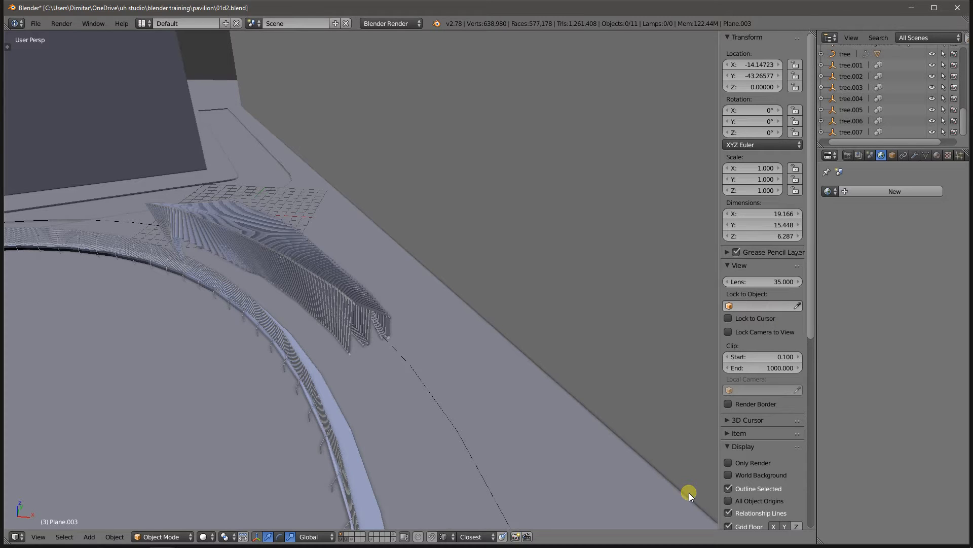
pyautogui.scroll(-4, 460, 330)
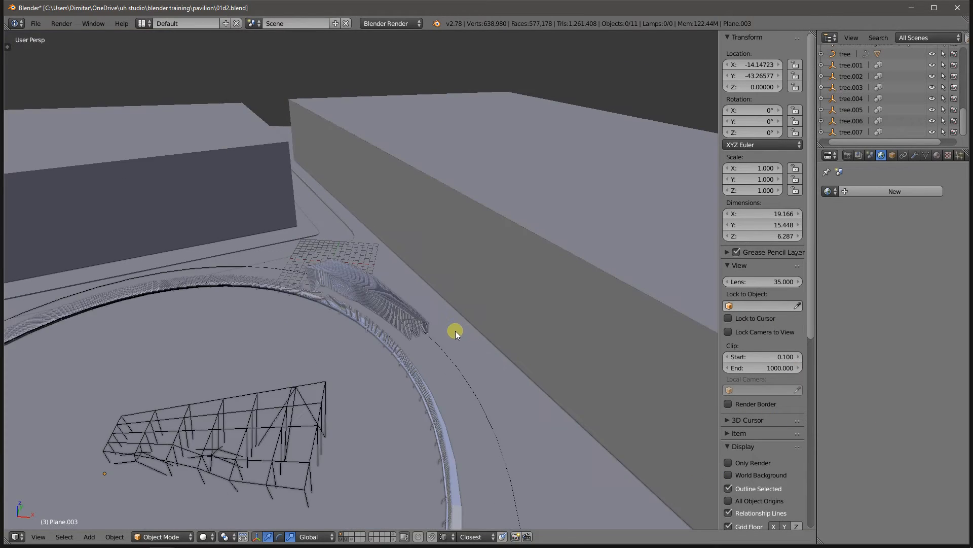
pyautogui.moveTo(309, 290); pyautogui.dragTo(427, 283, button='middle')
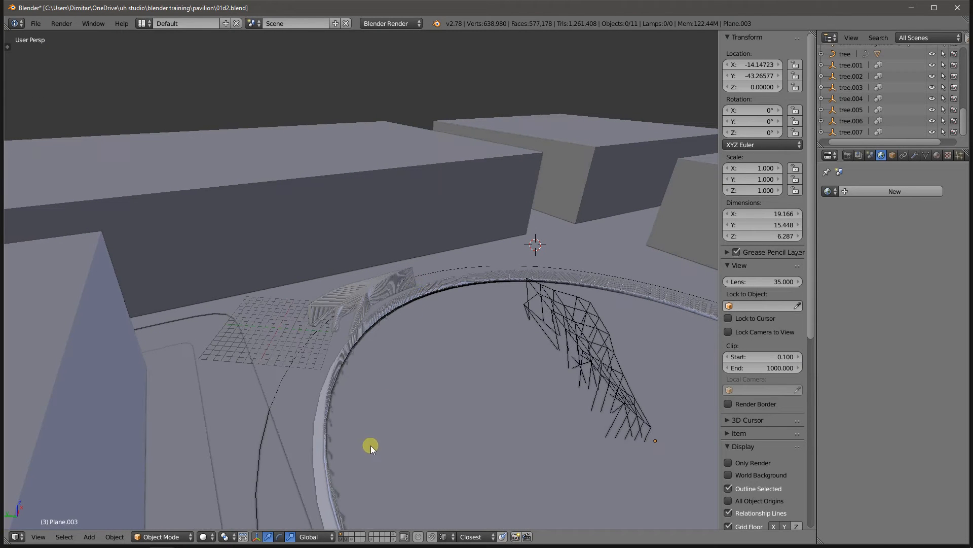
pyautogui.keyDown('shift'); pyautogui.click(352, 539); pyautogui.keyUp('shift')
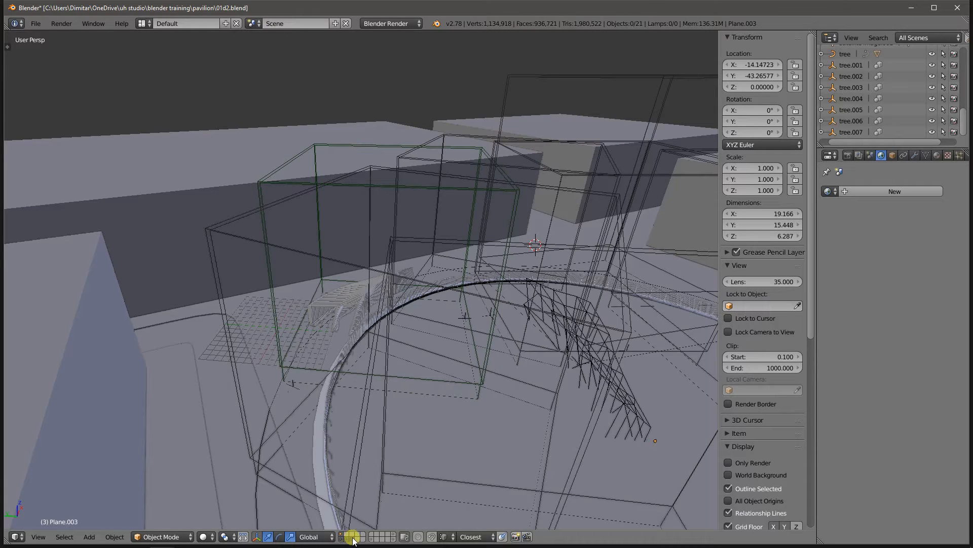
pyautogui.keyDown('shift'); pyautogui.click(352, 539); pyautogui.keyUp('shift')
# Place the 3D cursor on the ground grid beside the slatted pavilion and add a camera there
pyautogui.moveTo(296, 410); pyautogui.dragTo(290, 328, button='middle')
pyautogui.click(286, 340)
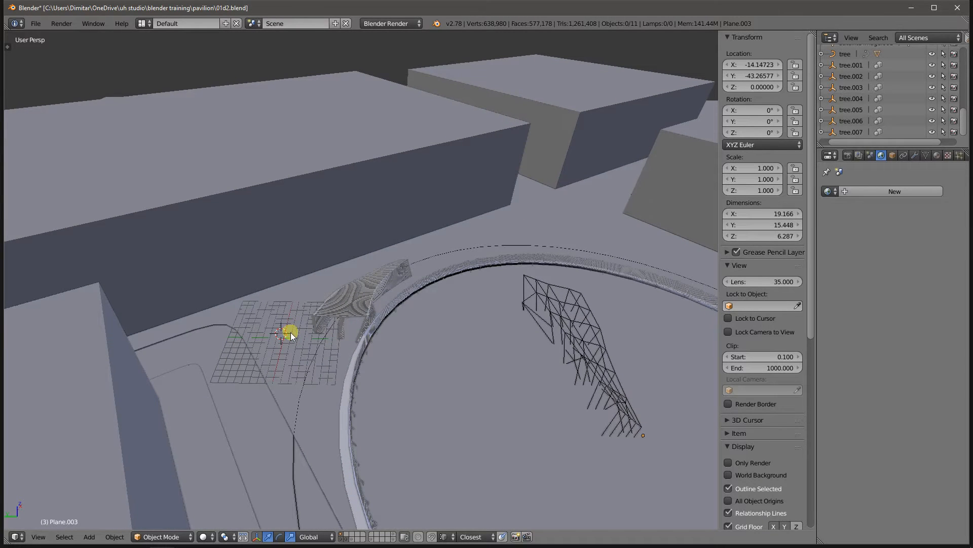
pyautogui.hotkey('shift', 'a')
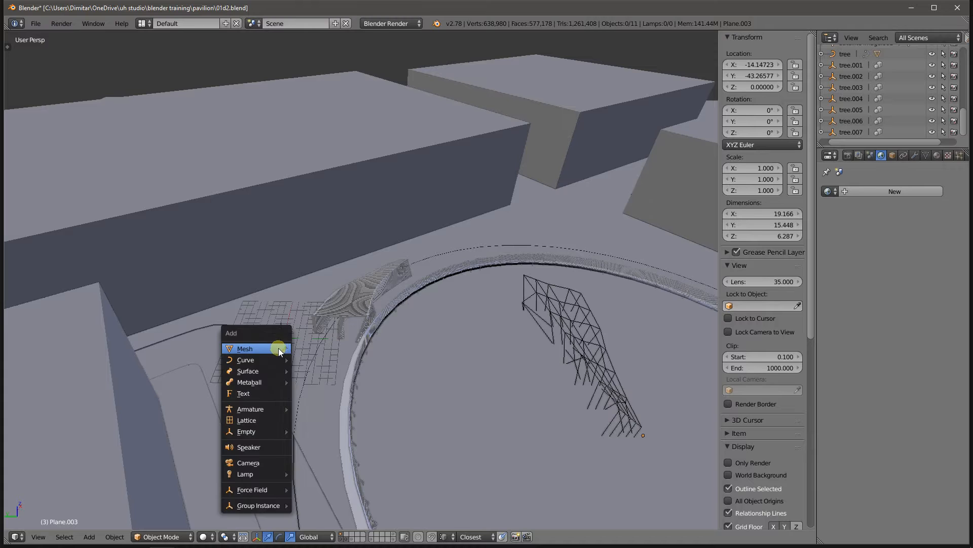
pyautogui.press('Escape')
pyautogui.click(89, 536)
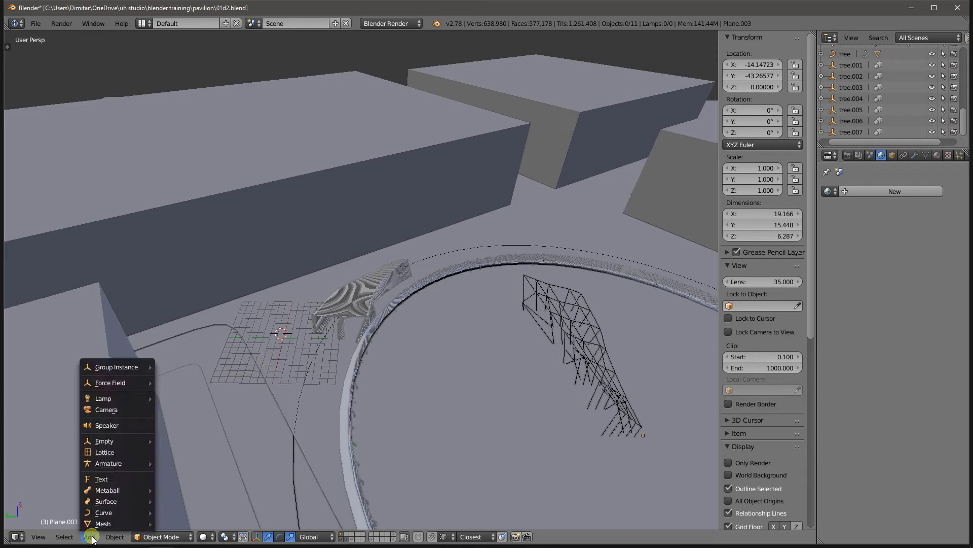
pyautogui.click(108, 410)
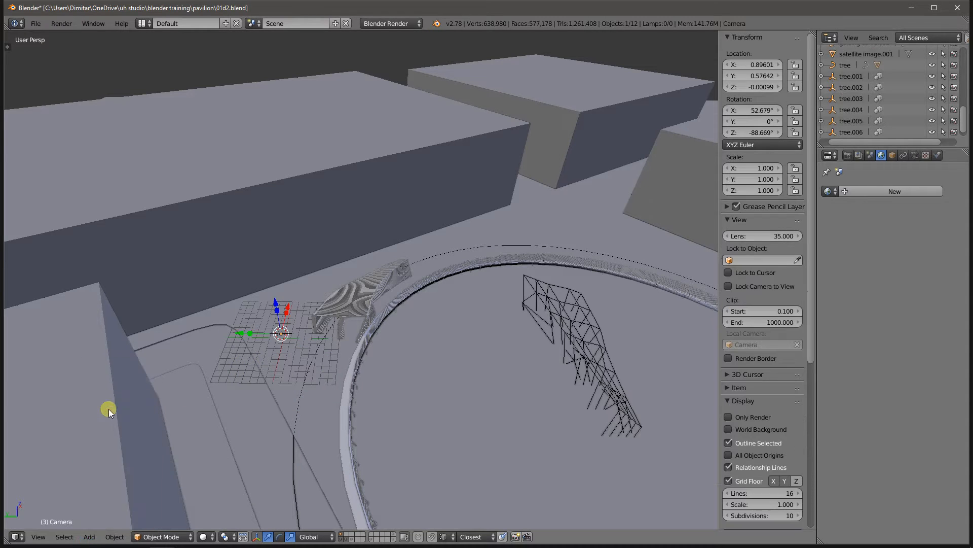
# Raise the new camera along Z to a height of about 12.58 and look through the camera
pyautogui.scroll(3, 270, 305)
pyautogui.moveTo(297, 329); pyautogui.dragTo(271, 157)
pyautogui.moveTo(308, 199)
pyautogui.mouseDown(button='middle')
pyautogui.moveTo(261, 186)
pyautogui.moveTo(324, 190)
pyautogui.mouseUp(button='middle')
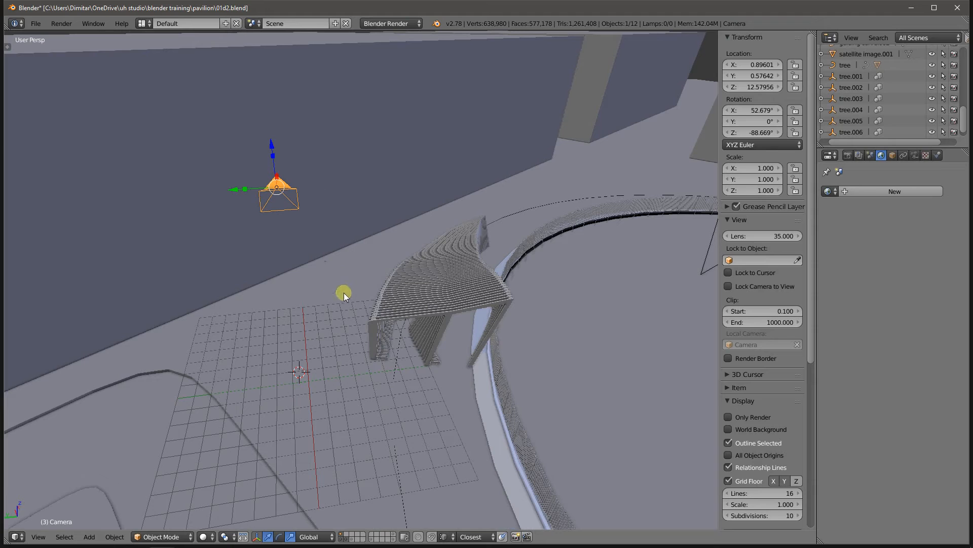
pyautogui.click(46, 535)
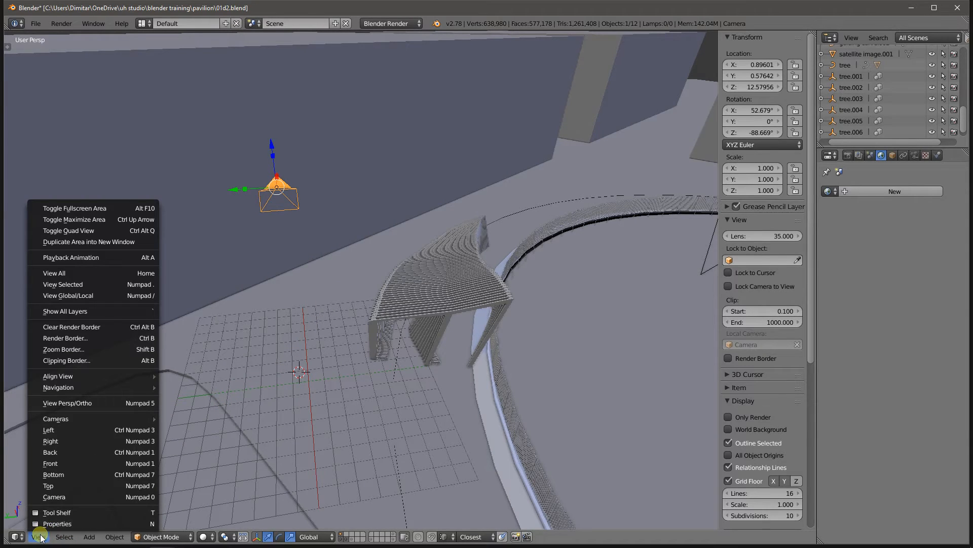
pyautogui.click(63, 495)
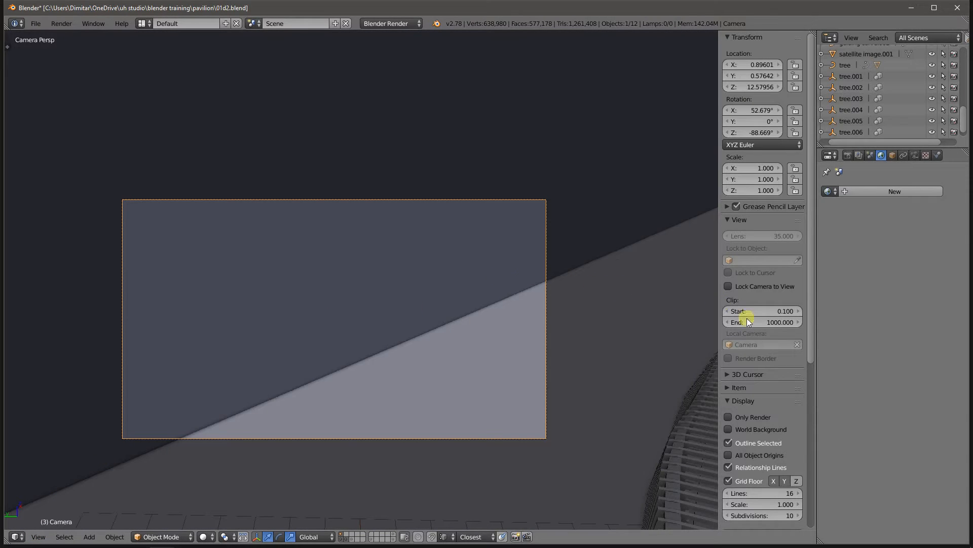
# Collapse the Display settings and start the Screencast Keys display
pyautogui.click(731, 400)
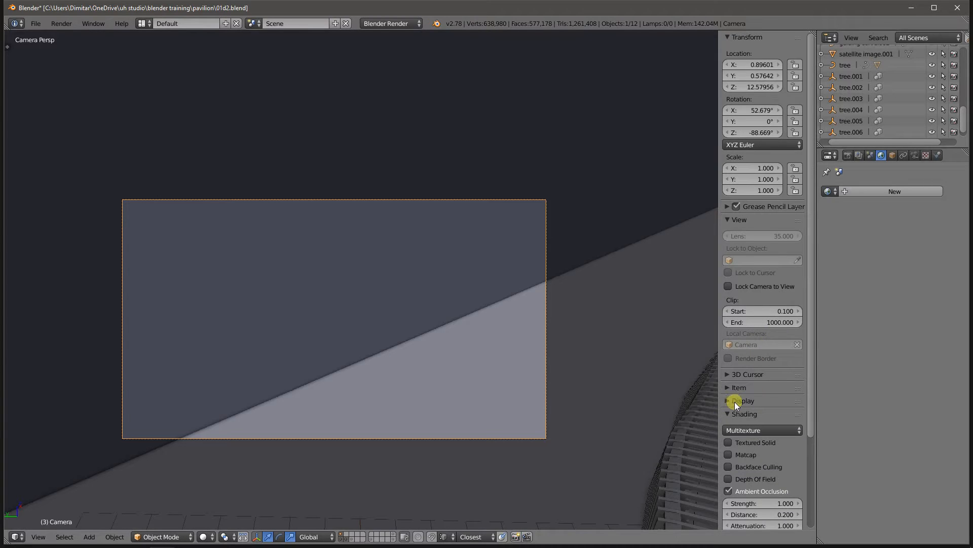
pyautogui.scroll(-5, 738, 406)
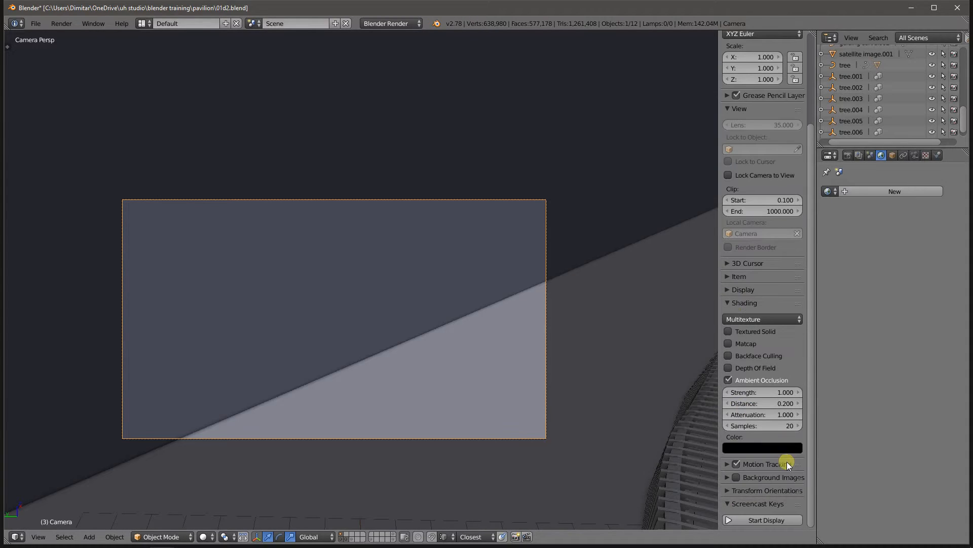
pyautogui.click(749, 520)
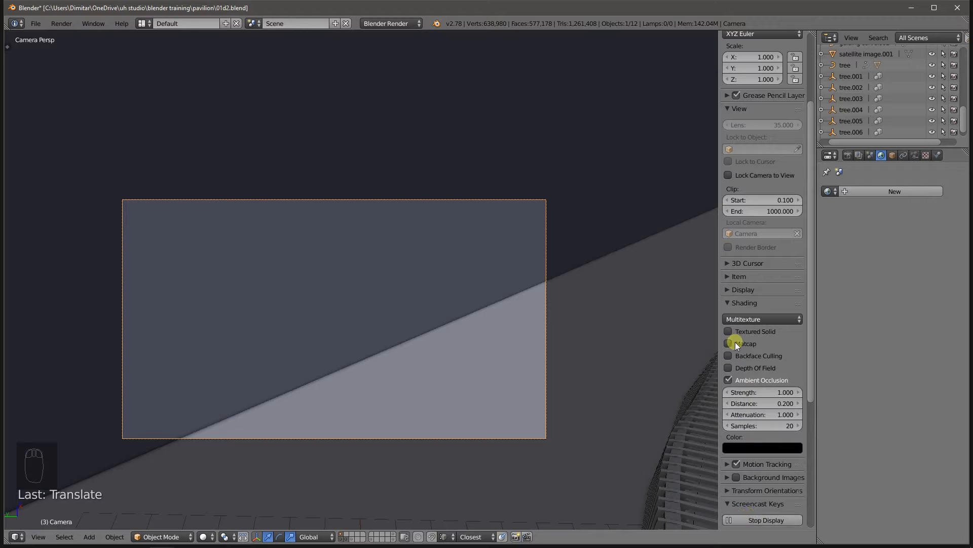
pyautogui.moveTo(716, 266); pyautogui.dragTo(832, 24)
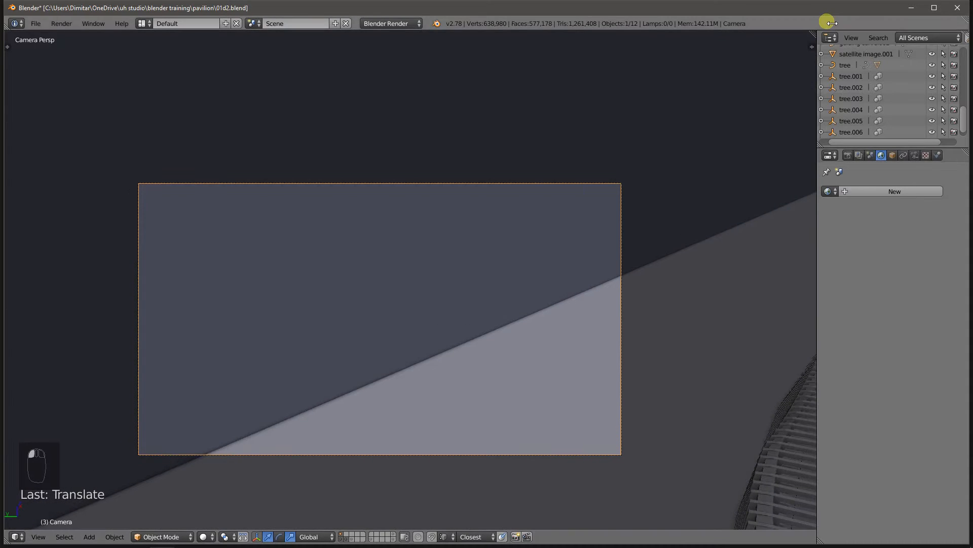
pyautogui.click(812, 47)
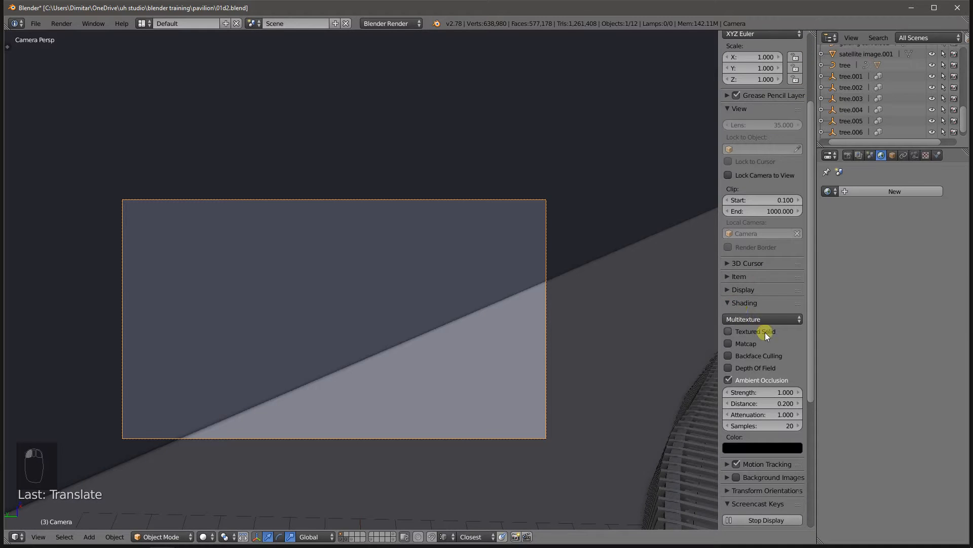
pyautogui.click(734, 380)
pyautogui.click(734, 379)
# Enlarge the camera frame in the viewport and collapse the Shading and Screencast Keys settings
pyautogui.scroll(3, 327, 345)
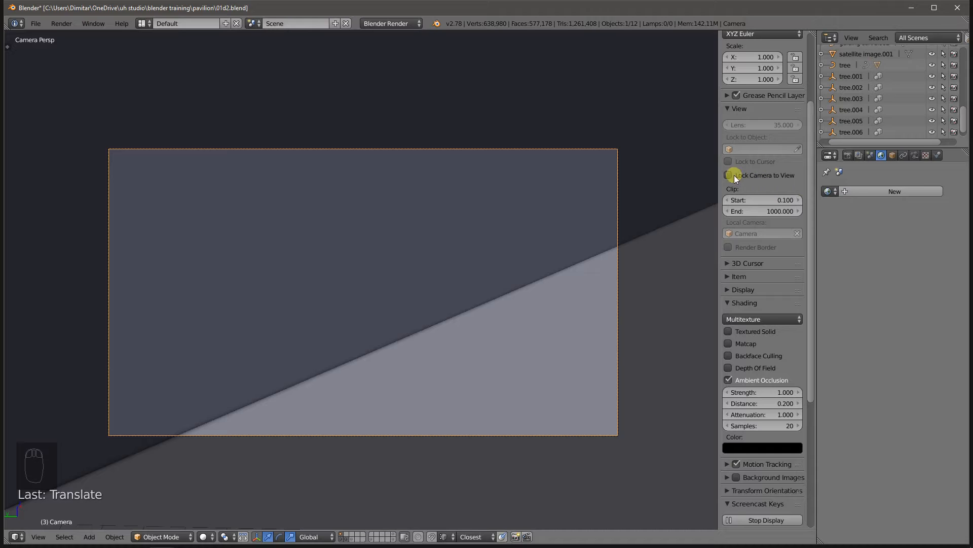
pyautogui.scroll(5, 737, 180)
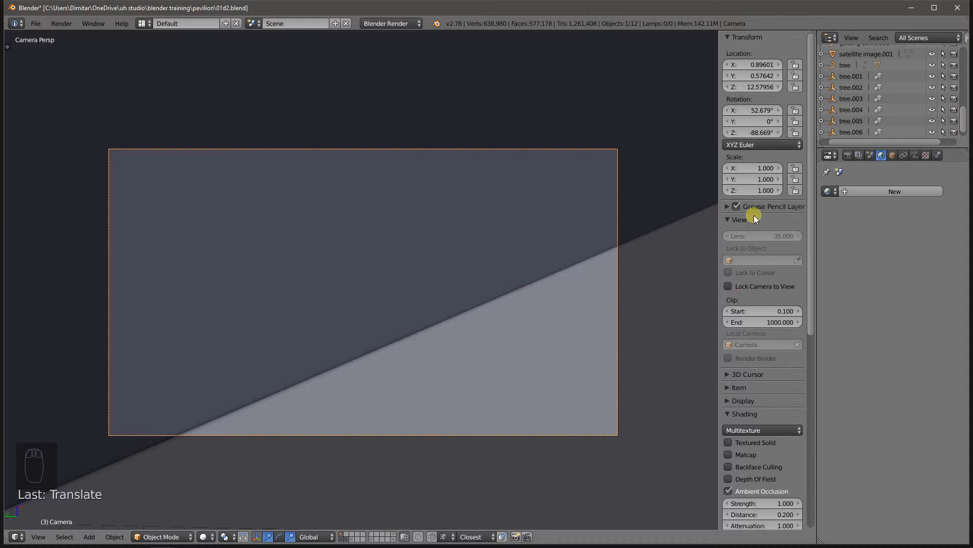
pyautogui.click(728, 414)
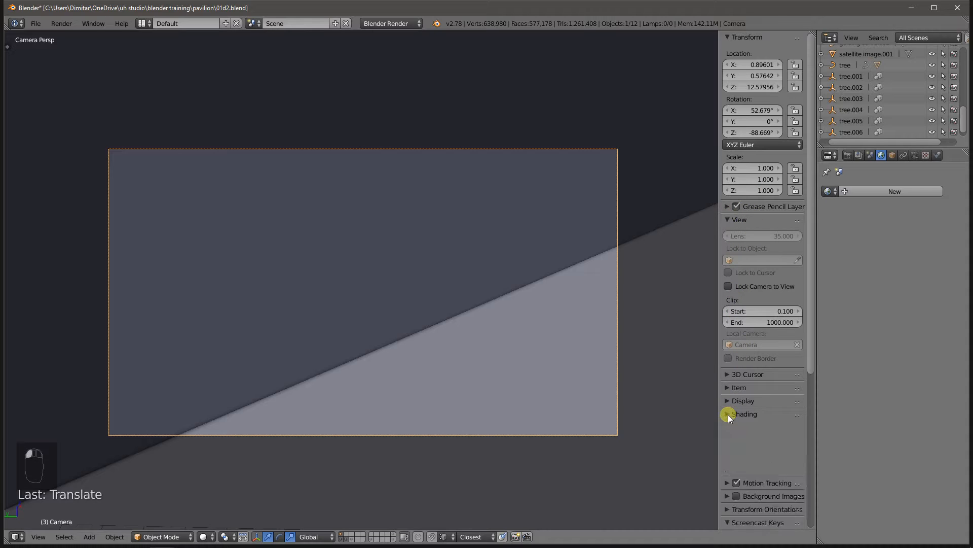
pyautogui.click(729, 466)
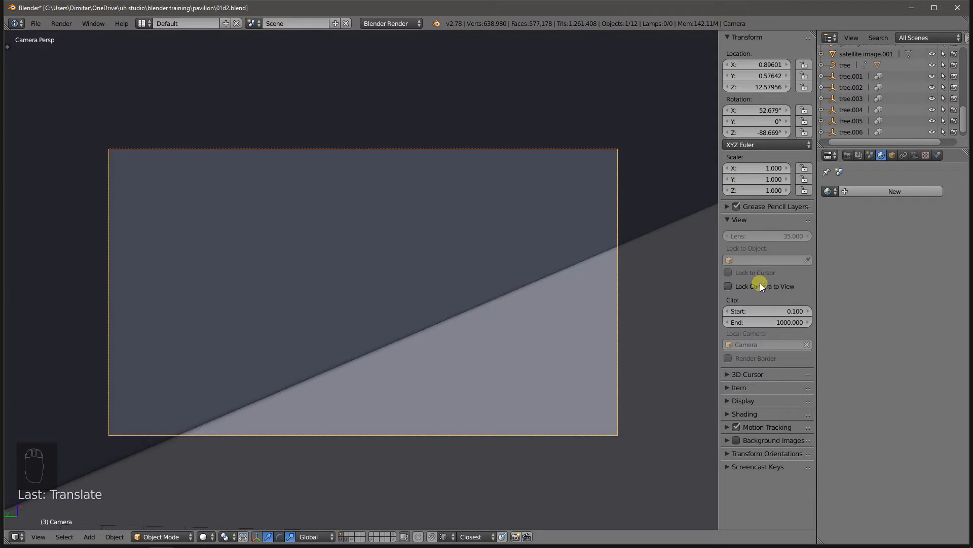
# Lock the camera to the view and move it to about X -19.4, Y 46.8, Z 64.4, looking down on the pavilion
pyautogui.click(728, 287)
pyautogui.moveTo(367, 274)
pyautogui.mouseDown(button='middle')
pyautogui.moveTo(309, 303)
pyautogui.moveTo(354, 272)
pyautogui.moveTo(409, 284)
pyautogui.moveTo(399, 294)
pyautogui.moveTo(355, 285)
pyautogui.moveTo(386, 290)
pyautogui.moveTo(399, 283)
pyautogui.moveTo(402, 260)
pyautogui.moveTo(406, 290)
pyautogui.moveTo(381, 304)
pyautogui.moveTo(377, 282)
pyautogui.mouseUp(button='middle')
pyautogui.keyDown('ctrl'); pyautogui.moveTo(383, 235); pyautogui.dragTo(333, 313, button='middle'); pyautogui.keyUp('ctrl')
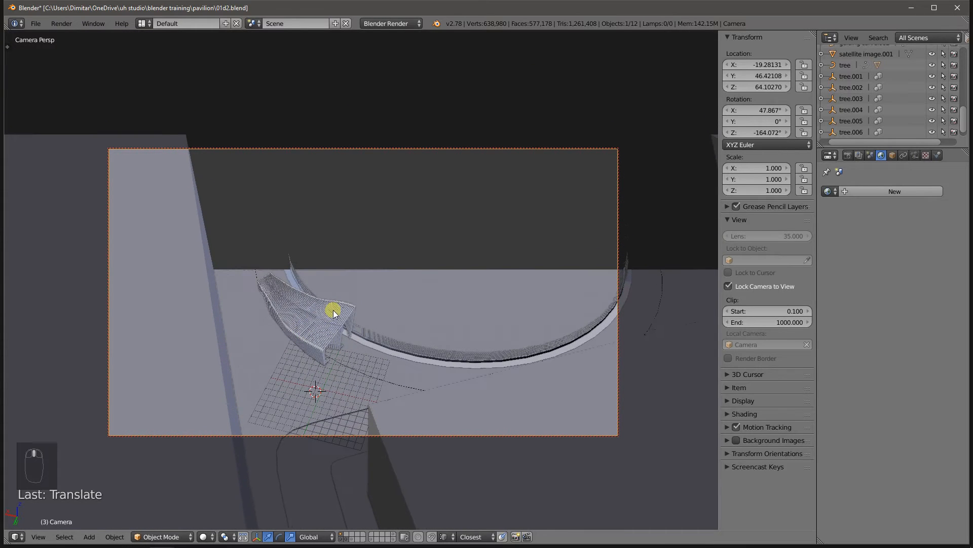
pyautogui.moveTo(320, 275)
pyautogui.keyDown('ctrl'); pyautogui.mouseDown(button='middle')
pyautogui.moveTo(329, 297)
pyautogui.moveTo(324, 276)
pyautogui.mouseUp(button='middle'); pyautogui.keyUp('ctrl')
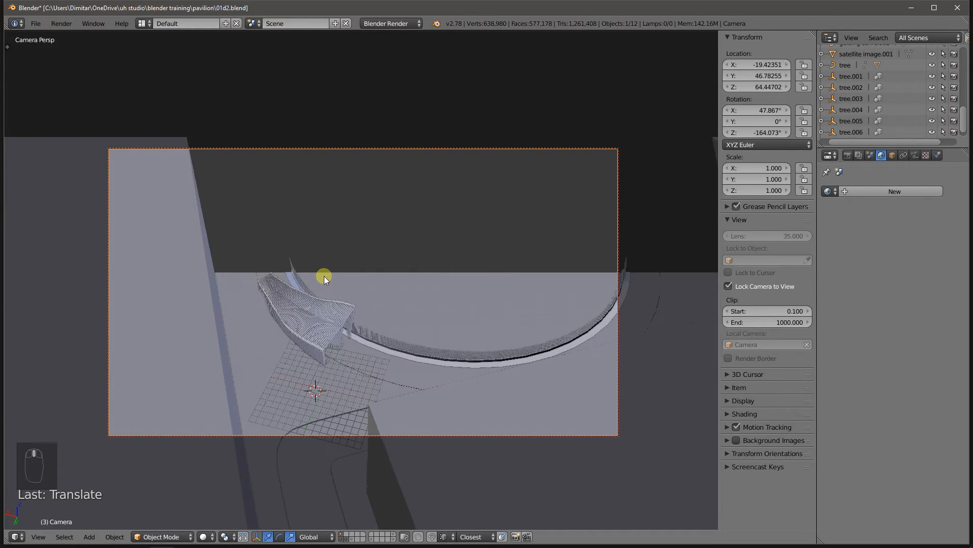
# Set the camera's clipping end distance to 500
pyautogui.click(915, 155)
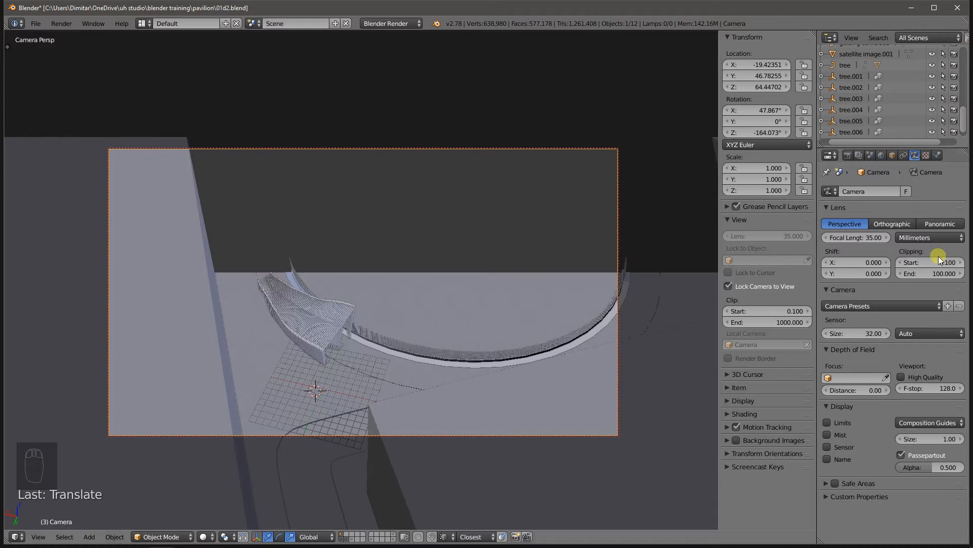
pyautogui.click(922, 274)
pyautogui.write('500')
pyautogui.press('Return')
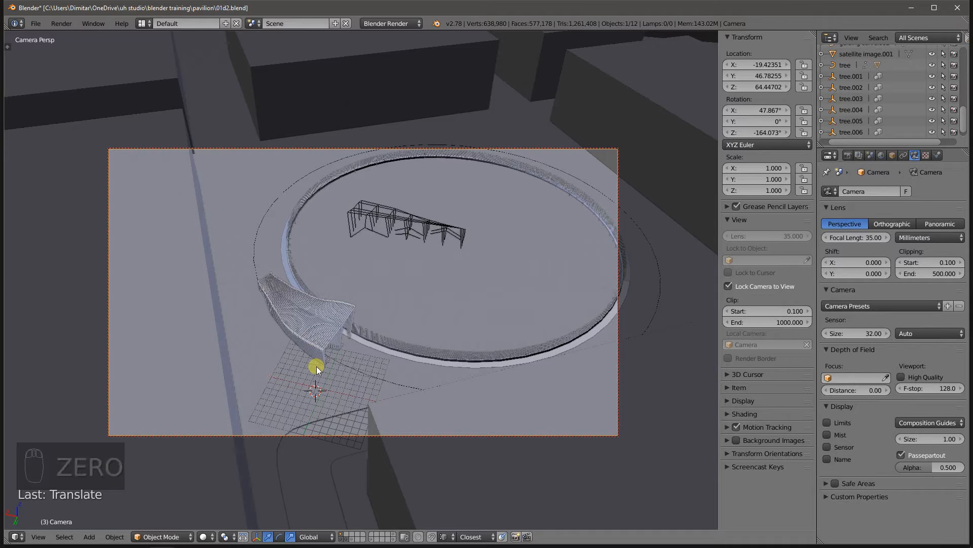
# Reframe the locked camera at about X -32.9, Y 73.7, Z 62.0 to include the pavilion, ring and surrounding blocks
pyautogui.moveTo(321, 346); pyautogui.dragTo(433, 313, button='middle')
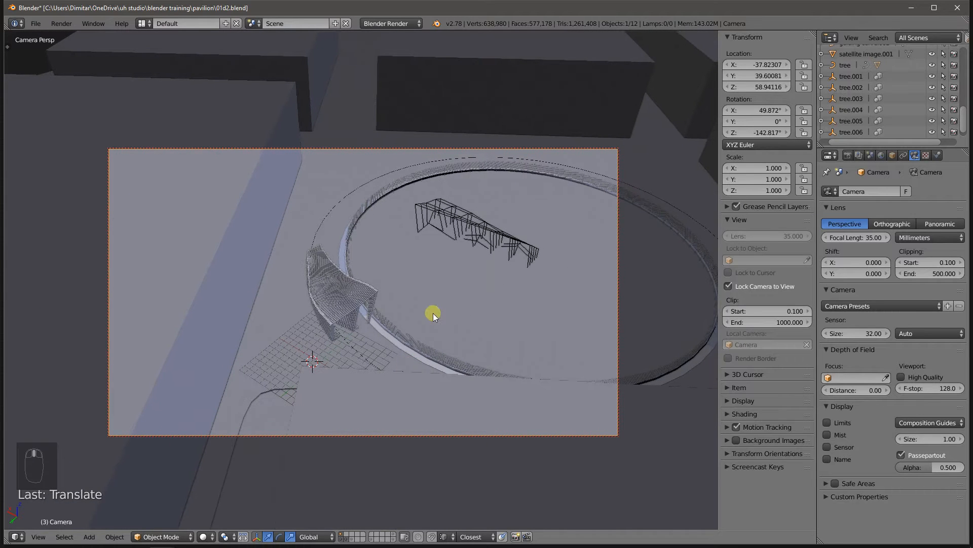
pyautogui.keyDown('shift'); pyautogui.moveTo(214, 409); pyautogui.dragTo(342, 361, button='middle'); pyautogui.keyUp('shift')
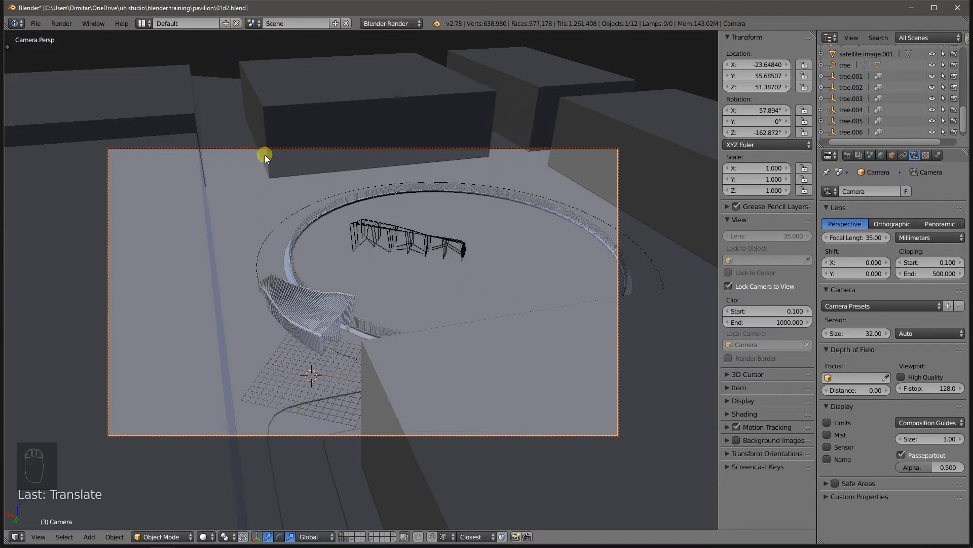
pyautogui.scroll(-5, 334, 304)
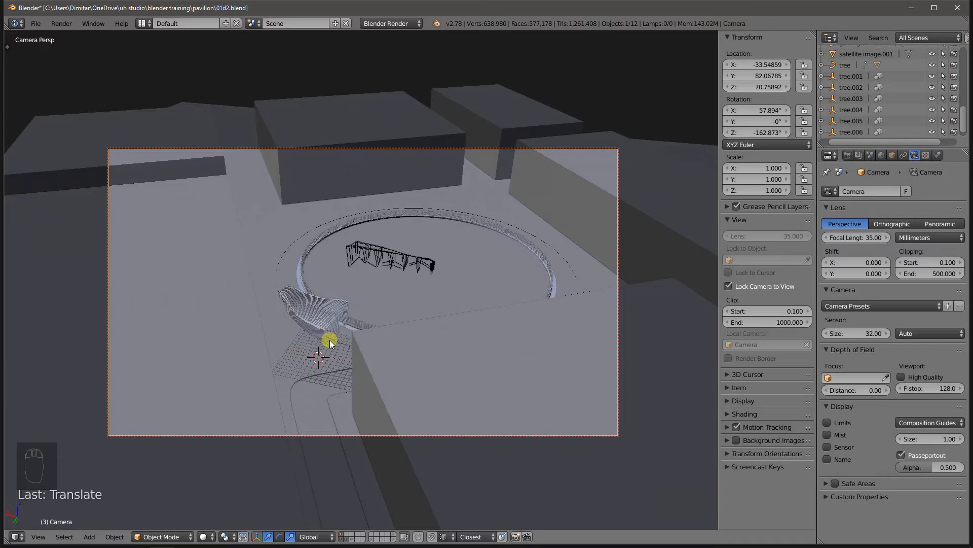
pyautogui.scroll(4, 328, 333)
pyautogui.moveTo(328, 331)
pyautogui.mouseDown(button='middle')
pyautogui.moveTo(322, 353)
pyautogui.moveTo(323, 325)
pyautogui.moveTo(331, 352)
pyautogui.moveTo(326, 308)
pyautogui.moveTo(324, 321)
pyautogui.mouseUp(button='middle')
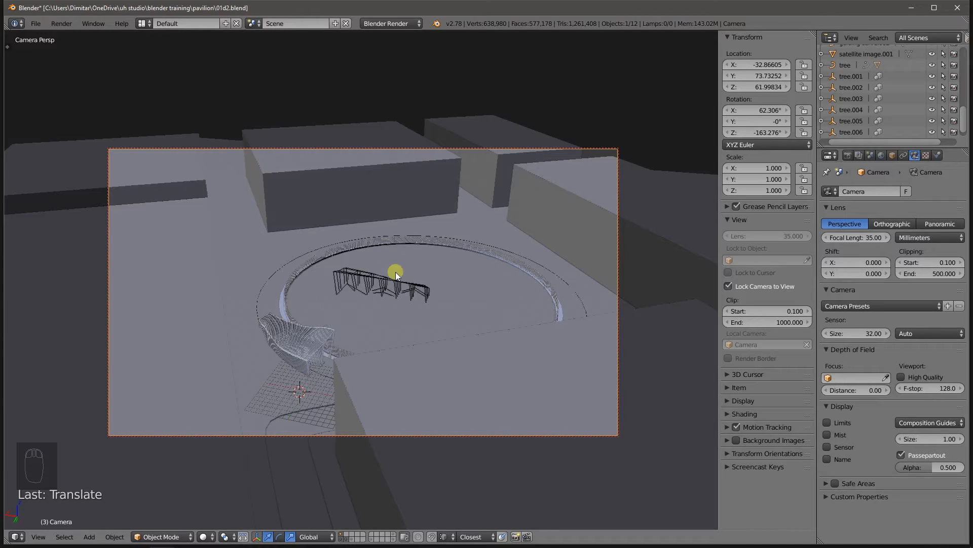
# Unlock the camera from the view and orbit out of the camera view to see the scene freely
pyautogui.click(766, 288)
pyautogui.moveTo(339, 321); pyautogui.dragTo(340, 339, button='middle')
pyautogui.moveTo(349, 321); pyautogui.dragTo(293, 333, button='middle')
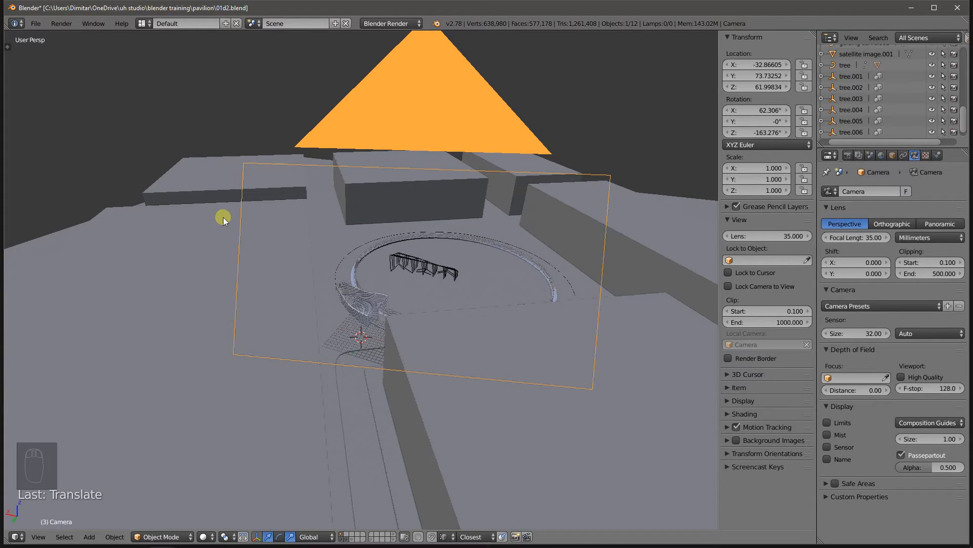
pyautogui.moveTo(227, 263); pyautogui.dragTo(324, 320, button='middle')
# Scale the camera object by a factor of 5
pyautogui.scroll(-6, 324, 321)
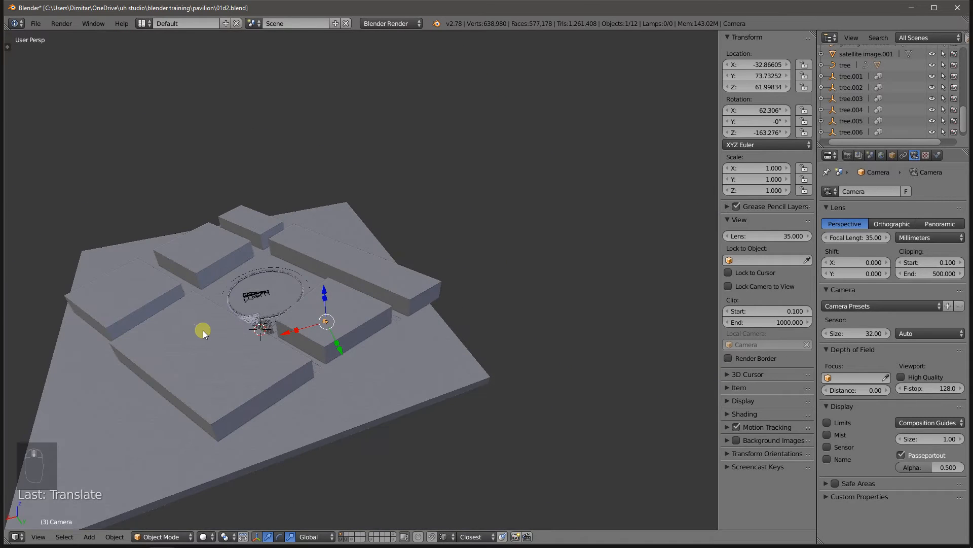
pyautogui.scroll(7, 203, 330)
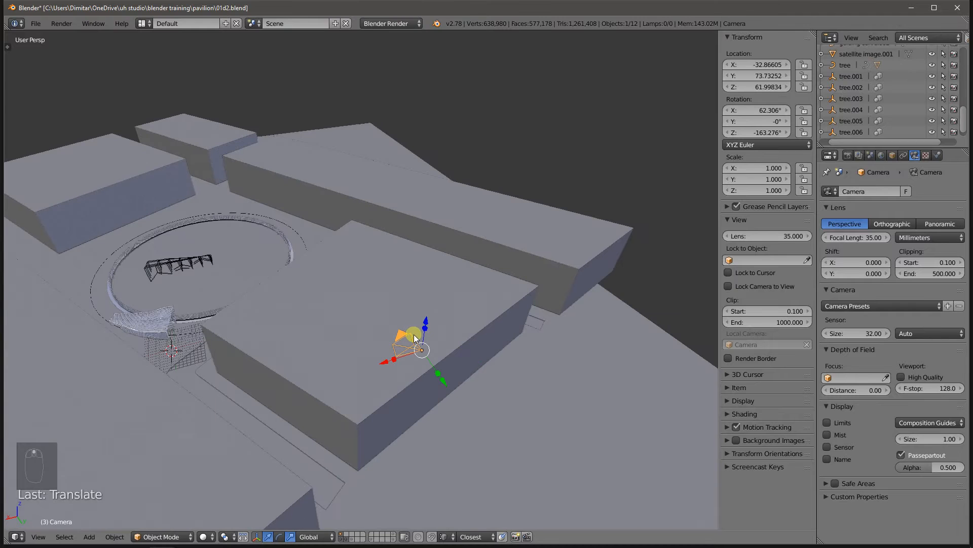
pyautogui.write('s5')
pyautogui.press('Return')
pyautogui.moveTo(438, 336); pyautogui.dragTo(476, 339, button='middle')
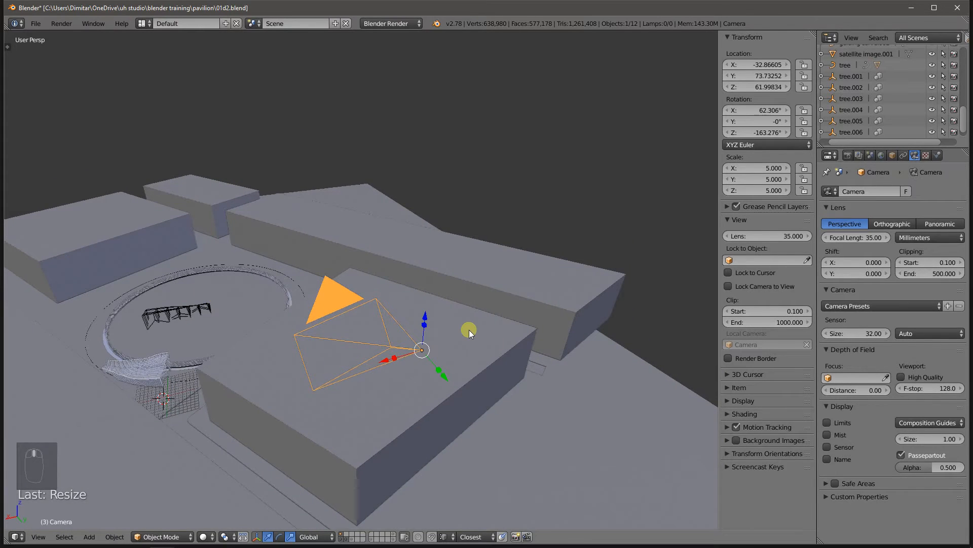
# Check the framing through the camera and return to the free perspective view around the camera object
pyautogui.press('ctrl+KP_0')
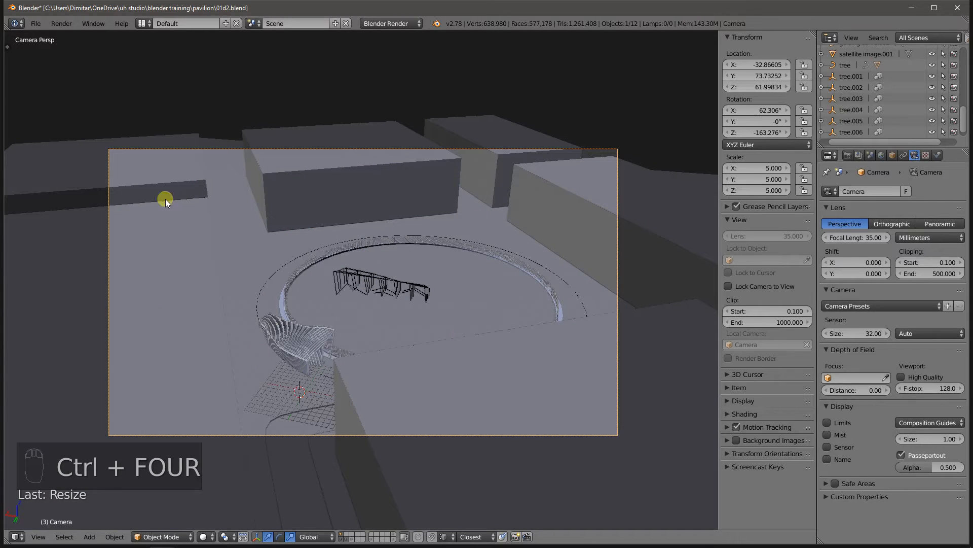
pyautogui.click(38, 537)
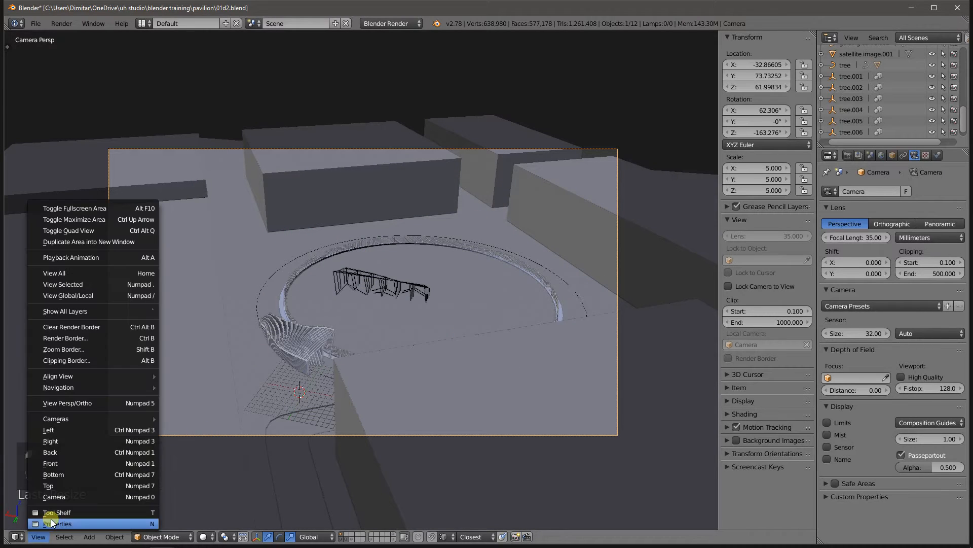
pyautogui.click(59, 498)
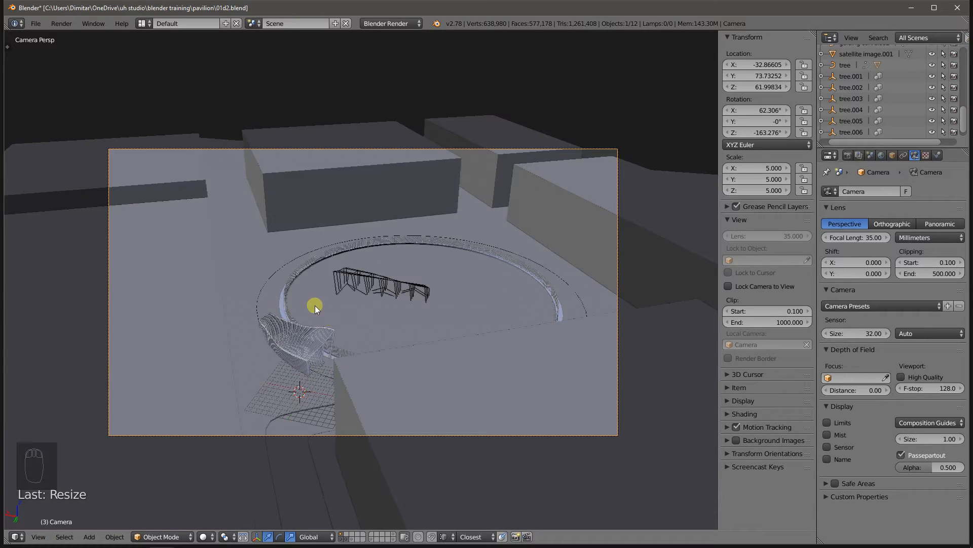
pyautogui.click(38, 537)
pyautogui.moveTo(208, 304); pyautogui.dragTo(254, 311, button='middle')
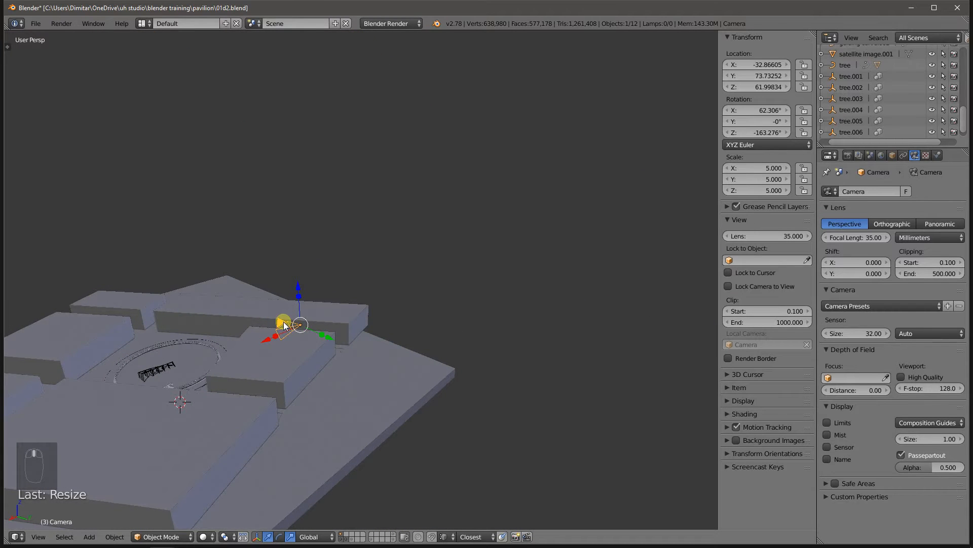
# Add a second camera on the ground beside the ring, near the ribbed pavilion, and raise it to about Z 8.8
pyautogui.moveTo(147, 366); pyautogui.dragTo(531, 376, button='middle')
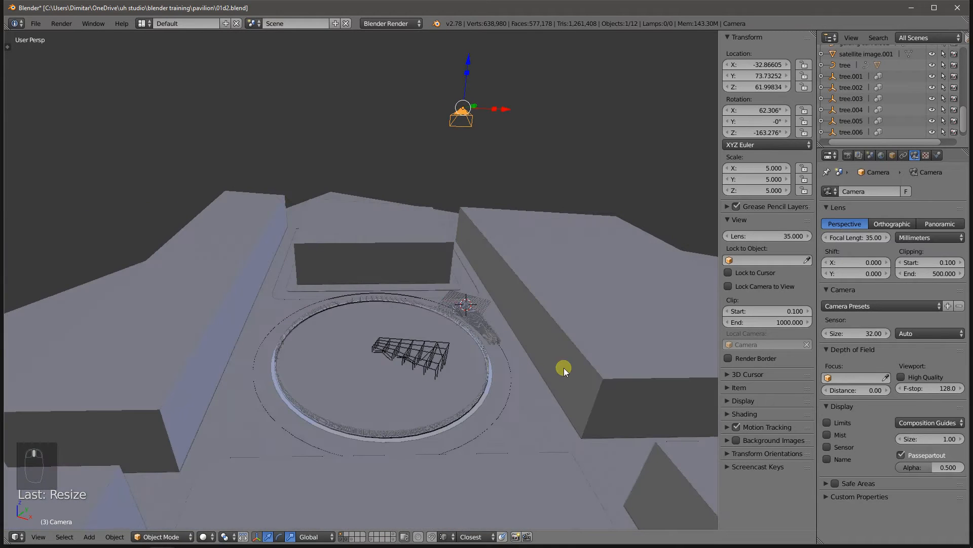
pyautogui.click(515, 369)
pyautogui.hotkey('shift', 'a')
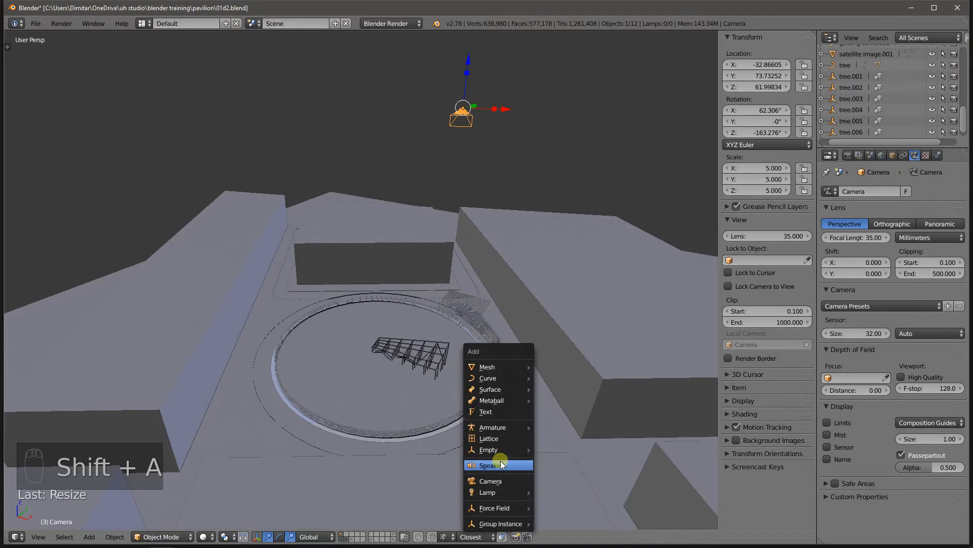
pyautogui.click(491, 481)
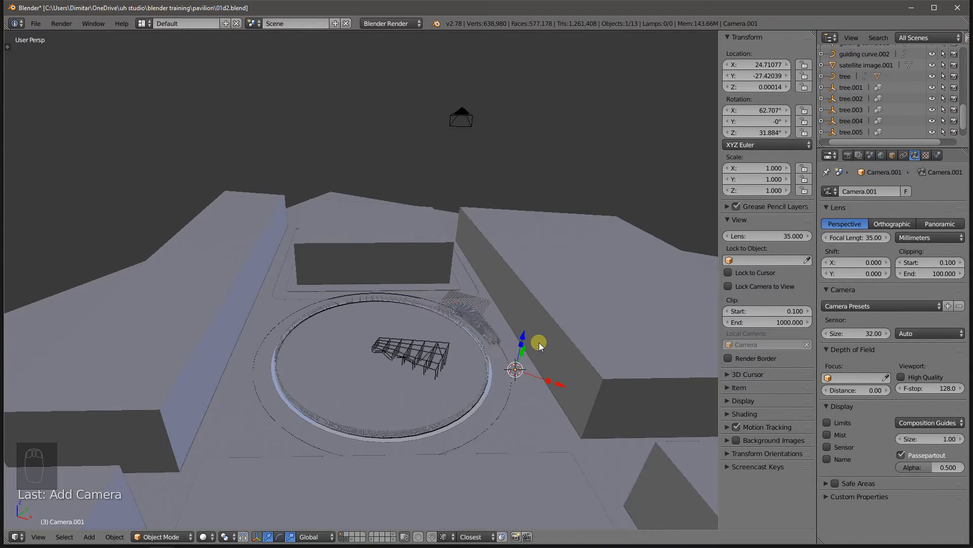
pyautogui.moveTo(522, 337); pyautogui.dragTo(531, 312)
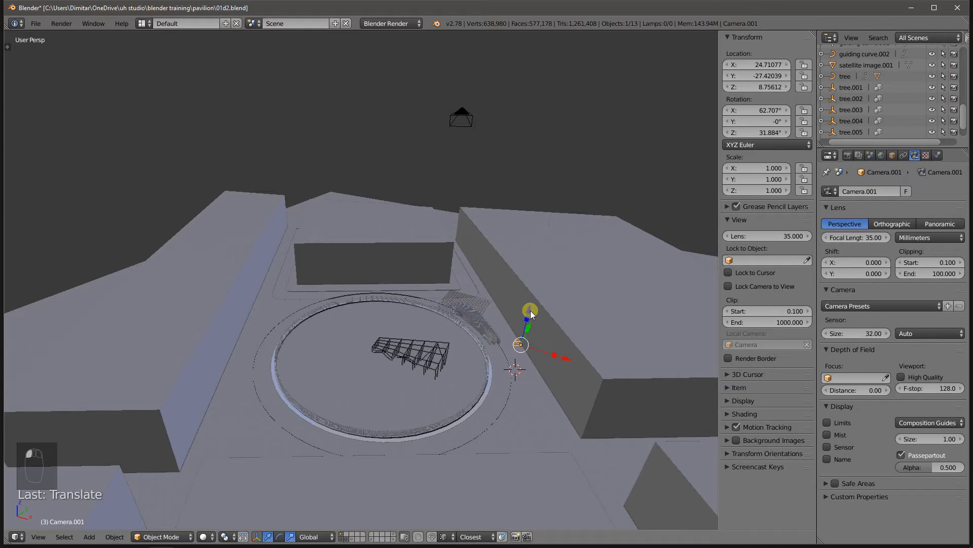
# Scale the new camera object by a factor of 5
pyautogui.scroll(10, 547, 344)
pyautogui.moveTo(419, 356)
pyautogui.mouseDown(button='middle')
pyautogui.moveTo(494, 339)
pyautogui.moveTo(524, 313)
pyautogui.moveTo(431, 348)
pyautogui.moveTo(452, 363)
pyautogui.moveTo(452, 348)
pyautogui.moveTo(402, 360)
pyautogui.mouseUp(button='middle')
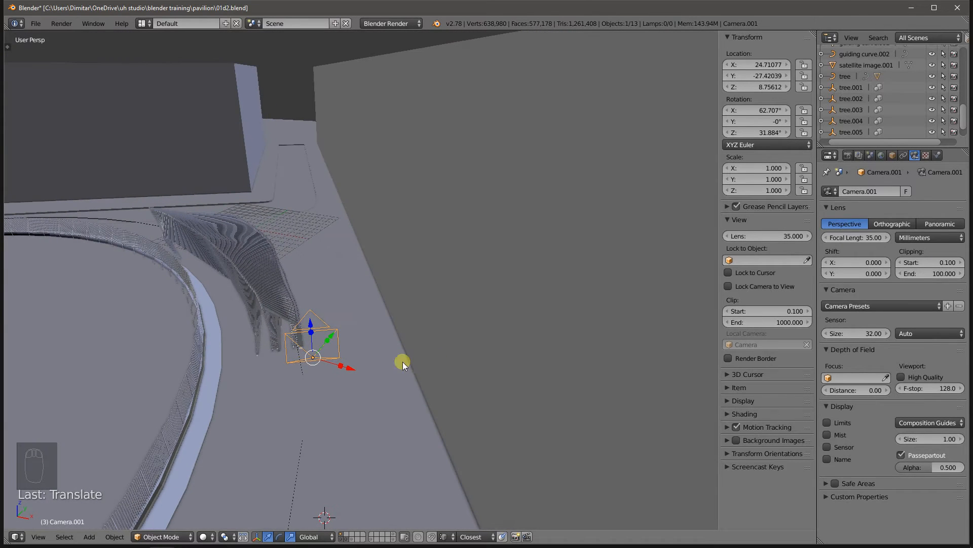
pyautogui.moveTo(226, 376); pyautogui.dragTo(271, 389, button='middle')
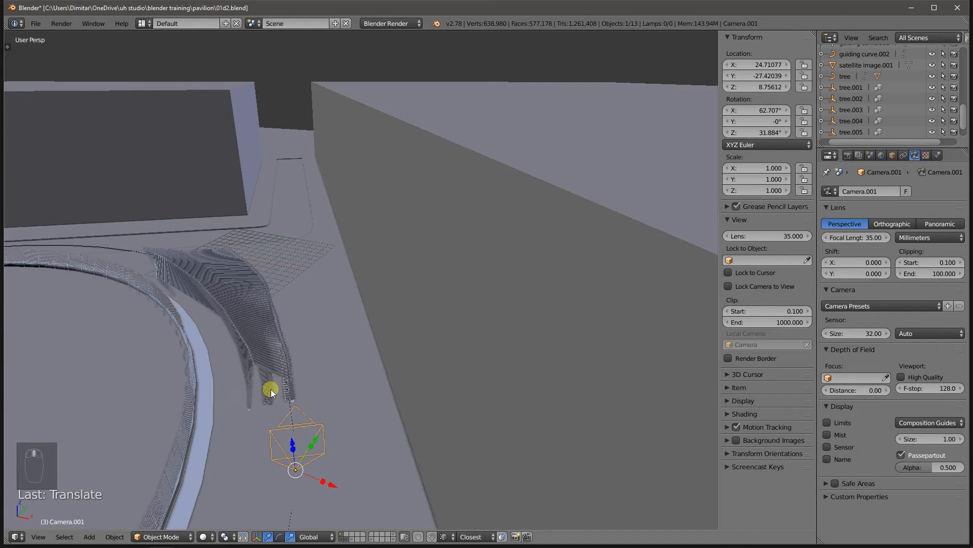
pyautogui.scroll(-5, 342, 394)
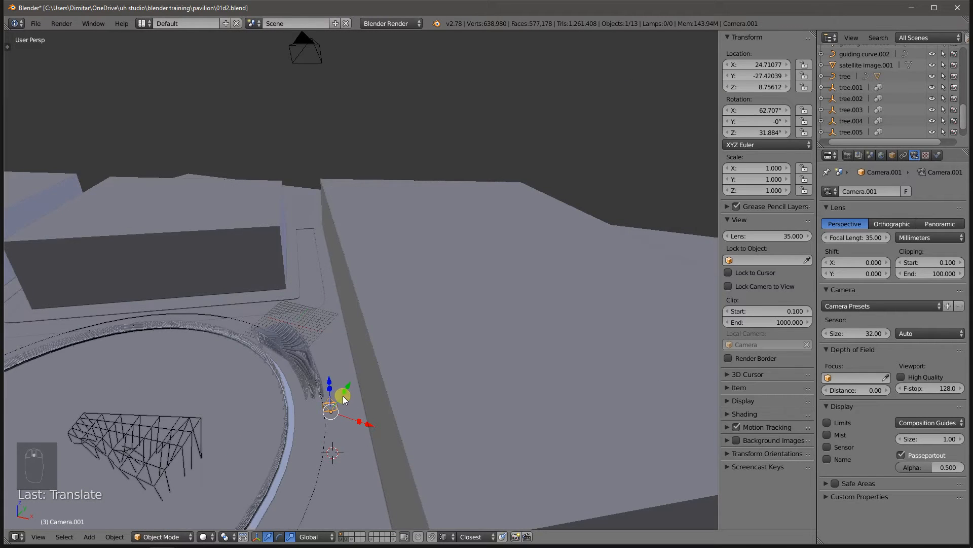
pyautogui.scroll(4, 342, 395)
pyautogui.press('s')
pyautogui.press('5')
pyautogui.press('Return')
# Set the selected new camera as the active camera and look through it
pyautogui.scroll(-6, 365, 418)
pyautogui.moveTo(318, 399); pyautogui.dragTo(337, 370, button='middle')
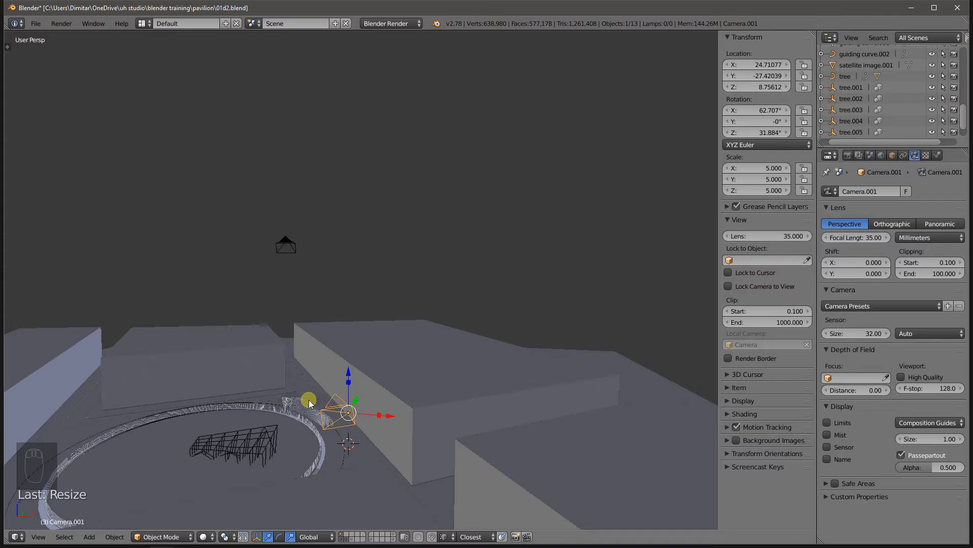
pyautogui.click(39, 536)
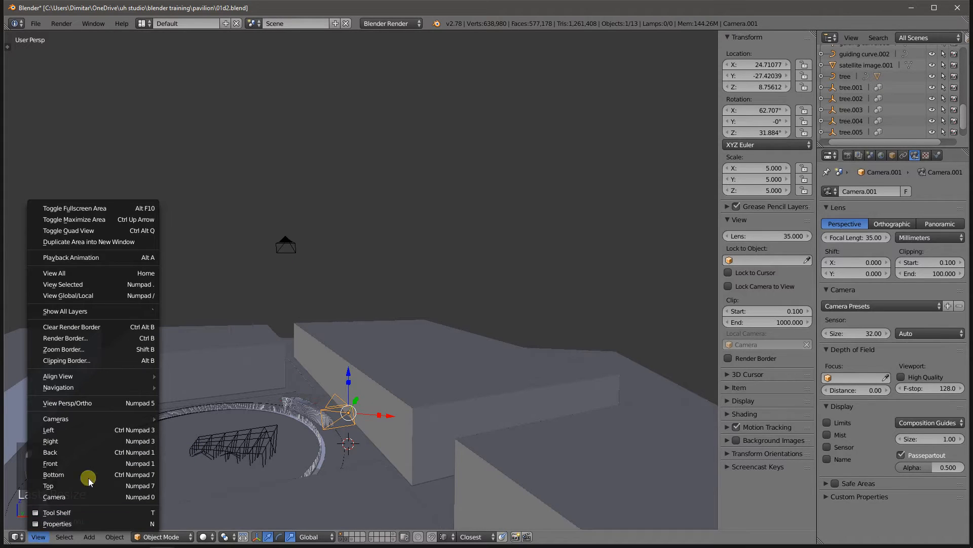
pyautogui.moveTo(102, 423)
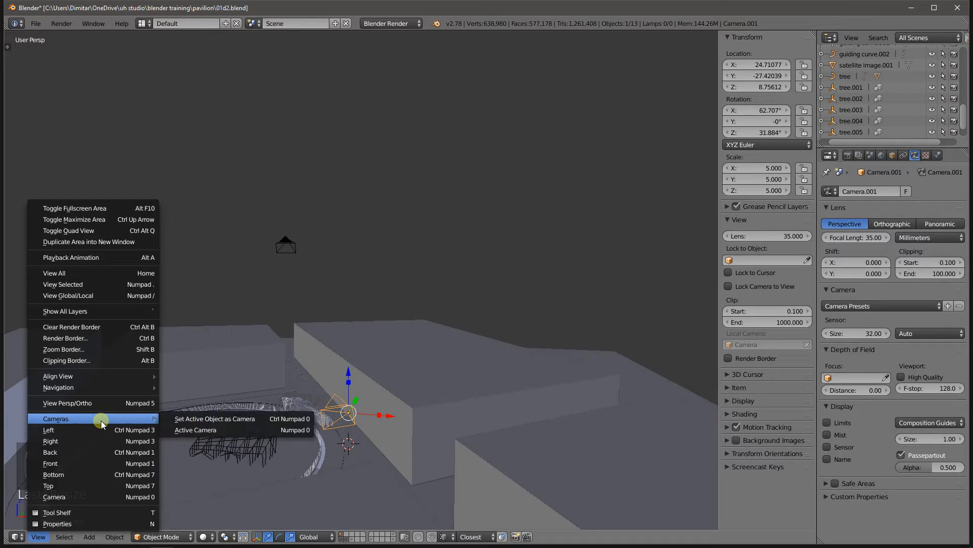
pyautogui.click(189, 420)
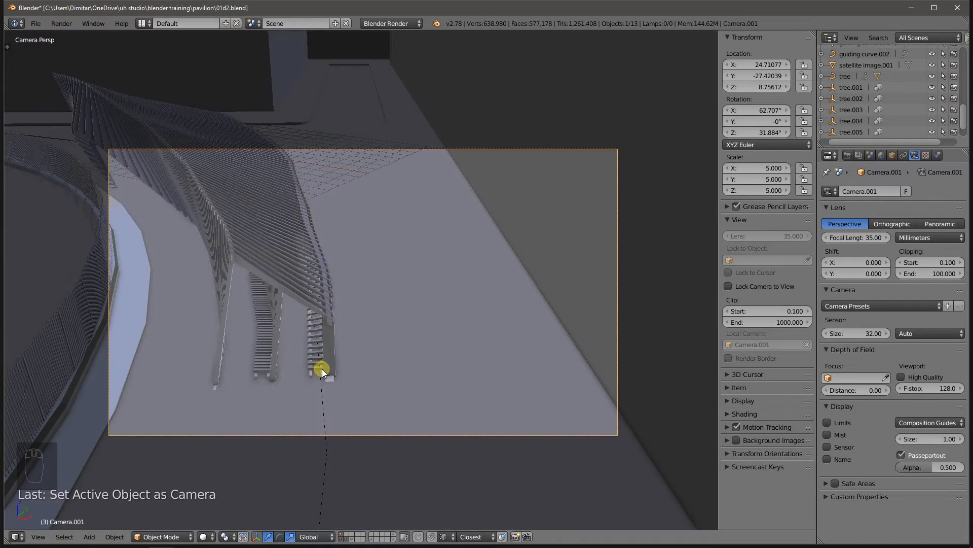
# Frame the ribbed pavilion from low above the ground and align the active camera to that view, at about X 21.7, Y -27.9, Z 3.6
pyautogui.scroll(-2, 284, 350)
pyautogui.moveTo(286, 353); pyautogui.dragTo(251, 348, button='middle')
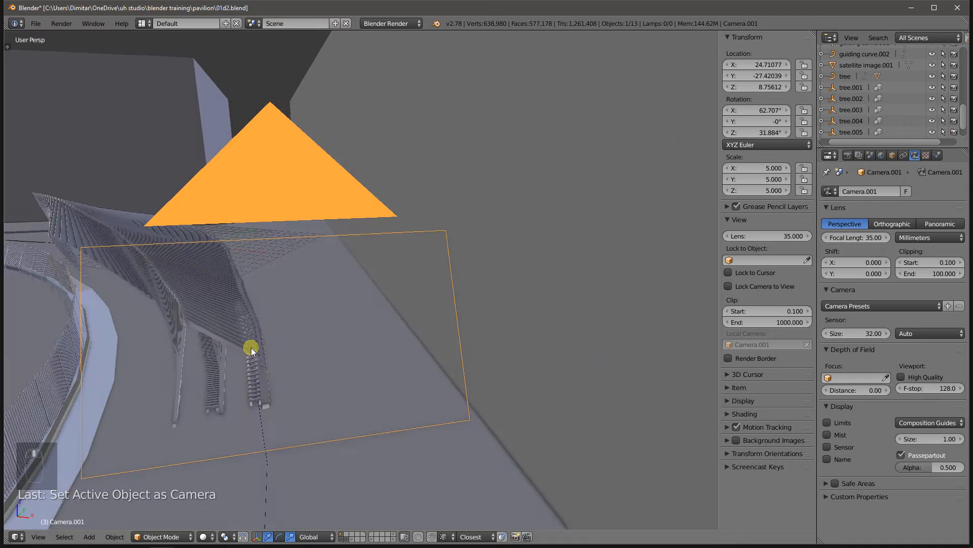
pyautogui.scroll(-9, 262, 353)
pyautogui.scroll(4, 264, 358)
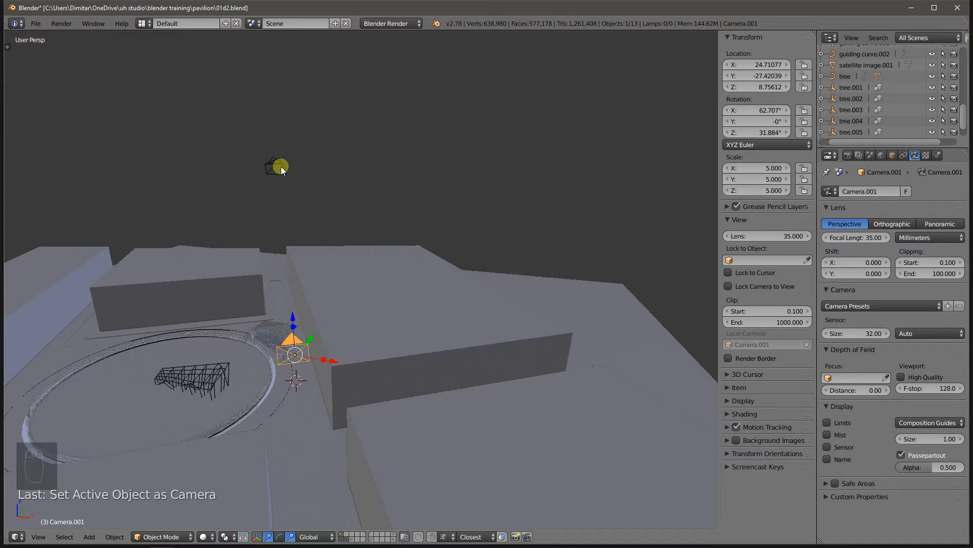
pyautogui.scroll(4, 308, 360)
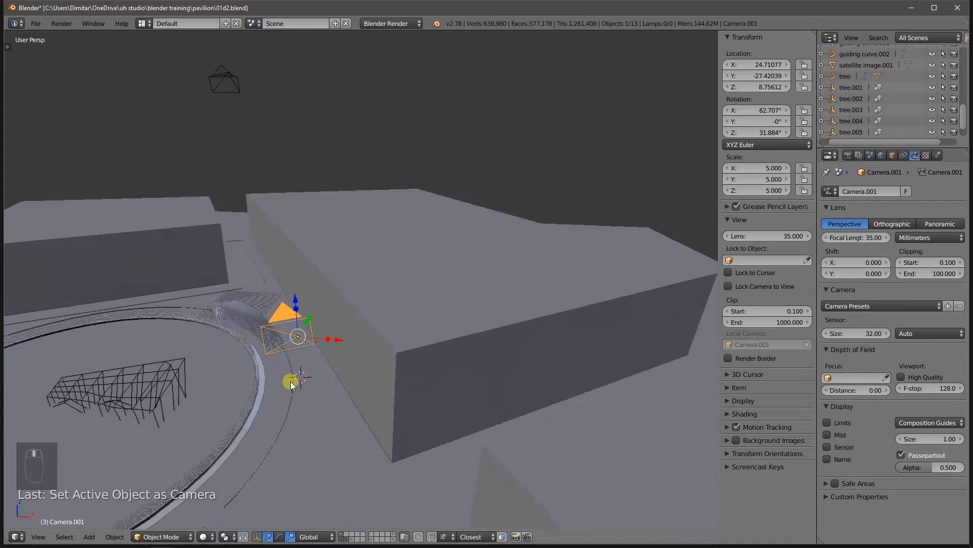
pyautogui.scroll(3, 273, 362)
pyautogui.scroll(-3, 257, 342)
pyautogui.scroll(2, 221, 330)
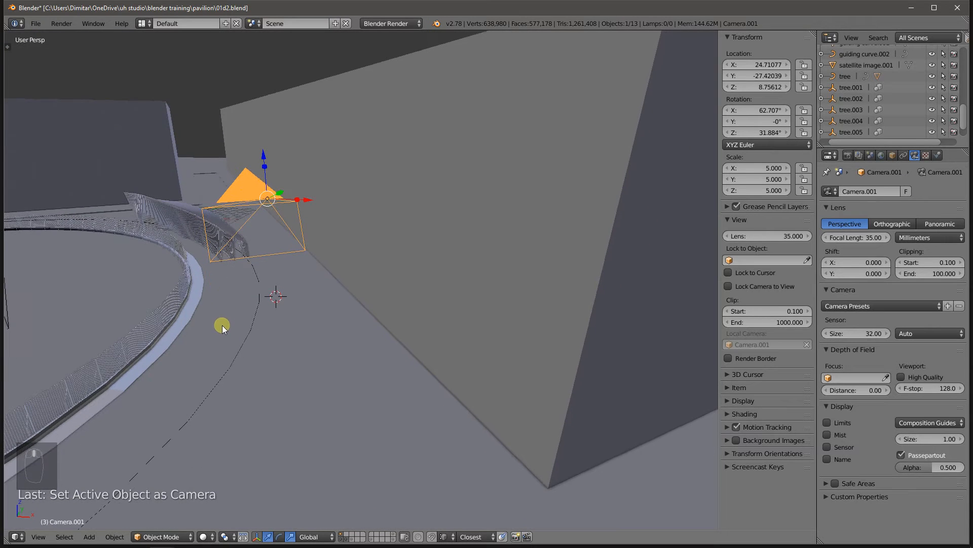
pyautogui.scroll(5, 215, 286)
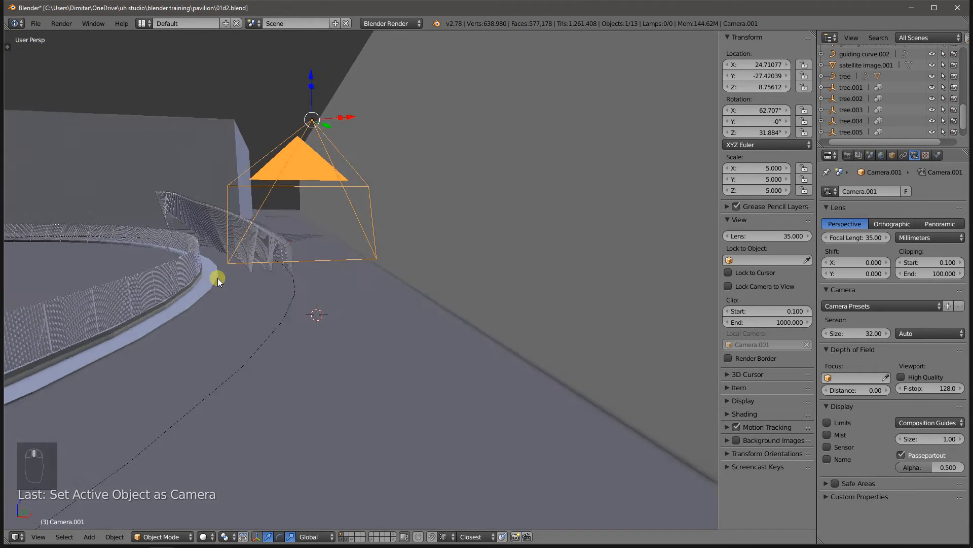
pyautogui.scroll(1, 224, 277)
pyautogui.scroll(4, 279, 239)
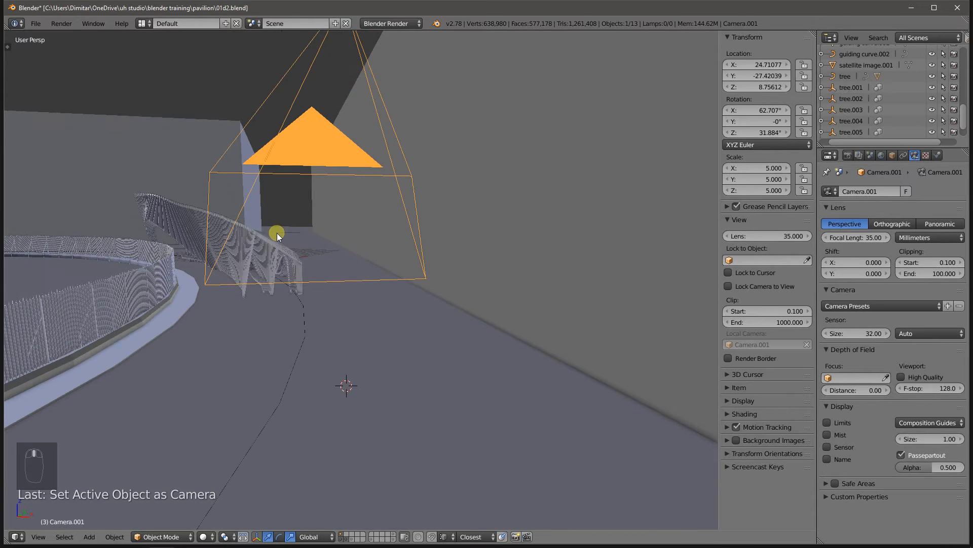
pyautogui.scroll(2, 263, 272)
pyautogui.click(264, 271)
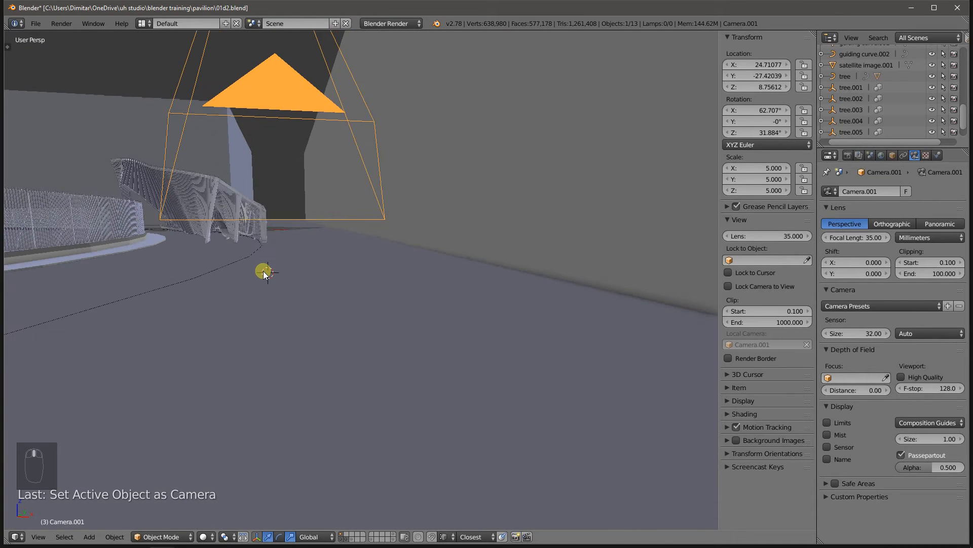
pyautogui.scroll(-2, 254, 254)
pyautogui.keyDown('shift'); pyautogui.moveTo(176, 177); pyautogui.dragTo(294, 340, button='middle'); pyautogui.keyUp('shift')
pyautogui.scroll(5, 253, 263)
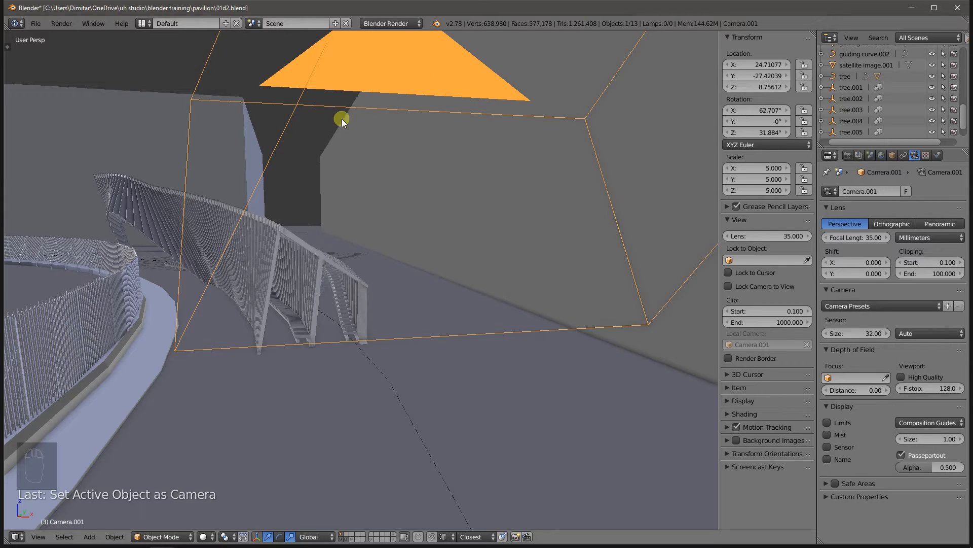
pyautogui.click(38, 536)
pyautogui.moveTo(90, 376)
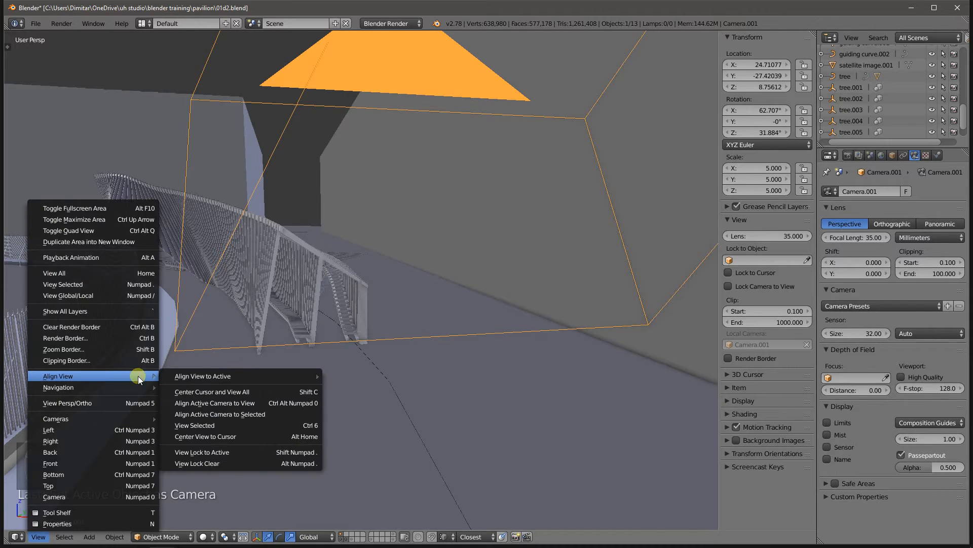
pyautogui.click(246, 404)
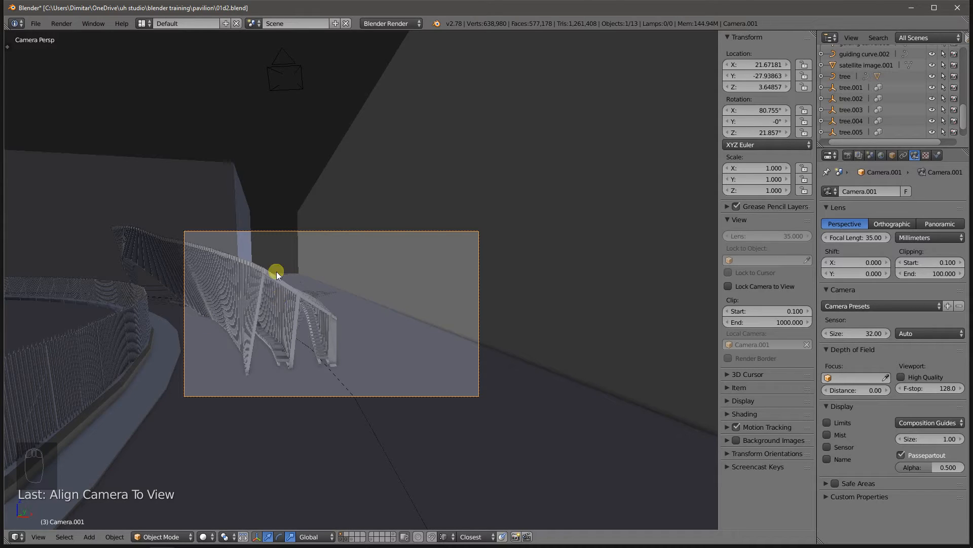
# Set the active camera's Z location to 1.7 and its X rotation to 90°
pyautogui.keyDown('shift'); pyautogui.moveTo(272, 307); pyautogui.dragTo(322, 255, button='middle'); pyautogui.keyUp('shift')
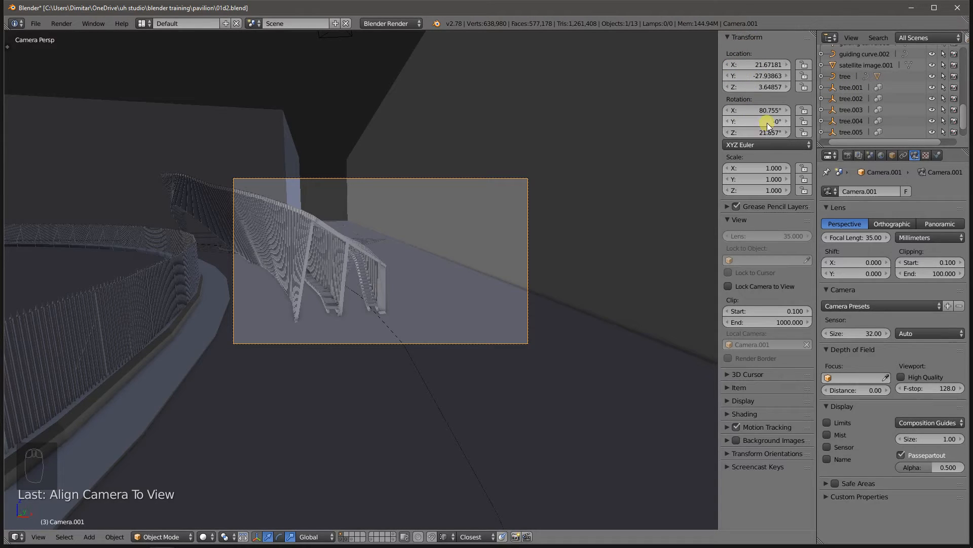
pyautogui.click(763, 87)
pyautogui.write('2')
pyautogui.press('Return')
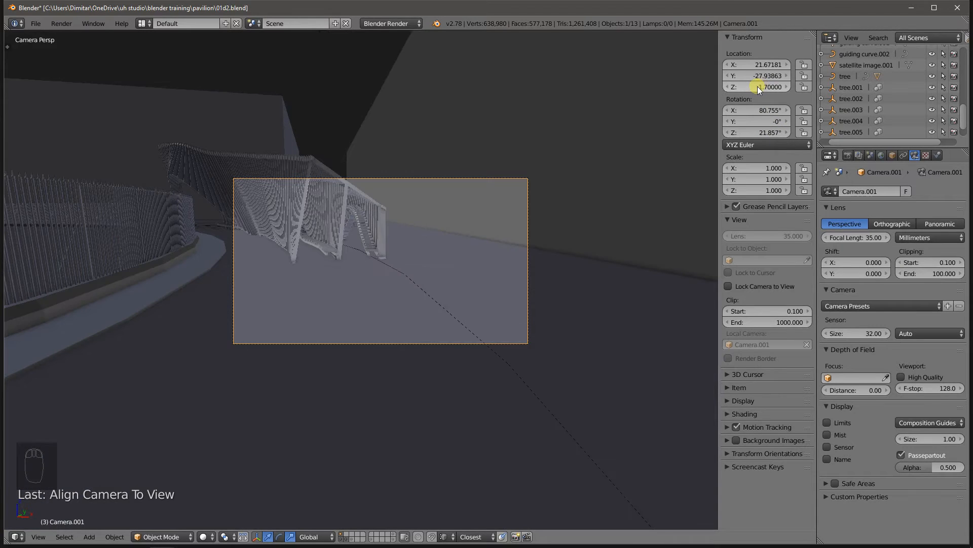
pyautogui.click(771, 111)
pyautogui.write('90')
pyautogui.press('Return')
pyautogui.click(780, 109)
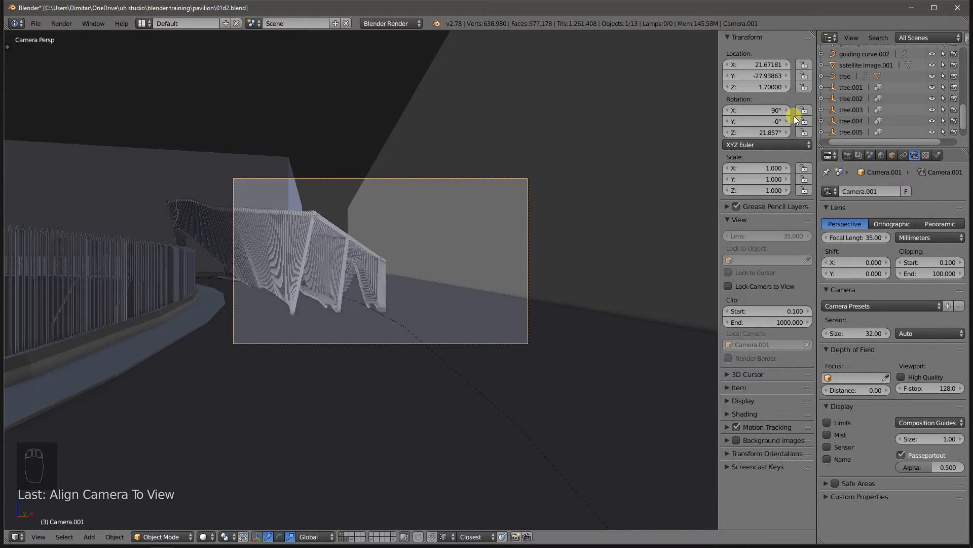
# Centre the pavilion in the frame by setting the camera's Z rotation to about 35.6° and X location to about 22.7
pyautogui.moveTo(750, 133); pyautogui.dragTo(814, 126)
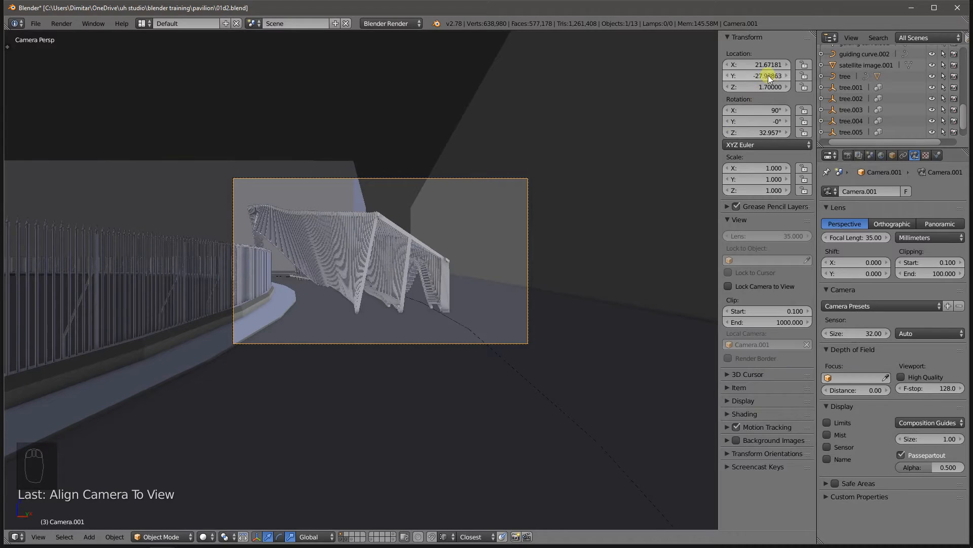
pyautogui.moveTo(749, 64); pyautogui.dragTo(809, 65)
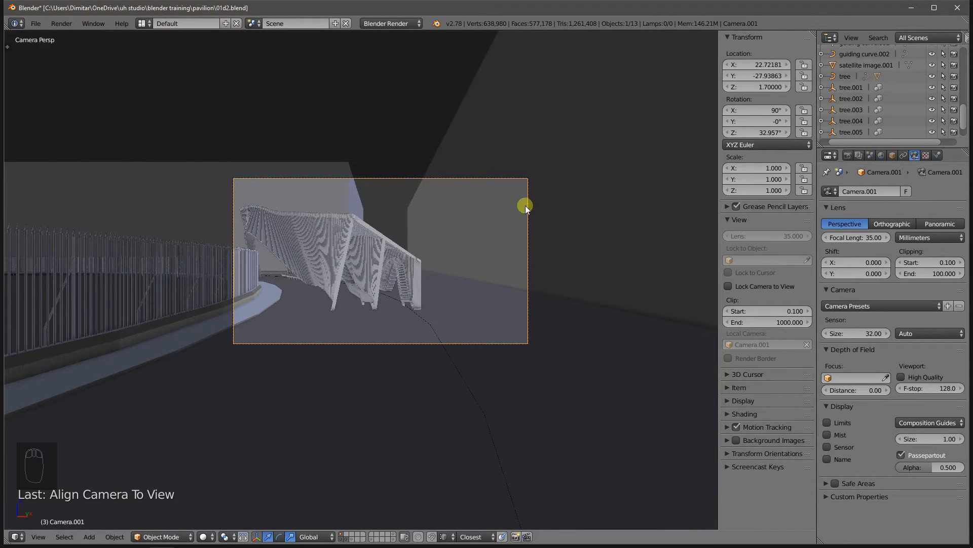
pyautogui.moveTo(769, 132); pyautogui.dragTo(796, 133)
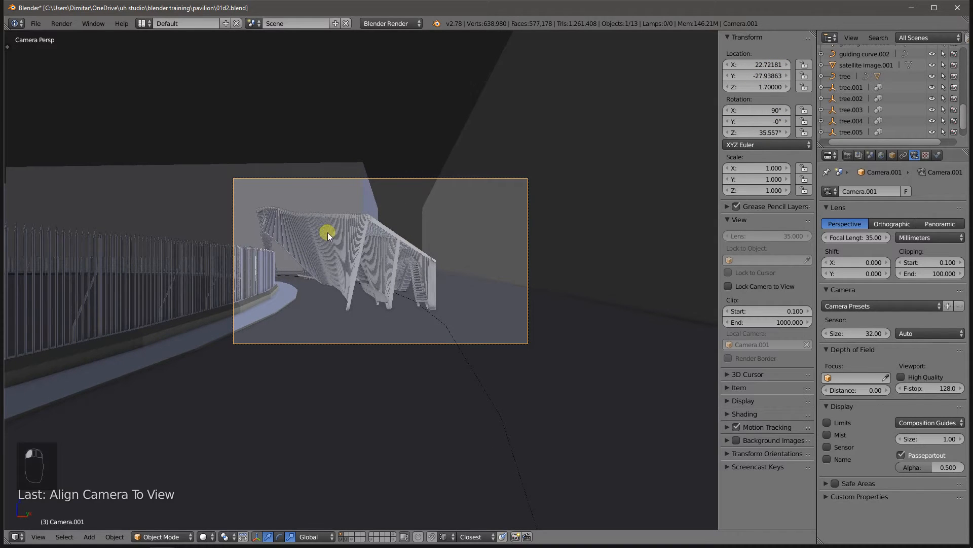
# Add a third camera at the grid by the pavilion's far end and move it to about X -3.6, Y 11.3, Z 5.4
pyautogui.moveTo(262, 189); pyautogui.dragTo(262, 210, button='middle')
pyautogui.scroll(-5, 291, 227)
pyautogui.scroll(2, 290, 211)
pyautogui.moveTo(84, 280); pyautogui.dragTo(380, 278, button='middle')
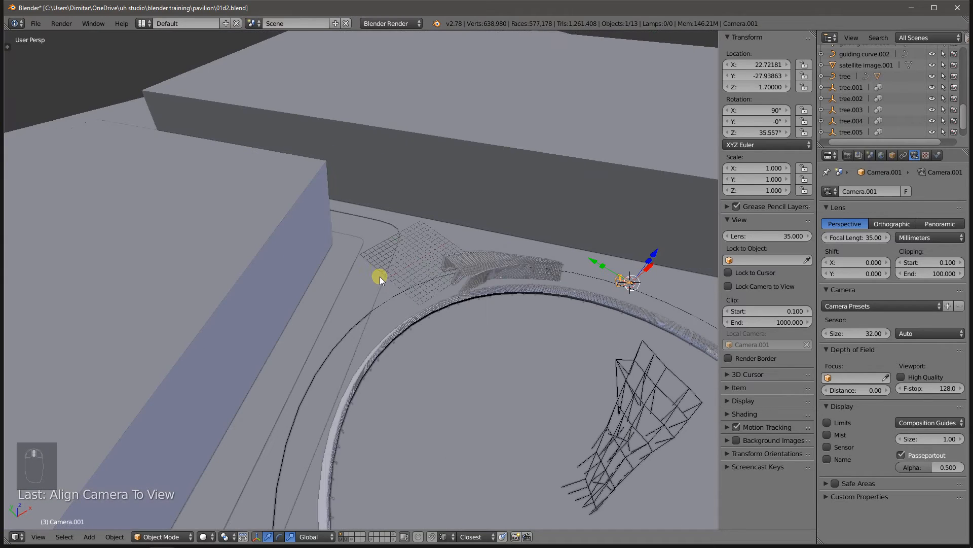
pyautogui.hotkey('shift', 'a')
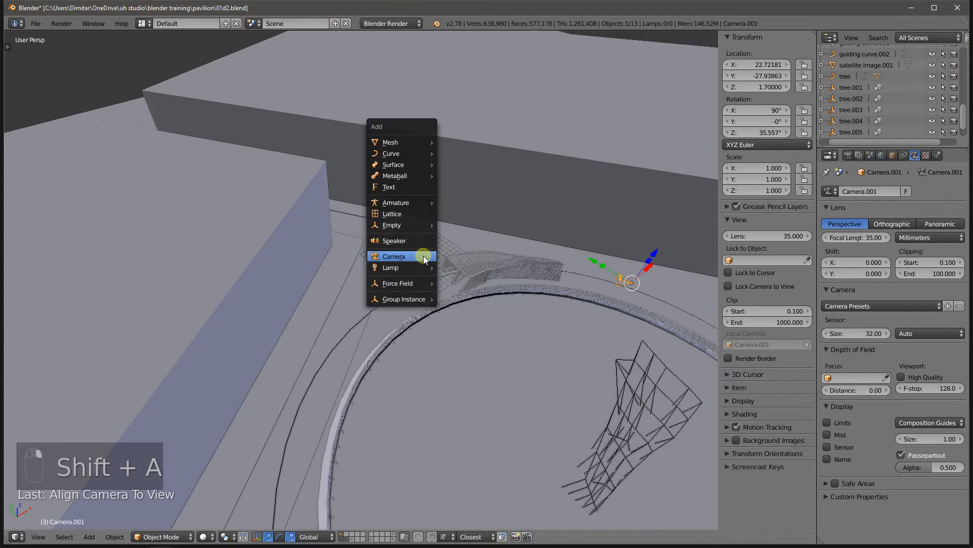
pyautogui.click(423, 257)
pyautogui.moveTo(380, 248); pyautogui.dragTo(333, 220)
pyautogui.moveTo(369, 177); pyautogui.dragTo(366, 177)
# Scale the third camera by a factor of 5 and raise it to about Z 12.8
pyautogui.write('s5')
pyautogui.press('Return')
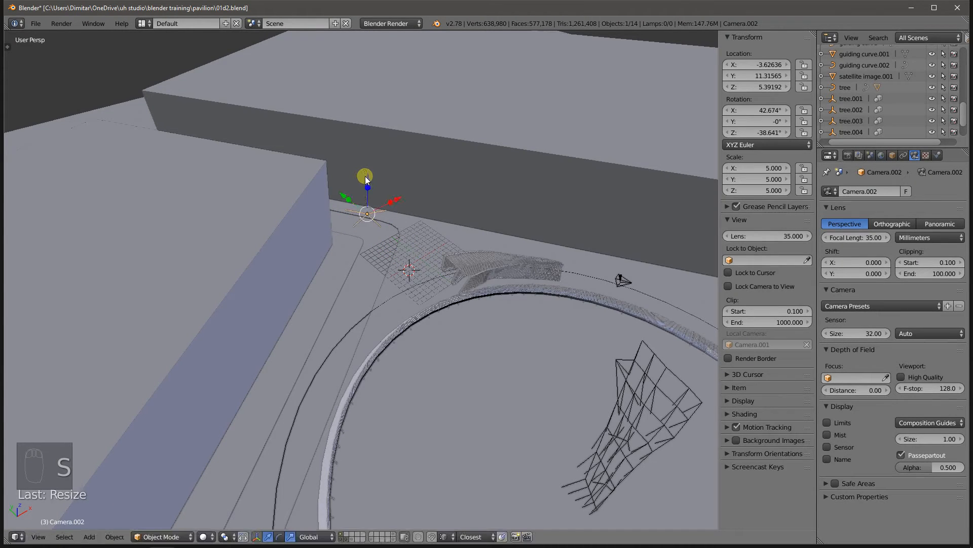
pyautogui.moveTo(362, 172); pyautogui.dragTo(361, 142)
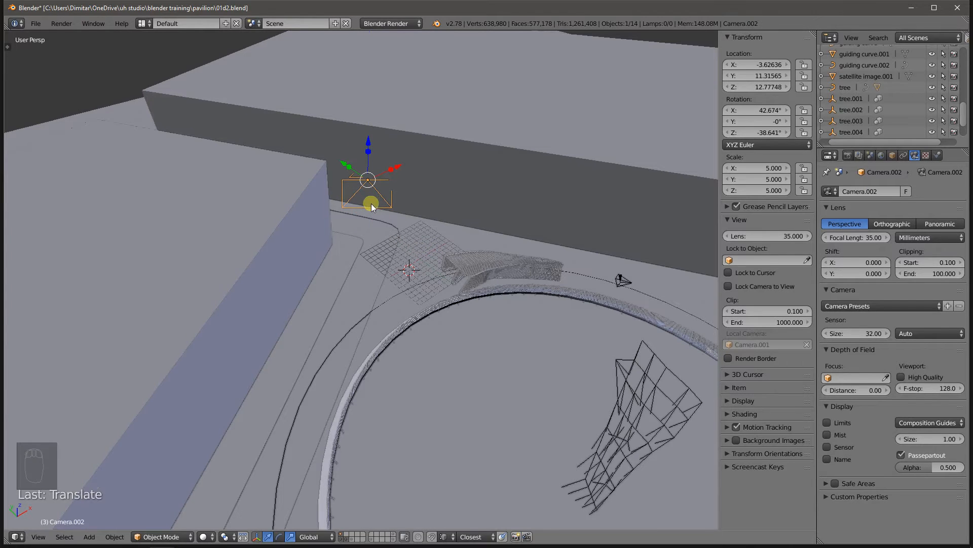
# Add a Plain Axes empty at the 3D cursor on the grid beside the pavilion
pyautogui.hotkey('shift', 'a')
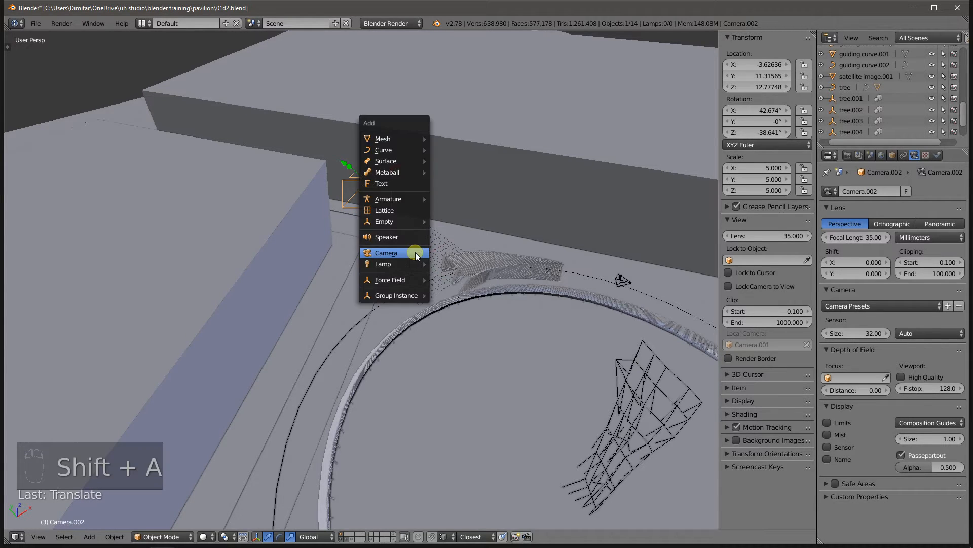
pyautogui.moveTo(403, 222)
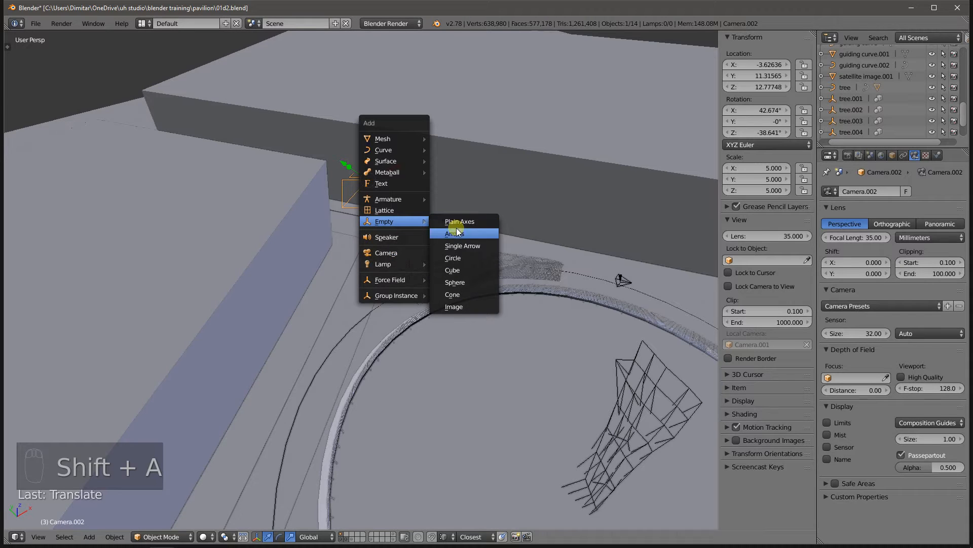
pyautogui.click(456, 221)
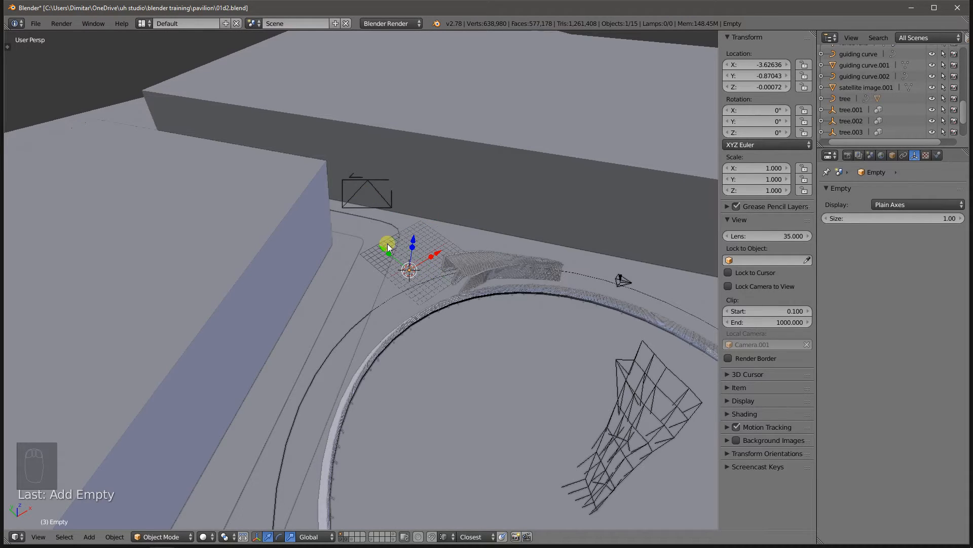
pyautogui.scroll(-5, 381, 233)
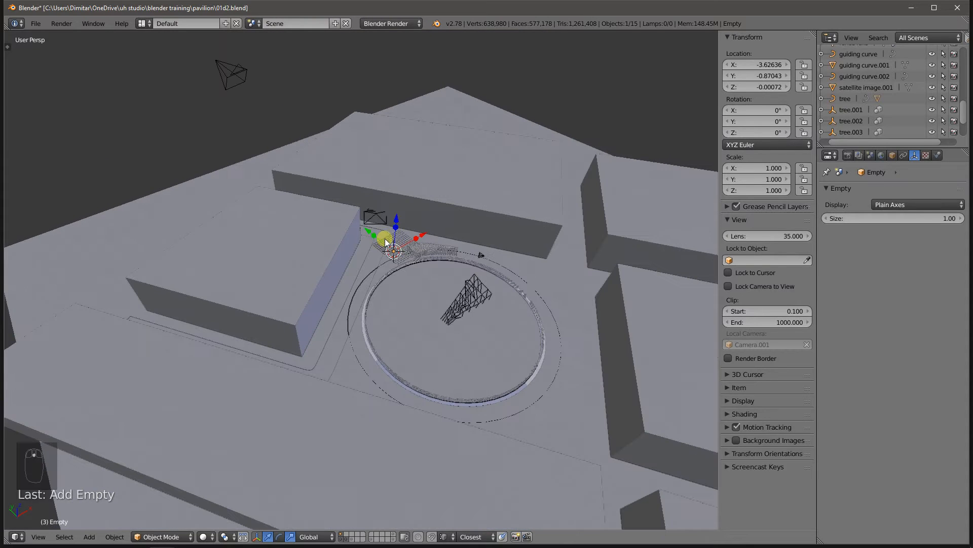
# Scale the eye-level camera beside the pavilion by a factor of 5
pyautogui.scroll(4, 461, 245)
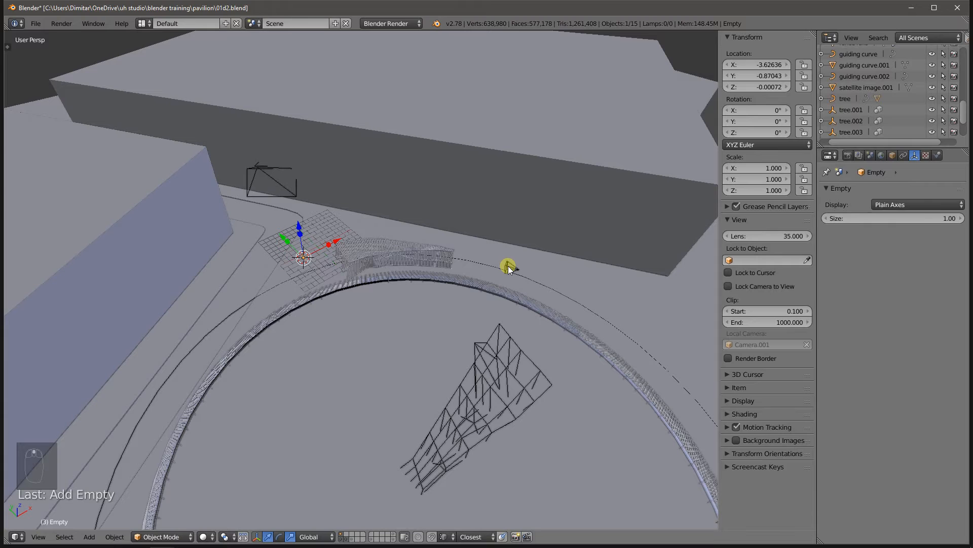
pyautogui.rightClick(507, 269)
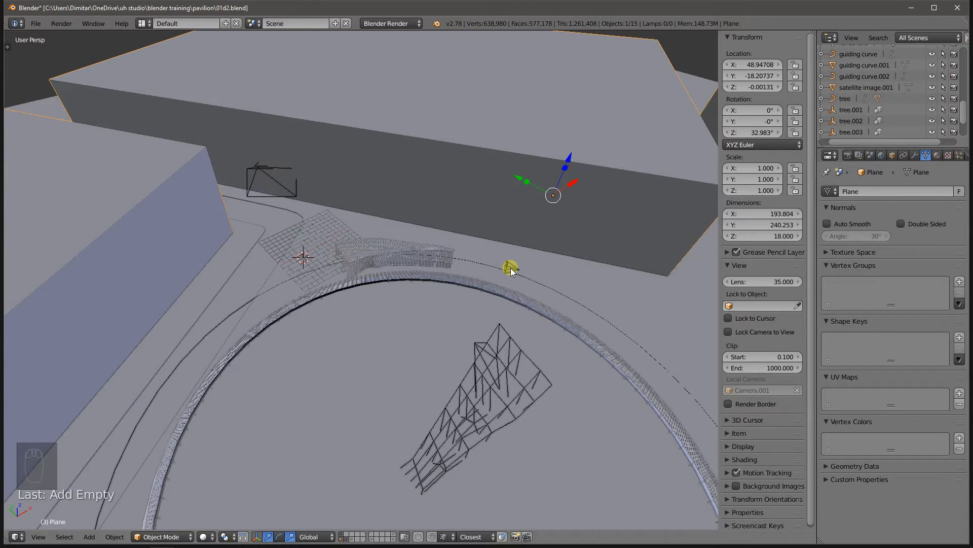
pyautogui.rightClick(510, 266)
pyautogui.press('g')
pyautogui.press('z')
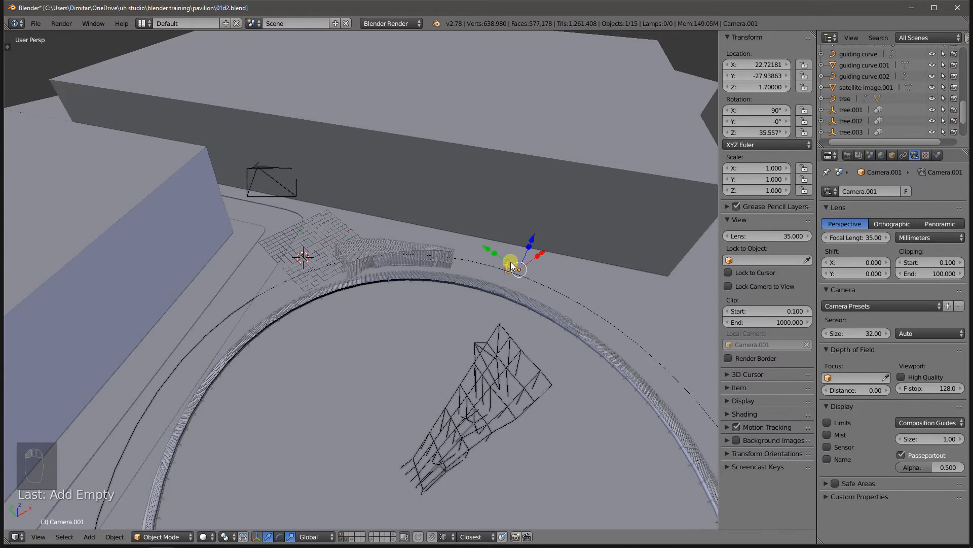
pyautogui.write('s5')
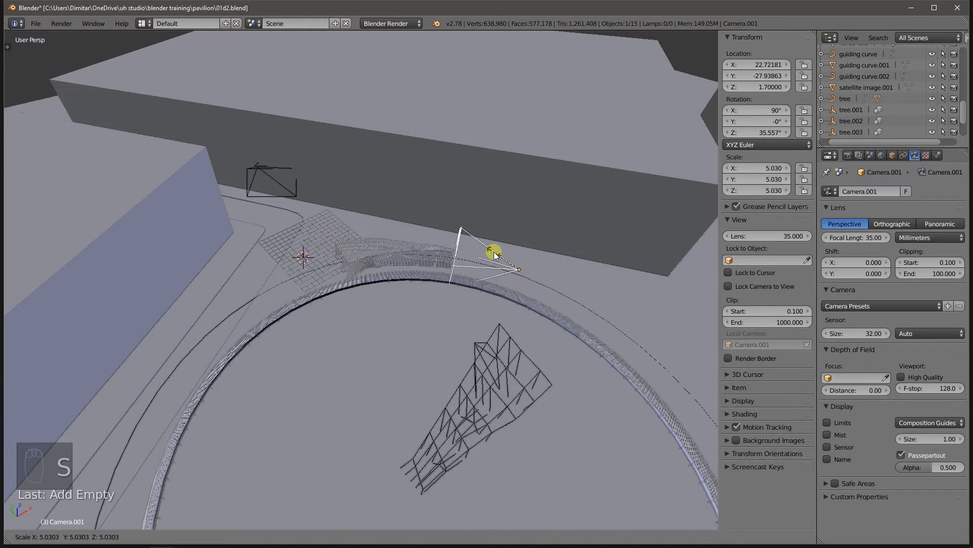
pyautogui.press('Return')
# Rename the high overview camera object as view01-birds eye
pyautogui.scroll(-5, 330, 183)
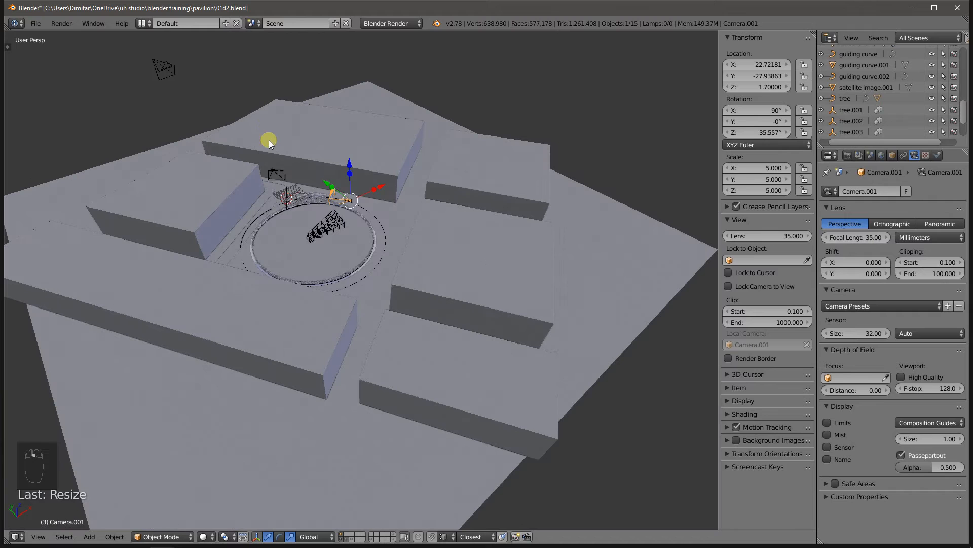
pyautogui.rightClick(168, 71)
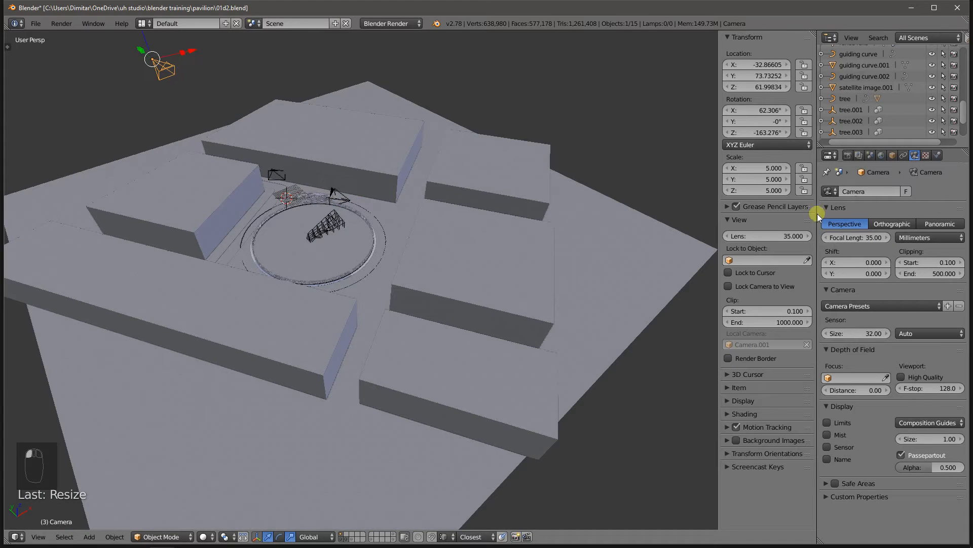
pyautogui.click(893, 156)
pyautogui.click(866, 189)
pyautogui.write('view01')
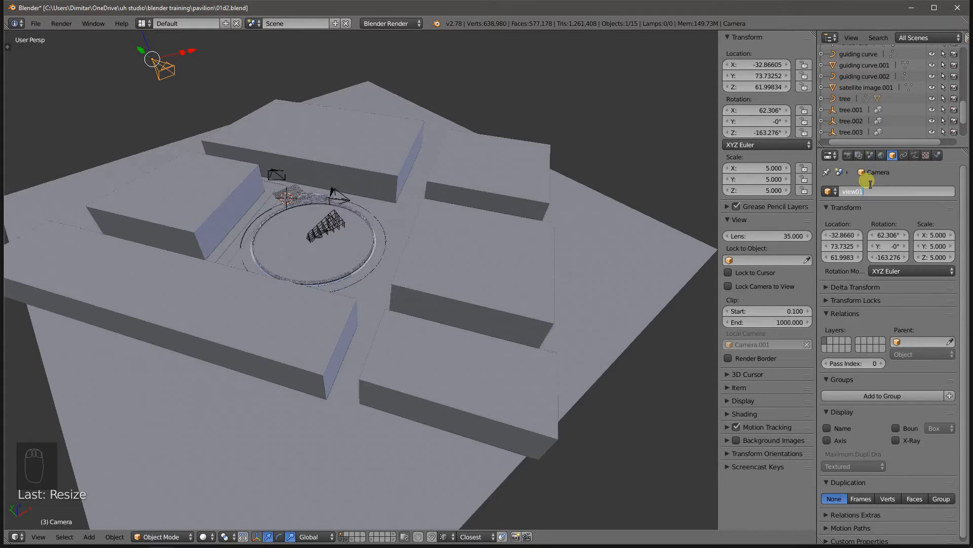
pyautogui.write('-birdsey')
pyautogui.press('BackSpace')
pyautogui.write('eys')
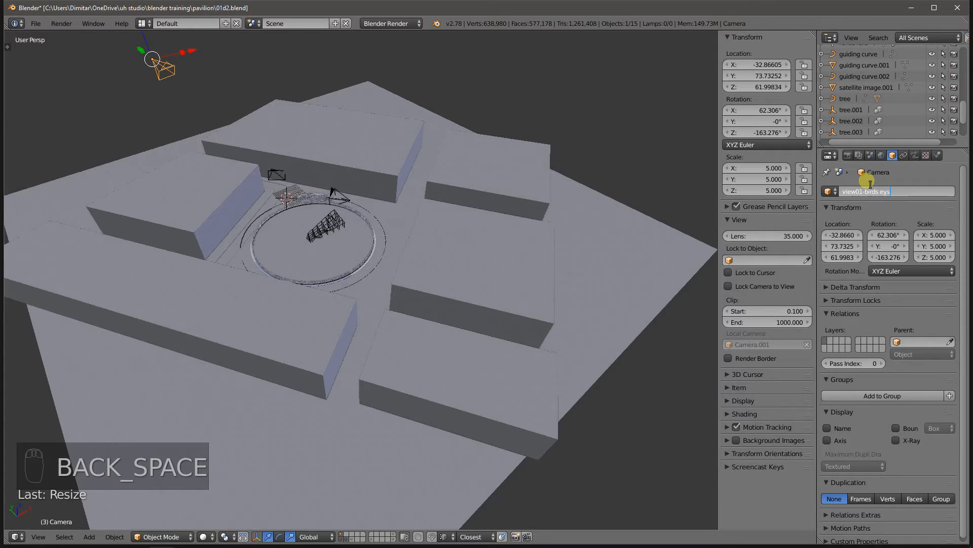
pyautogui.press('Return')
pyautogui.click(908, 193)
pyautogui.press('BackSpace')
pyautogui.write('e')
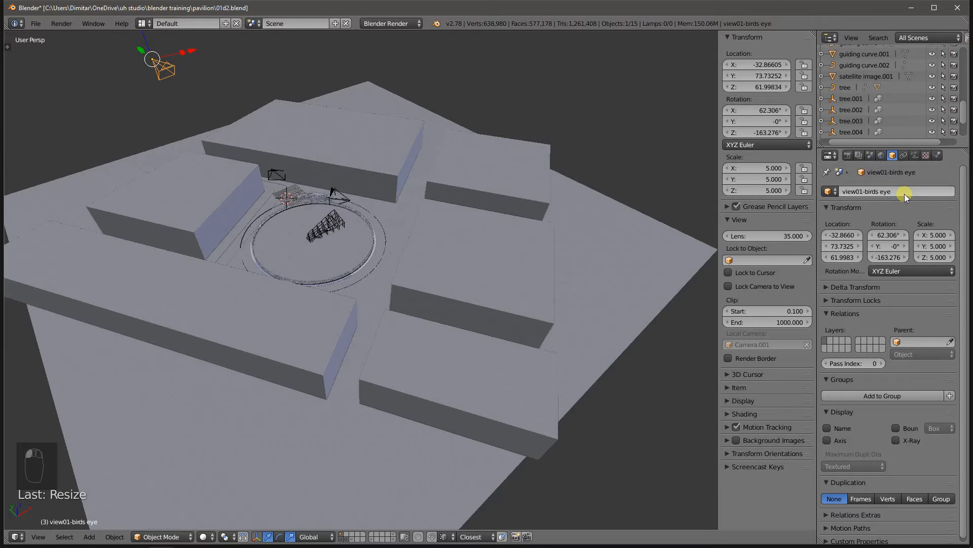
pyautogui.press('Return')
pyautogui.scroll(5, 882, 104)
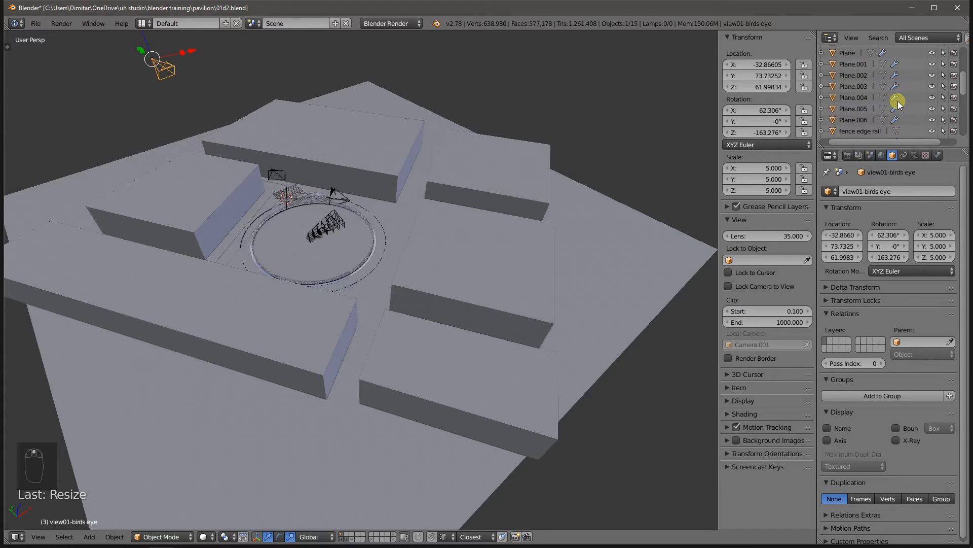
pyautogui.scroll(5, 898, 101)
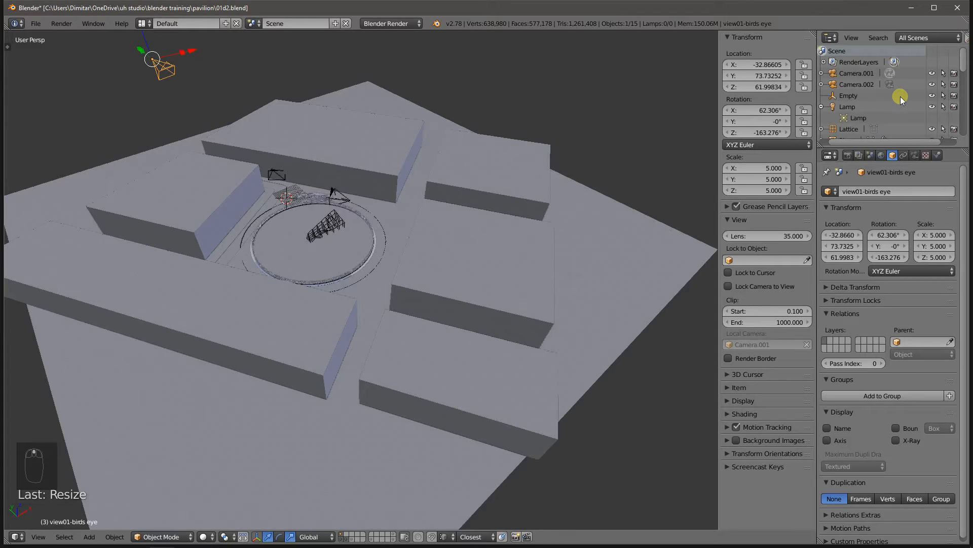
pyautogui.scroll(-10, 899, 91)
pyautogui.hotkey('ctrl', '6')
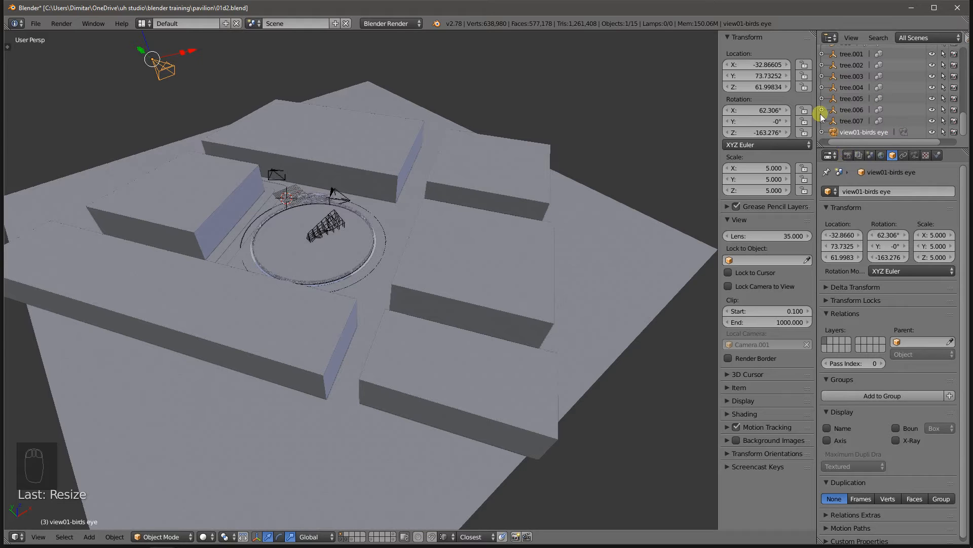
# Rename the eye-level camera object as view02-street south
pyautogui.rightClick(332, 193)
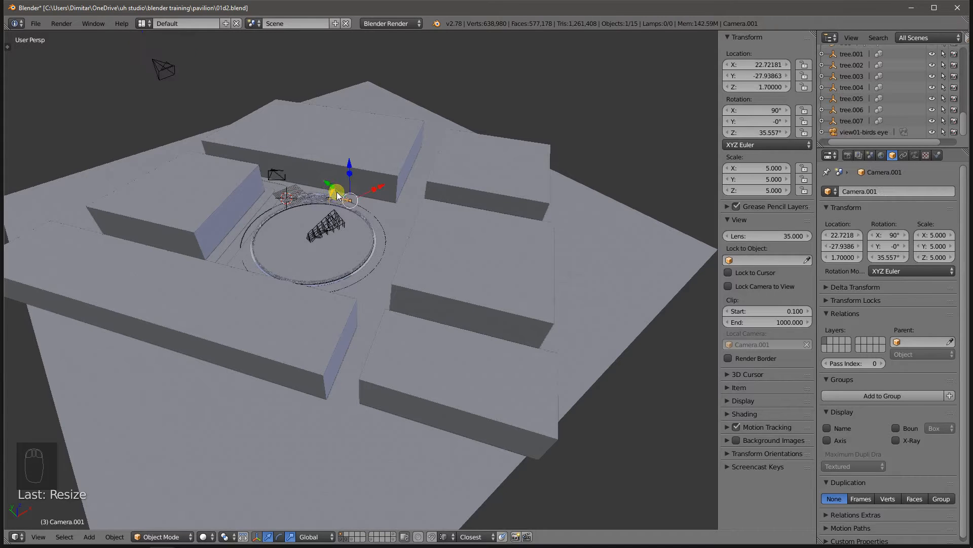
pyautogui.click(870, 192)
pyautogui.write('view02')
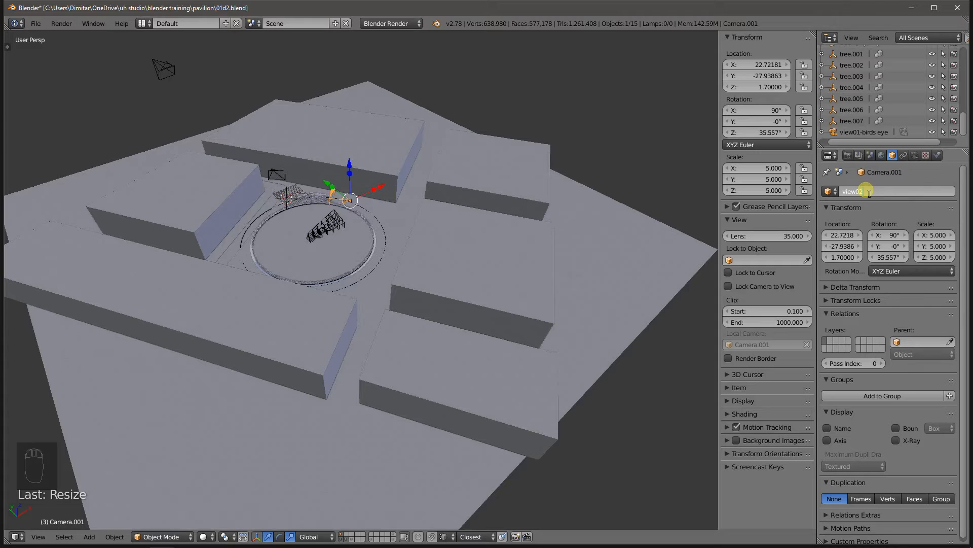
pyautogui.write('-street')
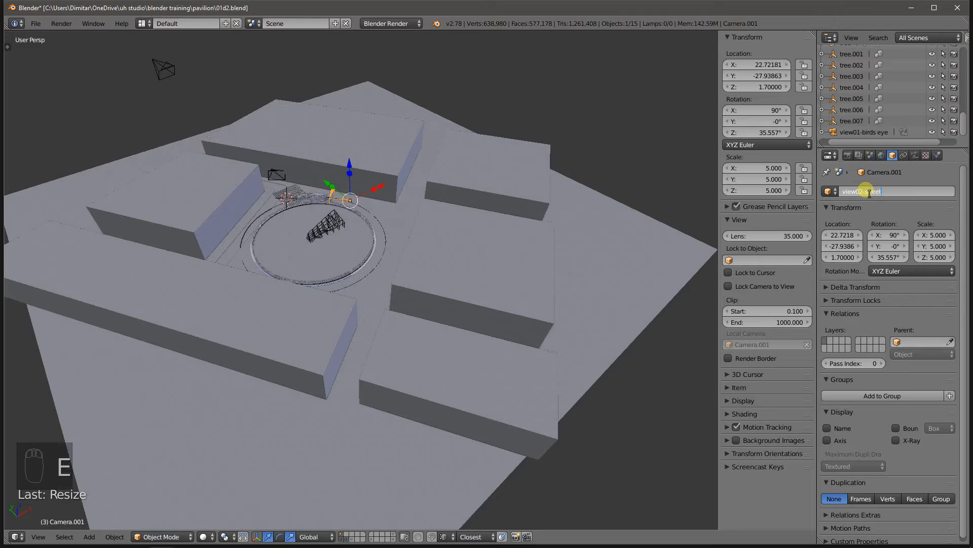
pyautogui.write(' sotuh')
pyautogui.press('BackSpace')
pyautogui.press('BackSpace')
pyautogui.press('BackSpace')
pyautogui.write('uth')
pyautogui.press('Return')
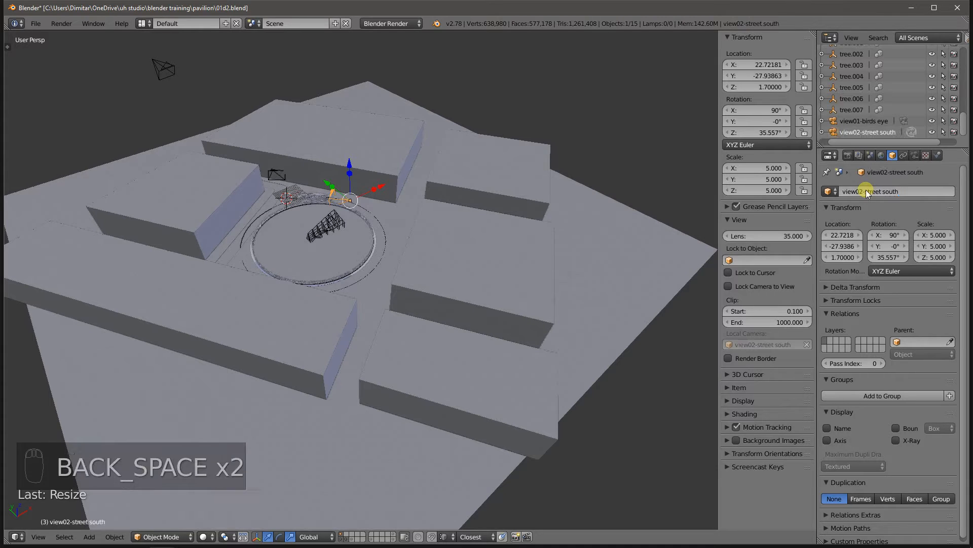
# Rename the third camera, above the pavilion's far end, as view03-street north
pyautogui.rightClick(271, 178)
pyautogui.click(856, 196)
pyautogui.write('view03')
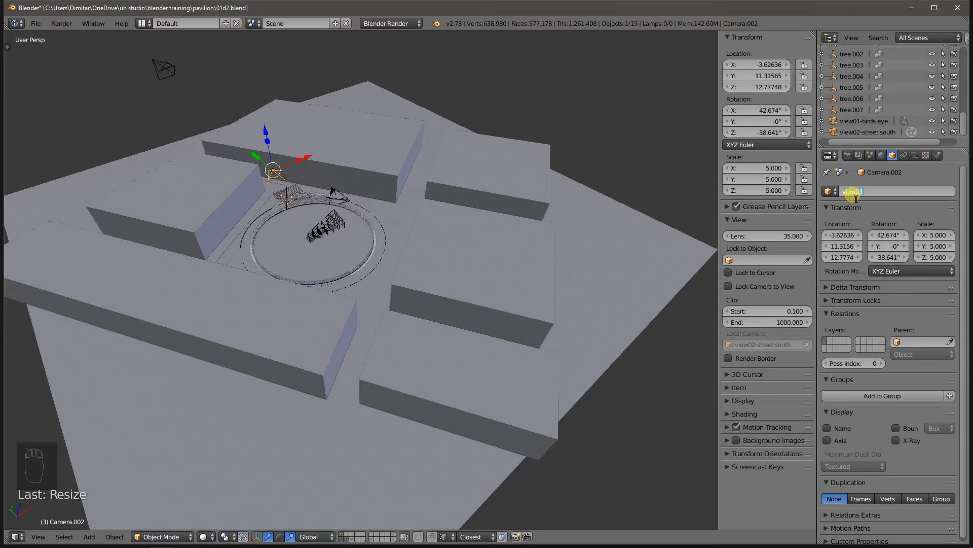
pyautogui.write(' street north')
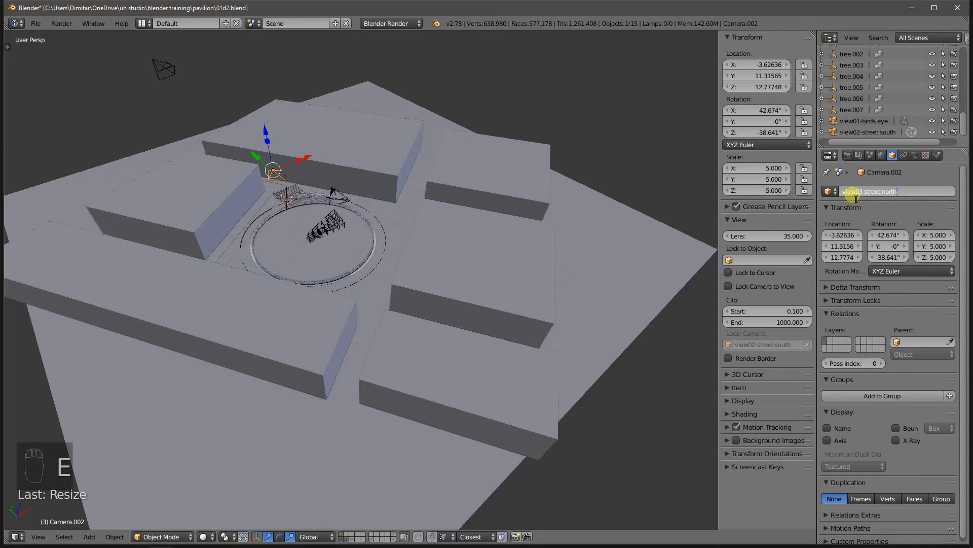
pyautogui.press('Return')
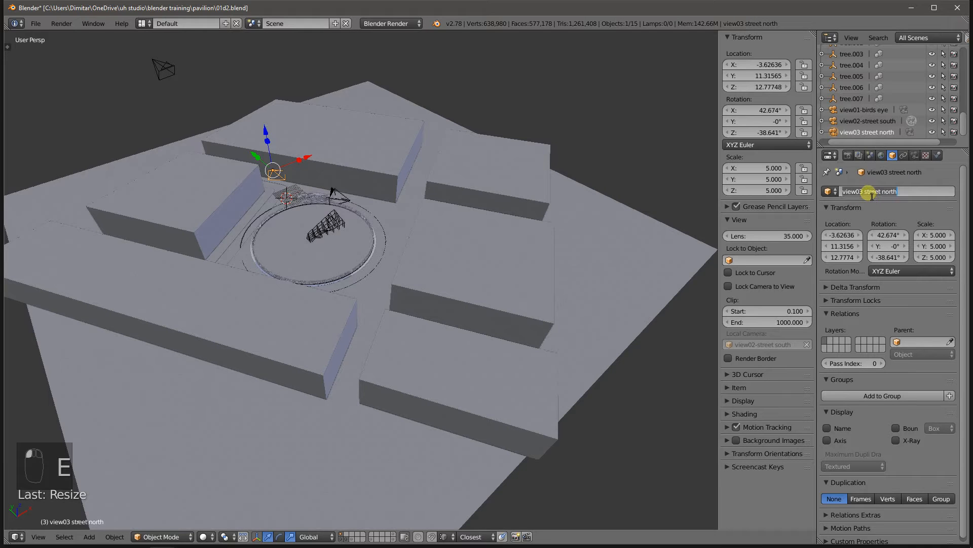
pyautogui.click(871, 196)
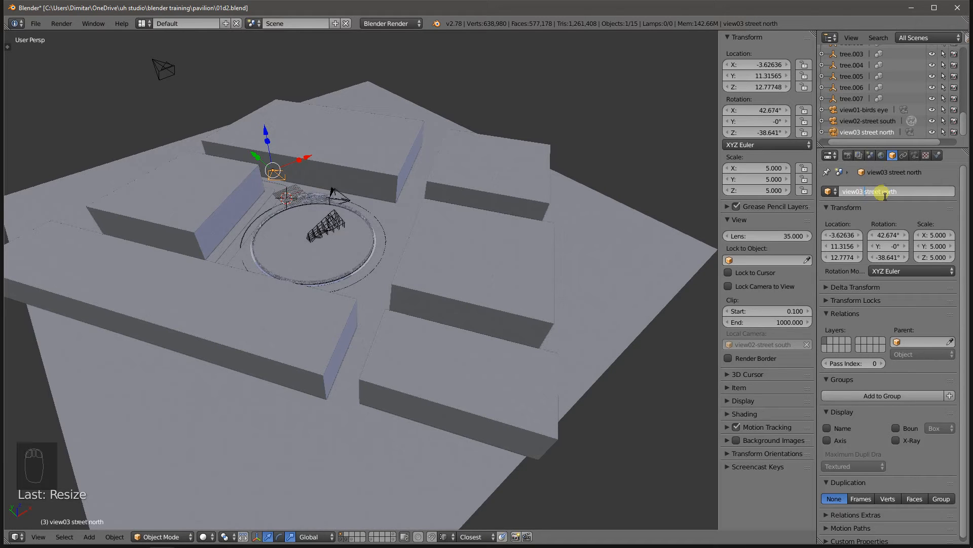
pyautogui.press('BackSpace')
pyautogui.write('-')
pyautogui.press('Return')
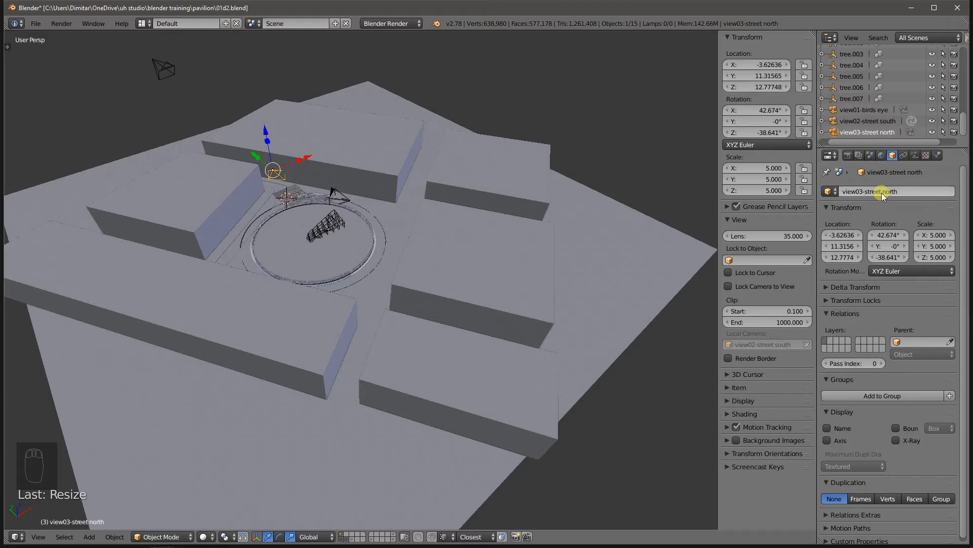
# Scale the empty on the grid beside the pavilion up to about 3.97
pyautogui.scroll(10, 284, 185)
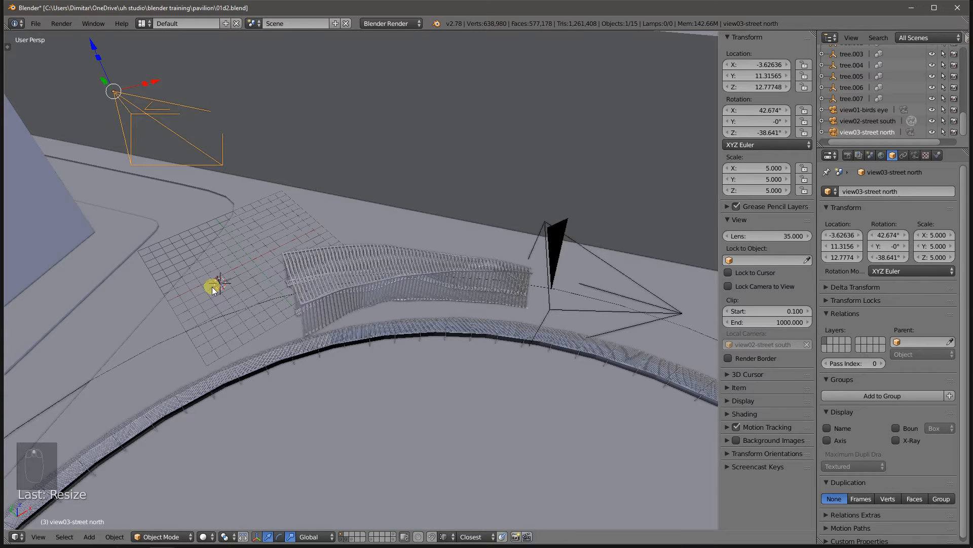
pyautogui.scroll(10, 212, 286)
pyautogui.rightClick(247, 281)
pyautogui.scroll(-14, 251, 283)
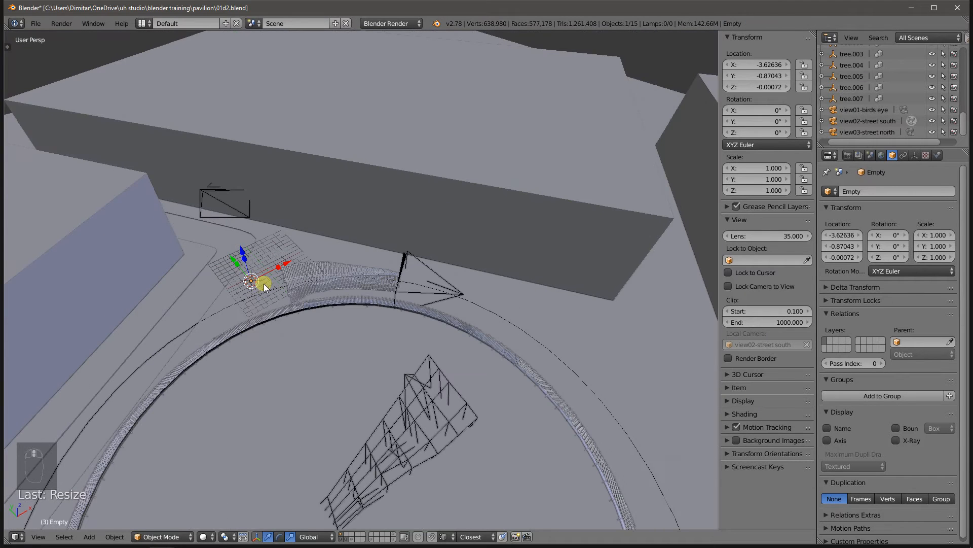
pyautogui.press('s')
pyautogui.click(400, 283)
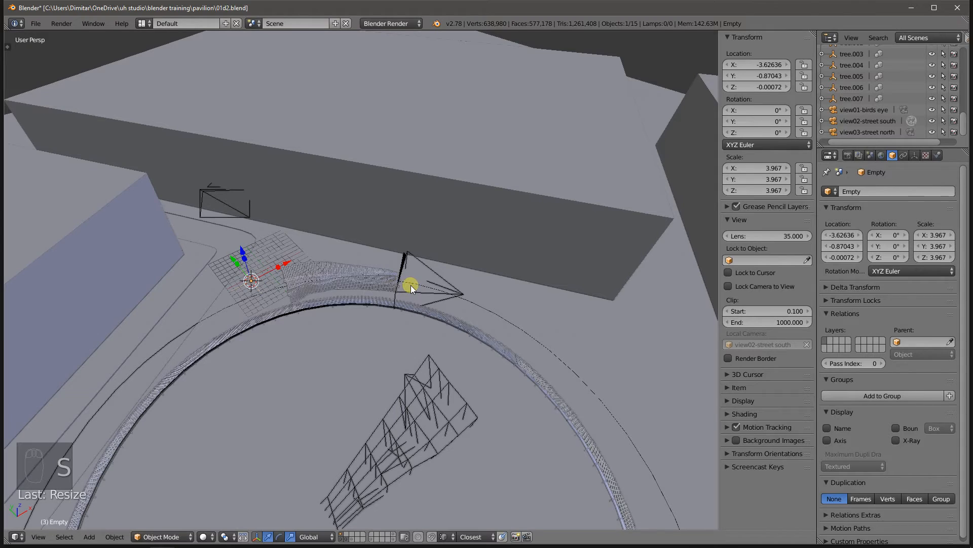
# Rename the empty as view03_target
pyautogui.click(911, 192)
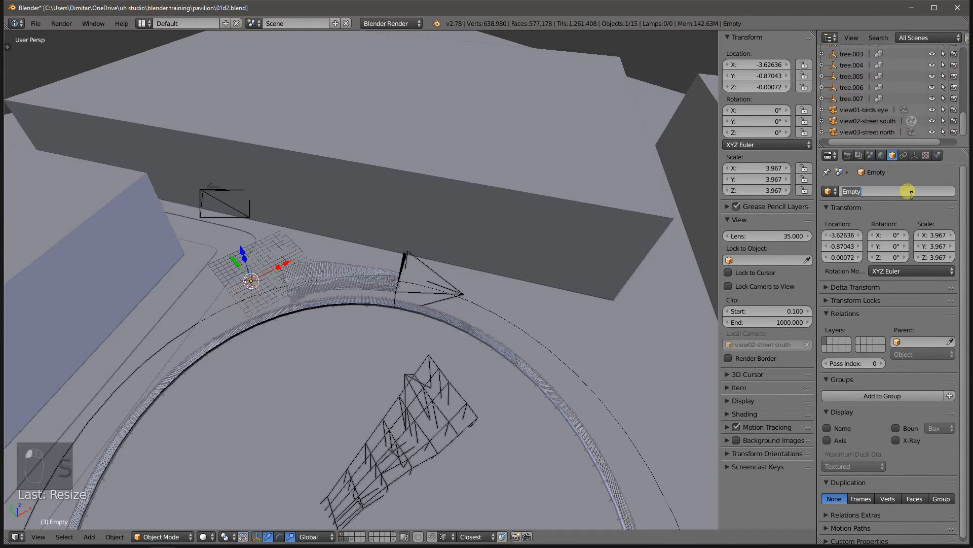
pyautogui.write('v')
pyautogui.press('BackSpace')
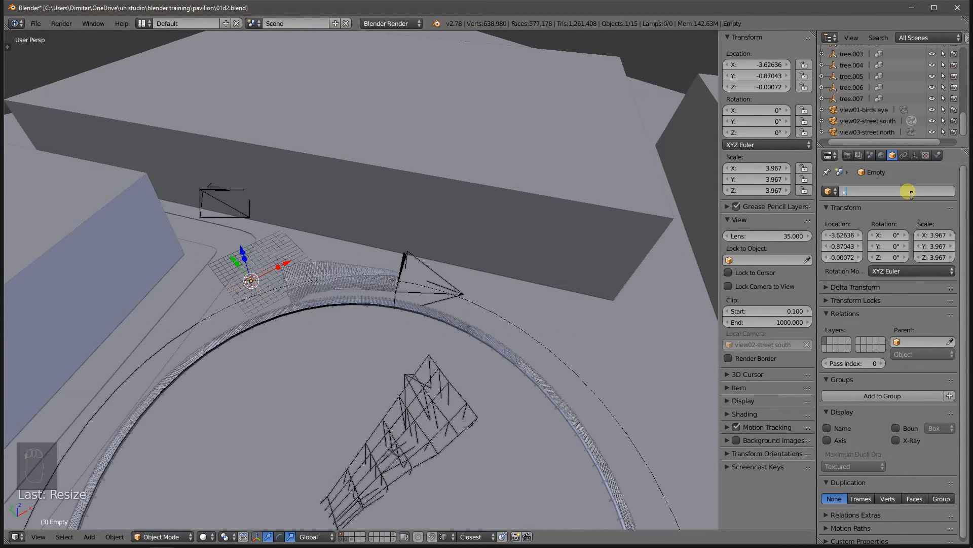
pyautogui.write('view03')
pyautogui.press('BackSpace')
pyautogui.press('BackSpace')
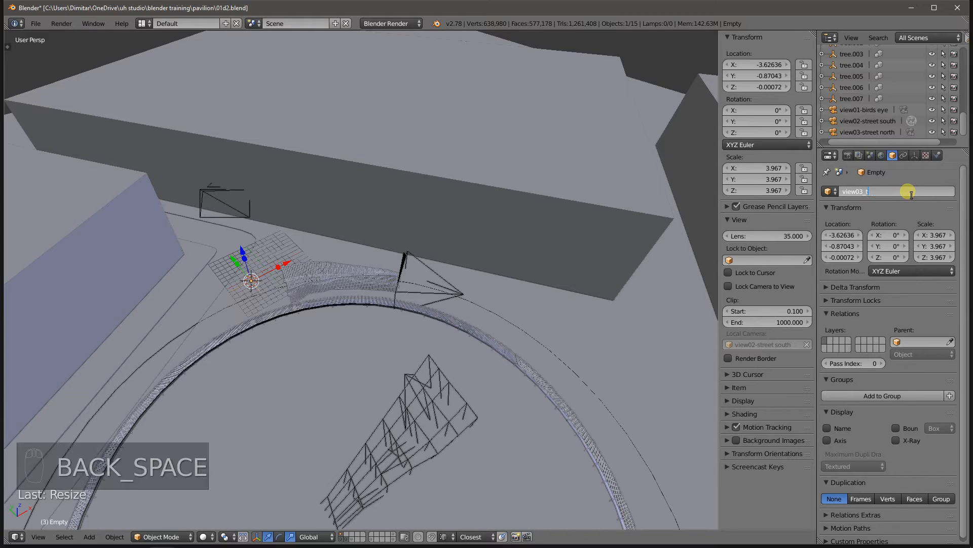
pyautogui.press('Return')
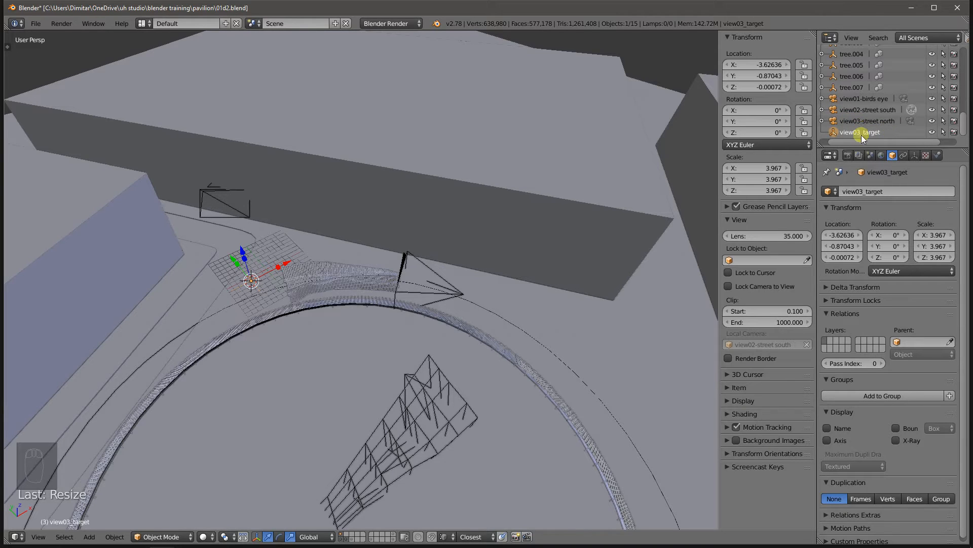
pyautogui.click(854, 38)
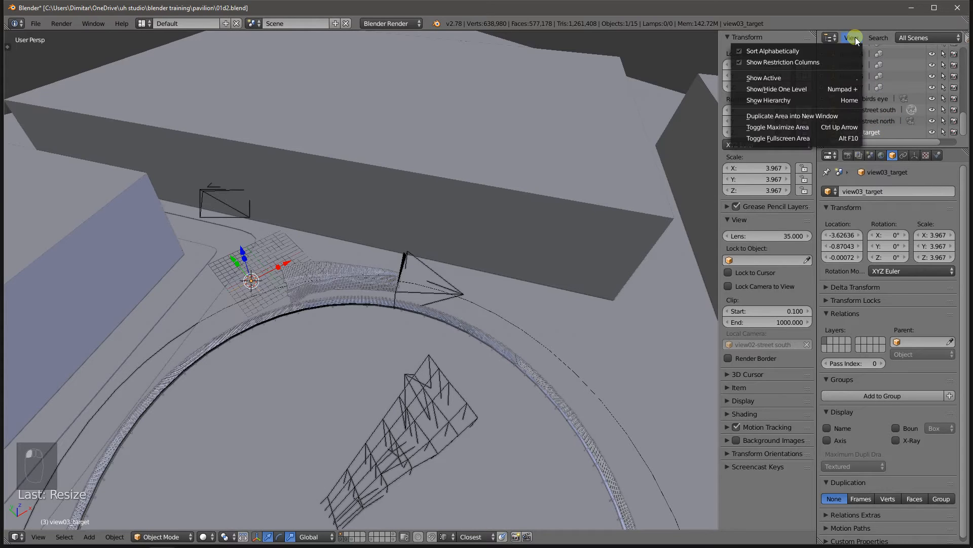
pyautogui.click(857, 79)
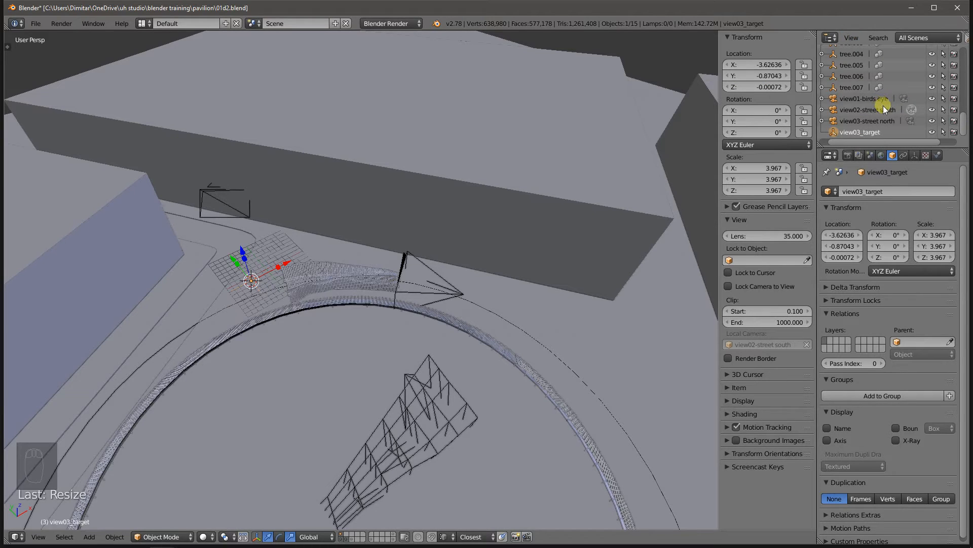
pyautogui.hotkey('ctrl', '6')
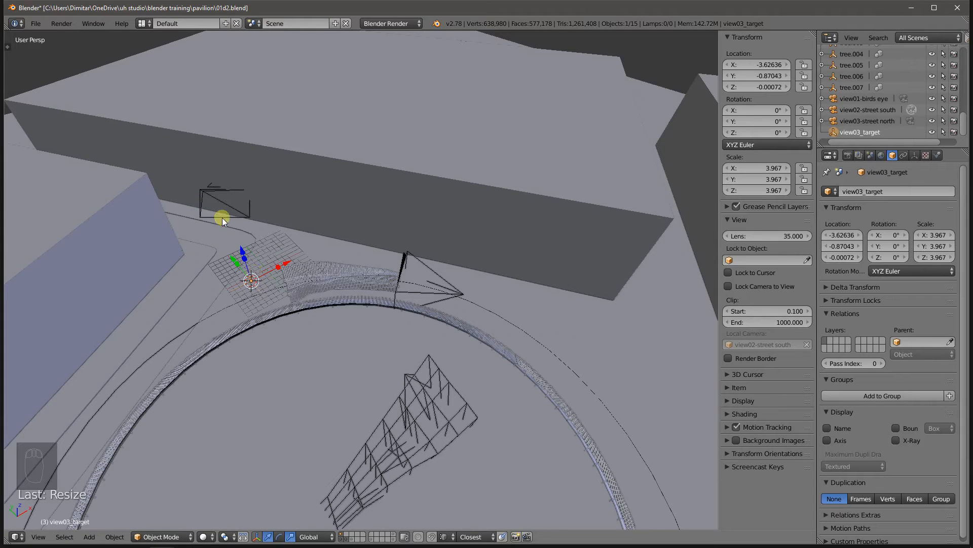
# Add a Track To object constraint to the view03-street north camera
pyautogui.rightClick(206, 191)
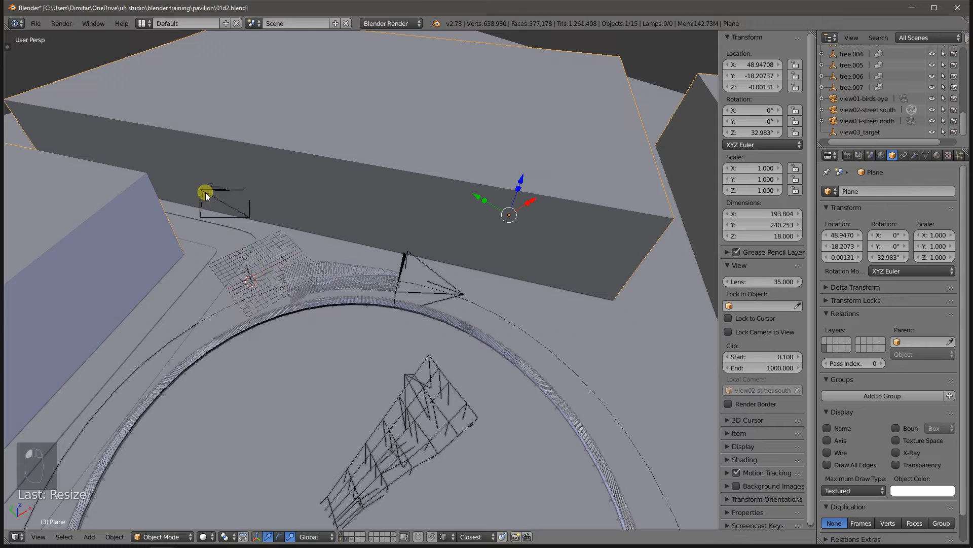
pyautogui.rightClick(205, 192)
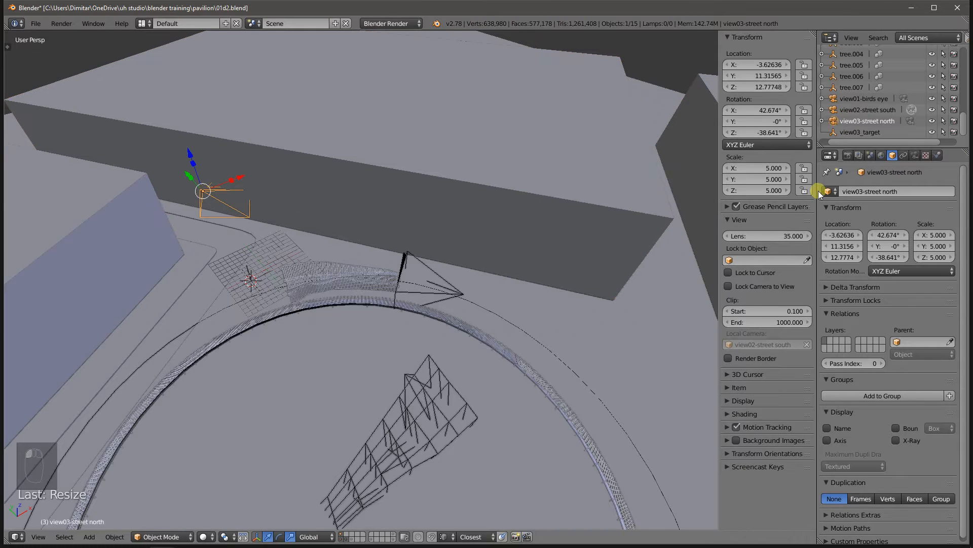
pyautogui.click(905, 157)
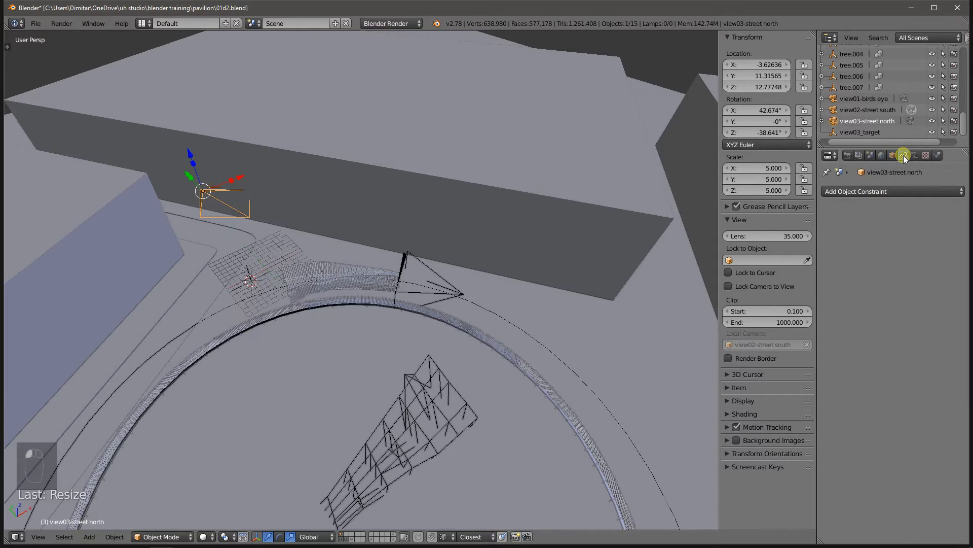
pyautogui.click(857, 189)
pyautogui.click(827, 289)
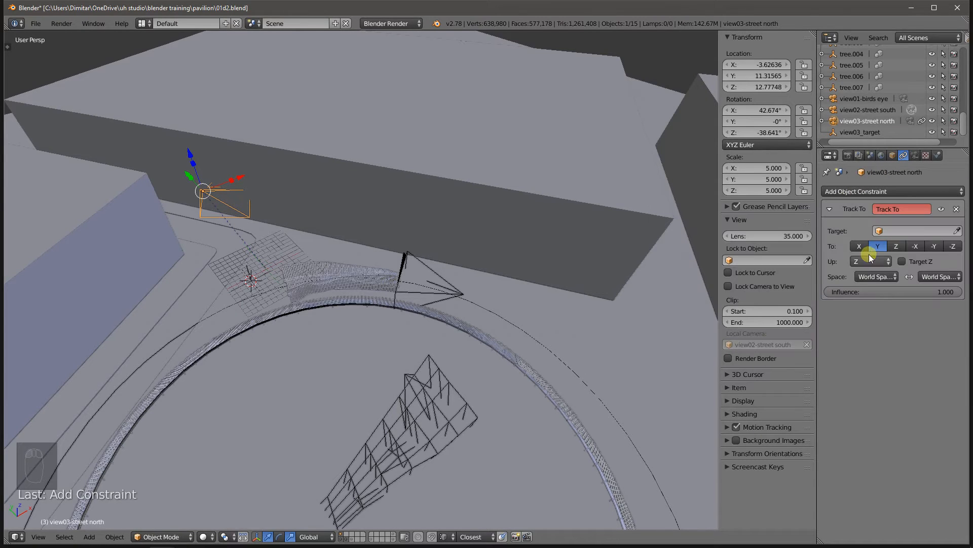
pyautogui.click(957, 230)
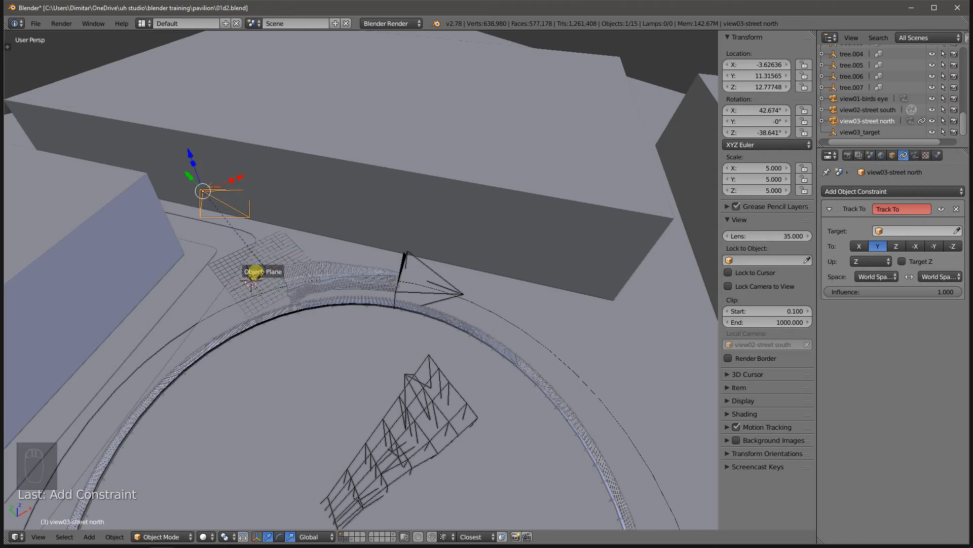
pyautogui.press('Escape')
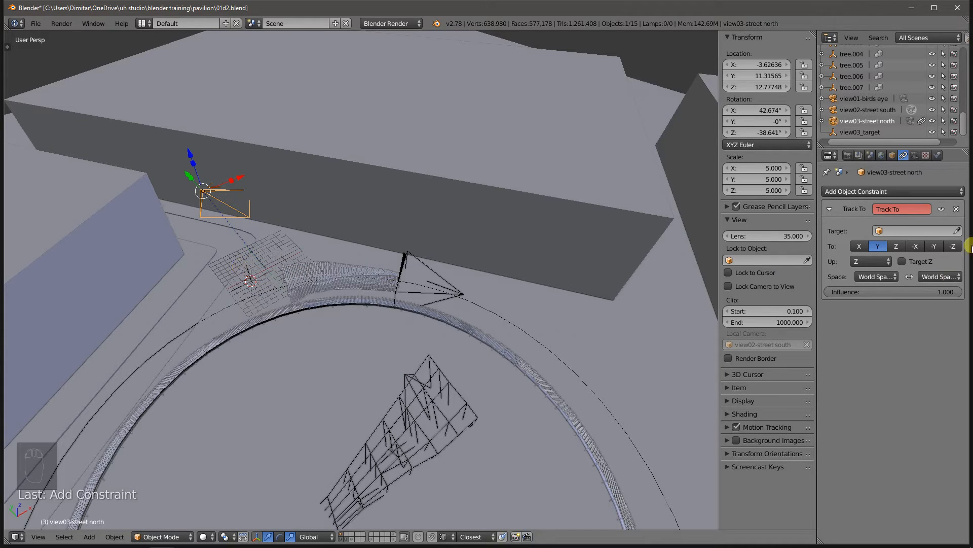
pyautogui.rightClick(289, 278)
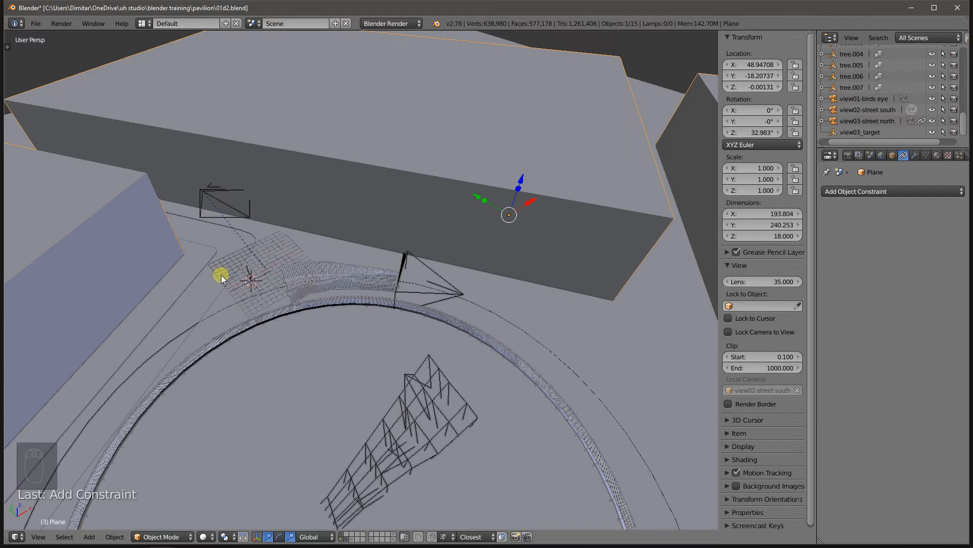
# Show the scene in wireframe and pick the view03_target empty as the target of the view03-street north camera's Track To constraint
pyautogui.press('z')
pyautogui.scroll(5, 274, 276)
pyautogui.scroll(-5, 284, 280)
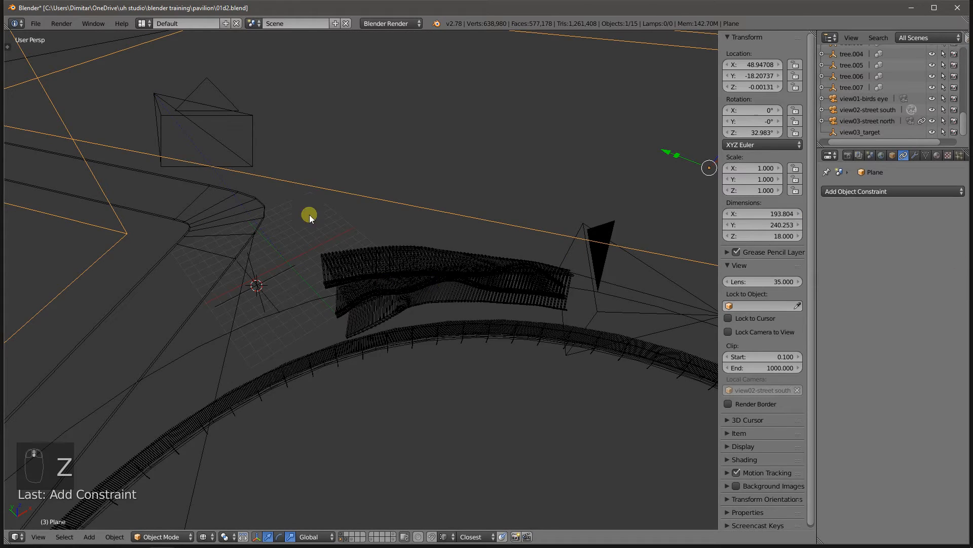
pyautogui.rightClick(249, 149)
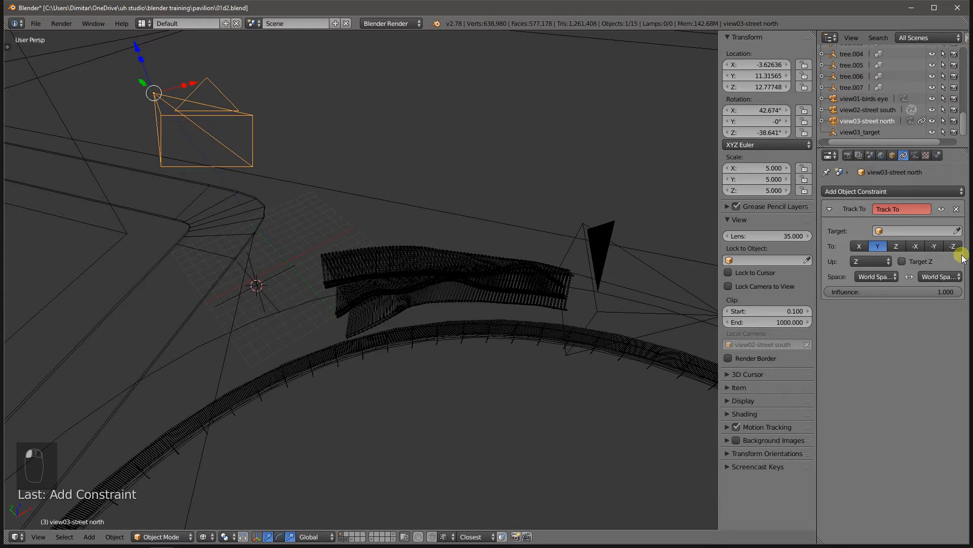
pyautogui.click(957, 231)
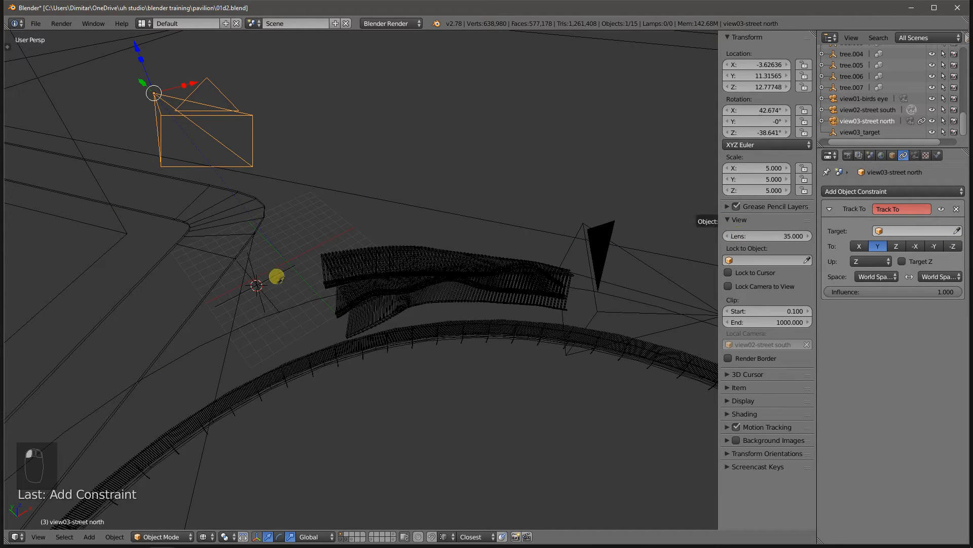
pyautogui.click(279, 275)
pyautogui.scroll(-6, 294, 277)
pyautogui.moveTo(264, 288); pyautogui.dragTo(310, 260, button='middle')
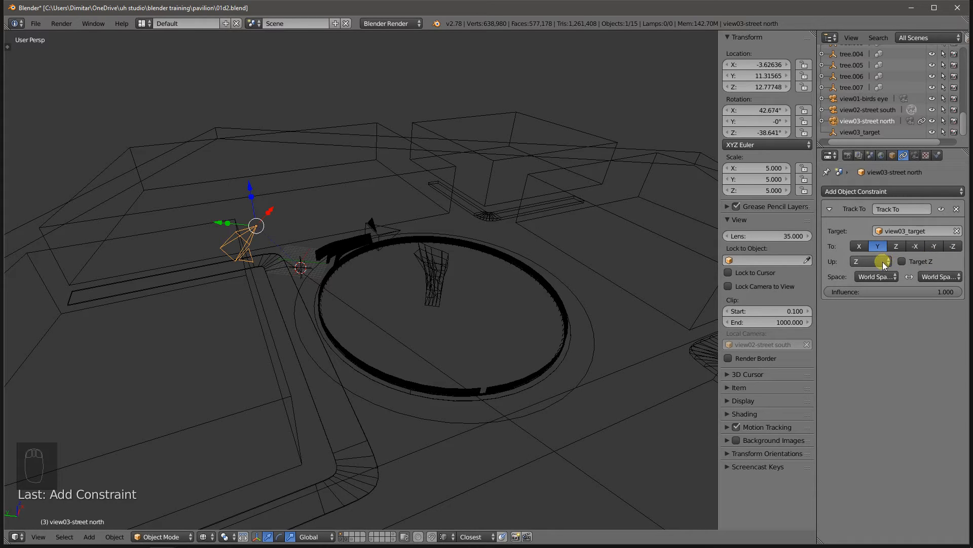
# Set the Track To constraint's up axis to Y and its tracking axis to -Z
pyautogui.click(884, 263)
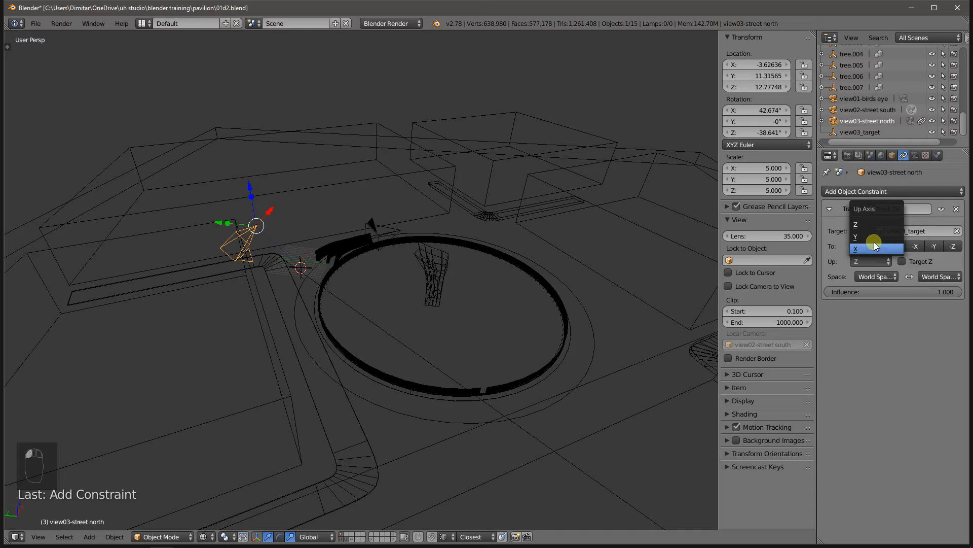
pyautogui.click(885, 238)
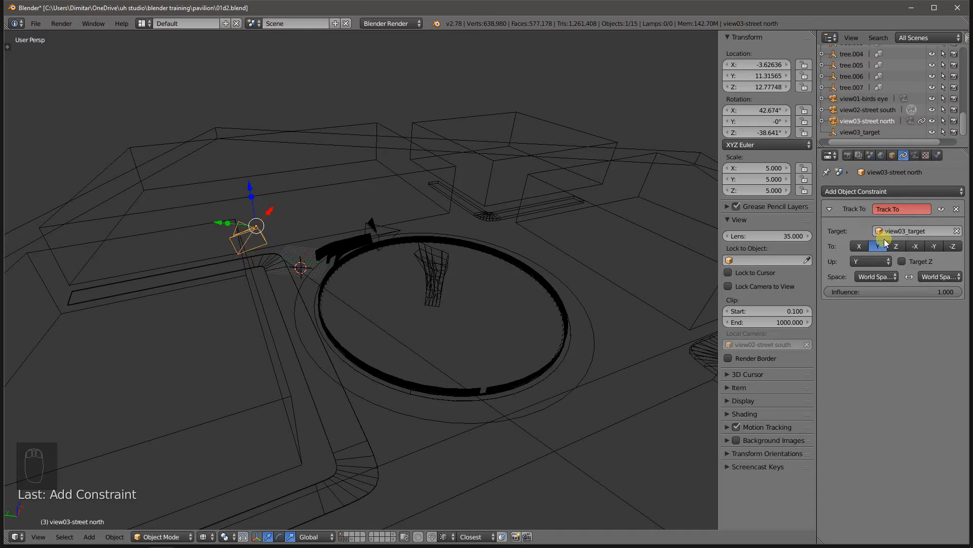
pyautogui.click(953, 246)
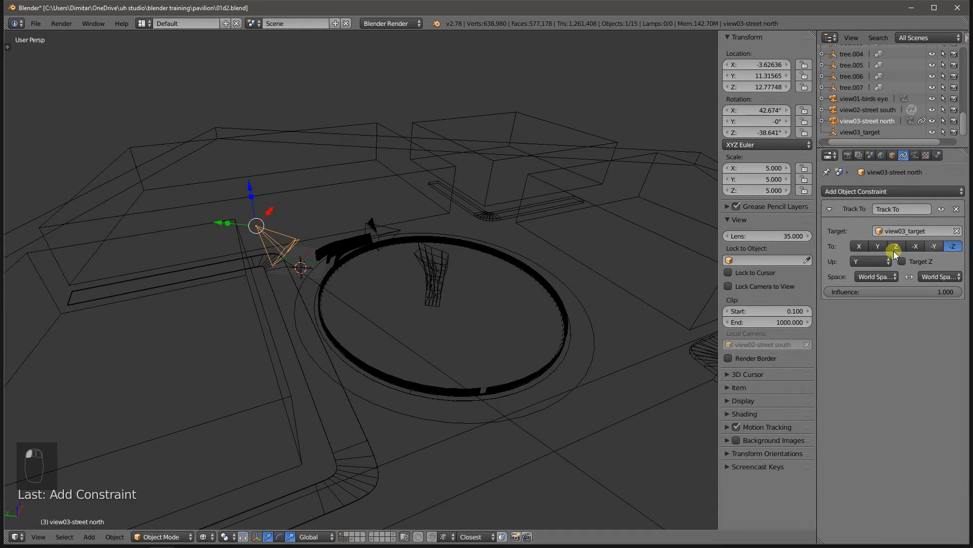
# Set the view03-street north camera's Z location to 1.7
pyautogui.moveTo(386, 326); pyautogui.dragTo(314, 273, button='middle')
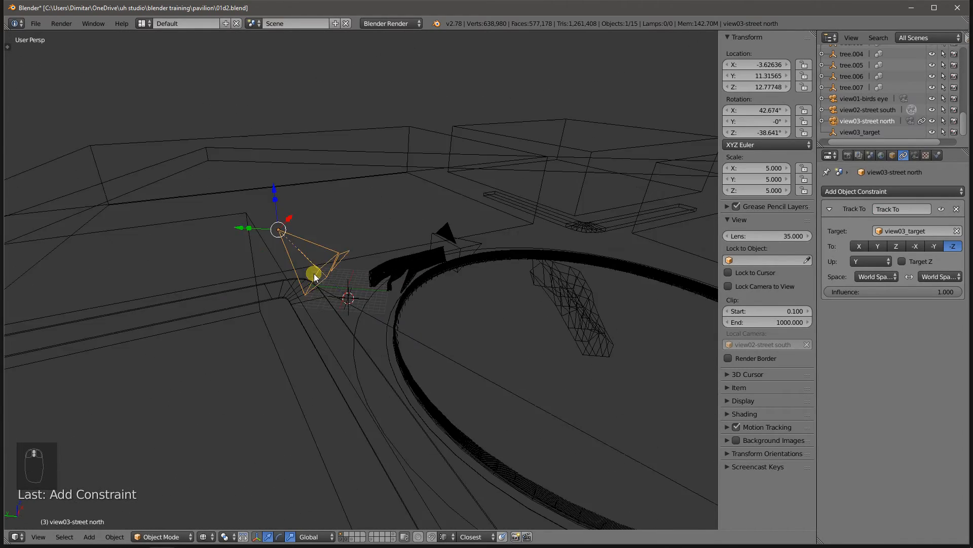
pyautogui.scroll(10, 313, 273)
pyautogui.scroll(-6, 403, 278)
pyautogui.moveTo(397, 279)
pyautogui.mouseDown(button='middle')
pyautogui.moveTo(368, 273)
pyautogui.moveTo(394, 261)
pyautogui.mouseUp(button='middle')
pyautogui.click(761, 89)
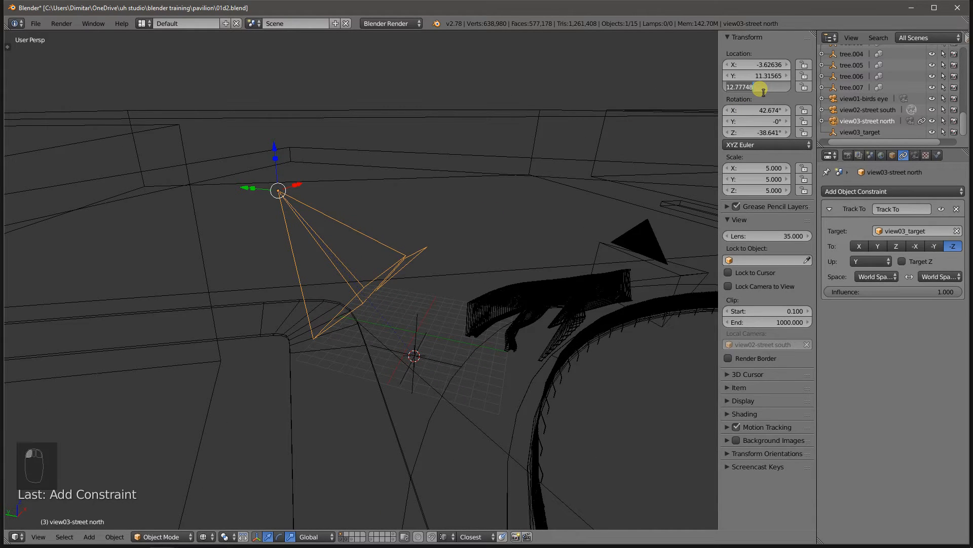
pyautogui.write('7')
pyautogui.press('Return')
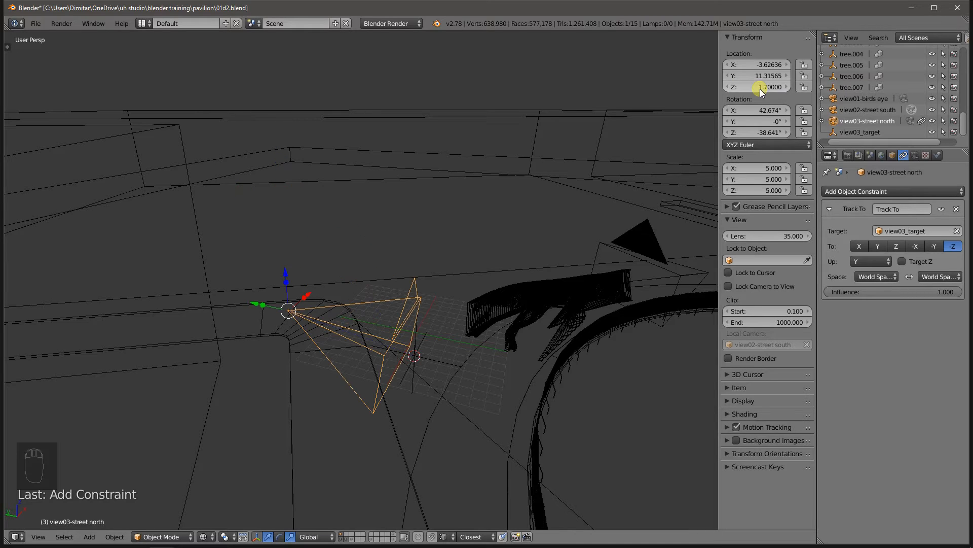
# Set the view03_target empty's Z location to 1.7
pyautogui.rightClick(439, 361)
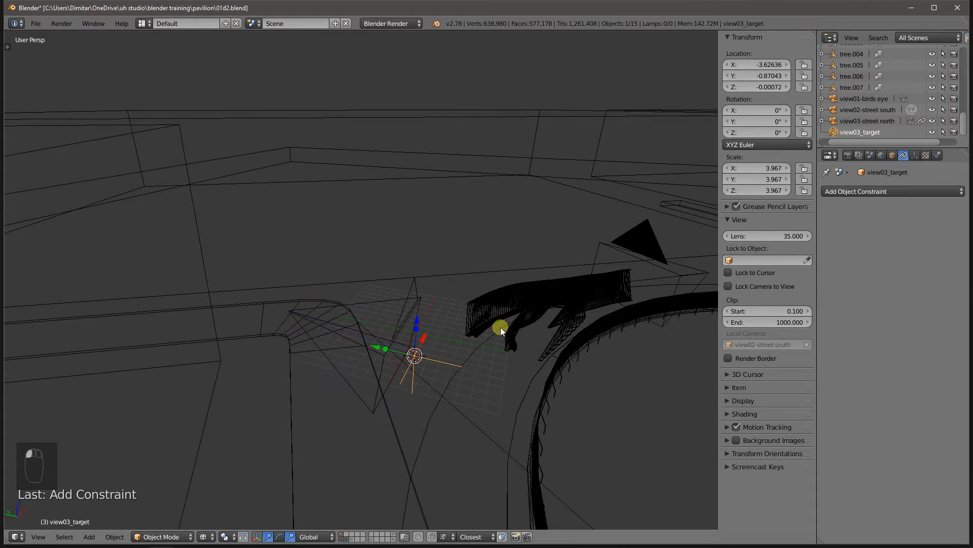
pyautogui.click(747, 90)
pyautogui.write('1.7')
pyautogui.press('Return')
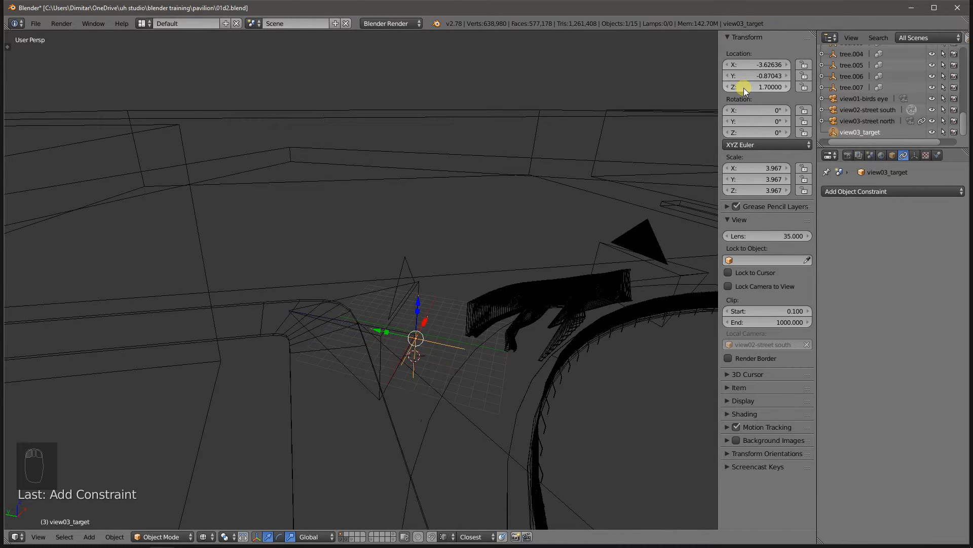
# Make view03-street north the active camera and look through it
pyautogui.scroll(5, 440, 245)
pyautogui.scroll(-6, 373, 330)
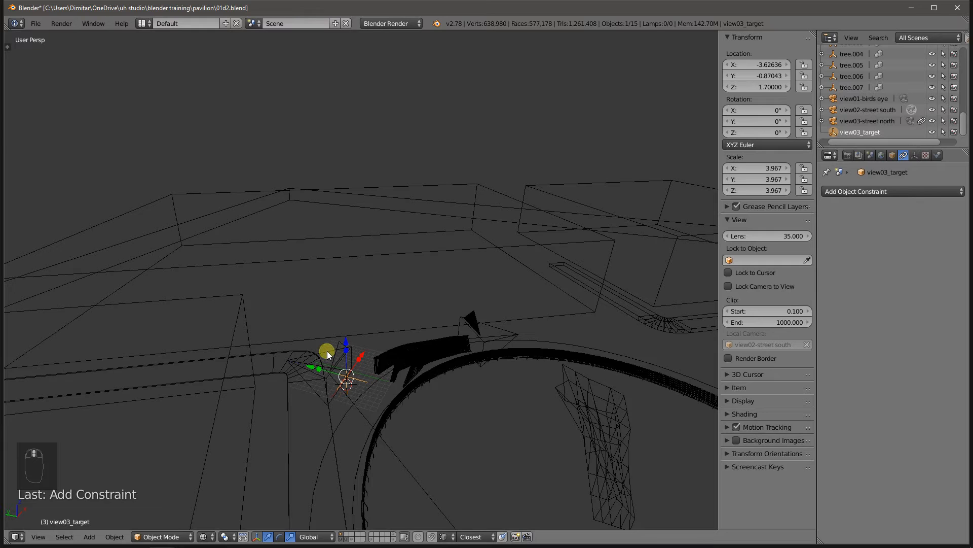
pyautogui.rightClick(329, 352)
pyautogui.click(38, 537)
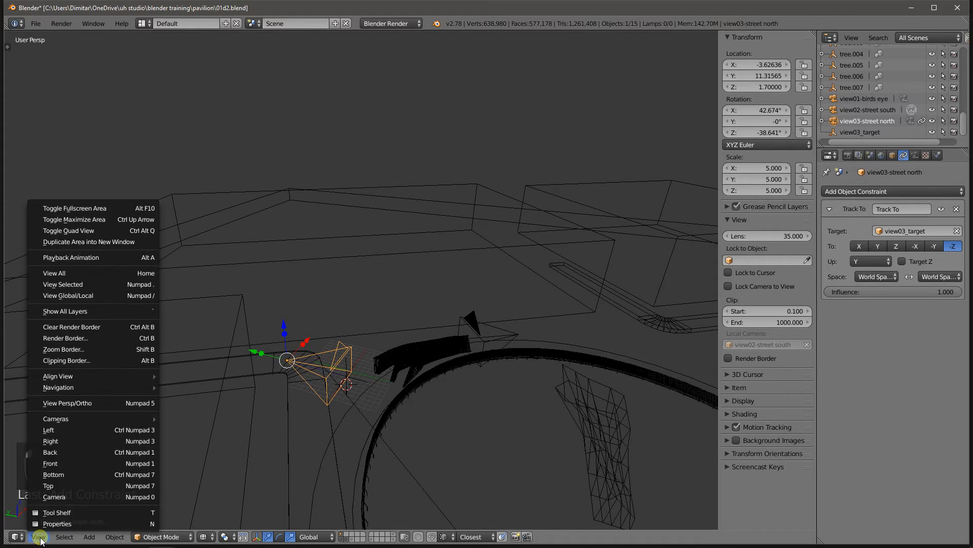
pyautogui.moveTo(89, 417)
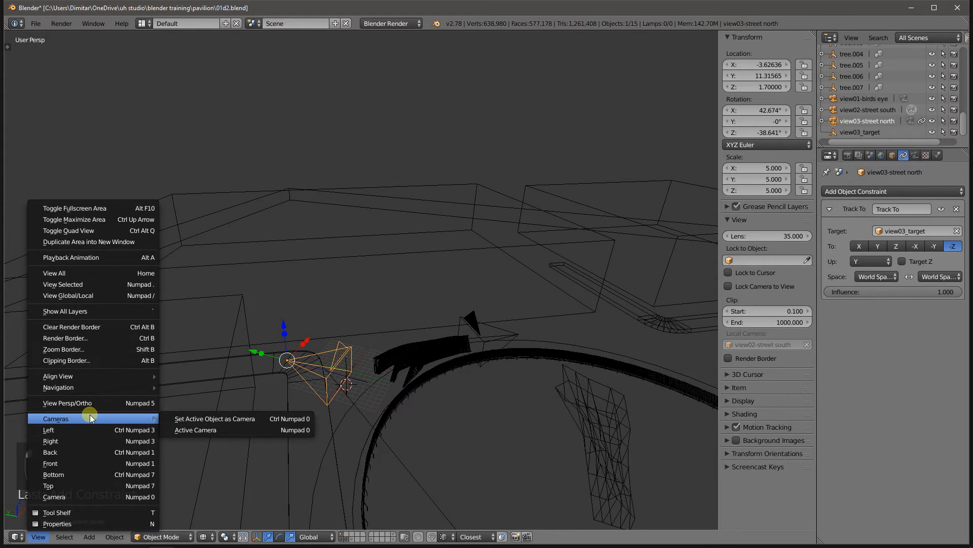
pyautogui.click(191, 418)
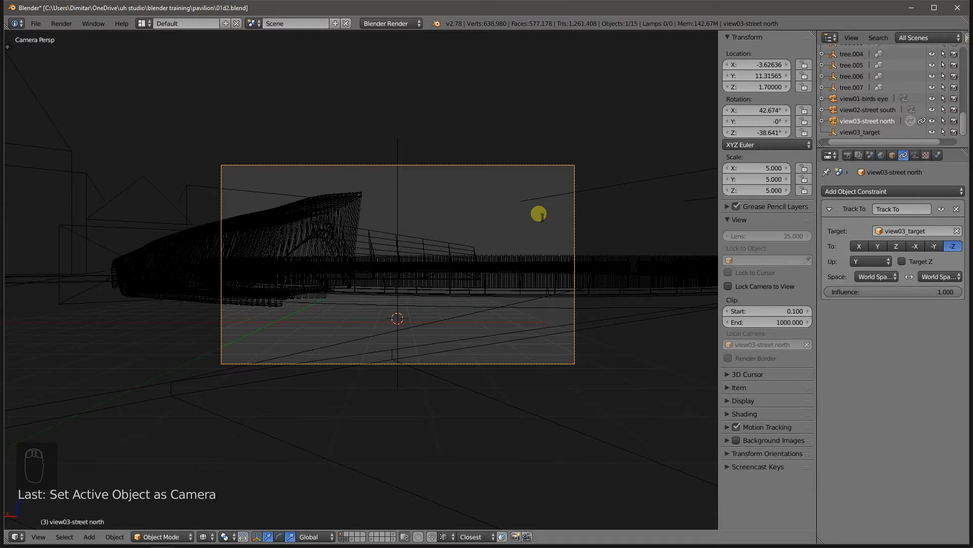
# Search for the Toggle Quad View command and split the 3D view into four views
pyautogui.press('space')
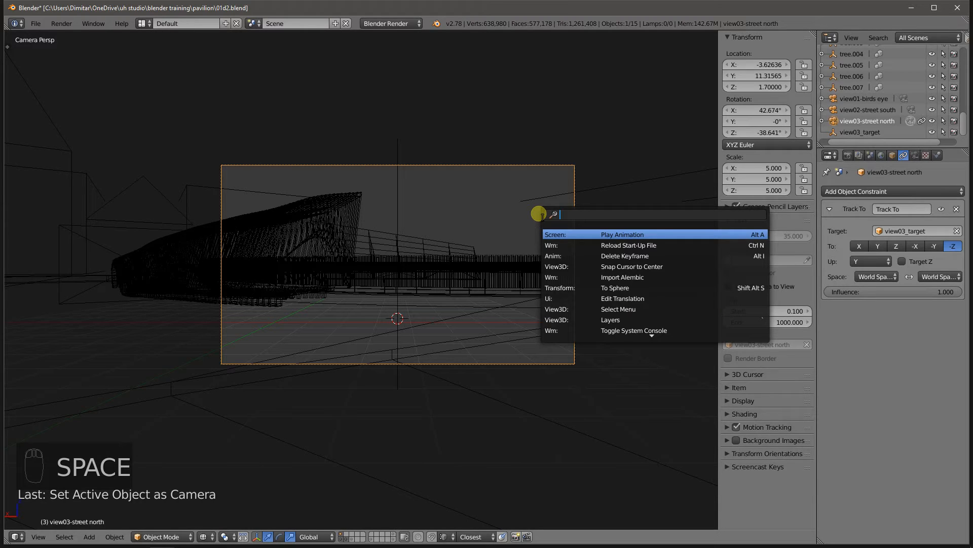
pyautogui.write('qua')
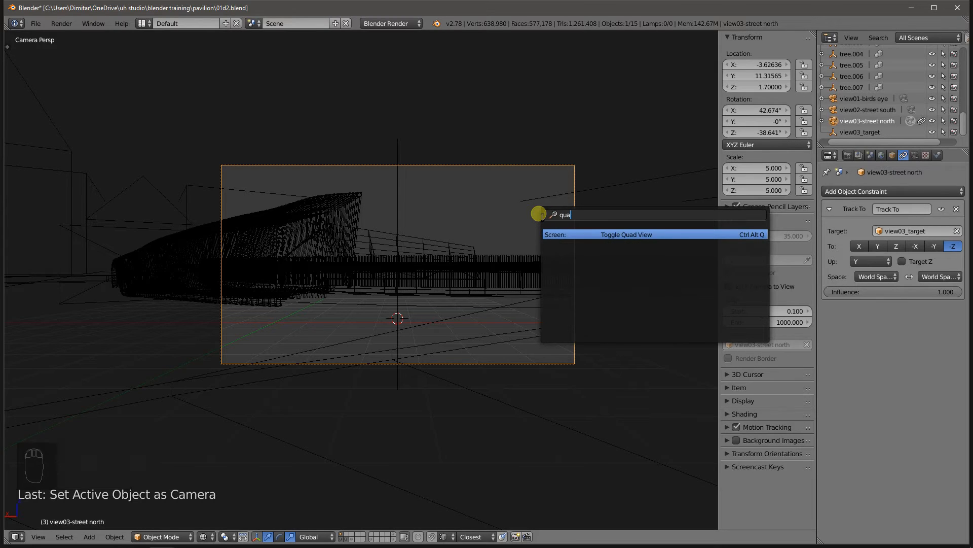
pyautogui.press('Return')
# Move view03_target in the top view onto the pavilion's near end, at about X 3.38, Y -10.63
pyautogui.scroll(2, 525, 175)
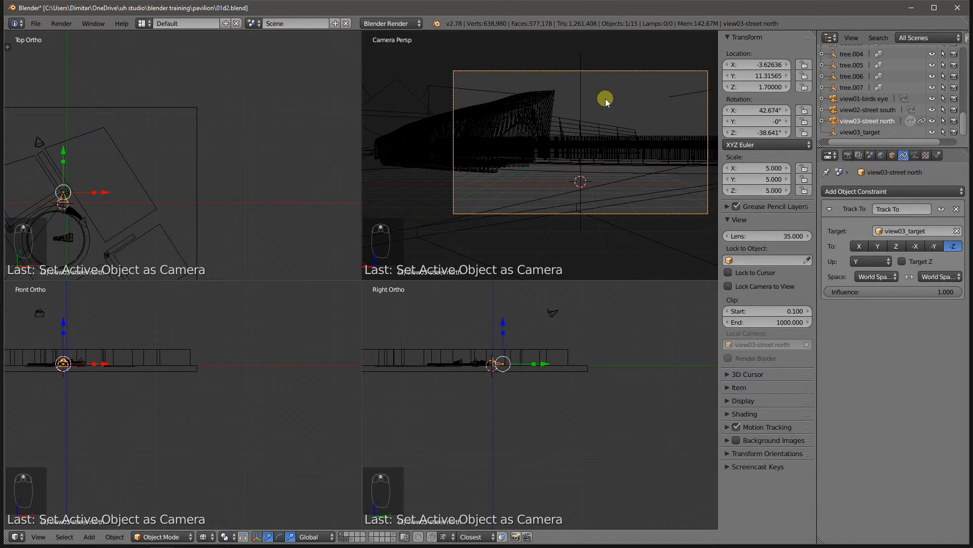
pyautogui.scroll(-4, 197, 144)
pyautogui.scroll(8, 124, 171)
pyautogui.scroll(3, 109, 176)
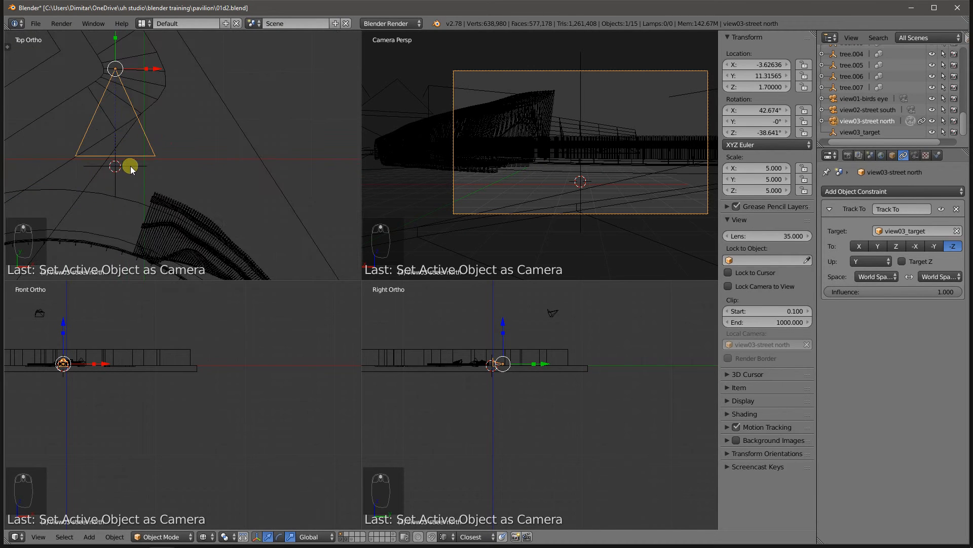
pyautogui.rightClick(149, 167)
pyautogui.press('g')
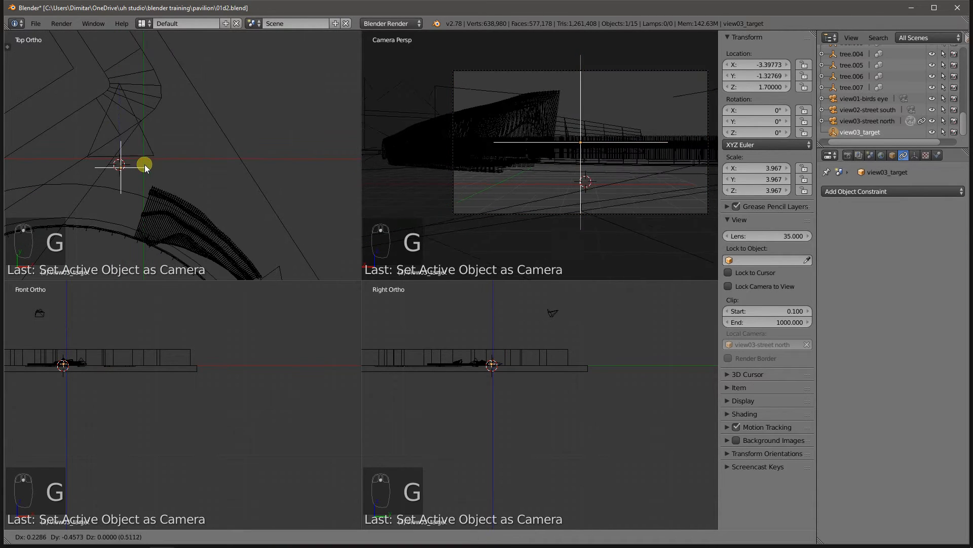
pyautogui.click(185, 227)
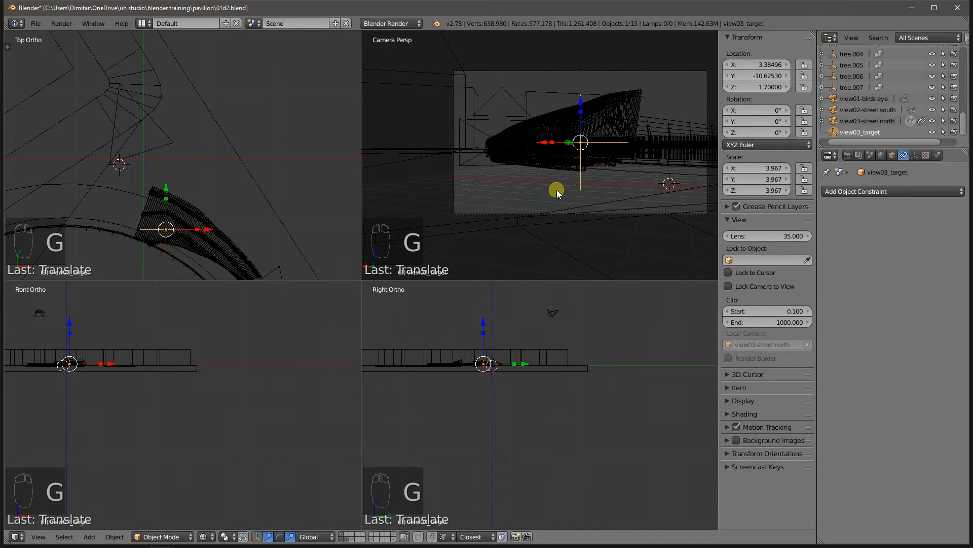
# Switch the views to solid shading and raise view03_target to a Z location of about 3.61
pyautogui.press('z')
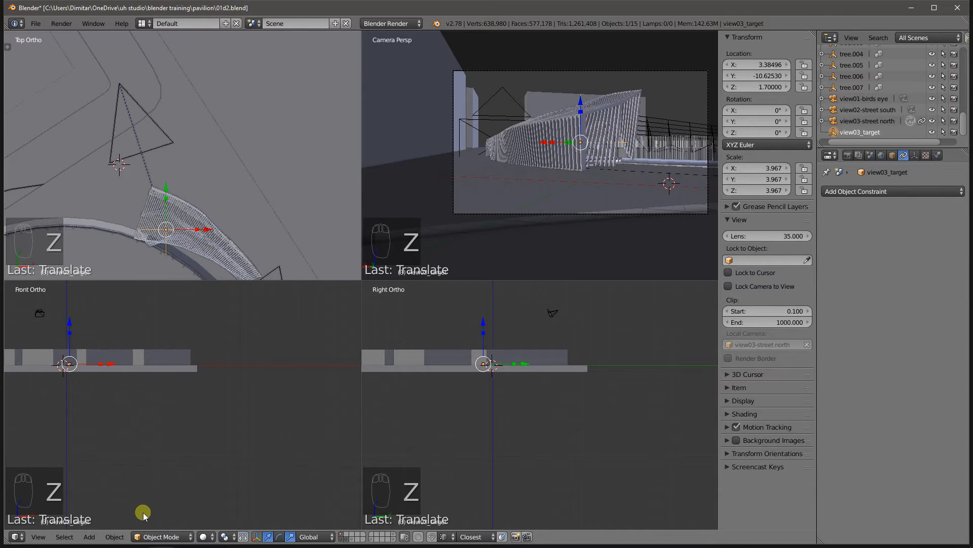
pyautogui.click(203, 537)
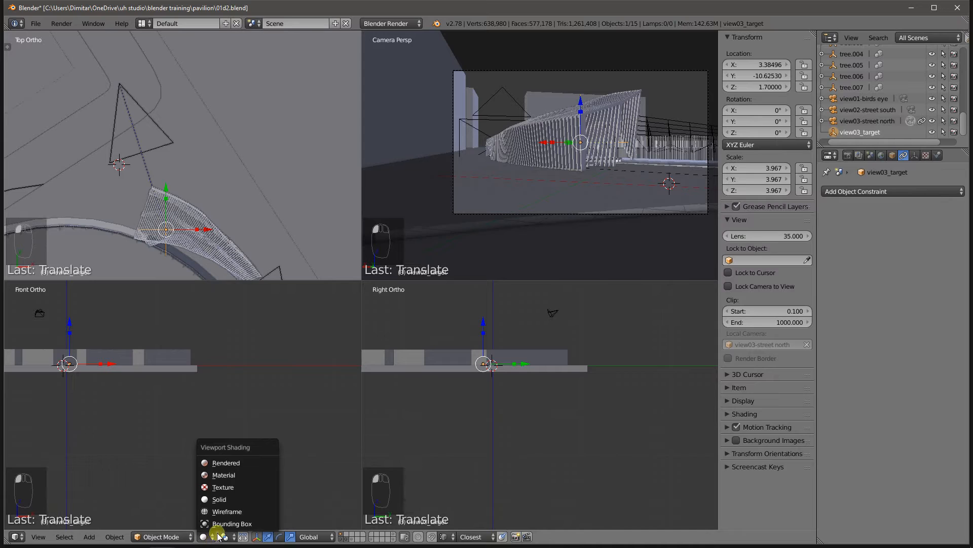
pyautogui.click(215, 539)
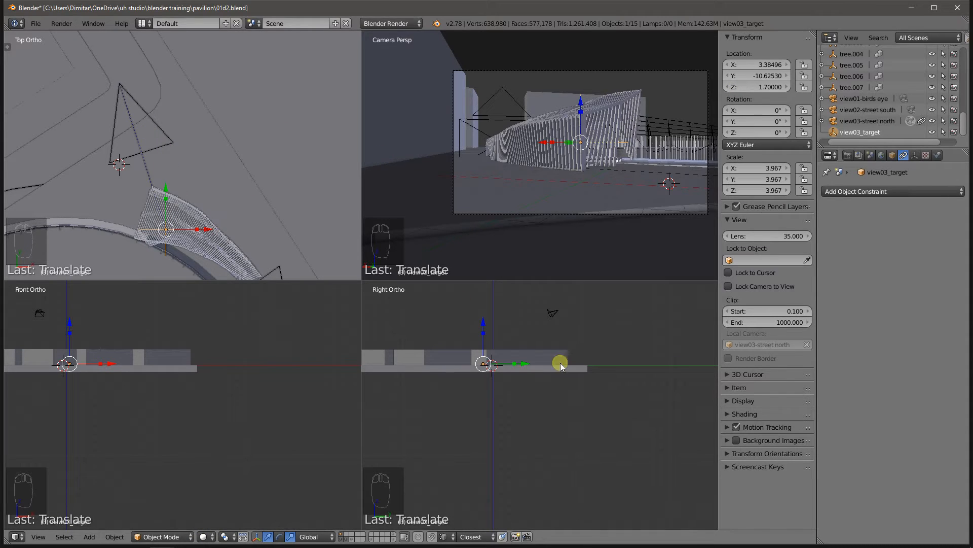
pyautogui.scroll(4, 499, 352)
pyautogui.moveTo(471, 339); pyautogui.dragTo(470, 334)
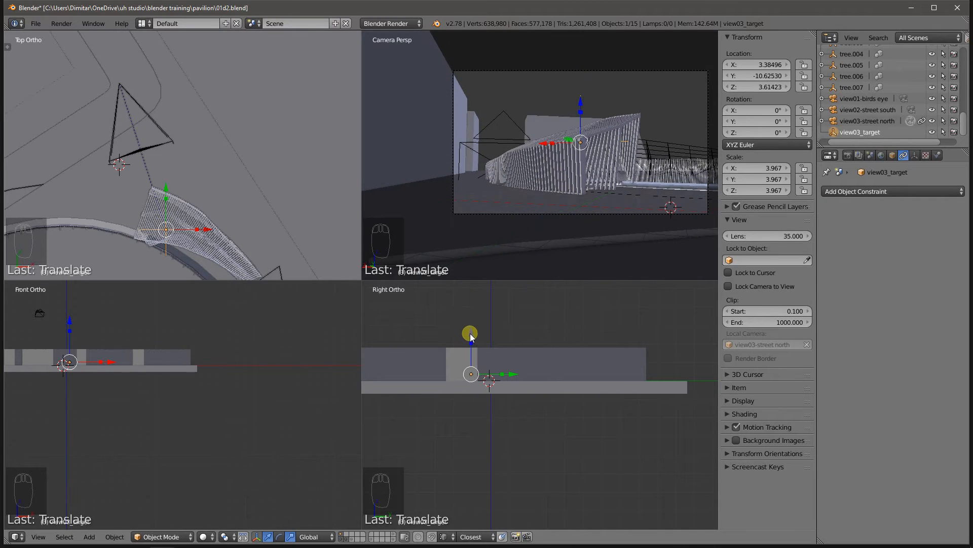
# Move the view03-street north camera in the top view away from the pavilion to about X -12.64, Y 10.74
pyautogui.scroll(1, 131, 104)
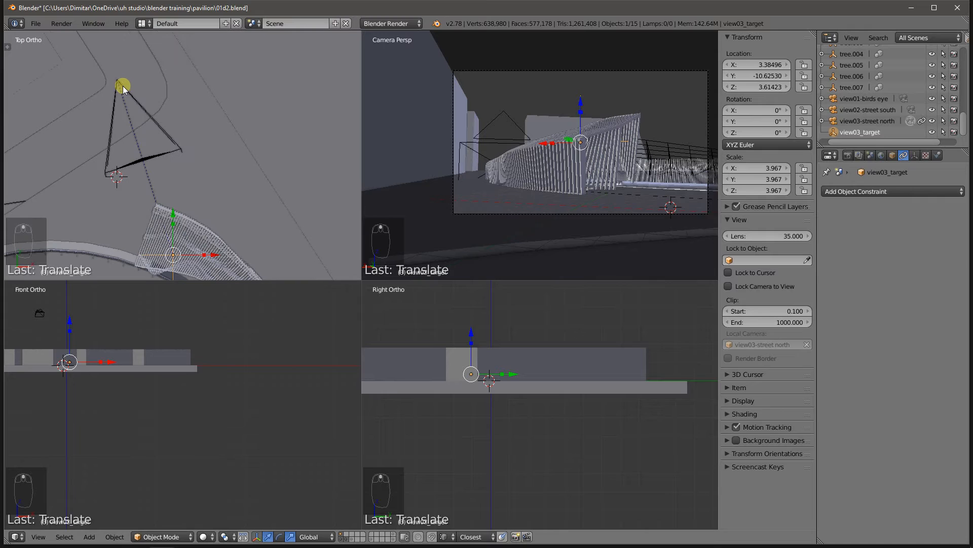
pyautogui.rightClick(123, 88)
pyautogui.press('g')
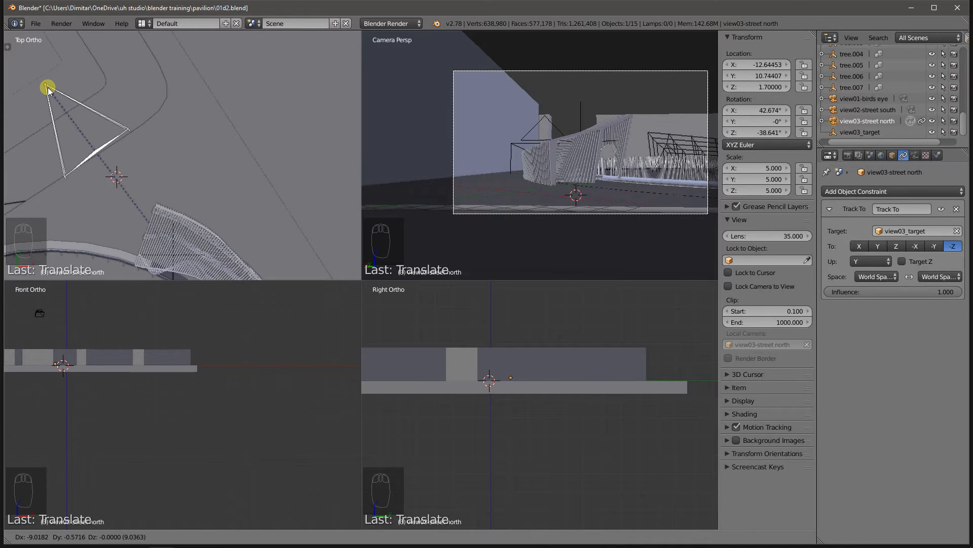
pyautogui.click(47, 88)
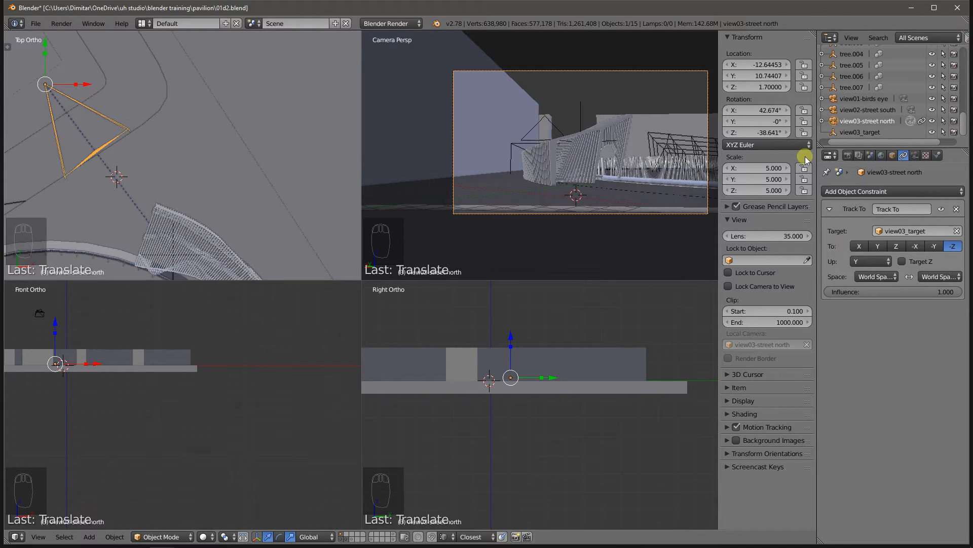
# Set the view03-street north camera's focal length to 25.2 mm and move it closer to the pavilion, about X -4.13, Y 4.96
pyautogui.click(915, 156)
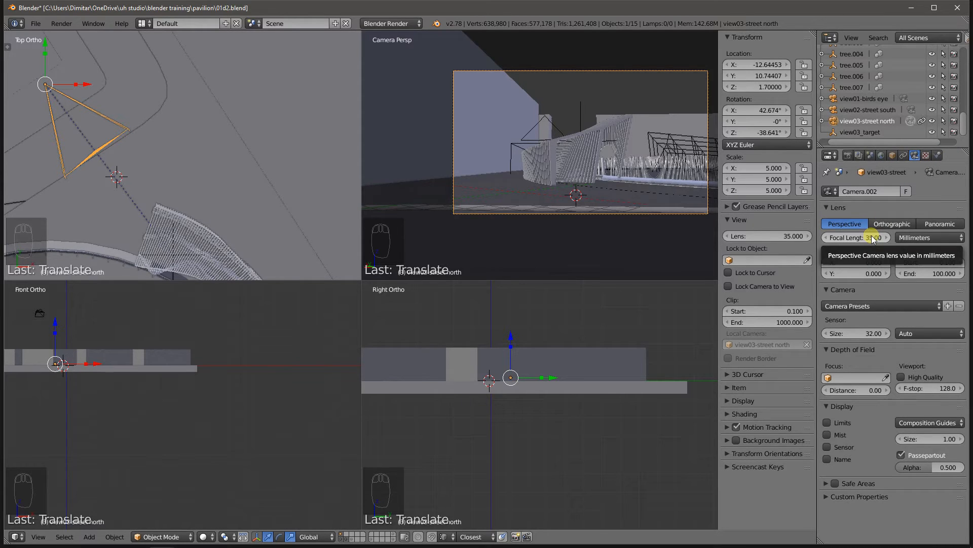
pyautogui.moveTo(846, 243)
pyautogui.mouseDown()
pyautogui.moveTo(828, 233)
pyautogui.moveTo(342, 232)
pyautogui.moveTo(735, 273)
pyautogui.moveTo(459, 252)
pyautogui.moveTo(958, 205)
pyautogui.moveTo(363, 157)
pyautogui.moveTo(843, 239)
pyautogui.mouseUp()
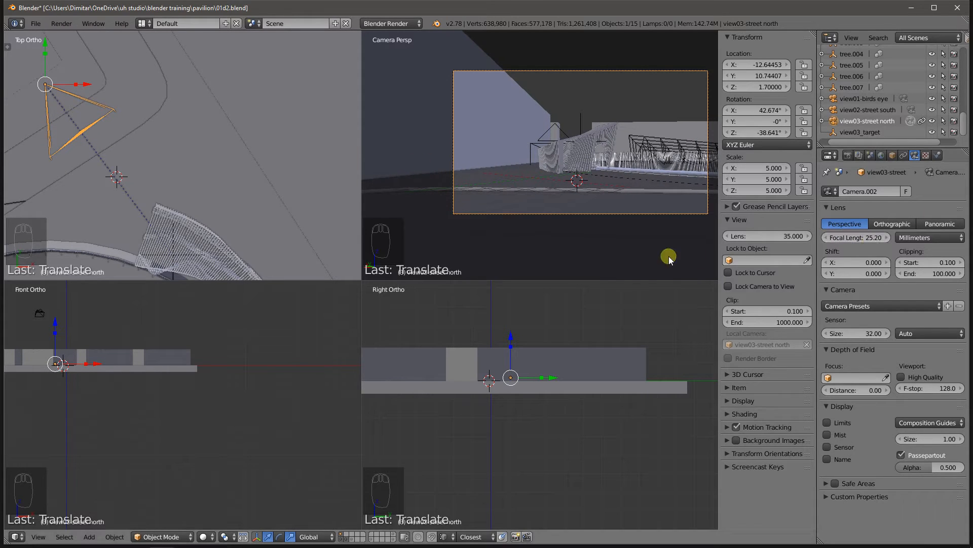
pyautogui.press('g')
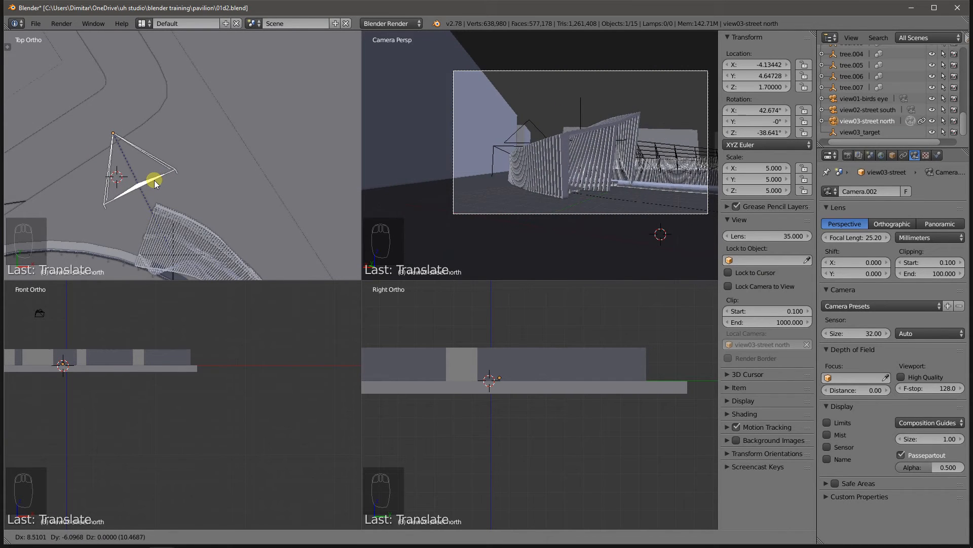
pyautogui.click(154, 178)
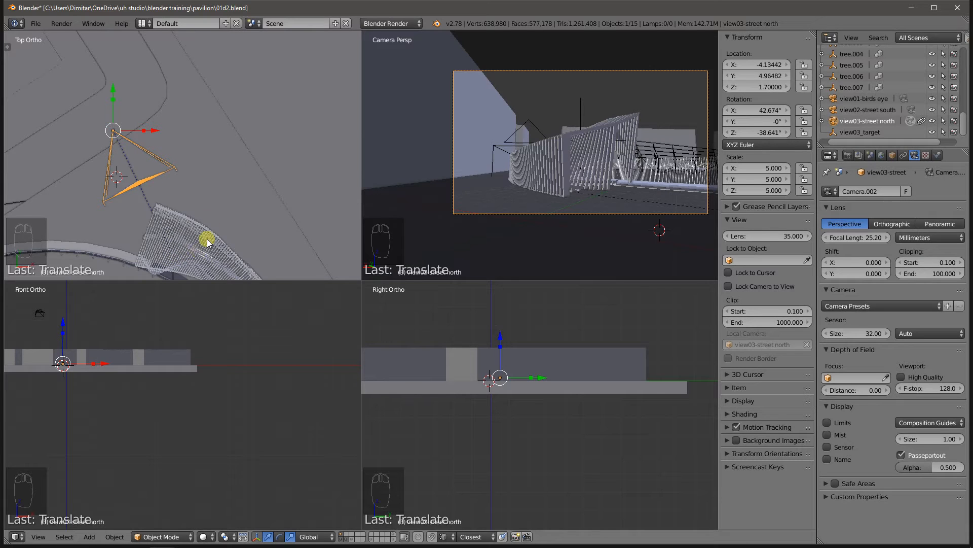
pyautogui.scroll(-5, 164, 164)
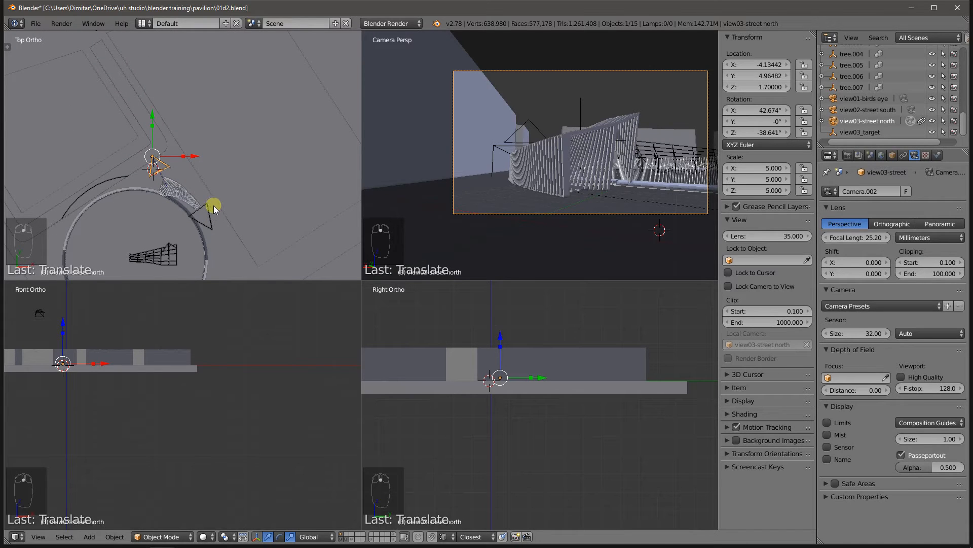
pyautogui.scroll(-1, 212, 204)
pyautogui.scroll(4, 619, 175)
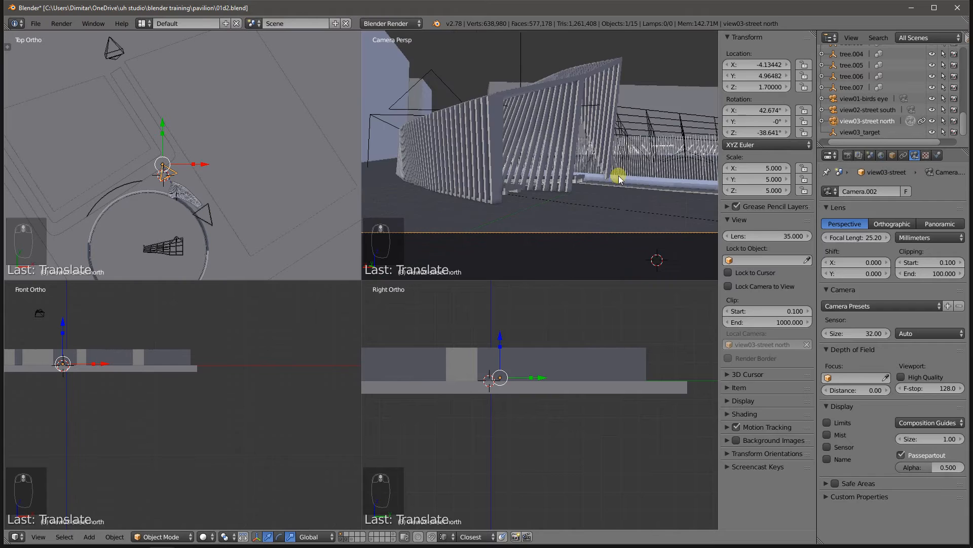
pyautogui.scroll(-4, 543, 186)
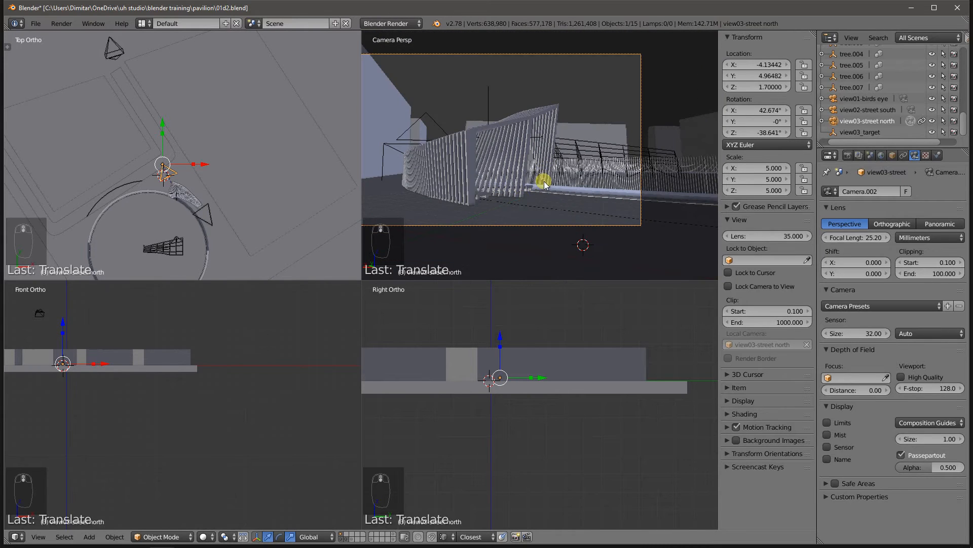
# Lower the bottom corner vertex at the end of the pavilion's lattice and return to the camera view
pyautogui.moveTo(552, 191); pyautogui.dragTo(525, 203, button='middle')
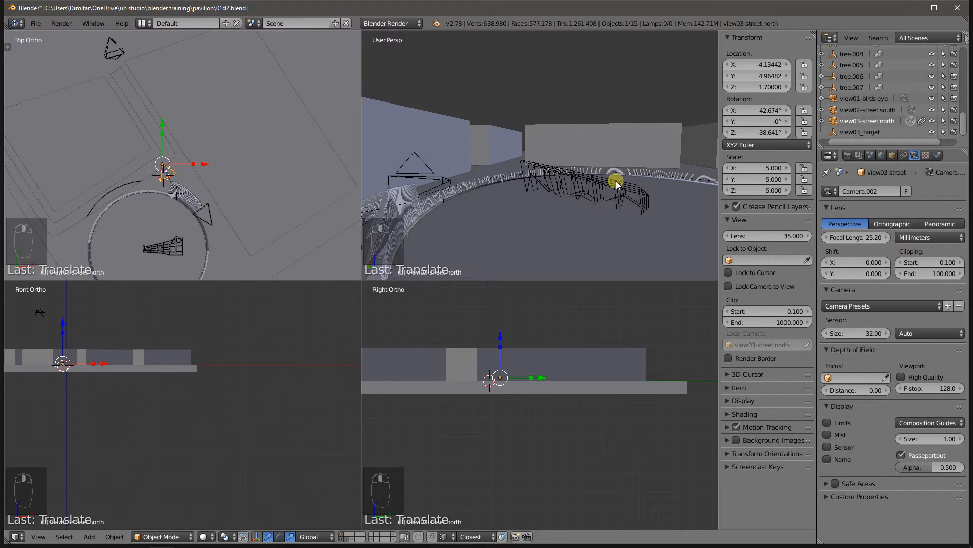
pyautogui.rightClick(576, 182)
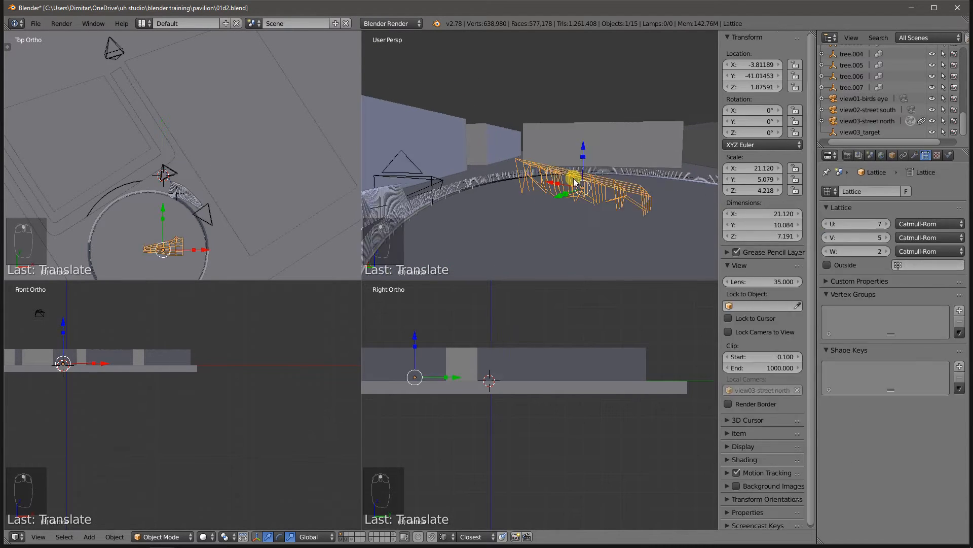
pyautogui.press('Tab')
pyautogui.scroll(1, 526, 197)
pyautogui.click(524, 195)
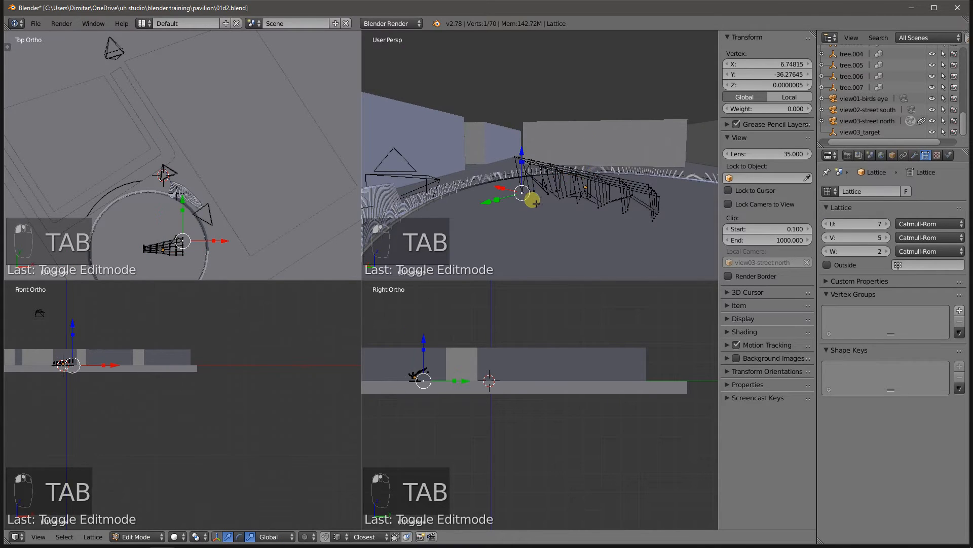
pyautogui.scroll(2, 529, 194)
pyautogui.moveTo(521, 150); pyautogui.dragTo(522, 168)
pyautogui.press('Tab')
pyautogui.scroll(-3, 507, 200)
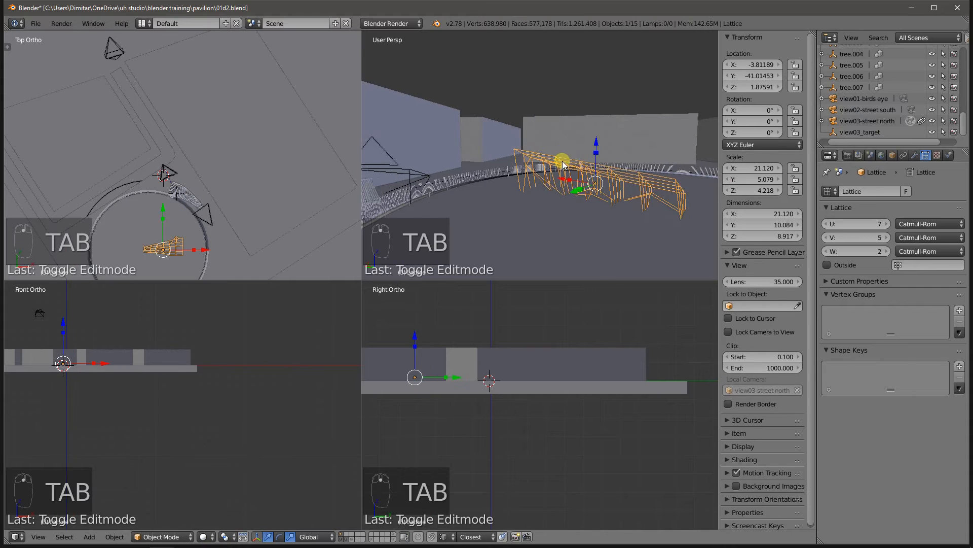
pyautogui.scroll(-2, 463, 201)
pyautogui.moveTo(463, 202); pyautogui.dragTo(566, 196, button='middle')
pyautogui.hotkey('ctrl', '4')
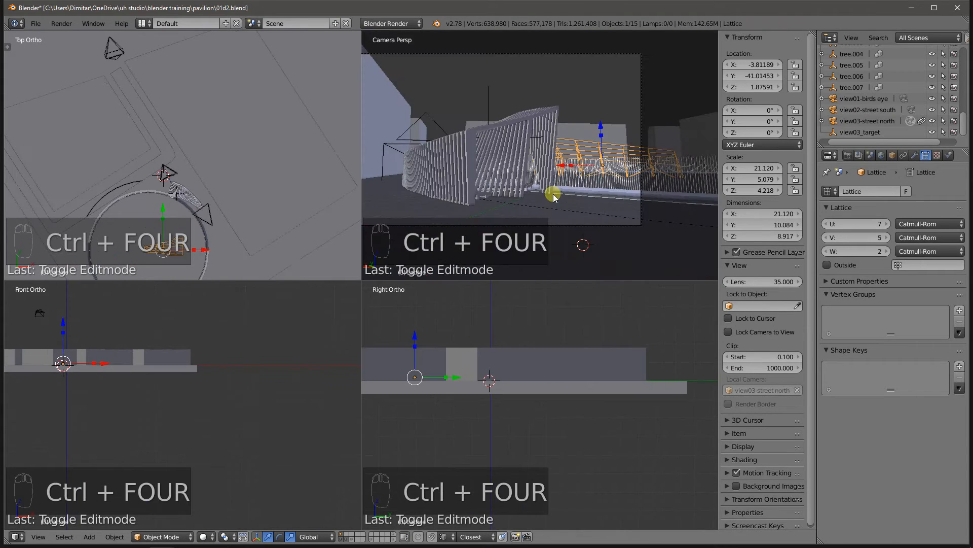
# Switch back from quad view to a single camera view and save the file over 01d2.blend
pyautogui.scroll(3, 557, 198)
pyautogui.scroll(-4, 562, 172)
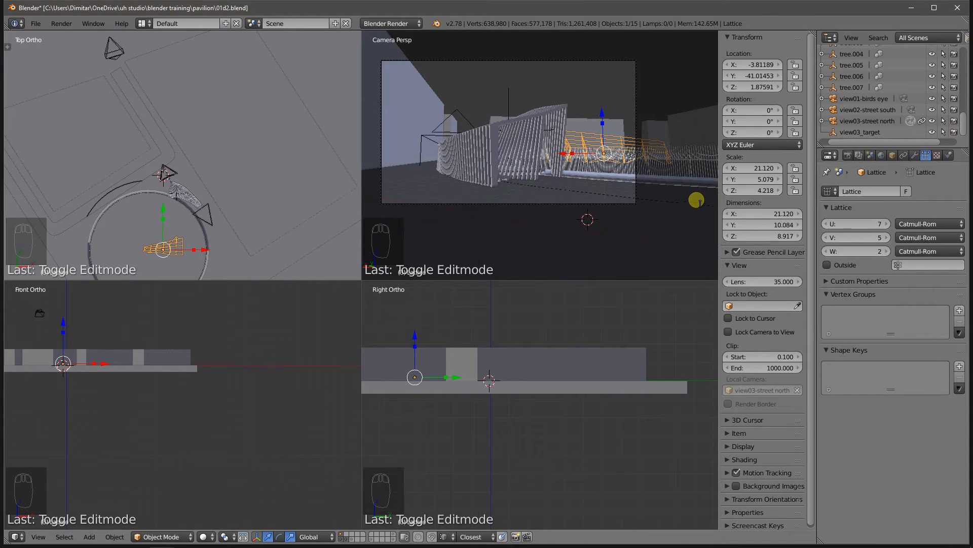
pyautogui.press('space')
pyautogui.press('Return')
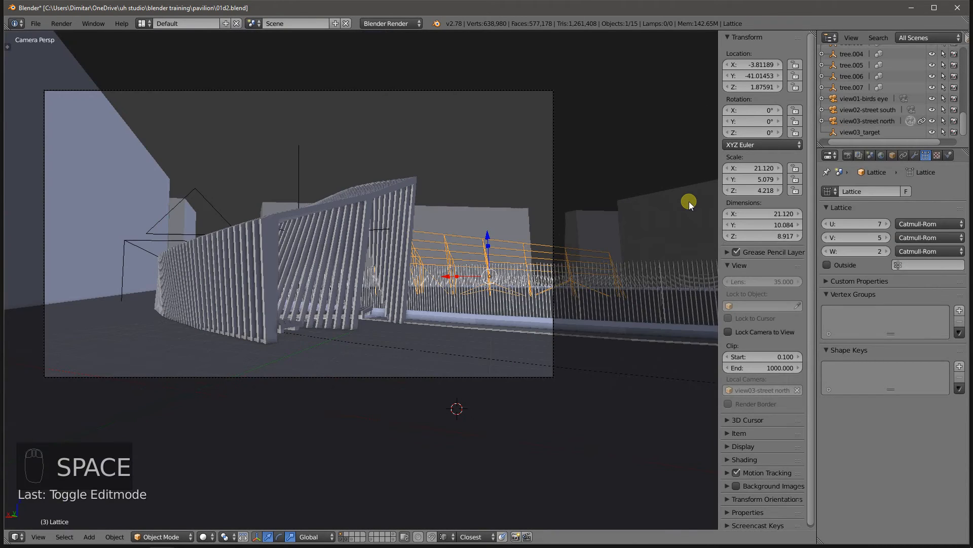
pyautogui.scroll(2, 257, 314)
pyautogui.keyDown('shift'); pyautogui.scroll(1, 304, 329); pyautogui.keyUp('shift')
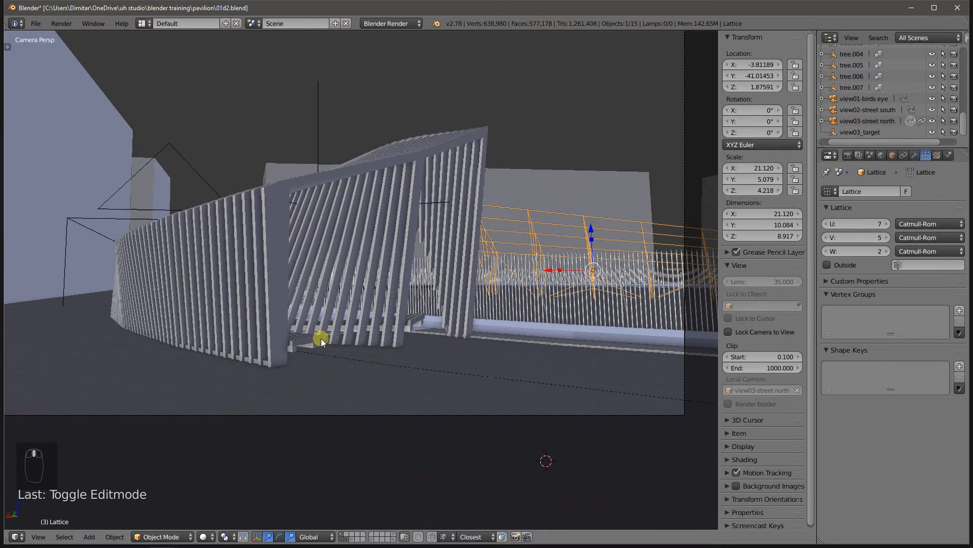
pyautogui.hotkey('ctrl', 's')
pyautogui.click(321, 339)
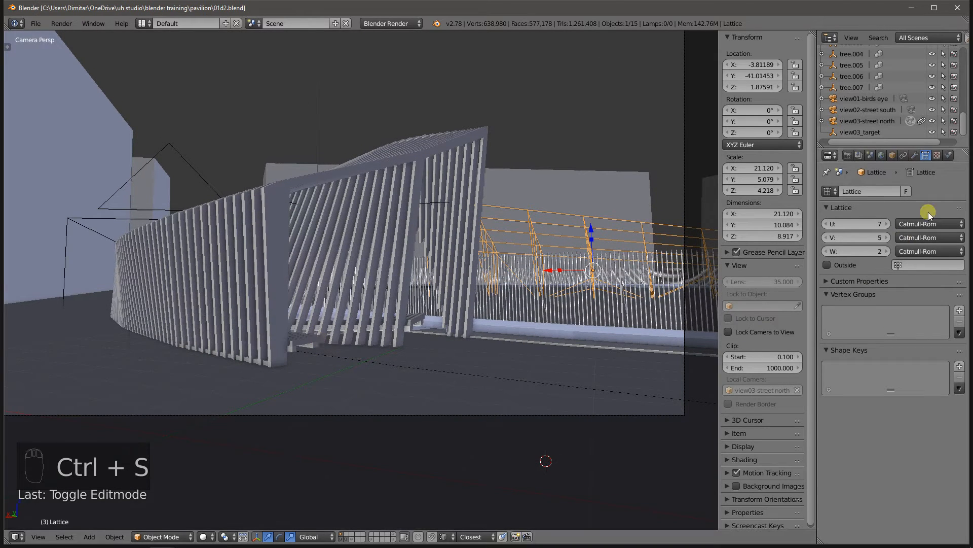
# Create a new world for the scene and switch the viewport to rendered shading
pyautogui.click(883, 155)
pyautogui.click(874, 192)
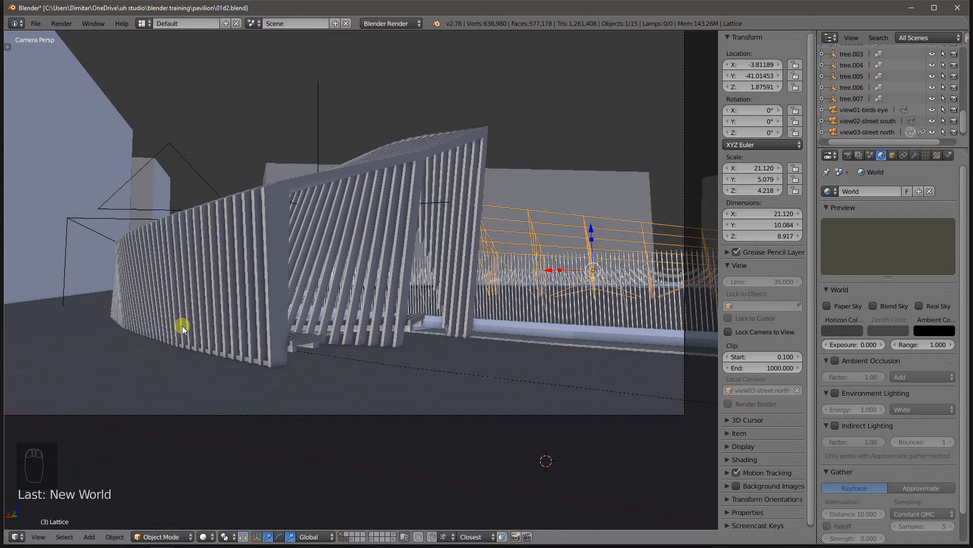
pyautogui.click(210, 540)
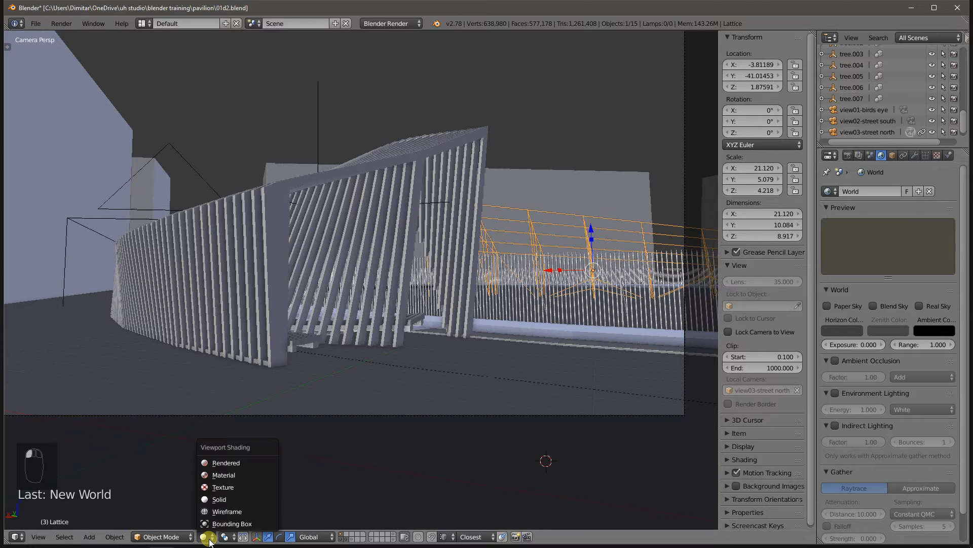
pyautogui.click(227, 461)
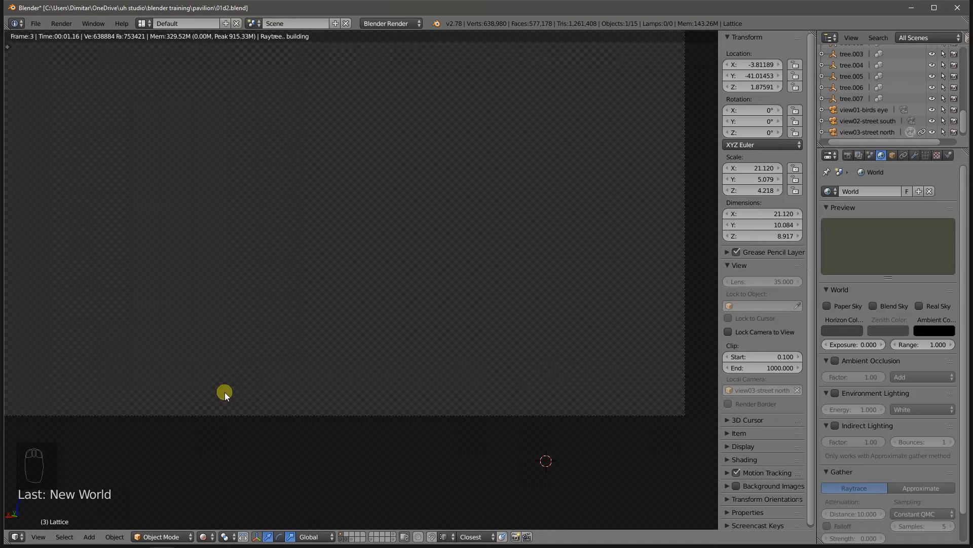
pyautogui.click(213, 537)
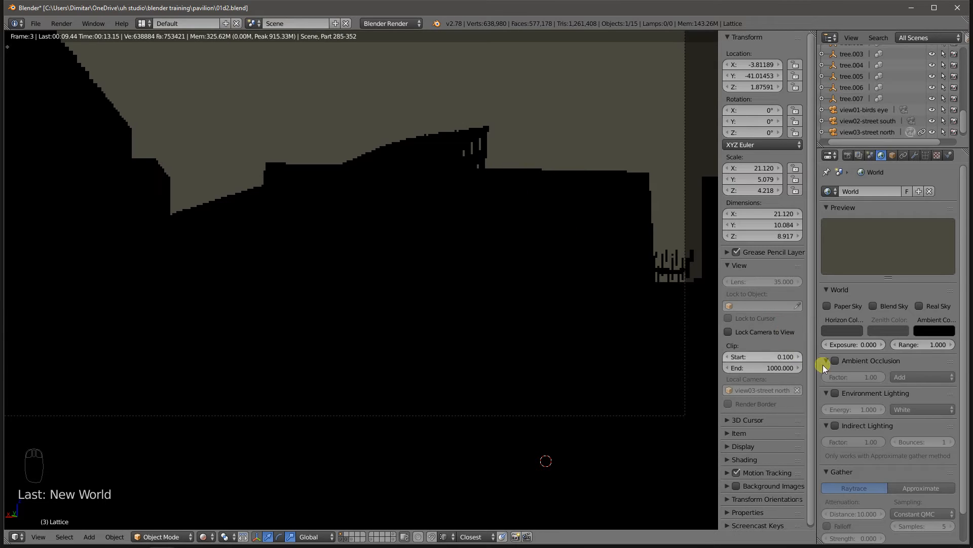
# Enable the world's environment lighting and set the horizon color to white
pyautogui.click(835, 393)
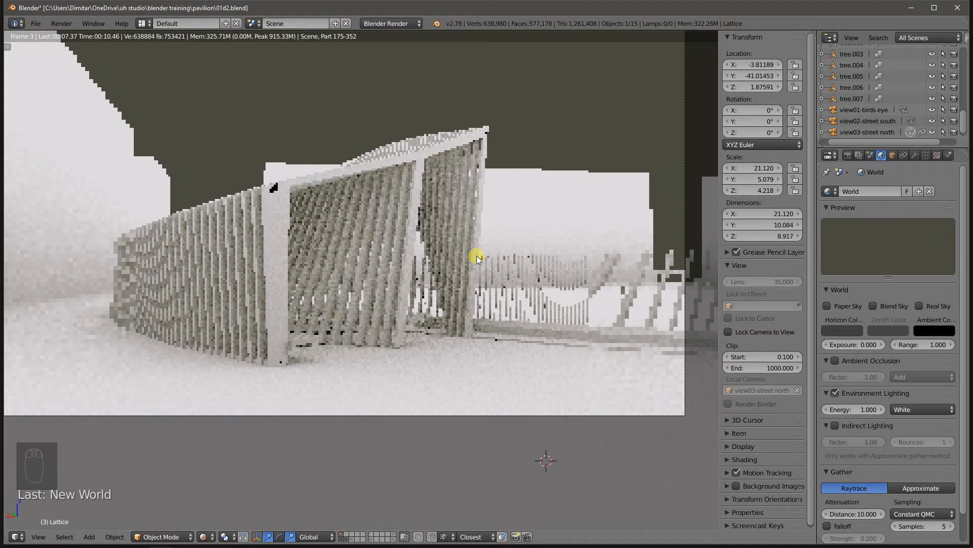
pyautogui.click(841, 330)
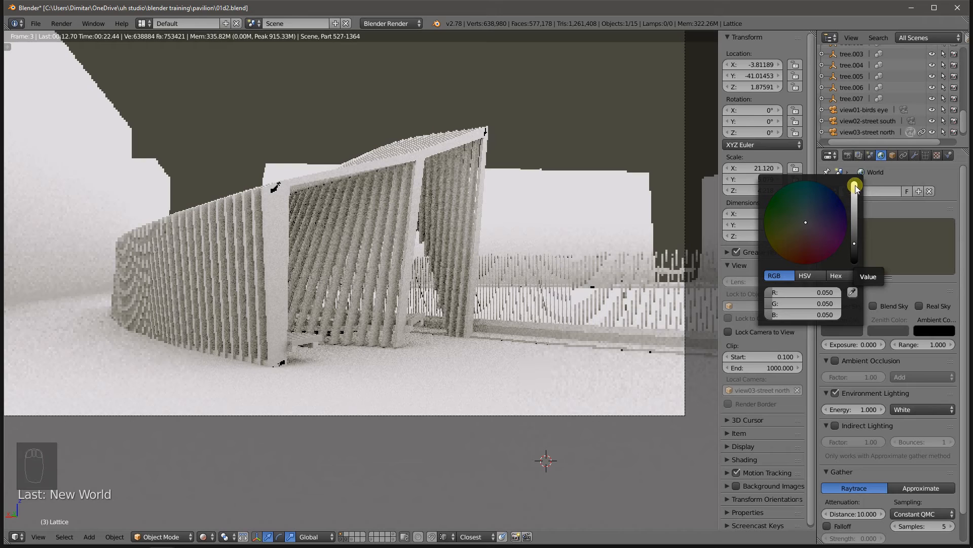
pyautogui.moveTo(856, 185); pyautogui.dragTo(865, 178)
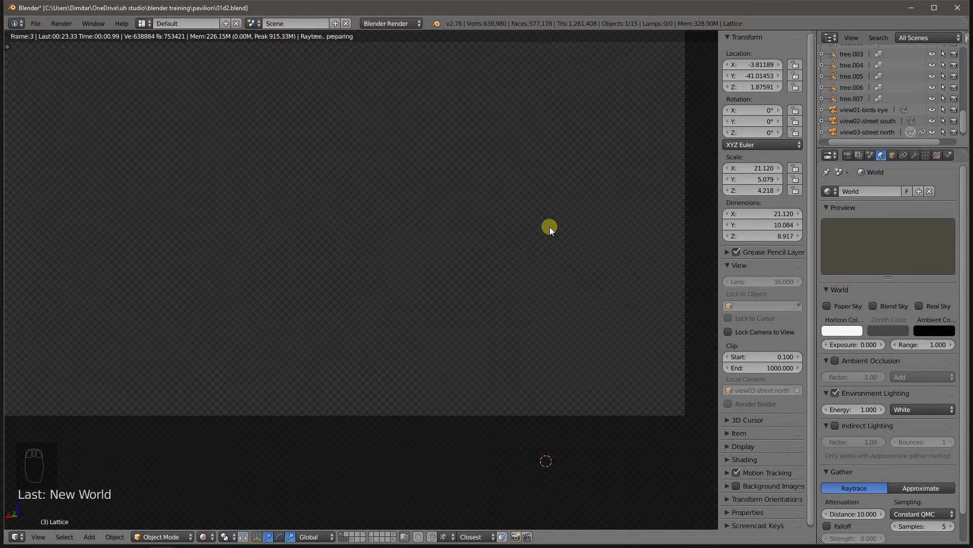
pyautogui.press('z')
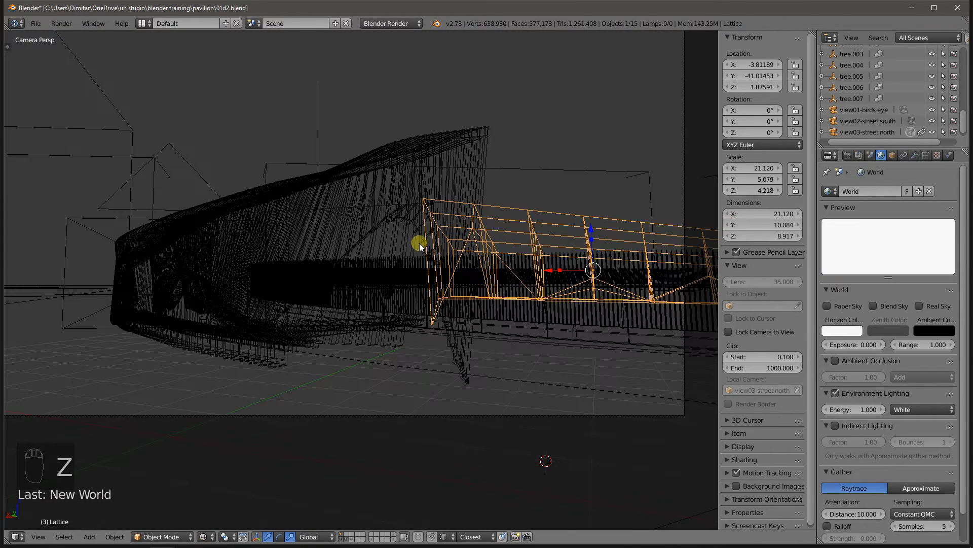
pyautogui.click(828, 329)
pyautogui.click(853, 187)
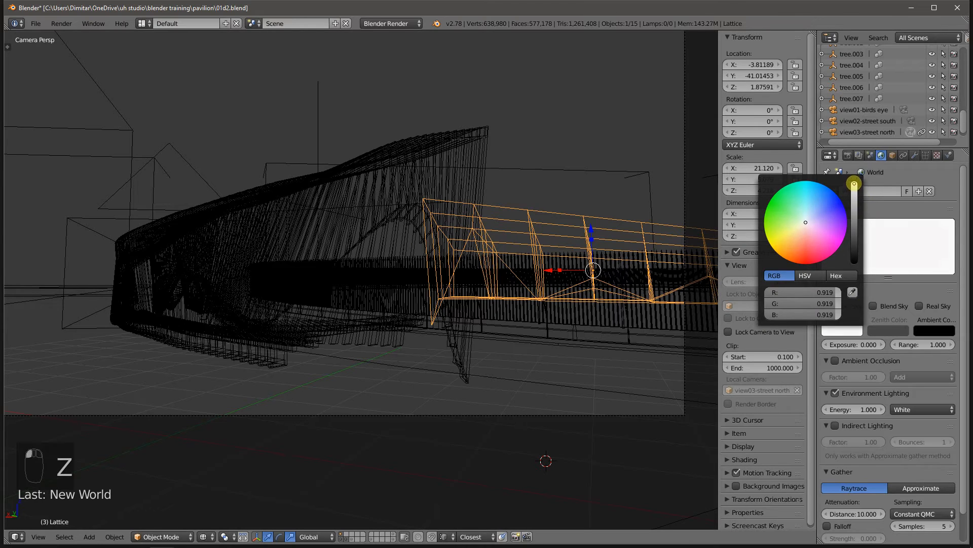
# Set the world's zenith color to a light bluish grey and the environment lighting color to Sky Color
pyautogui.click(888, 330)
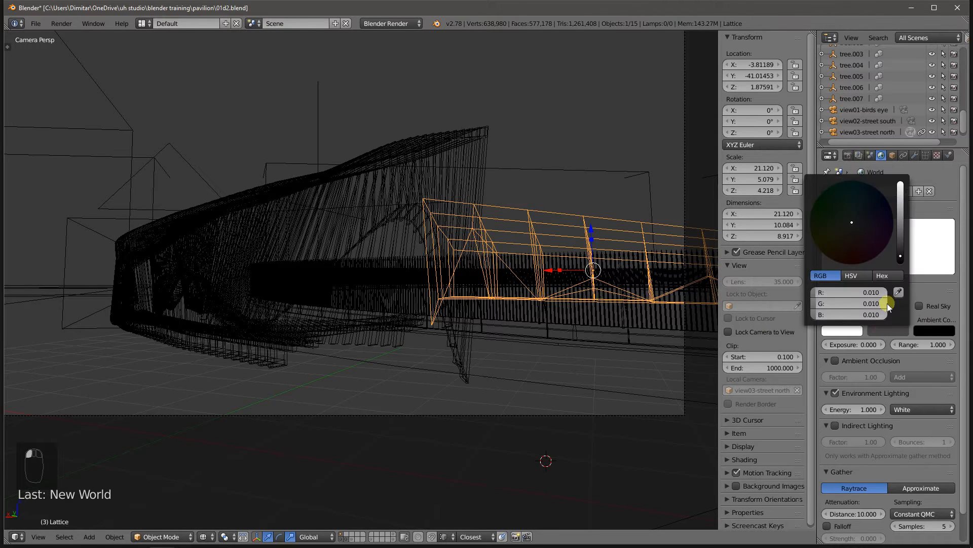
pyautogui.click(888, 329)
pyautogui.moveTo(902, 223); pyautogui.dragTo(900, 191)
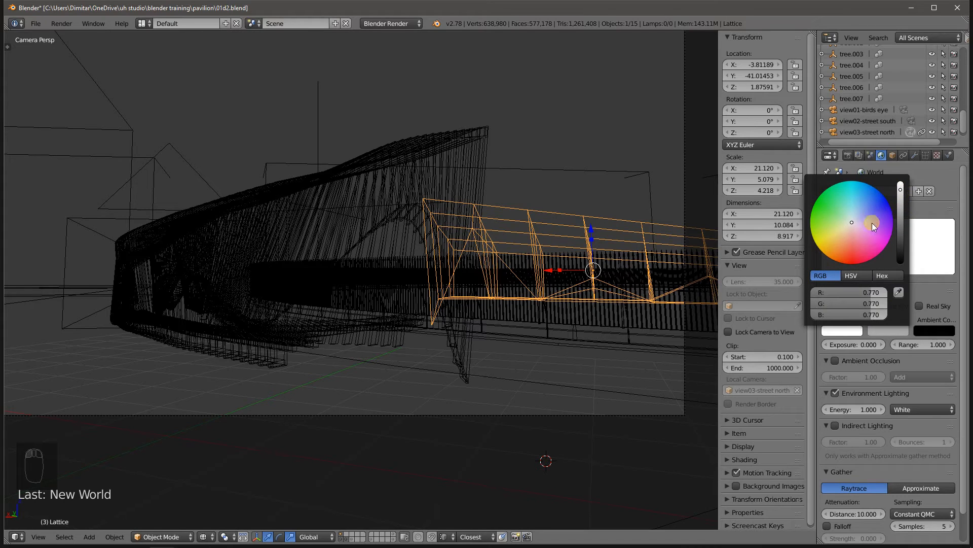
pyautogui.moveTo(852, 222); pyautogui.dragTo(853, 219)
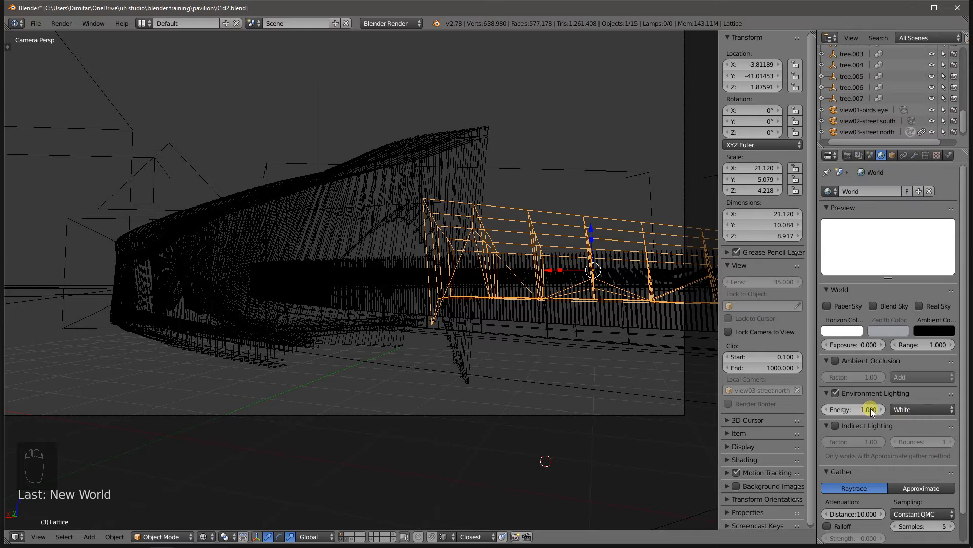
pyautogui.click(905, 410)
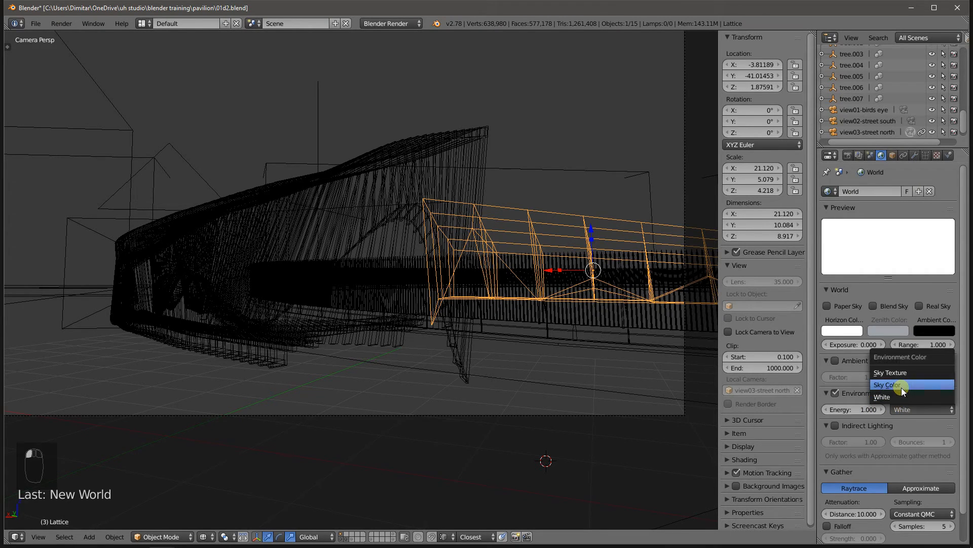
pyautogui.click(901, 387)
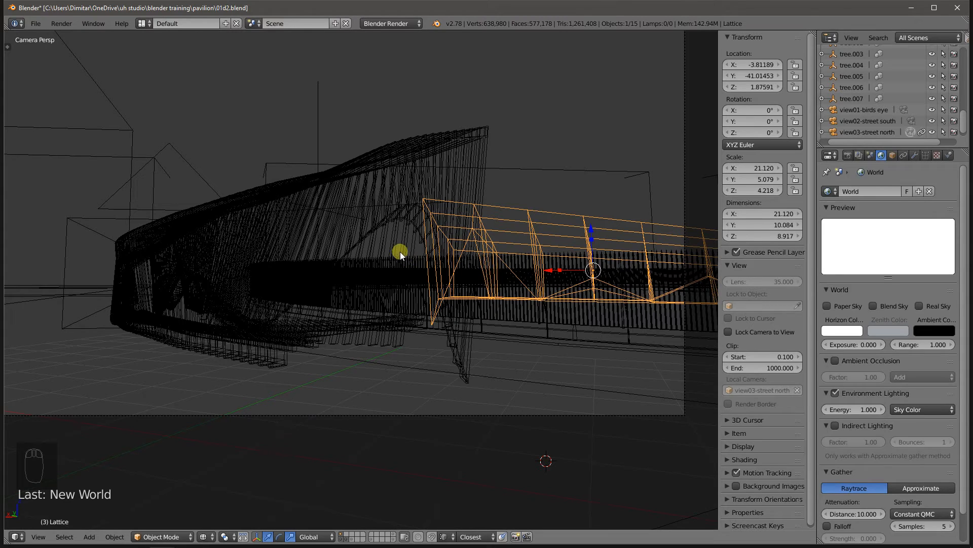
# Deselect everything and preview the sky-lit pavilion through the camera with rendered shading
pyautogui.scroll(-2, 375, 292)
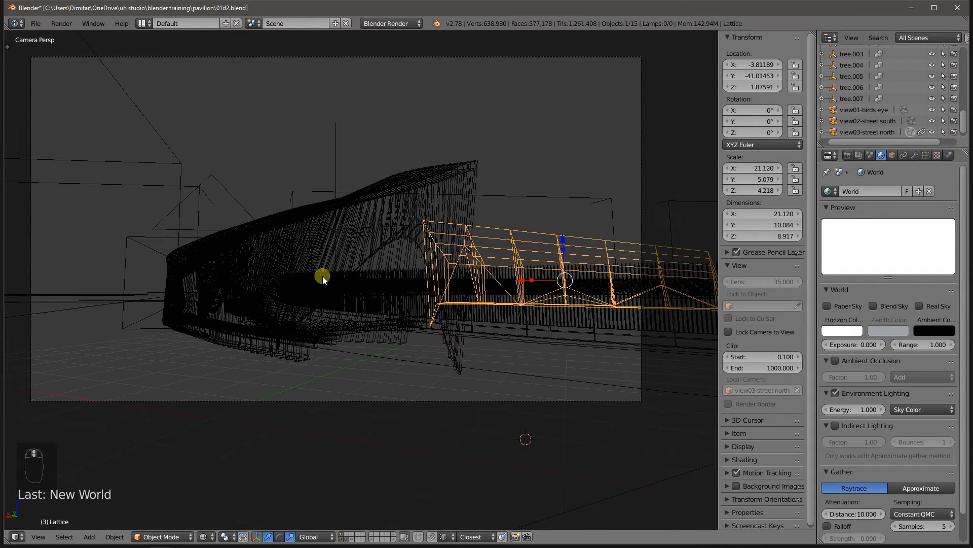
pyautogui.press('a')
pyautogui.hotkey('shift', 'z')
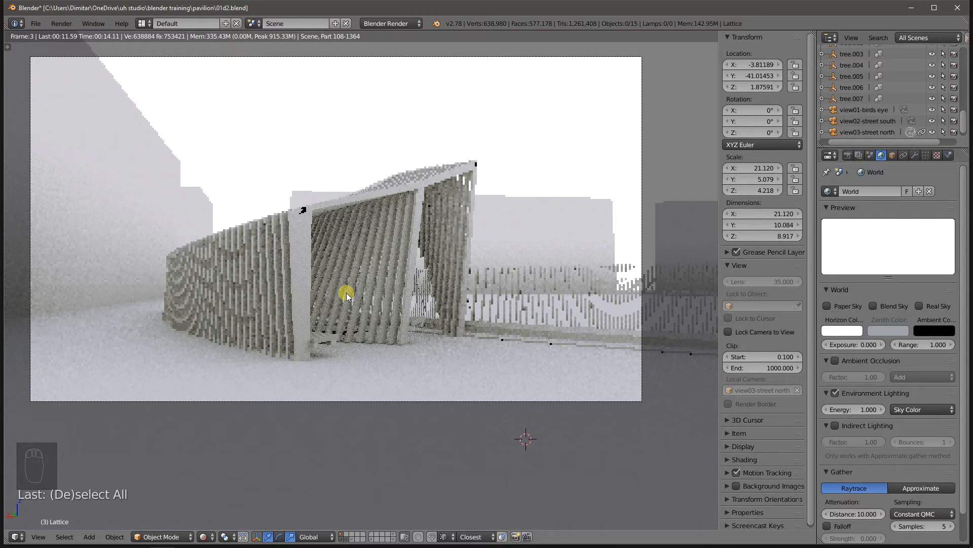
# Return to wireframe shading and place the 3D cursor on the open ground just outside the ring
pyautogui.press('z')
pyautogui.scroll(-2, 279, 297)
pyautogui.moveTo(279, 298); pyautogui.dragTo(381, 375, button='middle')
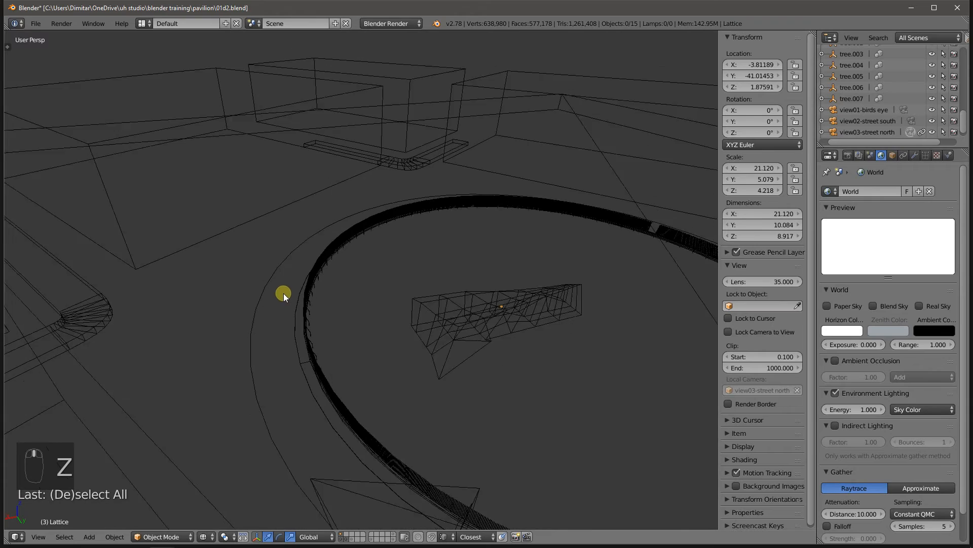
pyautogui.scroll(-5, 269, 344)
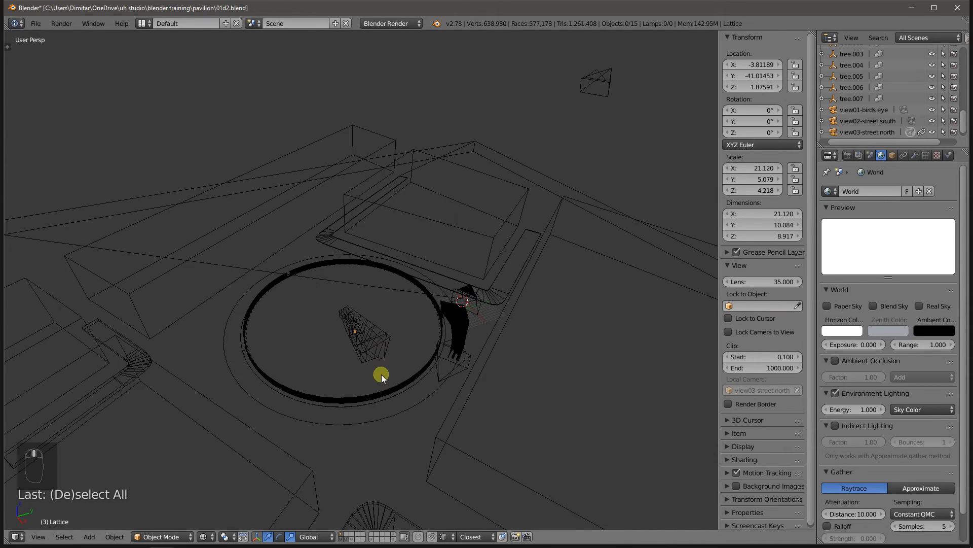
pyautogui.moveTo(336, 425); pyautogui.dragTo(346, 412, button='middle')
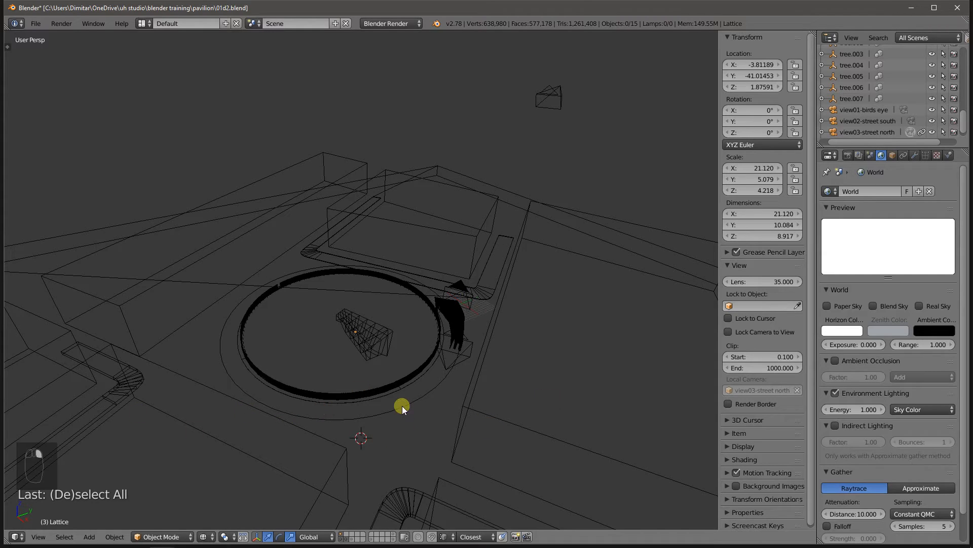
# Add a Sun lamp at the 3D cursor and raise it vertically to a Z location of about 31.65
pyautogui.hotkey('shift', 'a')
pyautogui.moveTo(416, 401)
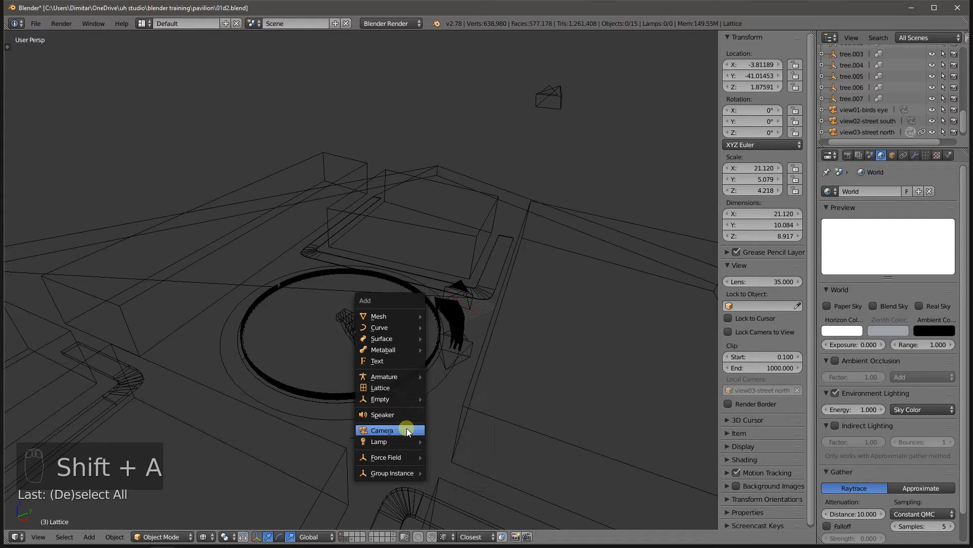
pyautogui.moveTo(407, 442)
pyautogui.click(458, 452)
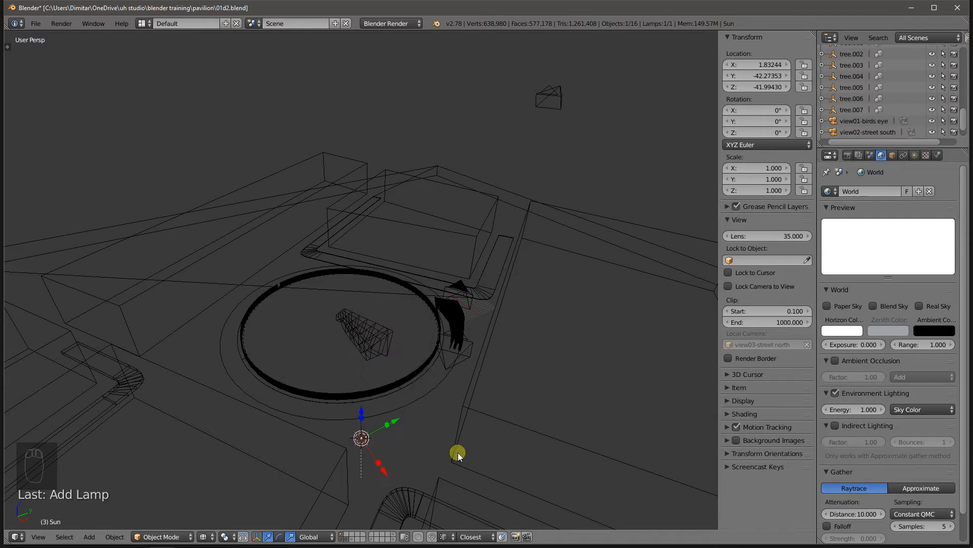
pyautogui.moveTo(372, 425); pyautogui.dragTo(334, 404, button='middle')
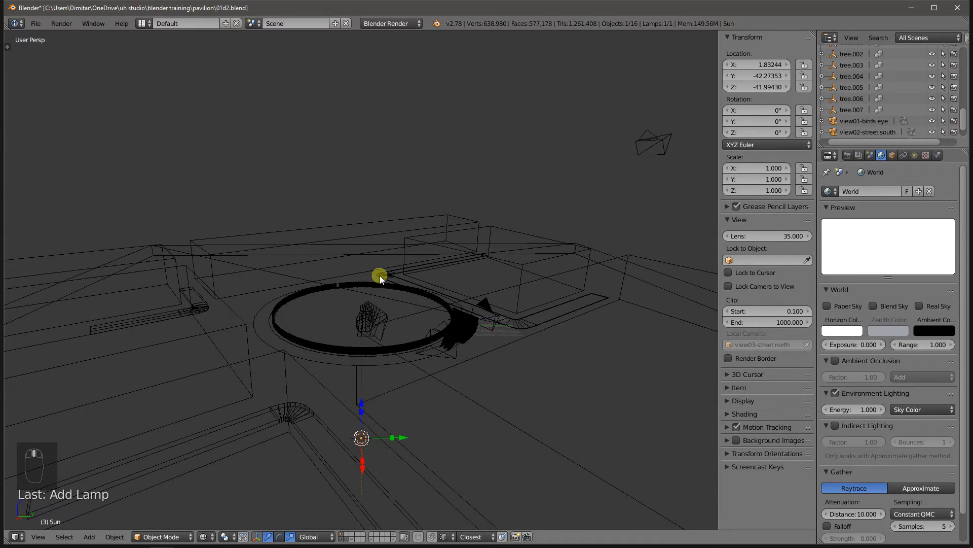
pyautogui.press('g')
pyautogui.press('z')
pyautogui.click(342, 237)
pyautogui.moveTo(342, 238); pyautogui.dragTo(357, 263, button='middle')
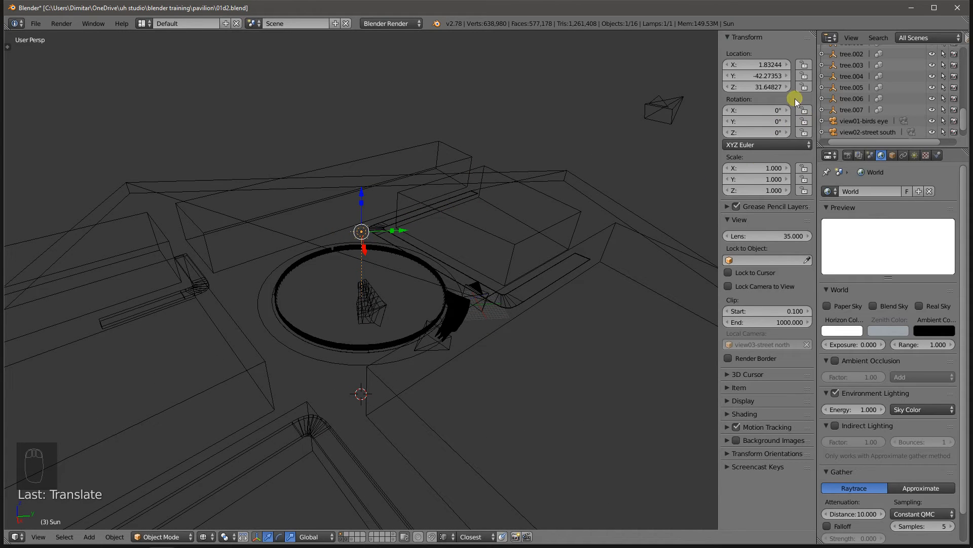
# Tilt the Sun lamp to about 19.5° on X, 29.8° on Y and 0.6° on Z
pyautogui.moveTo(763, 121); pyautogui.dragTo(780, 122)
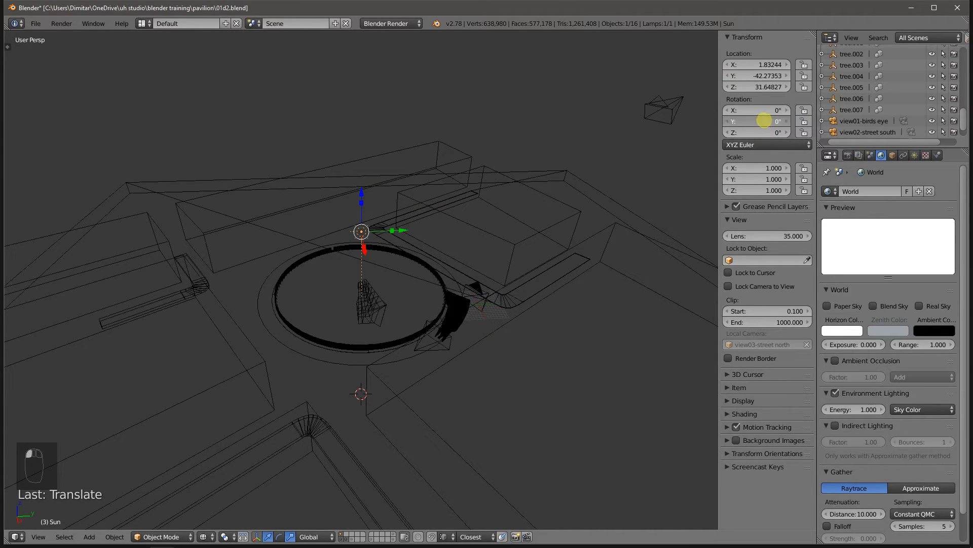
pyautogui.moveTo(913, 121); pyautogui.dragTo(897, 121)
pyautogui.moveTo(238, 284); pyautogui.dragTo(327, 294, button='middle')
pyautogui.moveTo(757, 109); pyautogui.dragTo(857, 108)
pyautogui.moveTo(749, 120); pyautogui.dragTo(769, 120)
pyautogui.moveTo(370, 260)
pyautogui.mouseDown(button='middle')
pyautogui.moveTo(357, 272)
pyautogui.moveTo(319, 248)
pyautogui.moveTo(367, 232)
pyautogui.moveTo(379, 245)
pyautogui.mouseUp(button='middle')
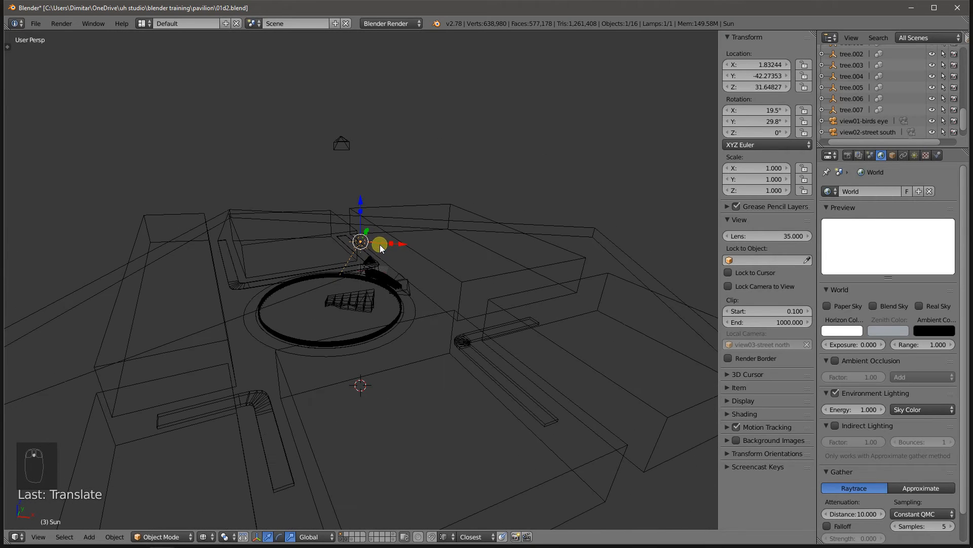
pyautogui.moveTo(753, 133); pyautogui.dragTo(660, 135)
pyautogui.moveTo(493, 211); pyautogui.dragTo(268, 277, button='middle')
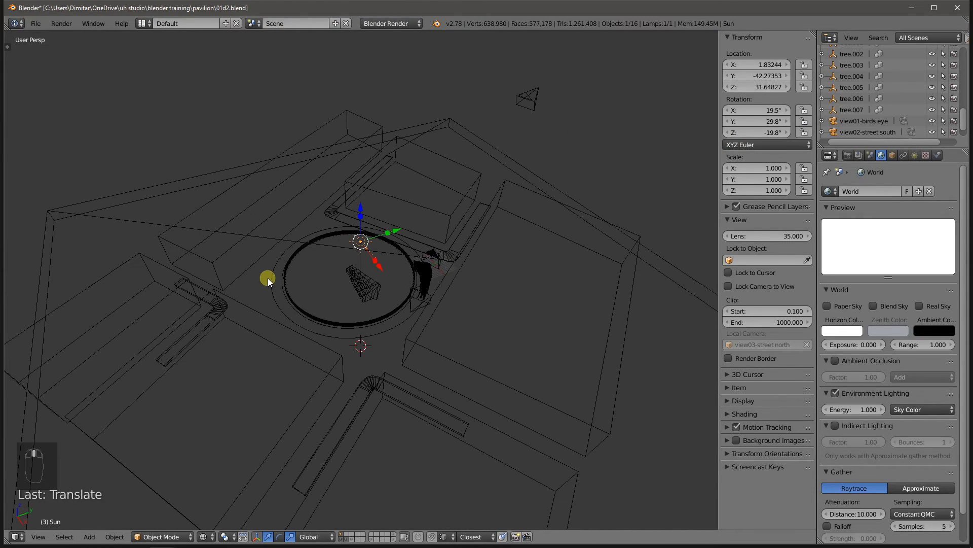
pyautogui.moveTo(745, 134); pyautogui.dragTo(811, 131)
# In plan, rotate the Sun lamp to about 16.5° on Z and move it outside the ring to about X 45.1, Y -46.8
pyautogui.hotkey('ctrl', '1')
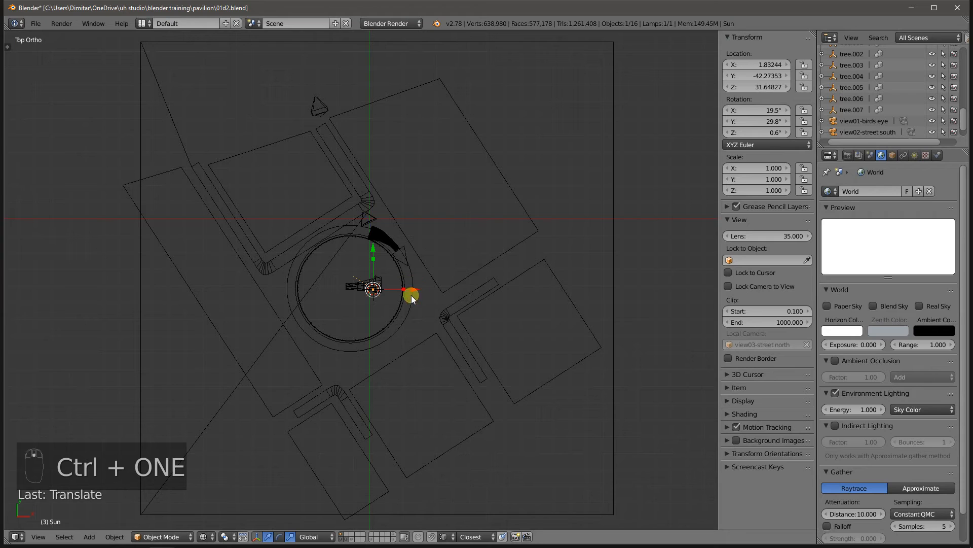
pyautogui.scroll(4, 360, 286)
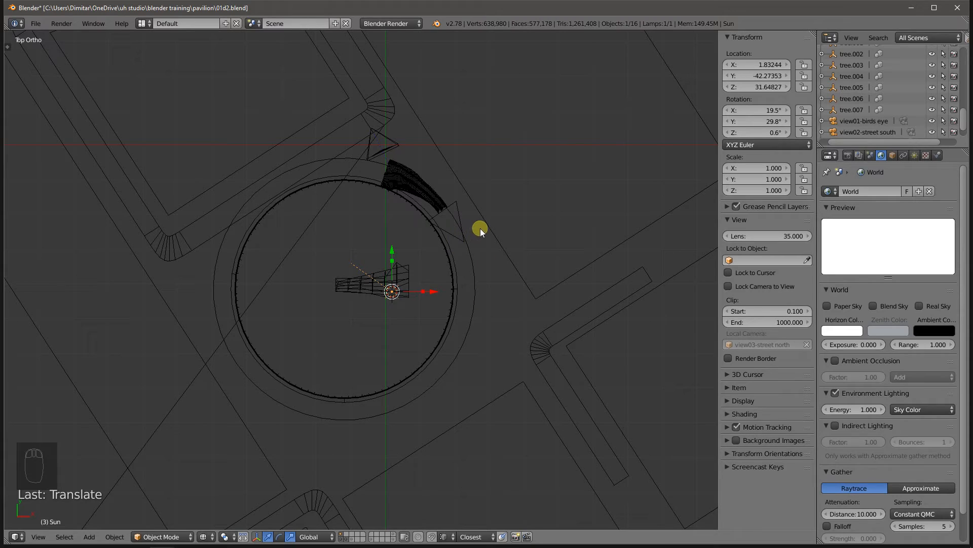
pyautogui.press('r')
pyautogui.click(423, 268)
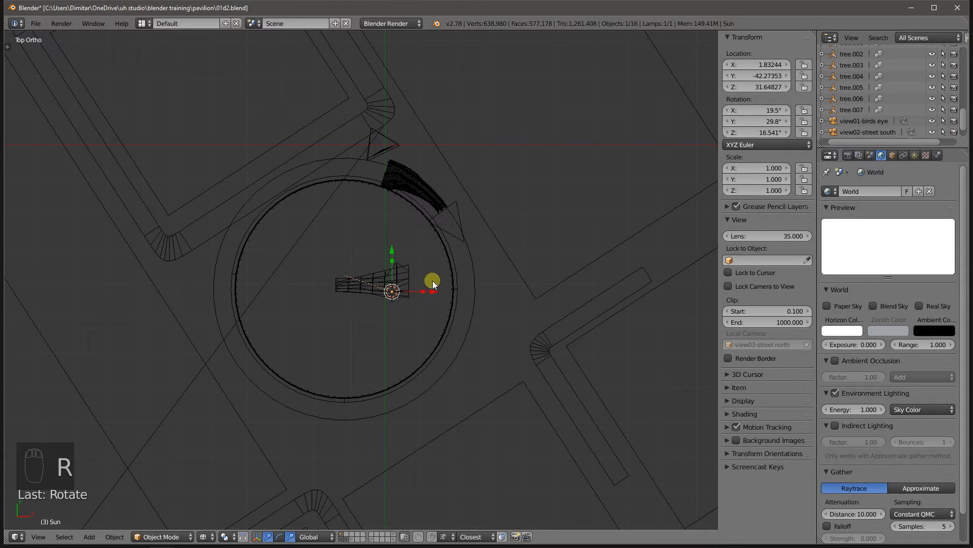
pyautogui.press('g')
pyautogui.click(586, 298)
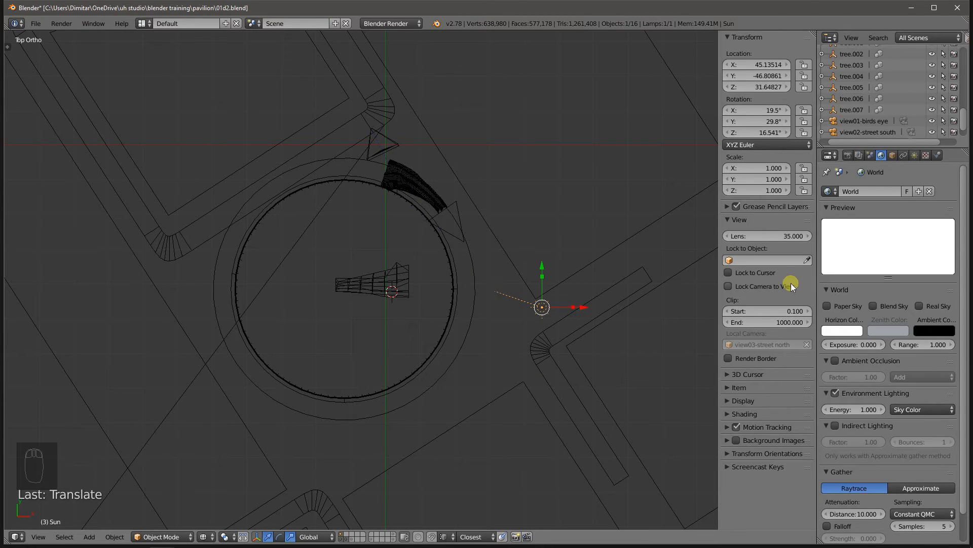
# Tint the Sun lamp's light color to a very pale warm cream
pyautogui.click(916, 155)
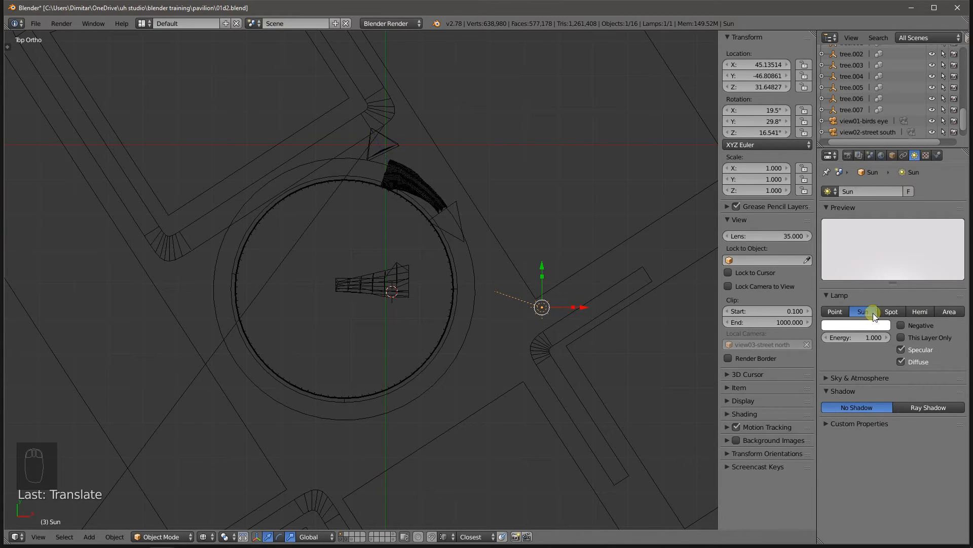
pyautogui.click(858, 324)
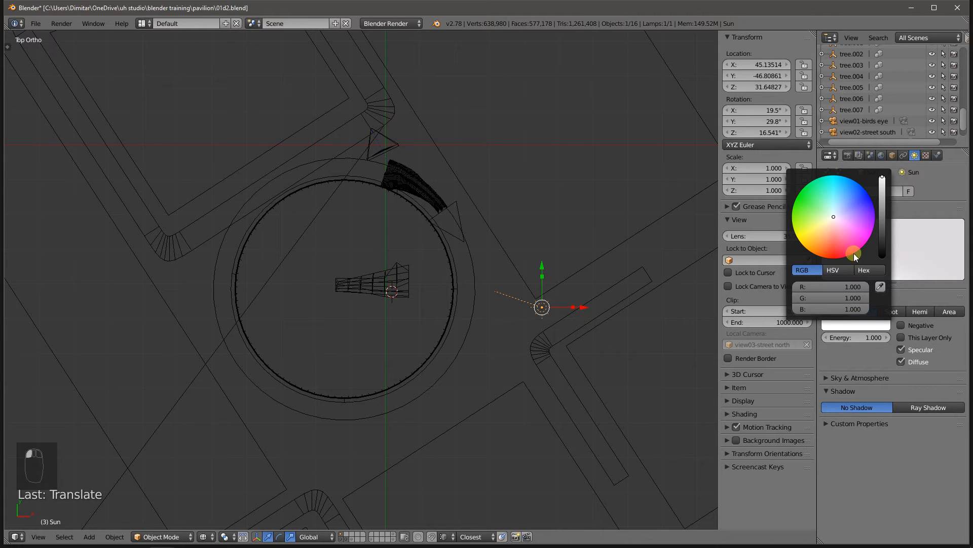
pyautogui.moveTo(833, 221); pyautogui.dragTo(832, 219)
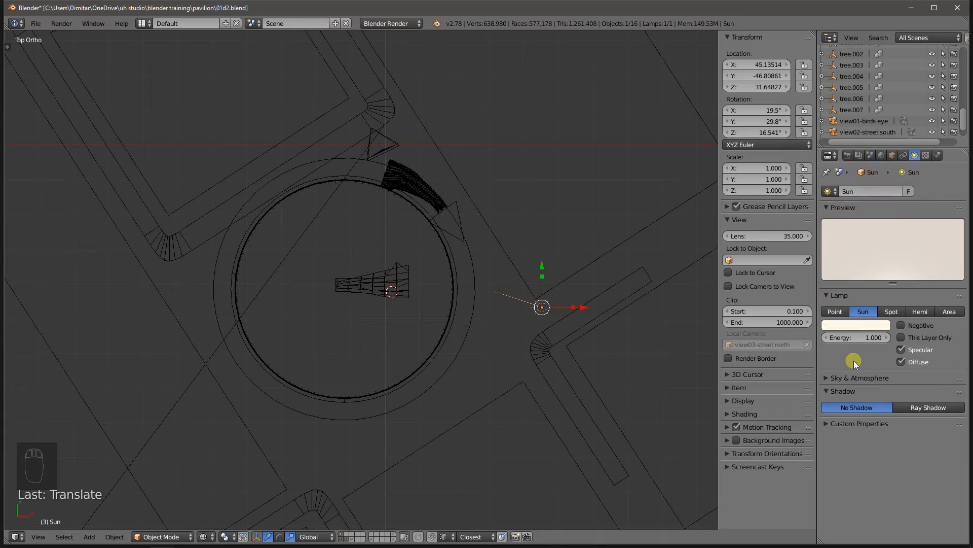
# Set the Sun lamp's energy to 0.5 and enable Ray Shadow for it
pyautogui.click(874, 339)
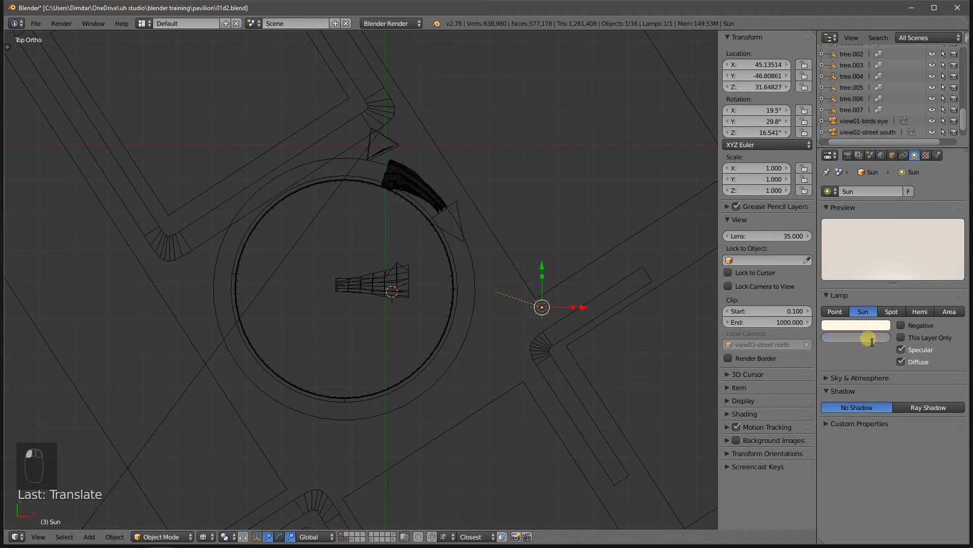
pyautogui.write('0.5')
pyautogui.press('Return')
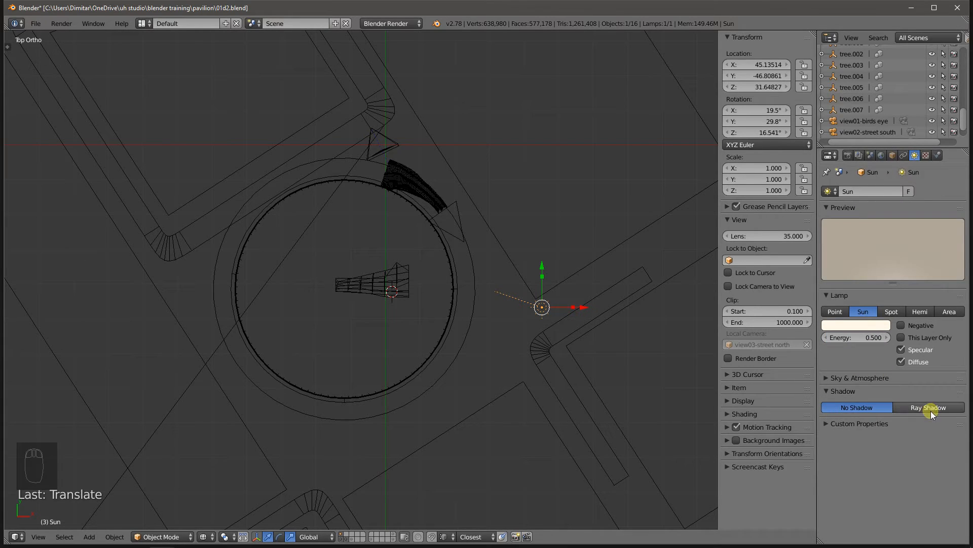
pyautogui.click(929, 408)
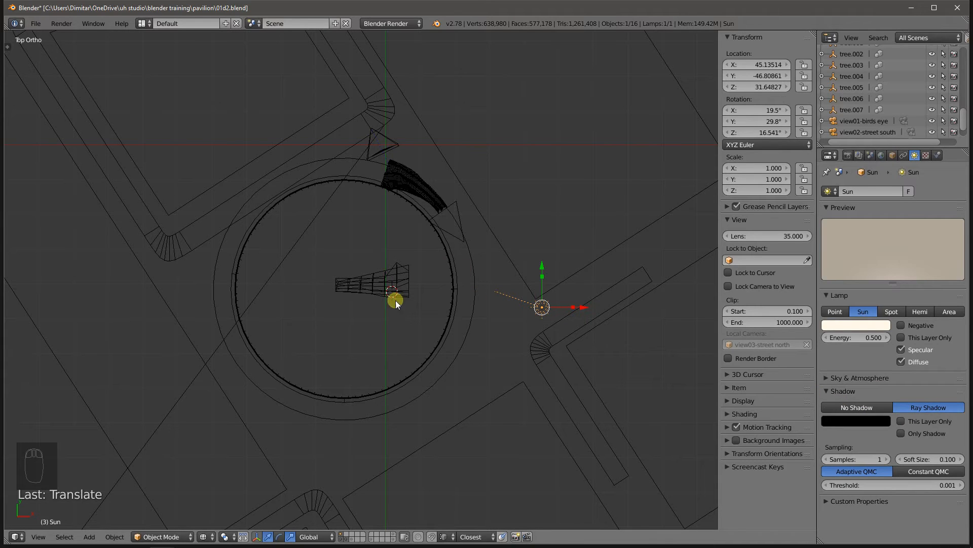
# Preview the sunlit pavilion through the camera with rendered shading, then return to wireframe
pyautogui.hotkey('ctrl', '4')
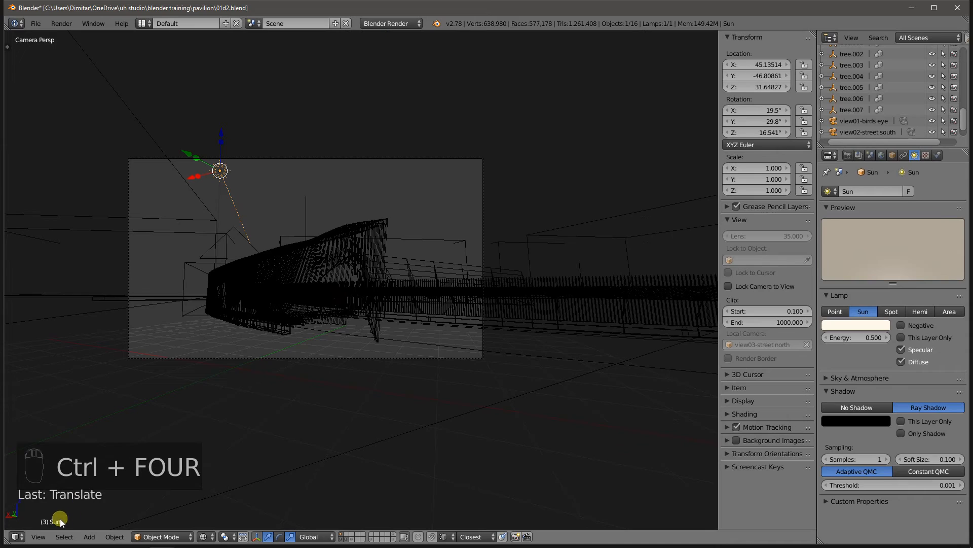
pyautogui.click(41, 535)
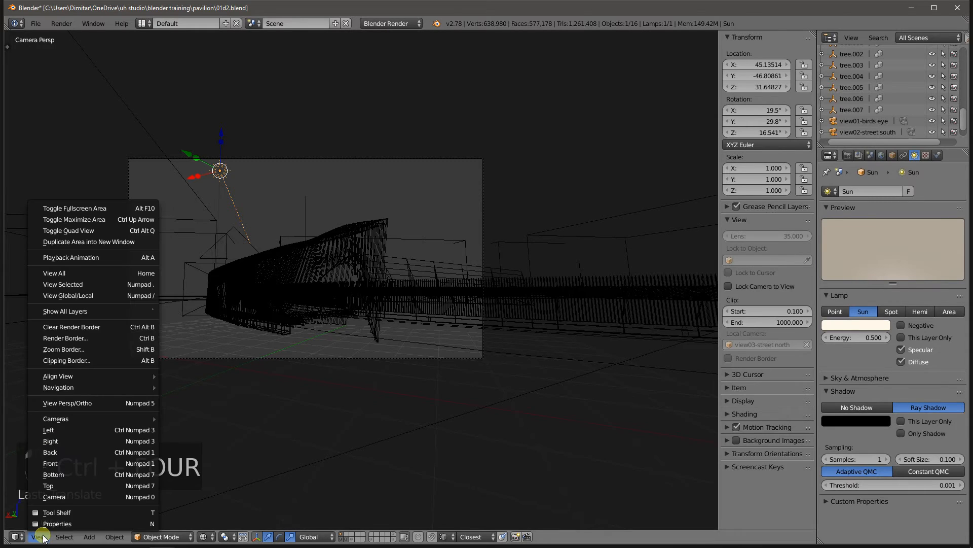
pyautogui.click(56, 497)
pyautogui.hotkey('shift', 'z')
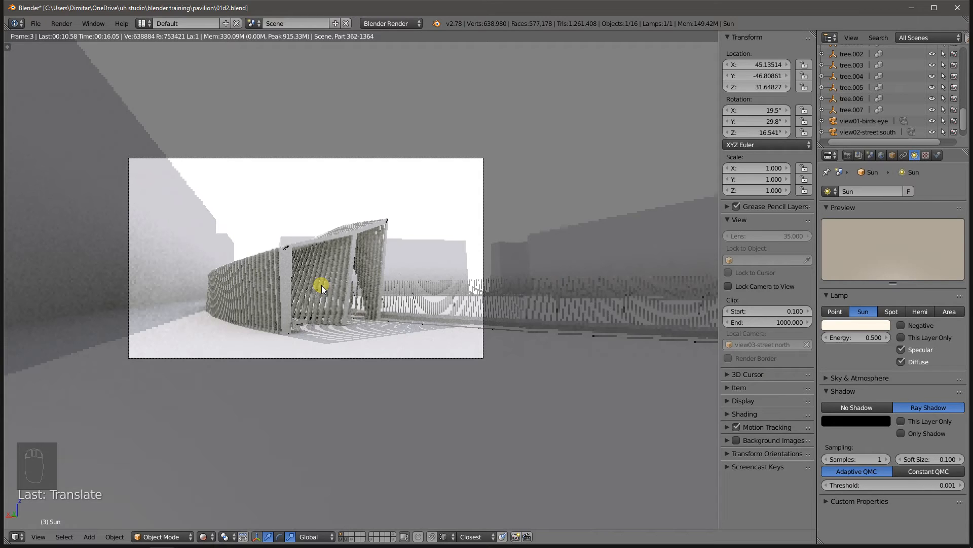
pyautogui.press('z')
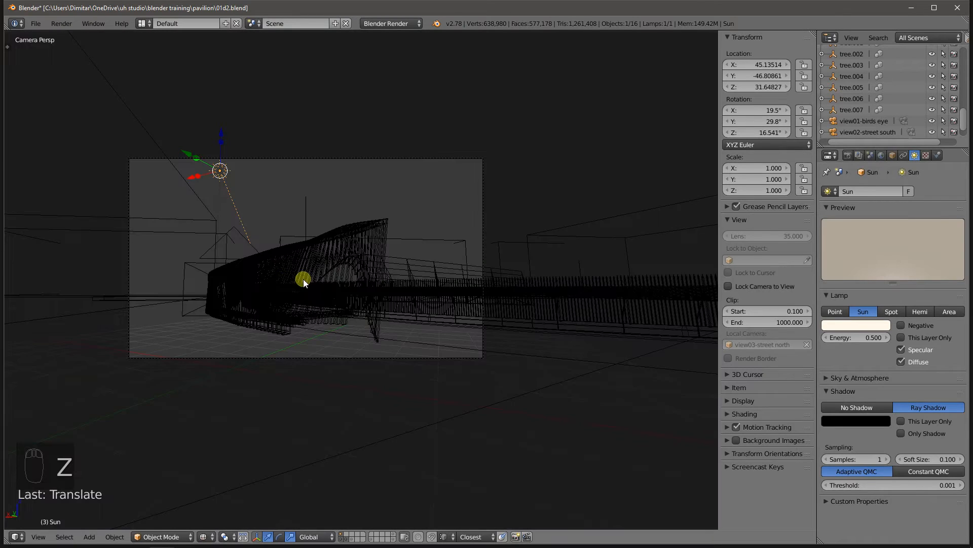
# Show the scene in solid shading and turn the Sun lamp's Z rotation to about 6.2°
pyautogui.moveTo(176, 228)
pyautogui.mouseDown(button='middle')
pyautogui.moveTo(208, 312)
pyautogui.moveTo(256, 357)
pyautogui.moveTo(297, 350)
pyautogui.moveTo(262, 397)
pyautogui.moveTo(284, 355)
pyautogui.mouseUp(button='middle')
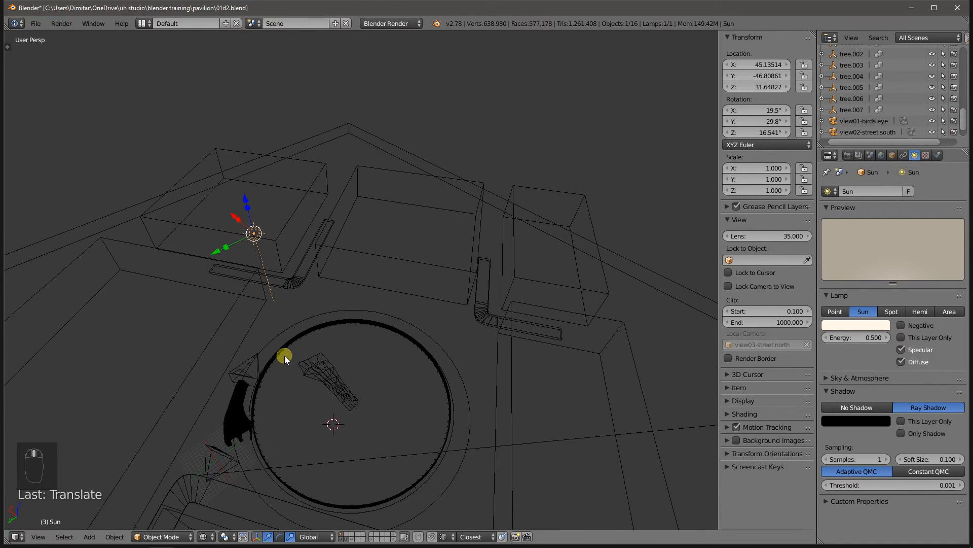
pyautogui.press('z')
pyautogui.moveTo(223, 327); pyautogui.dragTo(325, 330, button='middle')
pyautogui.moveTo(765, 131); pyautogui.dragTo(739, 132)
pyautogui.moveTo(456, 294); pyautogui.dragTo(315, 322, button='middle')
pyautogui.moveTo(761, 132); pyautogui.dragTo(743, 135)
pyautogui.moveTo(385, 284); pyautogui.dragTo(250, 366, button='middle')
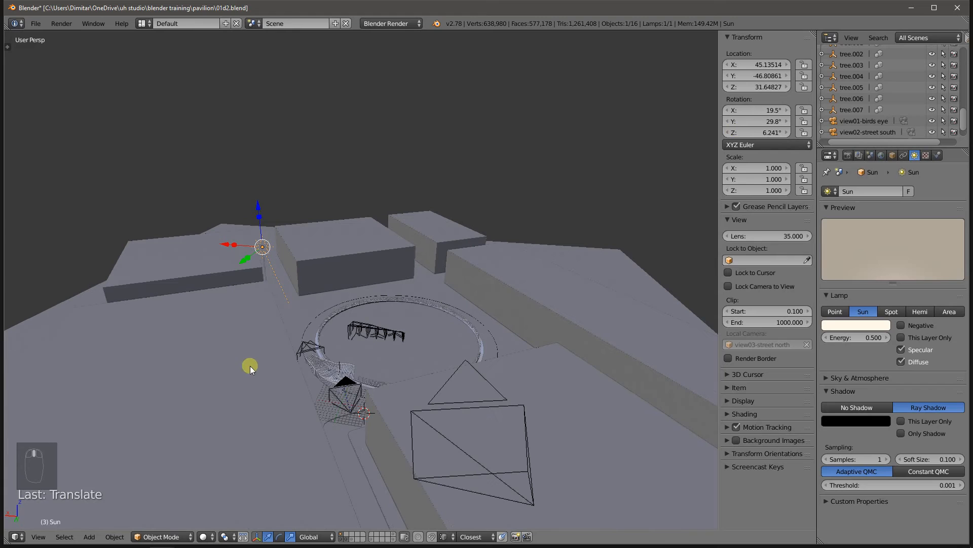
# Give the surrounding building blocks a new material named context with a pure white diffuse color
pyautogui.rightClick(281, 349)
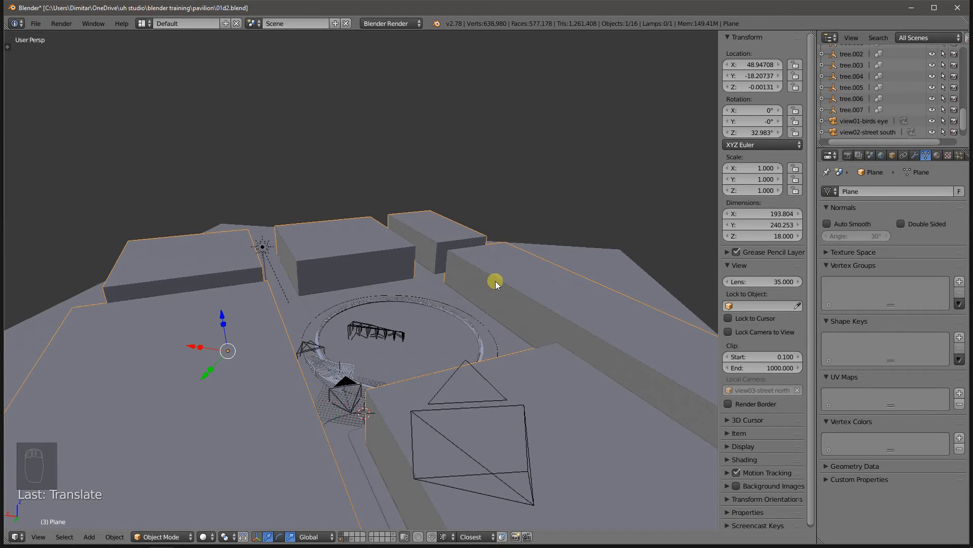
pyautogui.click(939, 155)
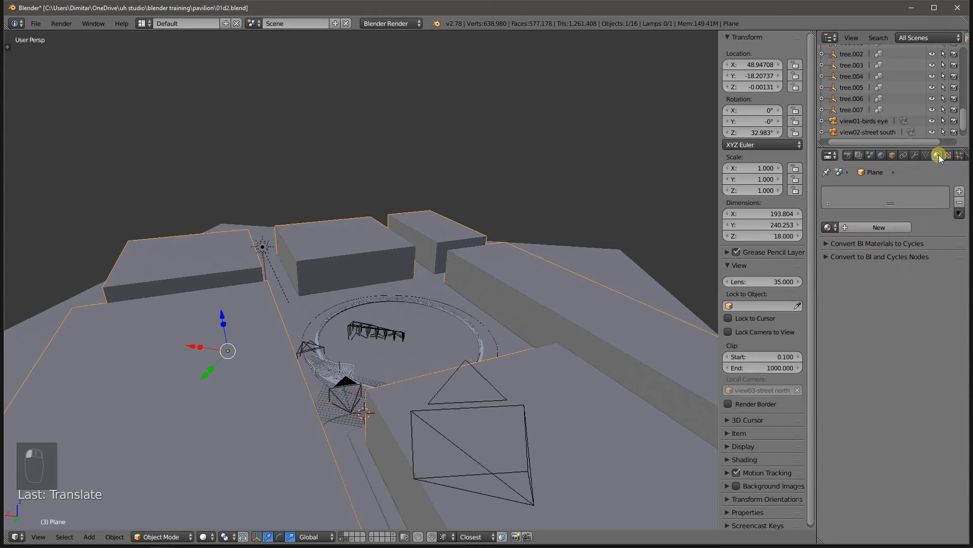
pyautogui.click(878, 227)
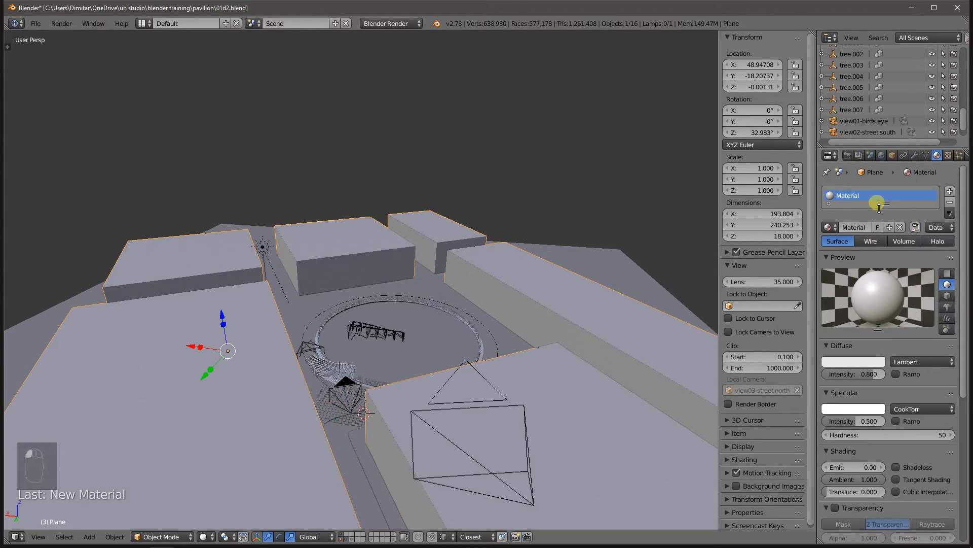
pyautogui.doubleClick(862, 232)
pyautogui.write('context')
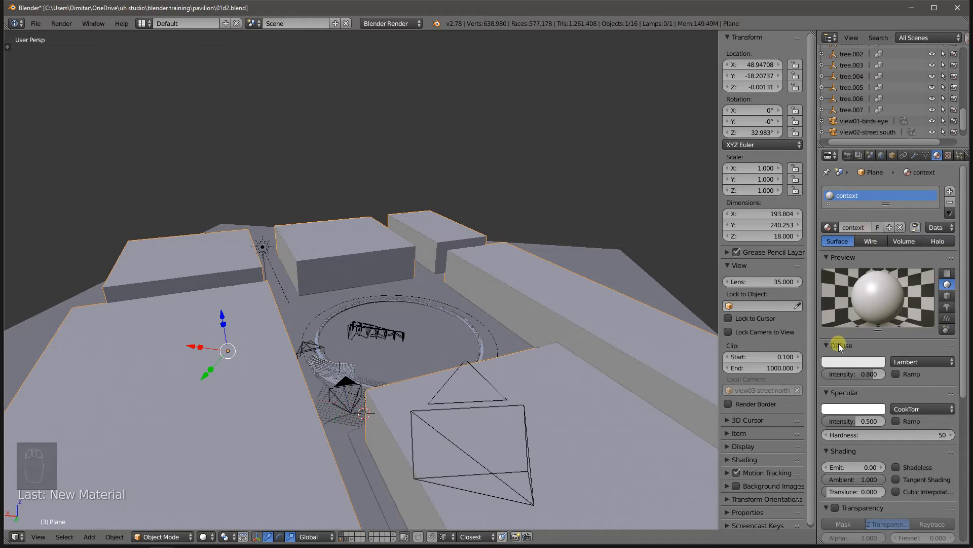
pyautogui.click(843, 361)
pyautogui.click(878, 211)
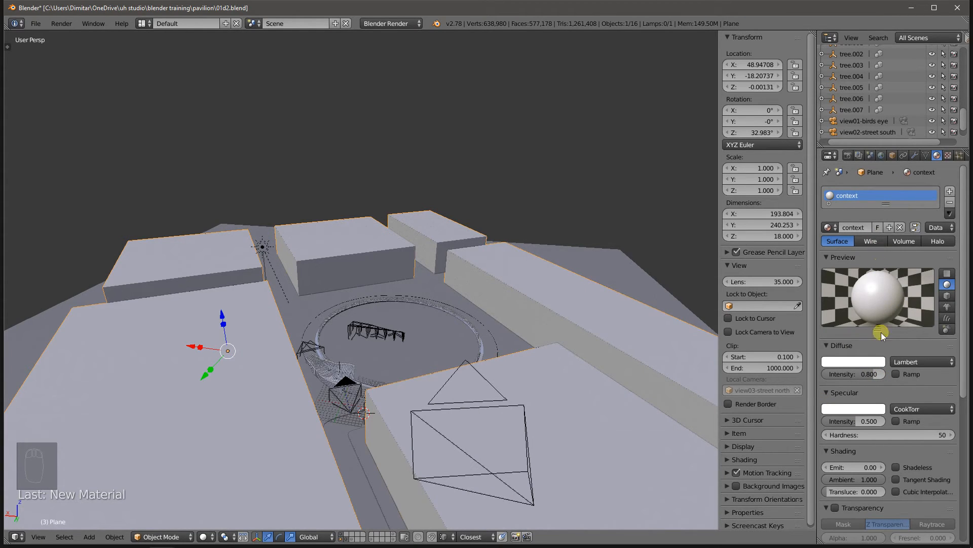
# Give the ground plane a new material named ground with a slightly darker grey diffuse color
pyautogui.rightClick(299, 314)
pyautogui.click(880, 227)
pyautogui.click(858, 228)
pyautogui.write('ground')
pyautogui.press('Return')
pyautogui.click(856, 361)
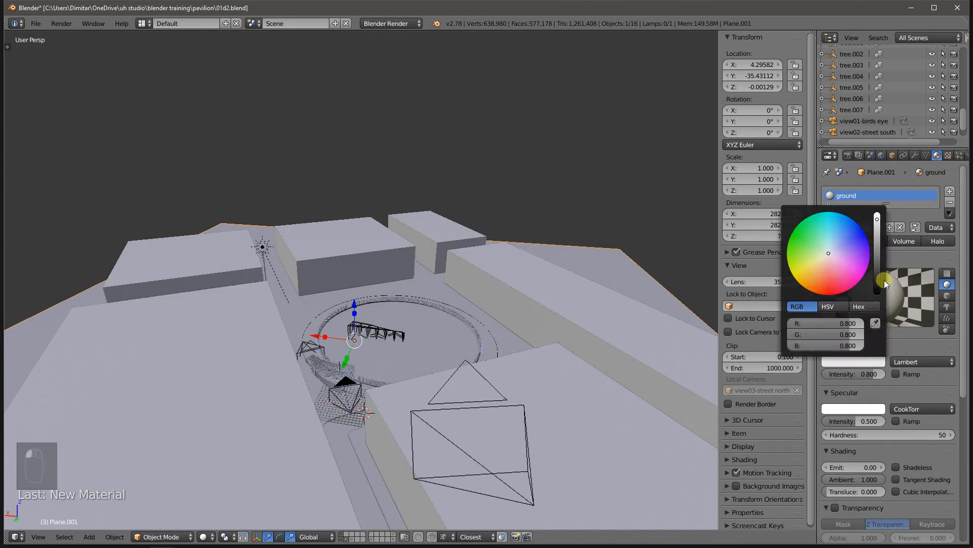
pyautogui.click(878, 239)
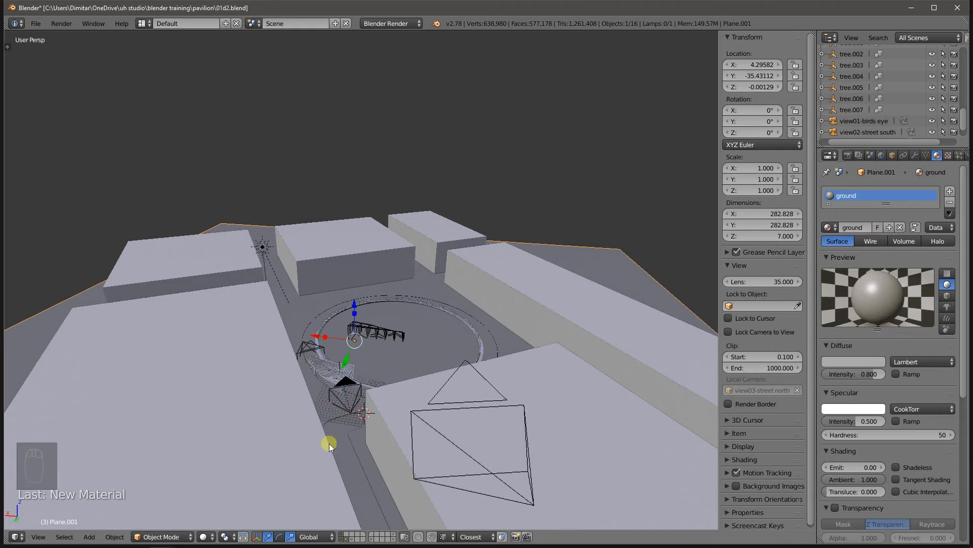
# Assign a new material named fence to the low circular base beneath the fence rails
pyautogui.moveTo(378, 382); pyautogui.dragTo(336, 381, button='middle')
pyautogui.scroll(5, 335, 382)
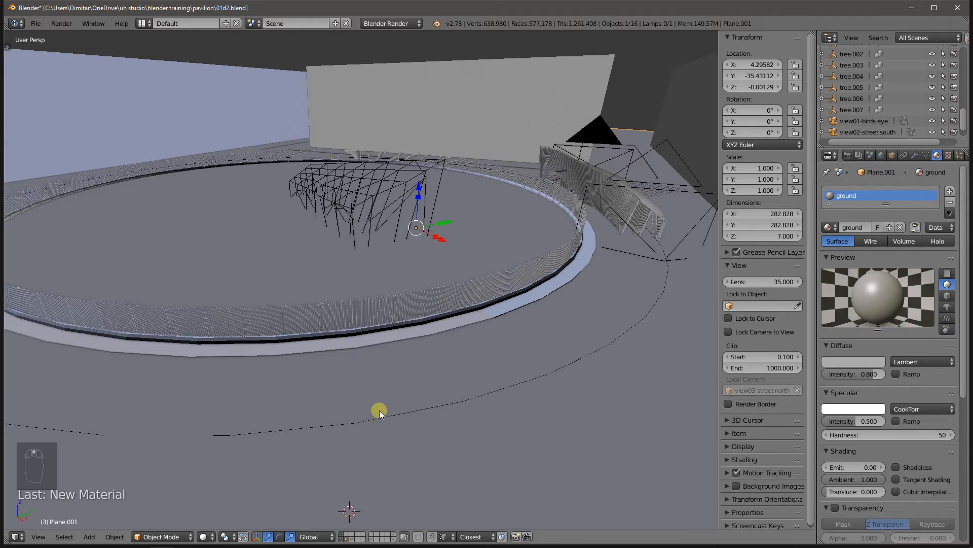
pyautogui.rightClick(394, 348)
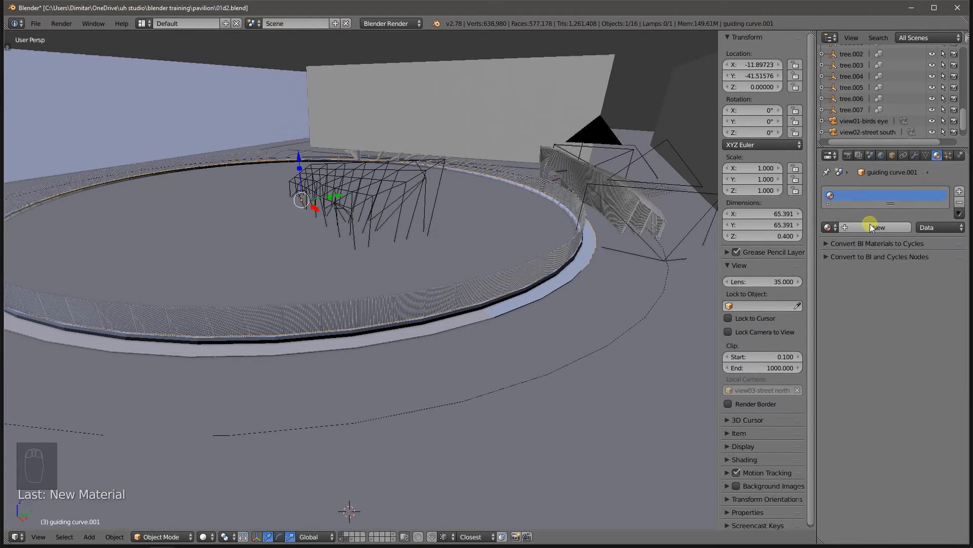
pyautogui.click(870, 227)
pyautogui.click(850, 229)
pyautogui.write('fence')
pyautogui.press('Return')
# Adjust the diffuse color of the fence material
pyautogui.click(856, 361)
pyautogui.click(870, 373)
pyautogui.click(880, 348)
pyautogui.click(878, 360)
pyautogui.click(878, 231)
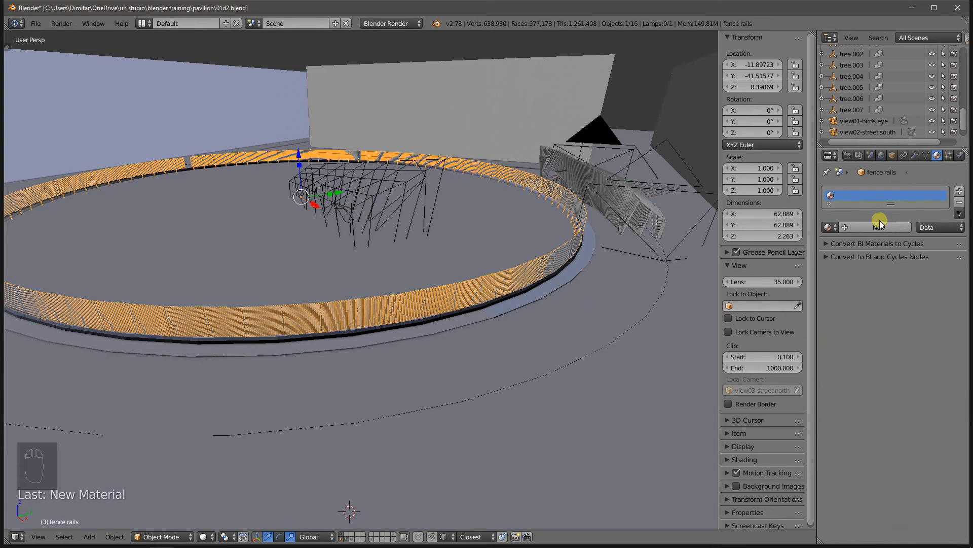
# Give the fence rails a new material named fence02 with a darker grey diffuse color
pyautogui.click(870, 228)
pyautogui.click(850, 228)
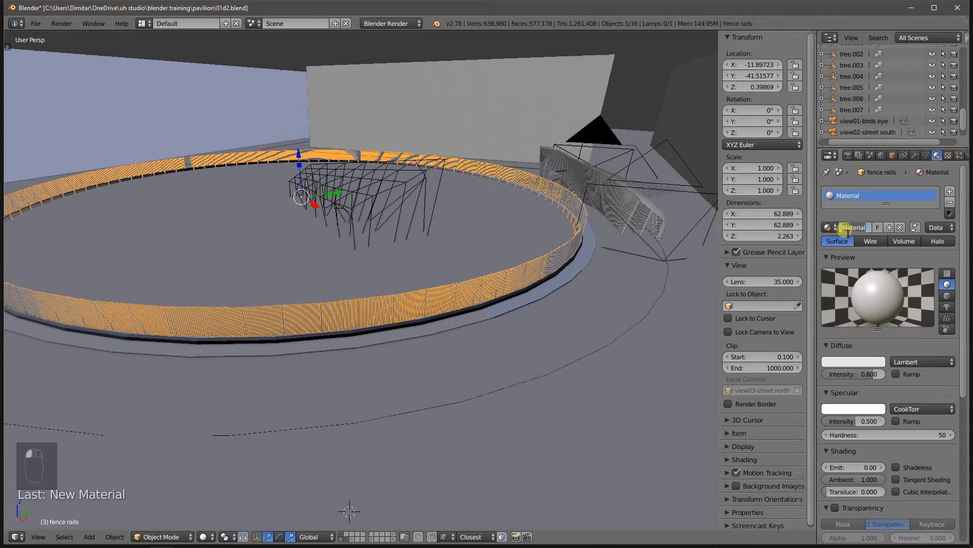
pyautogui.write('fence02')
pyautogui.press('Return')
pyautogui.click(844, 360)
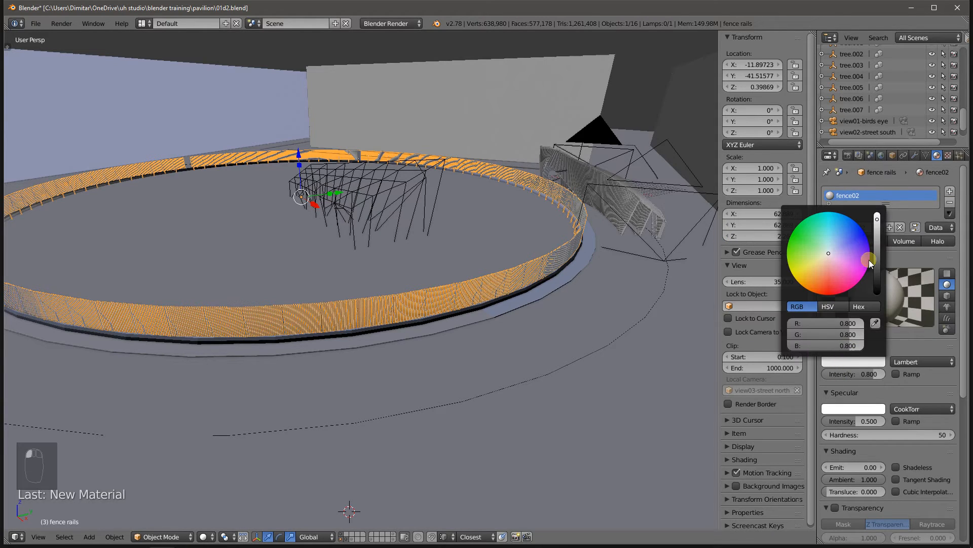
pyautogui.click(877, 249)
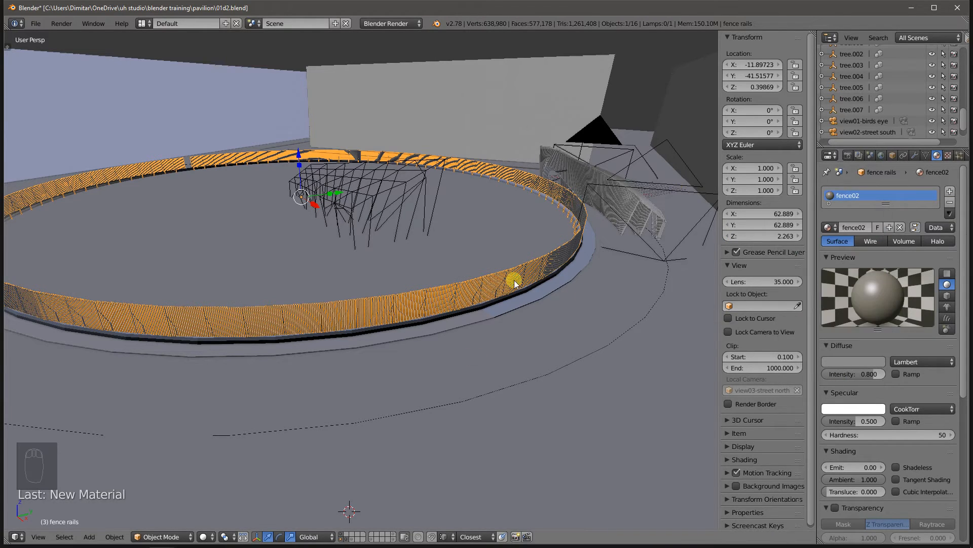
# Give the pavilion's bench slats a new material named pavilion with a light grey diffuse color
pyautogui.moveTo(491, 242); pyautogui.dragTo(443, 254, button='middle')
pyautogui.moveTo(667, 263); pyautogui.dragTo(627, 238, button='middle')
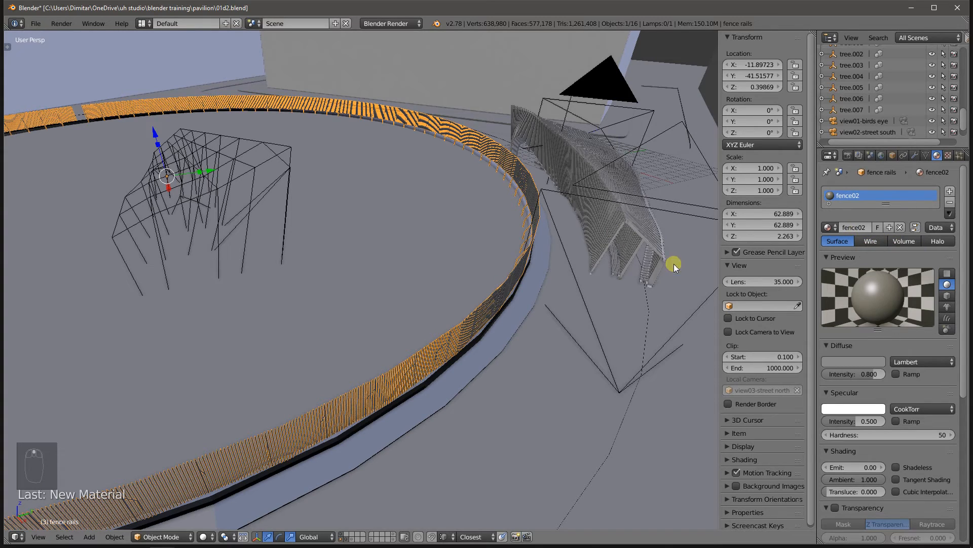
pyautogui.rightClick(621, 229)
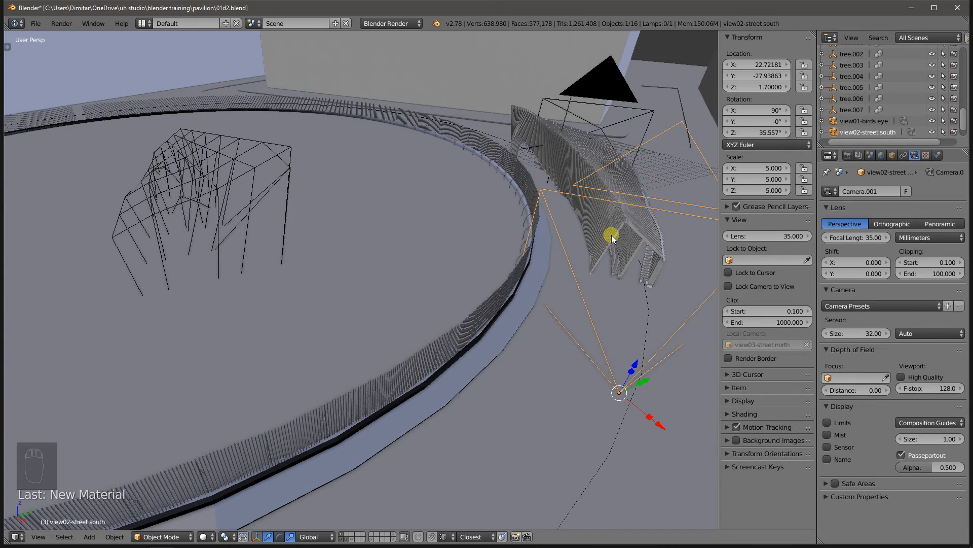
pyautogui.rightClick(611, 235)
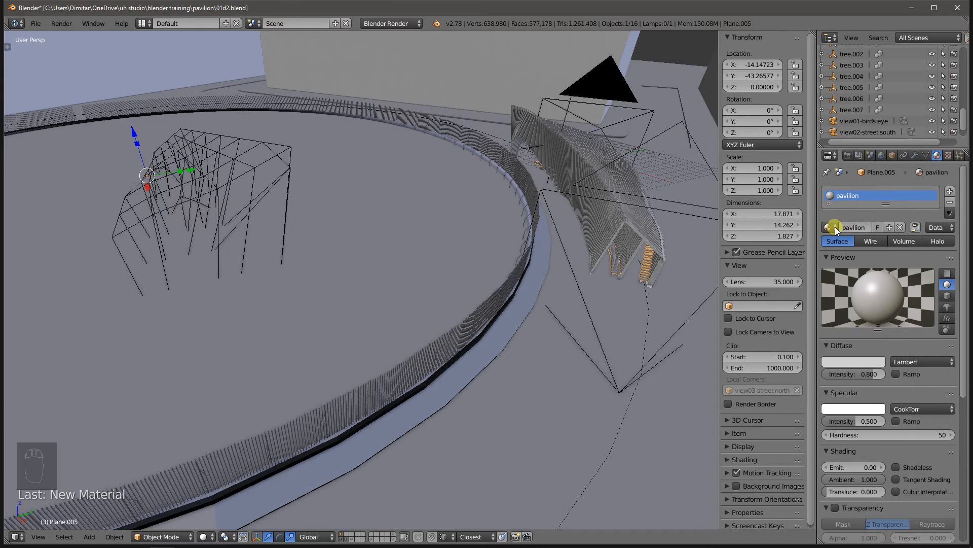
pyautogui.click(834, 227)
pyautogui.click(837, 228)
pyautogui.click(874, 362)
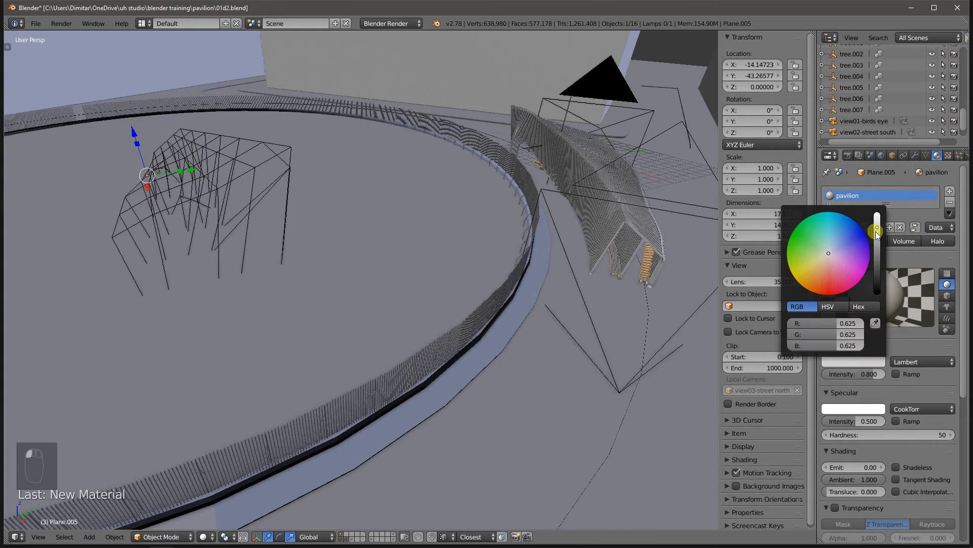
# Assign the existing pavilion material to the pavilion's slatted shell
pyautogui.scroll(5, 649, 267)
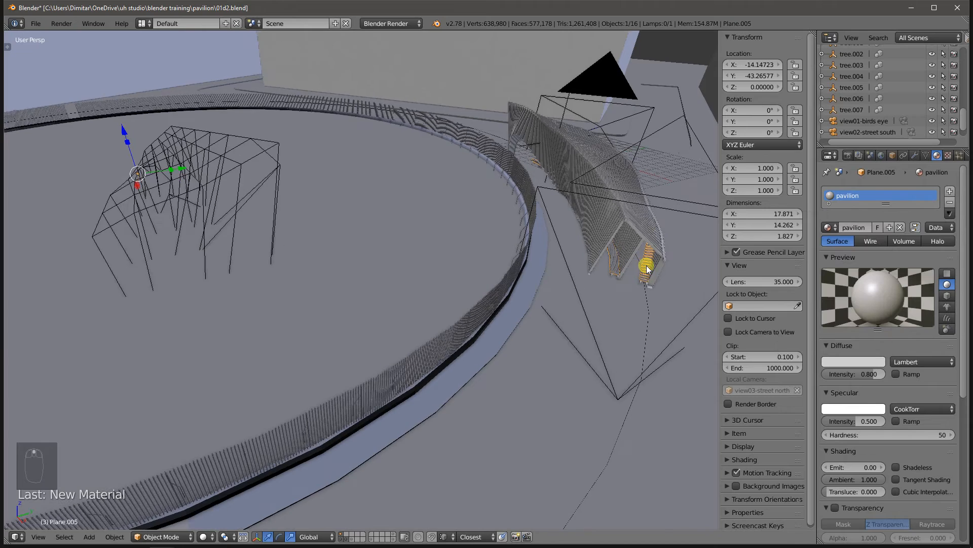
pyautogui.scroll(1, 654, 241)
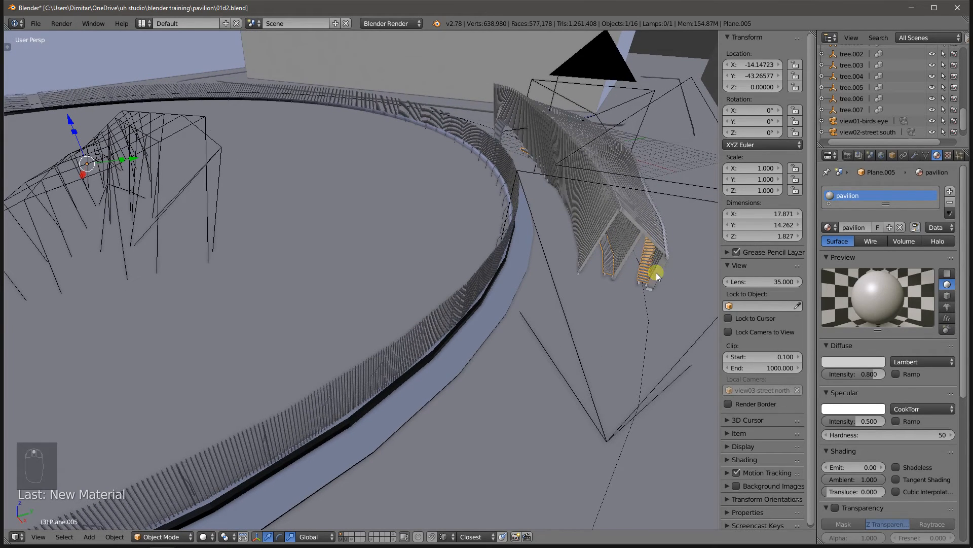
pyautogui.rightClick(630, 246)
pyautogui.click(827, 227)
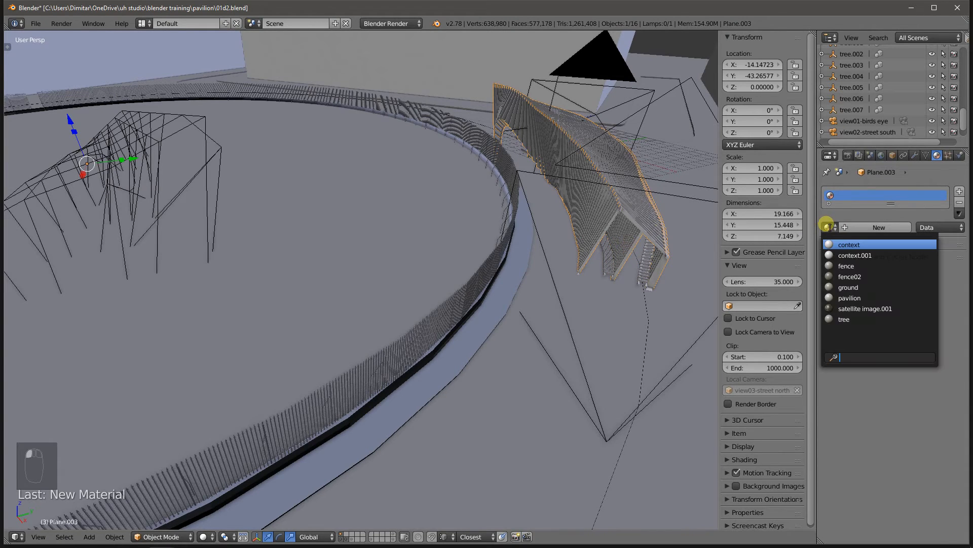
pyautogui.click(630, 215)
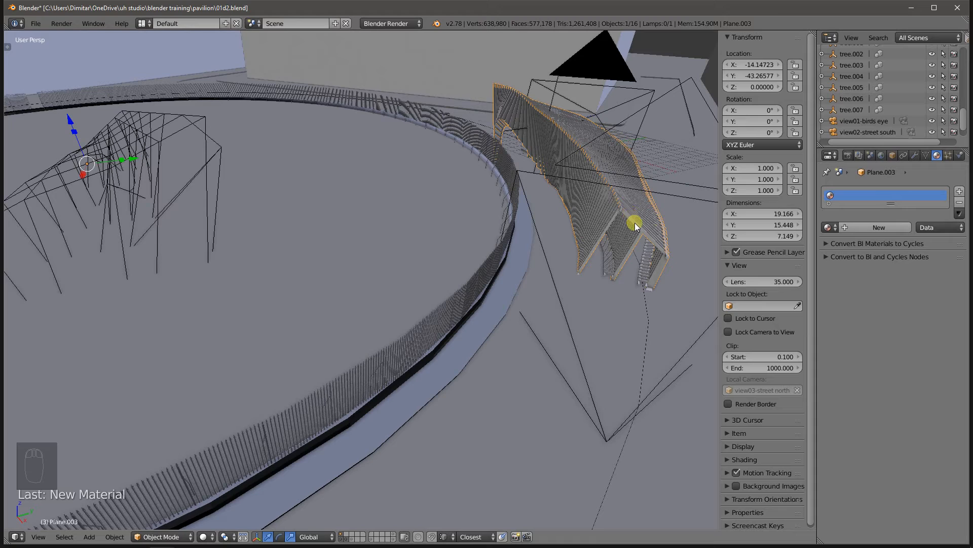
pyautogui.click(828, 227)
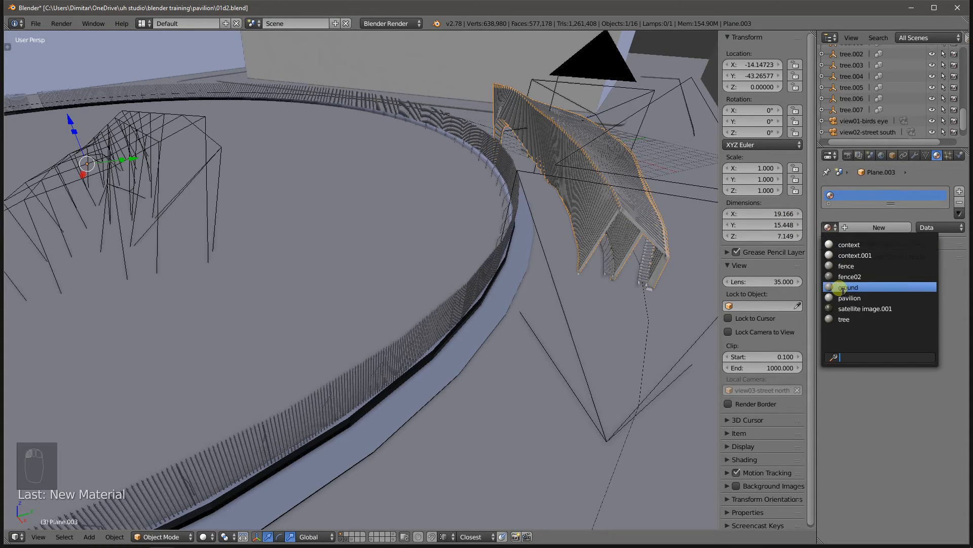
pyautogui.write('pave')
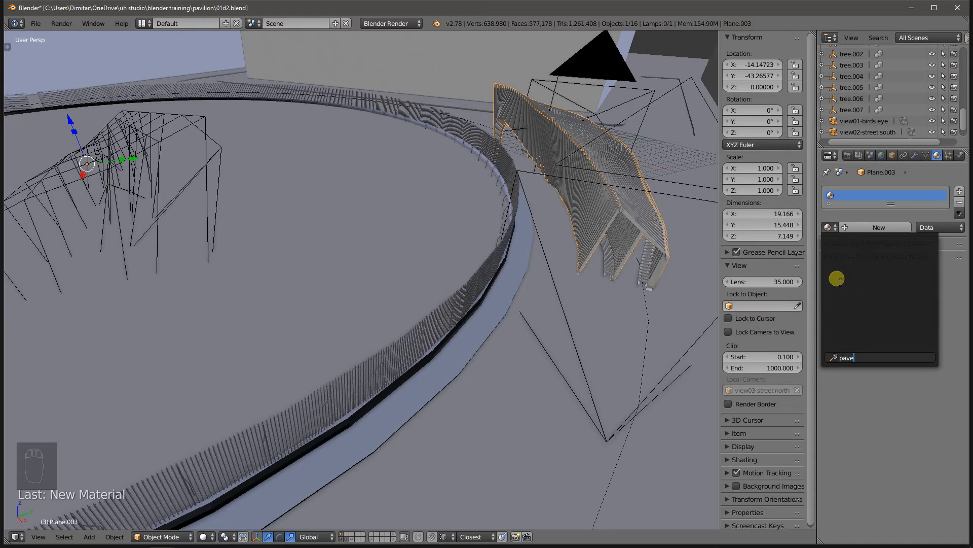
pyautogui.press('BackSpace')
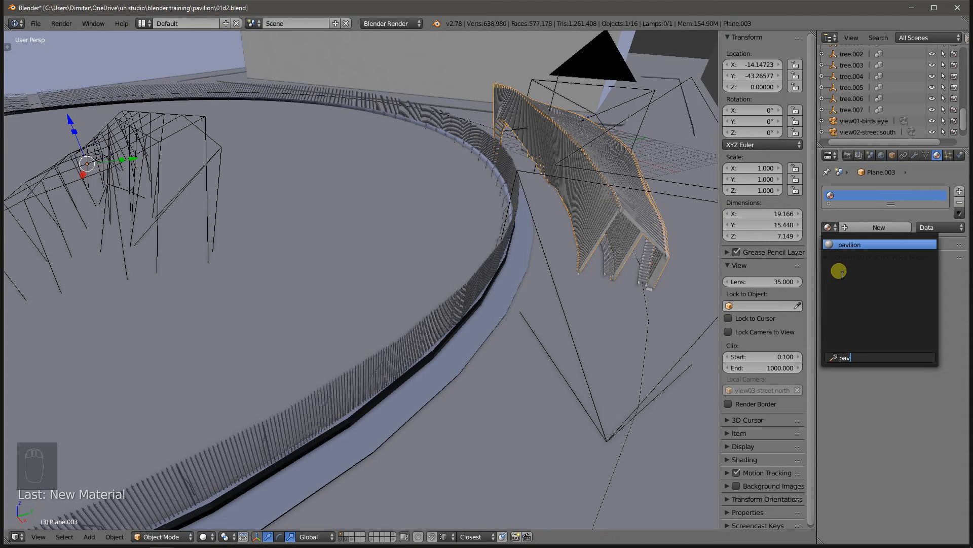
pyautogui.click(849, 246)
# Assign the existing pavilion material to the long curved members running across the pavilion's slats
pyautogui.moveTo(655, 256); pyautogui.dragTo(562, 241, button='middle')
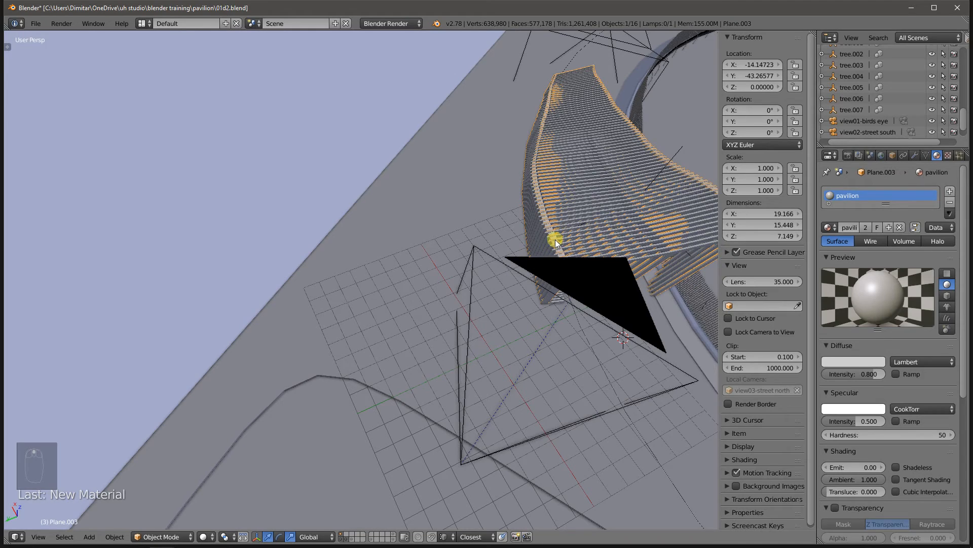
pyautogui.rightClick(556, 240)
pyautogui.moveTo(528, 227); pyautogui.dragTo(557, 227, button='middle')
pyautogui.press('z')
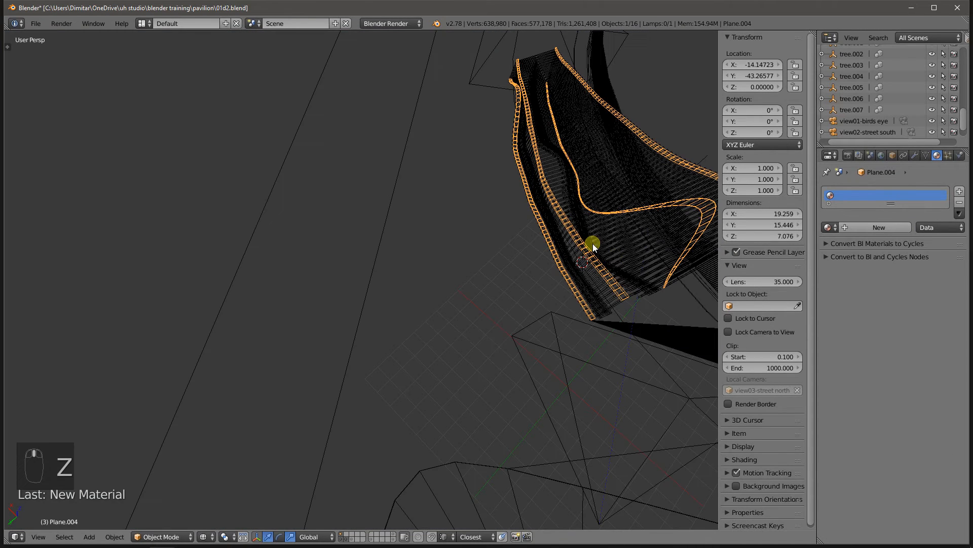
pyautogui.click(829, 228)
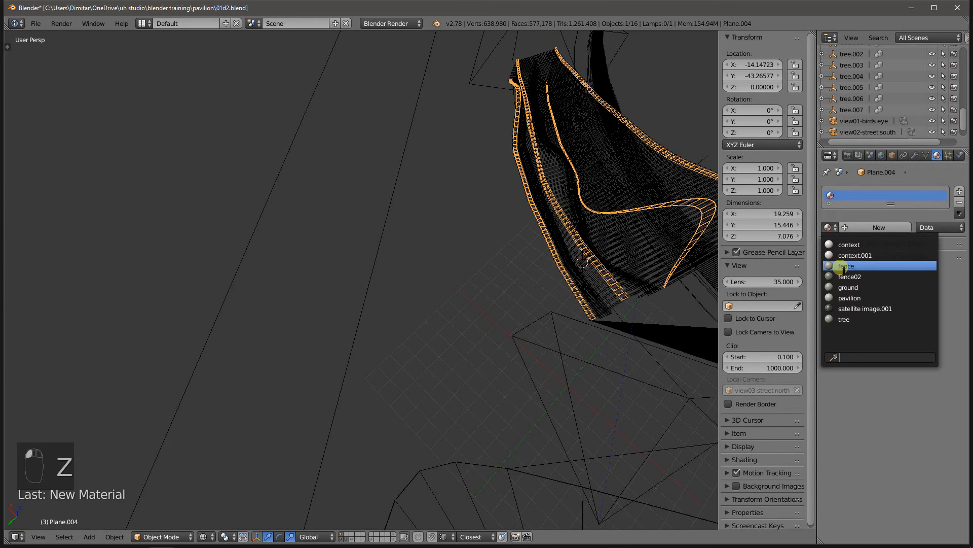
pyautogui.click(857, 293)
# Reduce the U resolution of the lattice that deforms the pavilion to 4
pyautogui.moveTo(542, 237); pyautogui.dragTo(616, 249, button='middle')
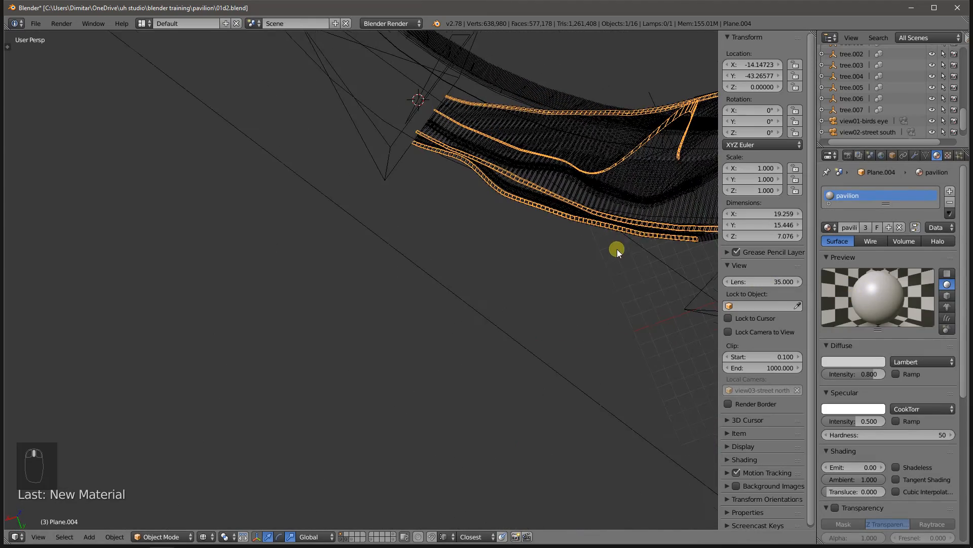
pyautogui.moveTo(419, 169); pyautogui.dragTo(543, 135, button='middle')
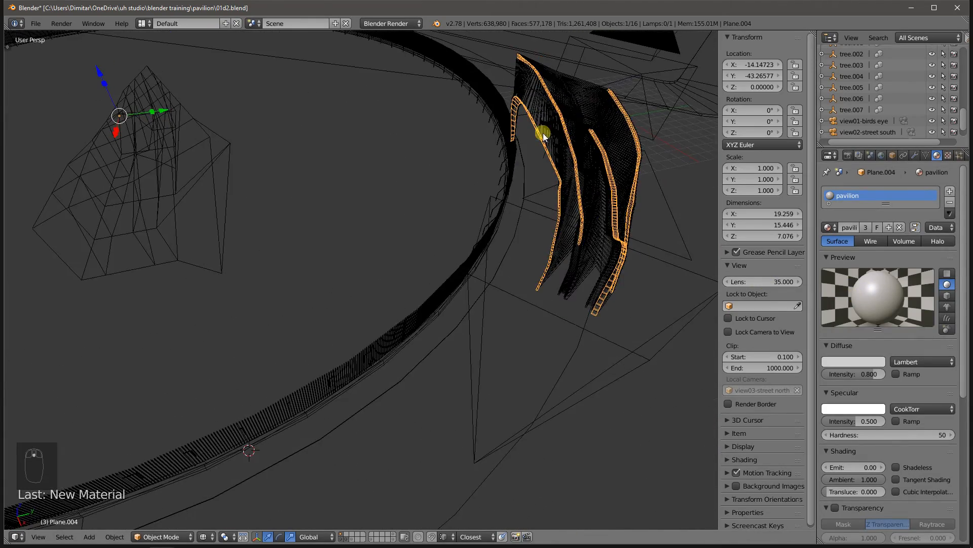
pyautogui.rightClick(163, 236)
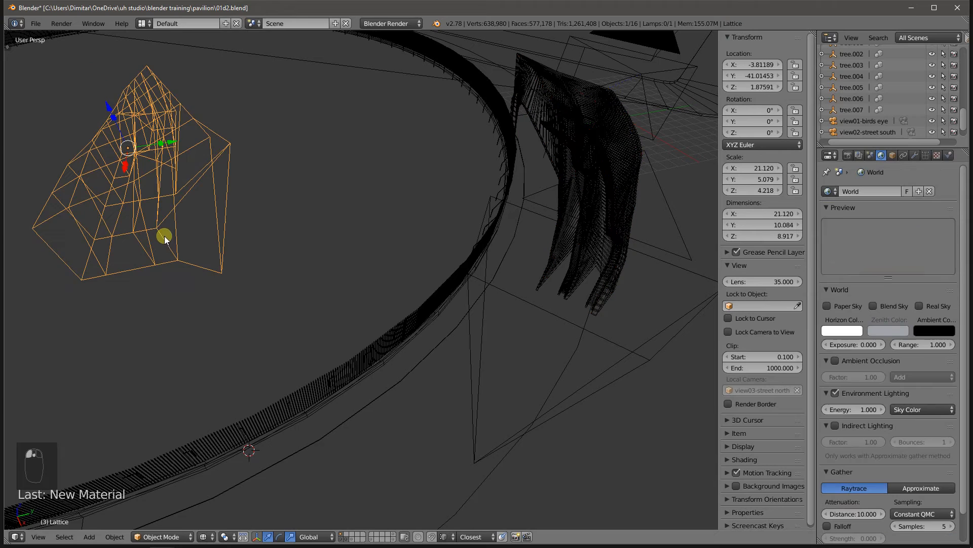
pyautogui.click(924, 157)
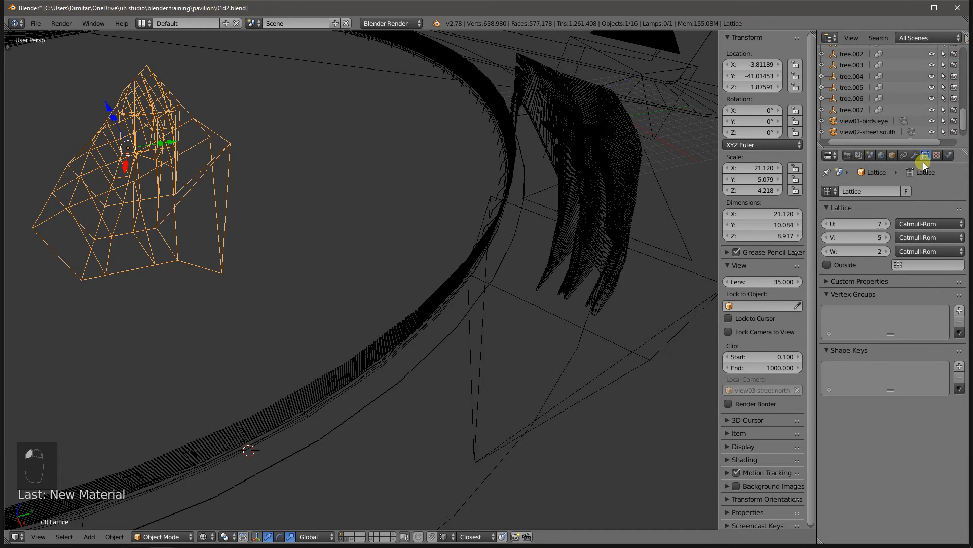
pyautogui.click(828, 224)
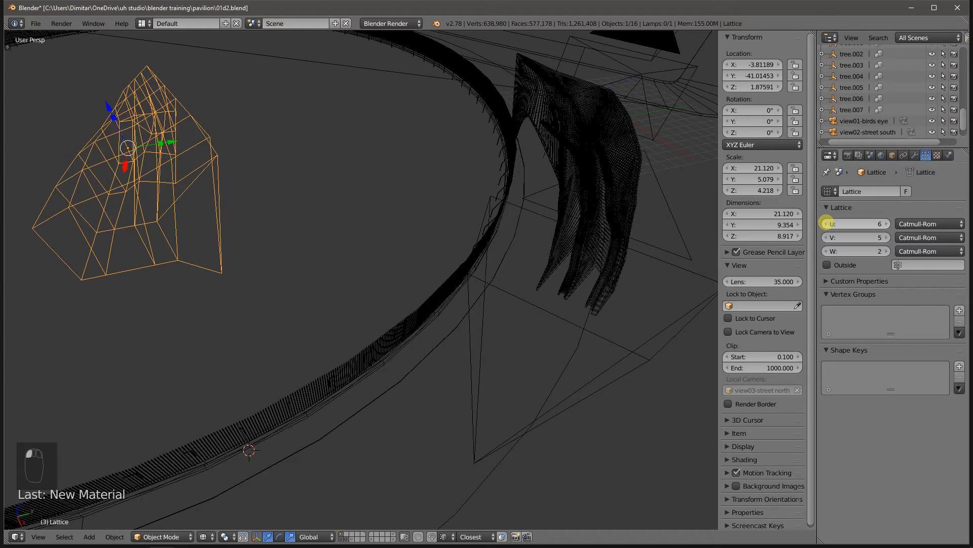
pyautogui.click(828, 223)
pyautogui.click(828, 224)
# Set the lattice's U, V and W interpolation to BSpline and check the pavilion's base through the street-level camera
pyautogui.moveTo(375, 272); pyautogui.dragTo(323, 257, button='middle')
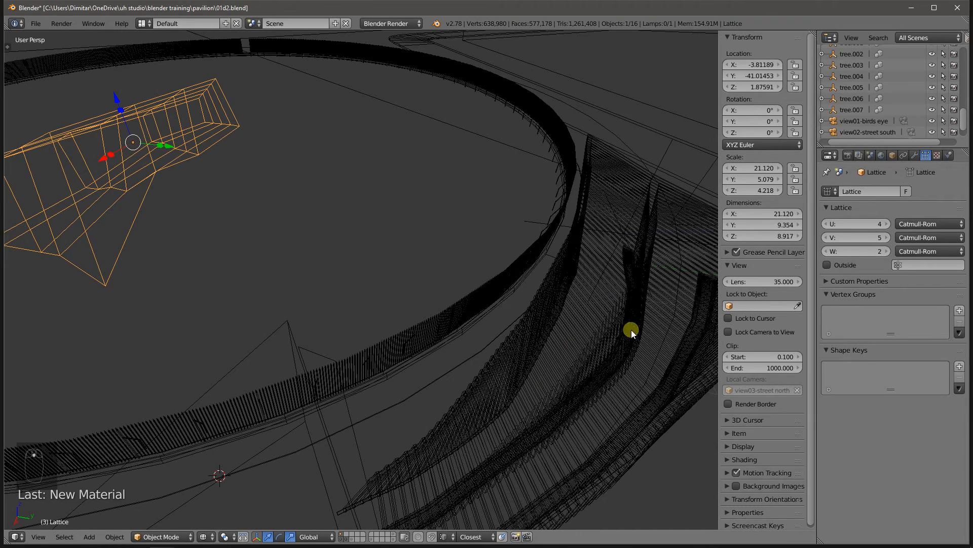
pyautogui.click(930, 223)
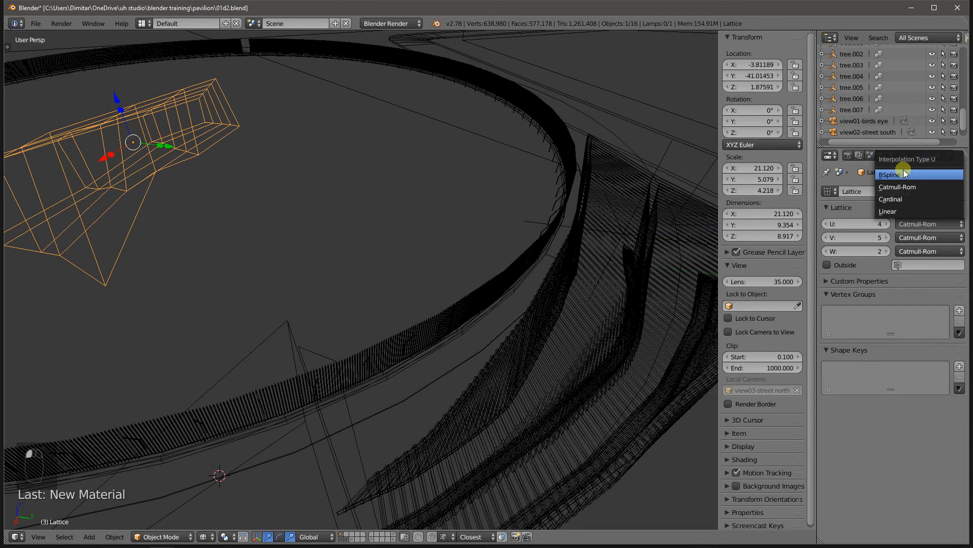
pyautogui.click(904, 174)
pyautogui.moveTo(518, 337)
pyautogui.mouseDown(button='middle')
pyautogui.moveTo(559, 337)
pyautogui.moveTo(530, 339)
pyautogui.moveTo(608, 360)
pyautogui.moveTo(592, 351)
pyautogui.moveTo(632, 372)
pyautogui.mouseUp(button='middle')
pyautogui.press('z')
pyautogui.click(914, 238)
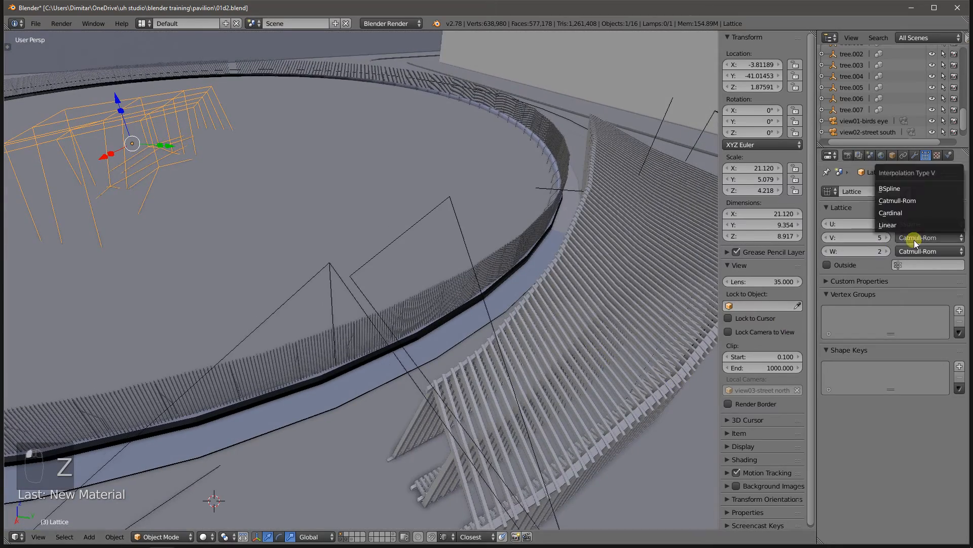
pyautogui.click(887, 191)
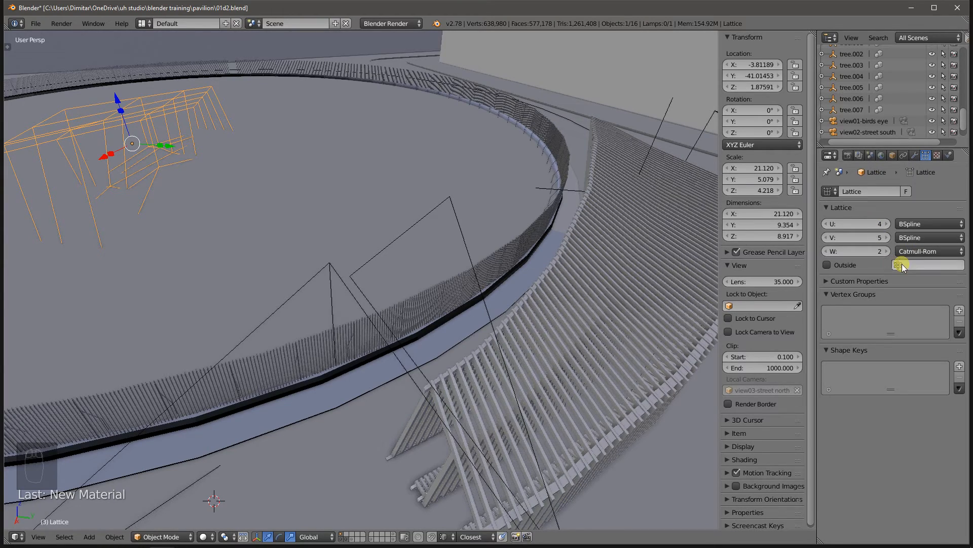
pyautogui.click(913, 251)
pyautogui.click(884, 207)
pyautogui.moveTo(555, 354); pyautogui.dragTo(513, 415, button='middle')
pyautogui.hotkey('ctrl', '4')
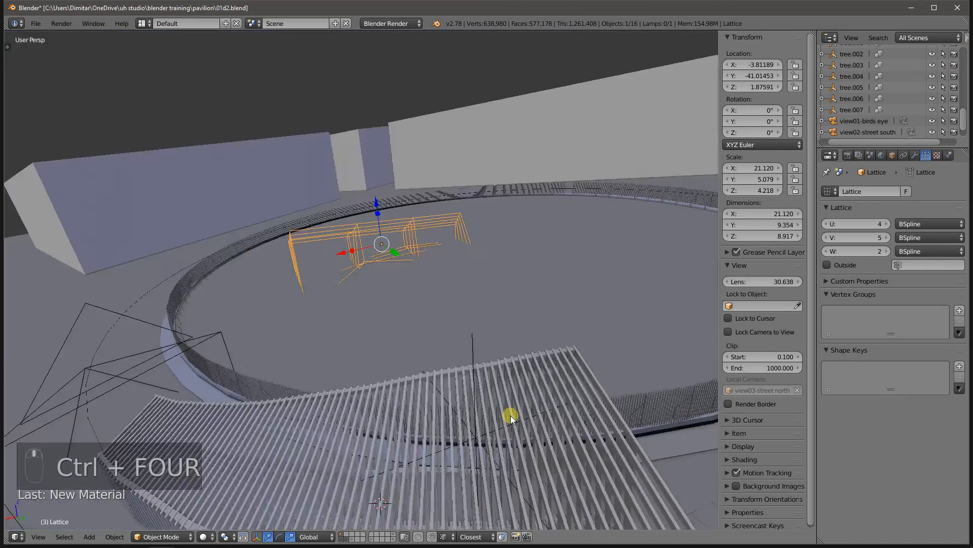
pyautogui.scroll(5, 296, 314)
pyautogui.scroll(4, 433, 306)
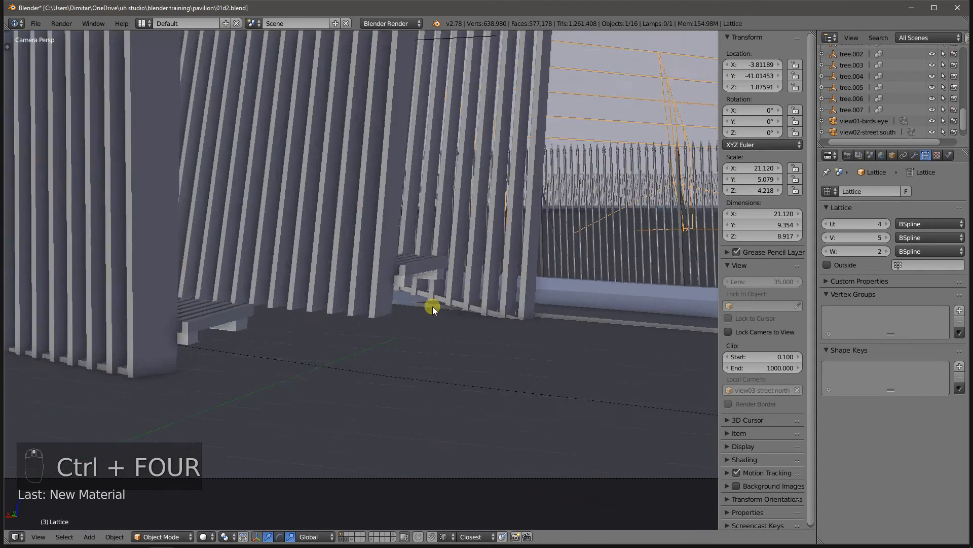
pyautogui.scroll(-3, 403, 309)
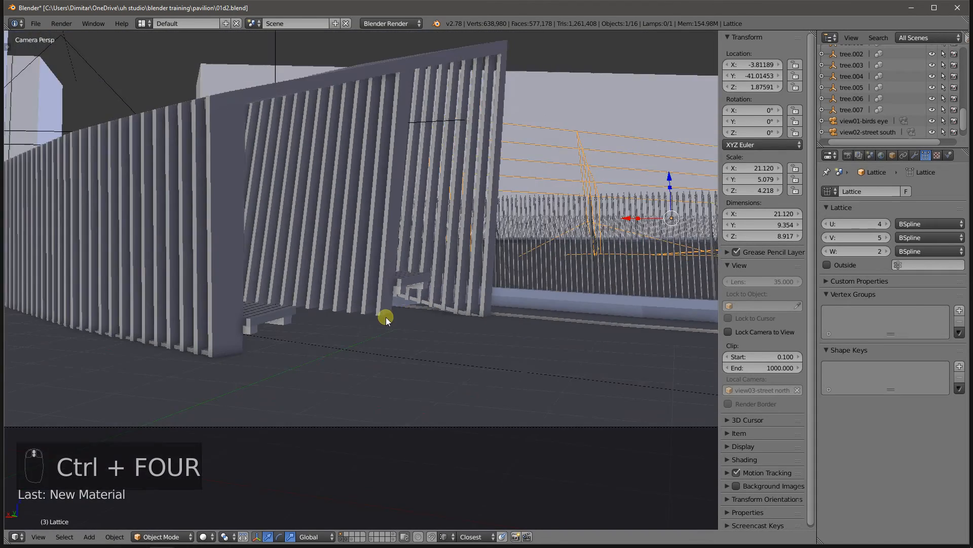
# Lower the lattice's bottom control points slightly along Z and check the pavilion's base through the camera
pyautogui.moveTo(385, 317)
pyautogui.mouseDown(button='middle')
pyautogui.moveTo(377, 327)
pyautogui.moveTo(357, 318)
pyautogui.moveTo(376, 324)
pyautogui.moveTo(321, 345)
pyautogui.moveTo(639, 360)
pyautogui.moveTo(560, 355)
pyautogui.moveTo(482, 330)
pyautogui.moveTo(580, 341)
pyautogui.mouseUp(button='middle')
pyautogui.press('Tab')
pyautogui.press('z')
pyautogui.moveTo(688, 390); pyautogui.dragTo(568, 329)
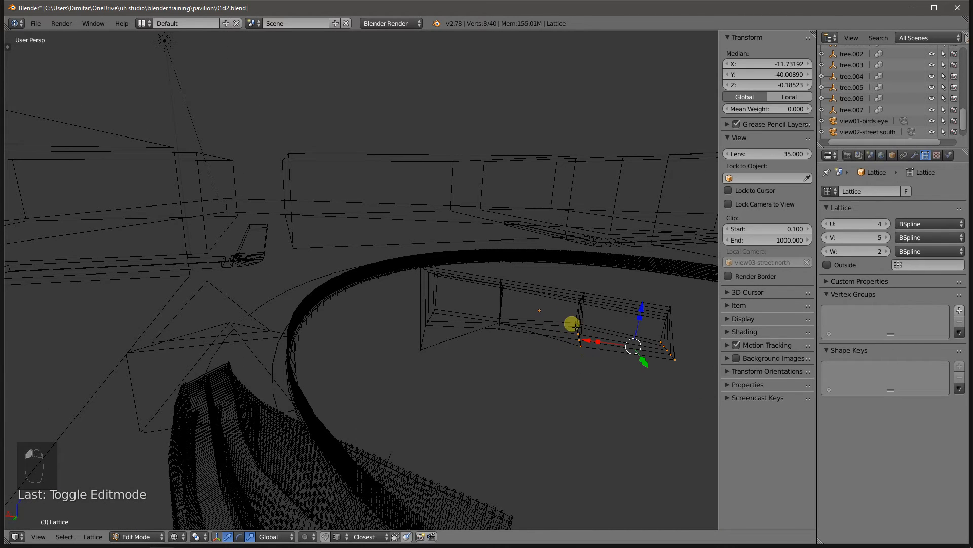
pyautogui.keyDown('shift'); pyautogui.moveTo(525, 367); pyautogui.dragTo(488, 310); pyautogui.keyUp('shift')
pyautogui.keyDown('shift'); pyautogui.moveTo(454, 365); pyautogui.dragTo(409, 304); pyautogui.keyUp('shift')
pyautogui.moveTo(487, 332)
pyautogui.mouseDown(button='middle')
pyautogui.moveTo(504, 348)
pyautogui.moveTo(478, 340)
pyautogui.mouseUp(button='middle')
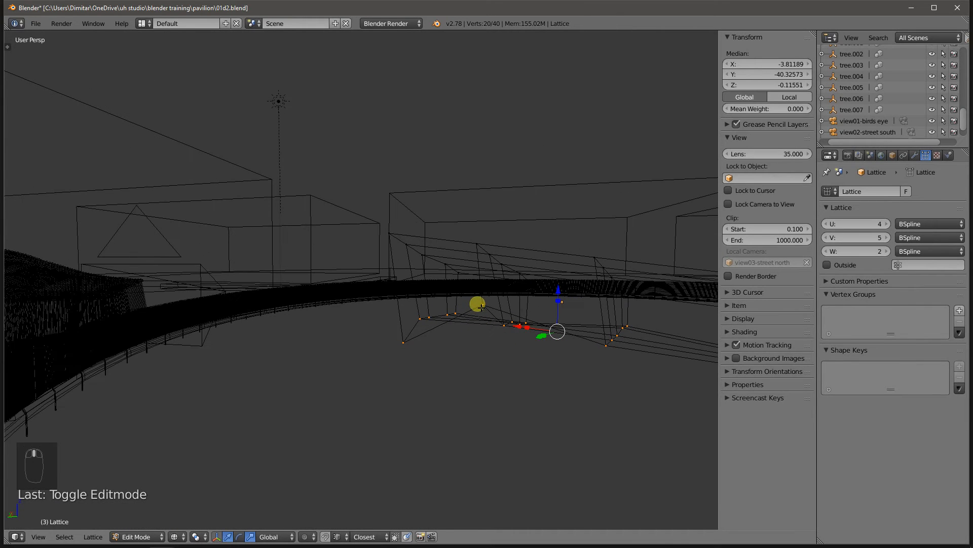
pyautogui.keyDown('shift'); pyautogui.click(500, 308); pyautogui.keyUp('shift')
pyautogui.moveTo(563, 291); pyautogui.dragTo(563, 299)
pyautogui.moveTo(406, 368); pyautogui.dragTo(460, 393, button='middle')
pyautogui.press('Tab')
pyautogui.scroll(-6, 384, 369)
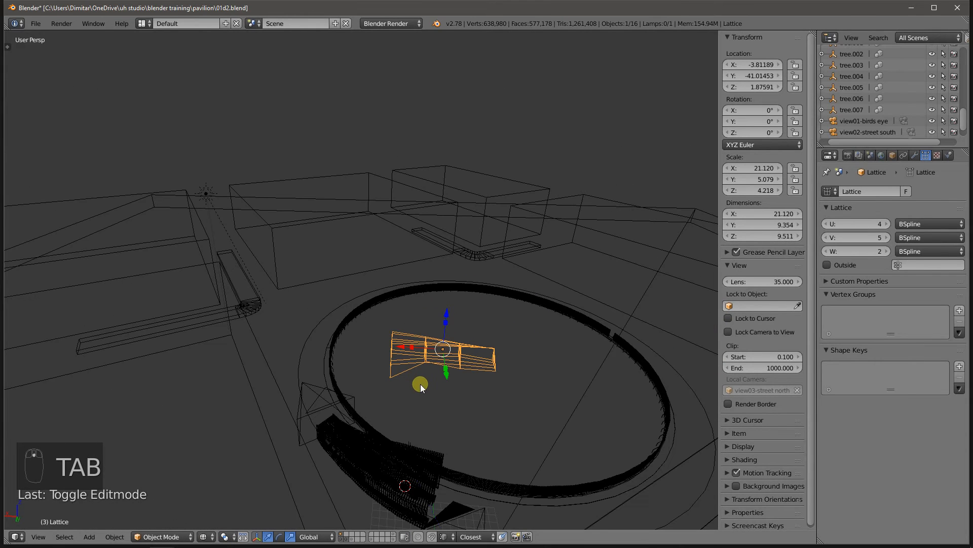
pyautogui.hotkey('ctrl', '4')
pyautogui.press('z')
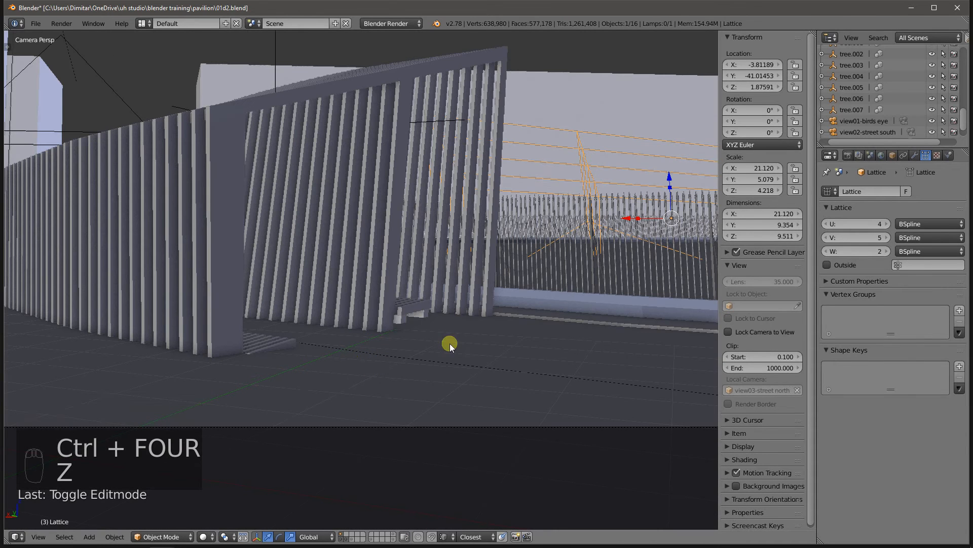
# Adjust the lattice's control points further along Z, and raise the whole lattice to a Z location of about 2.61
pyautogui.moveTo(402, 309); pyautogui.dragTo(364, 332, button='middle')
pyautogui.press('Tab')
pyautogui.click(501, 316)
pyautogui.moveTo(508, 277); pyautogui.dragTo(512, 225)
pyautogui.moveTo(260, 347); pyautogui.dragTo(283, 338, button='middle')
pyautogui.moveTo(508, 369); pyautogui.dragTo(504, 319, button='middle')
pyautogui.press('Tab')
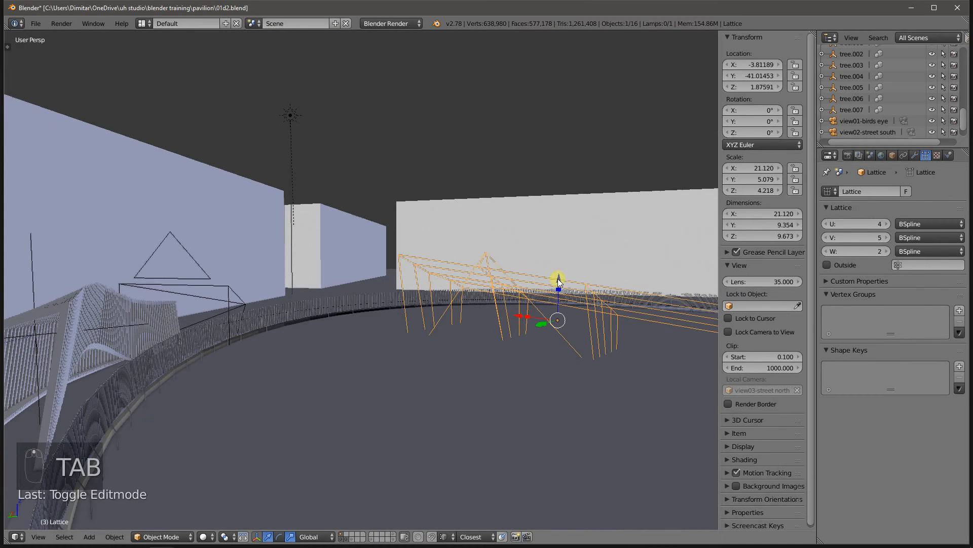
pyautogui.moveTo(558, 274); pyautogui.dragTo(556, 272)
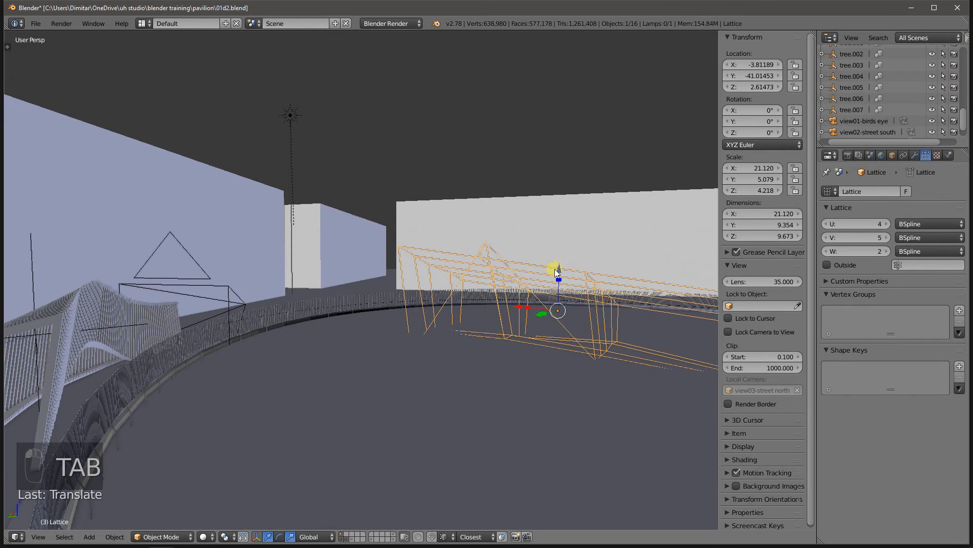
# Undo the last vertical moves of the whole lattice
pyautogui.moveTo(556, 273); pyautogui.dragTo(554, 274, button='middle')
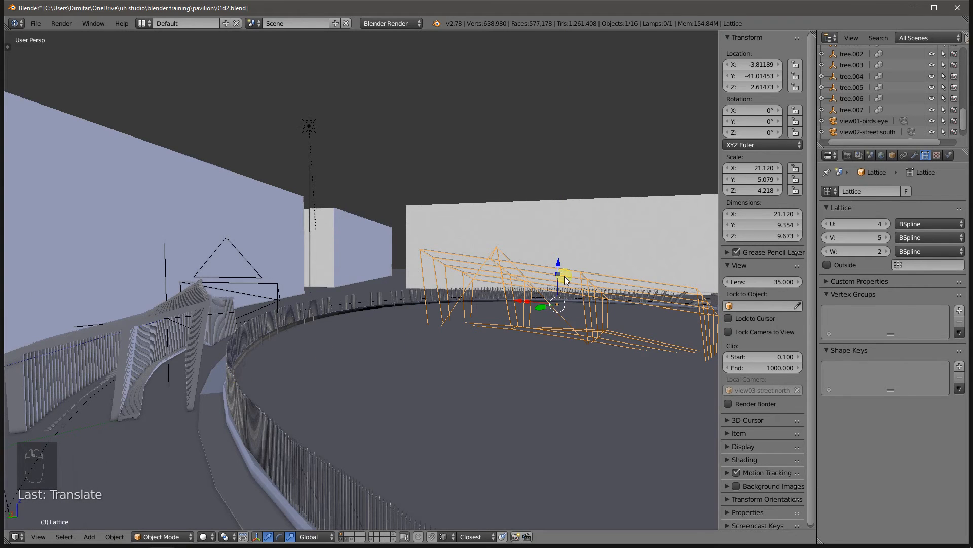
pyautogui.moveTo(559, 260)
pyautogui.mouseDown()
pyautogui.moveTo(556, 245)
pyautogui.moveTo(556, 259)
pyautogui.mouseUp()
pyautogui.rightClick(555, 258)
pyautogui.hotkey('ctrl', 'z')
pyautogui.moveTo(439, 354); pyautogui.dragTo(443, 352, button='middle')
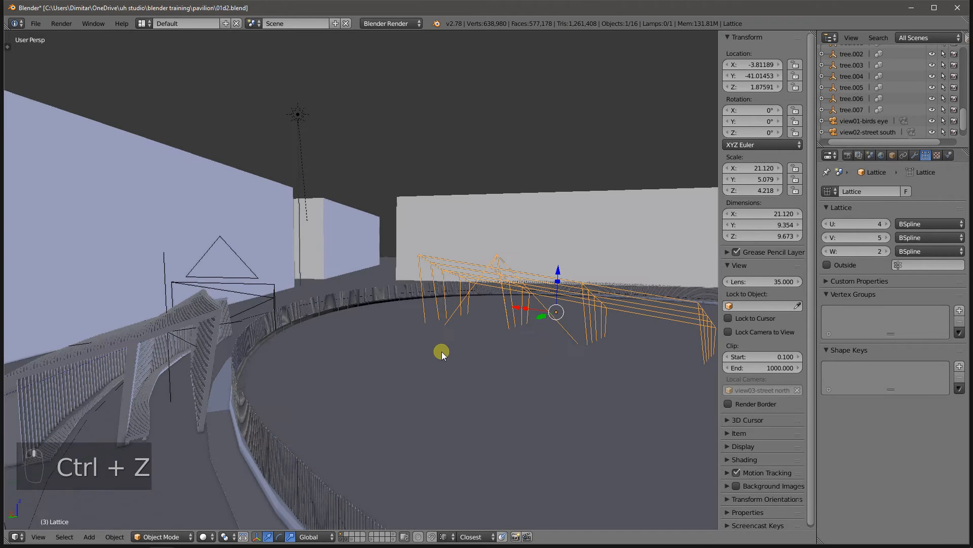
# Edit the lattice's control points in wireframe shading and isolate the lattice in local view
pyautogui.press('Tab')
pyautogui.moveTo(521, 337); pyautogui.dragTo(529, 337, button='middle')
pyautogui.press('z')
pyautogui.rightClick(633, 358)
pyautogui.moveTo(616, 352); pyautogui.dragTo(492, 344, button='middle')
pyautogui.rightClick(453, 323)
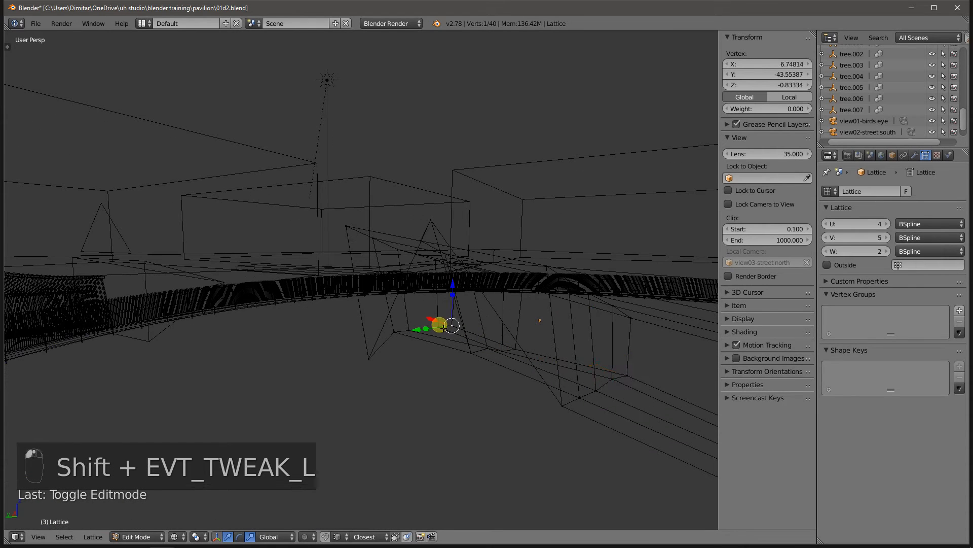
pyautogui.moveTo(417, 348); pyautogui.dragTo(447, 363, button='middle')
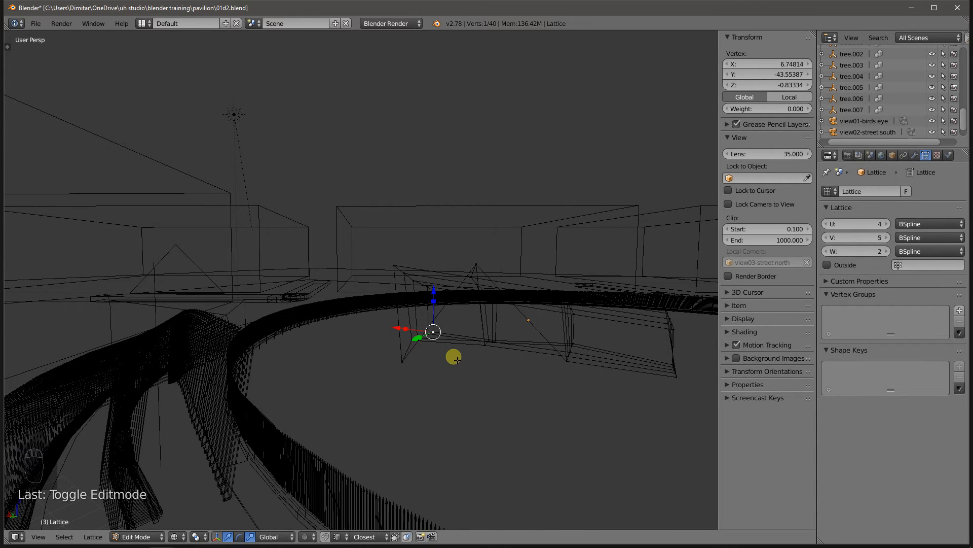
pyautogui.hotkey('shift', '/')
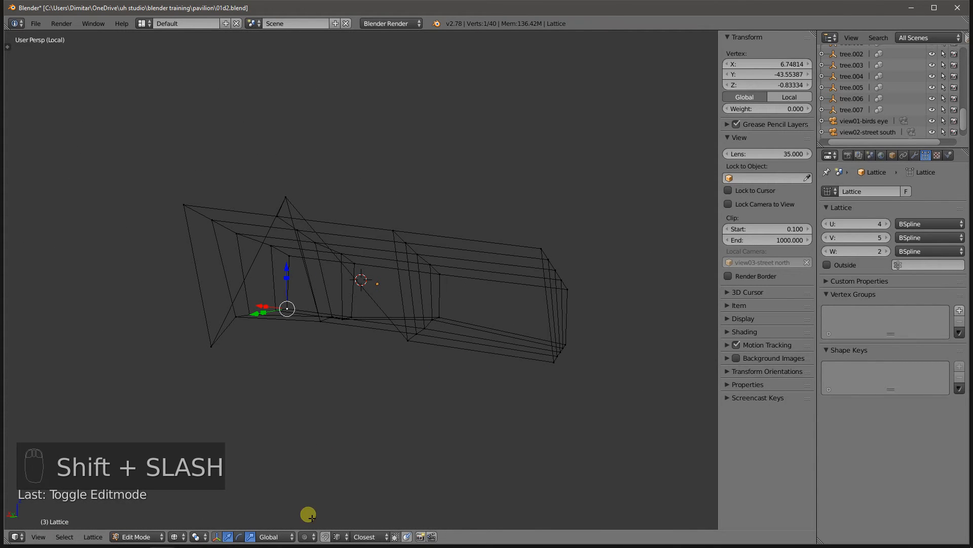
pyautogui.moveTo(342, 358); pyautogui.dragTo(682, 434, button='middle')
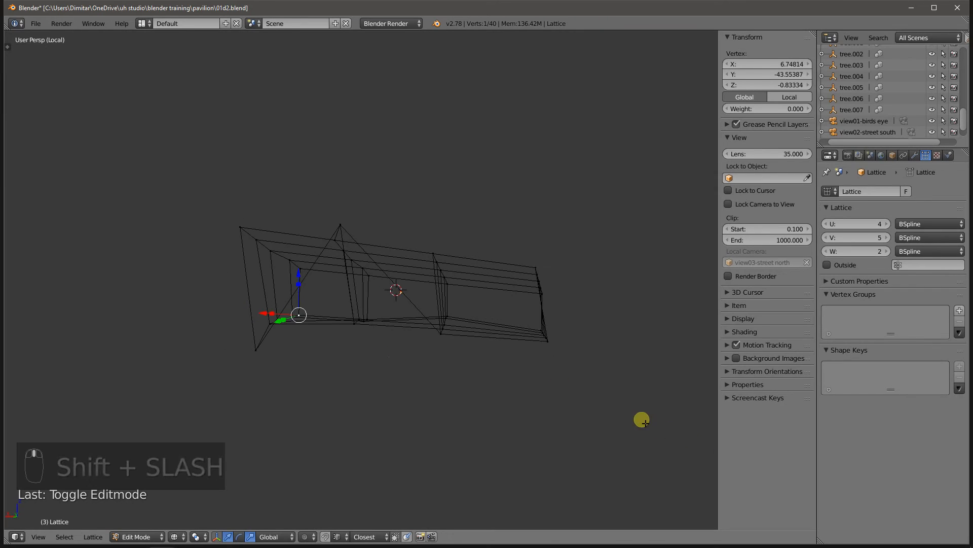
# Flatten the lattice's bottom control points to one level by scaling along Z, and bring back the full scene in solid shading
pyautogui.moveTo(642, 420); pyautogui.dragTo(322, 329)
pyautogui.moveTo(600, 409); pyautogui.dragTo(213, 307)
pyautogui.moveTo(329, 355); pyautogui.dragTo(523, 292, button='middle')
pyautogui.moveTo(266, 352); pyautogui.dragTo(396, 343, button='middle')
pyautogui.press('s')
pyautogui.press('z')
pyautogui.click(358, 346)
pyautogui.hotkey('shift', 'space')
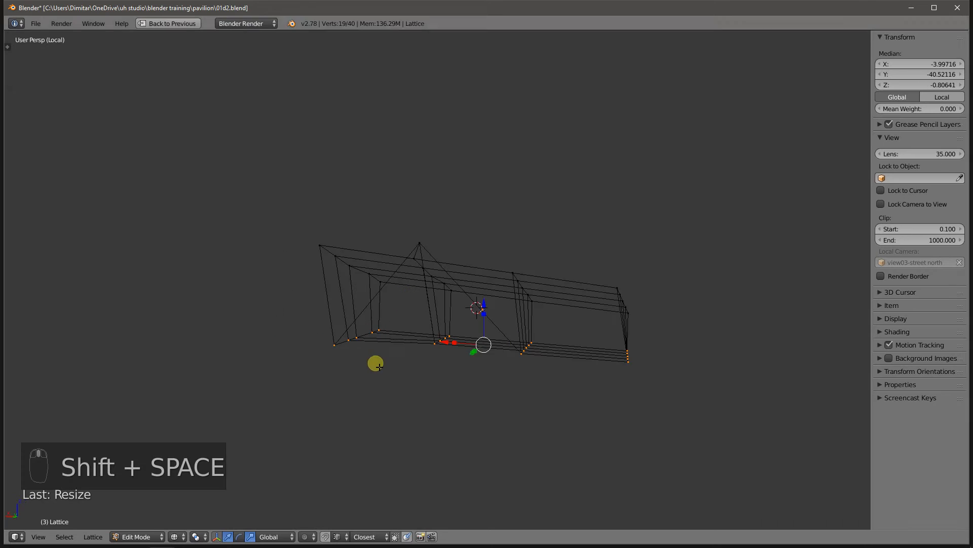
pyautogui.hotkey('shift', 'space')
pyautogui.hotkey('shift', '/')
pyautogui.moveTo(245, 385)
pyautogui.mouseDown(button='middle')
pyautogui.moveTo(358, 385)
pyautogui.moveTo(328, 361)
pyautogui.mouseUp(button='middle')
pyautogui.press('z')
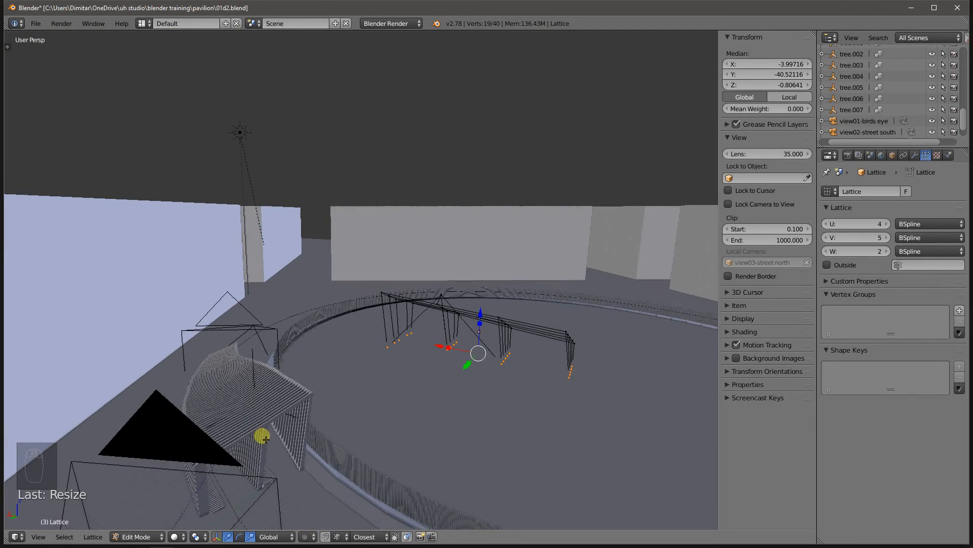
# Set the median Z of the bottom control points to 0 and inspect the pavilion's base
pyautogui.moveTo(263, 434); pyautogui.dragTo(257, 333, button='middle')
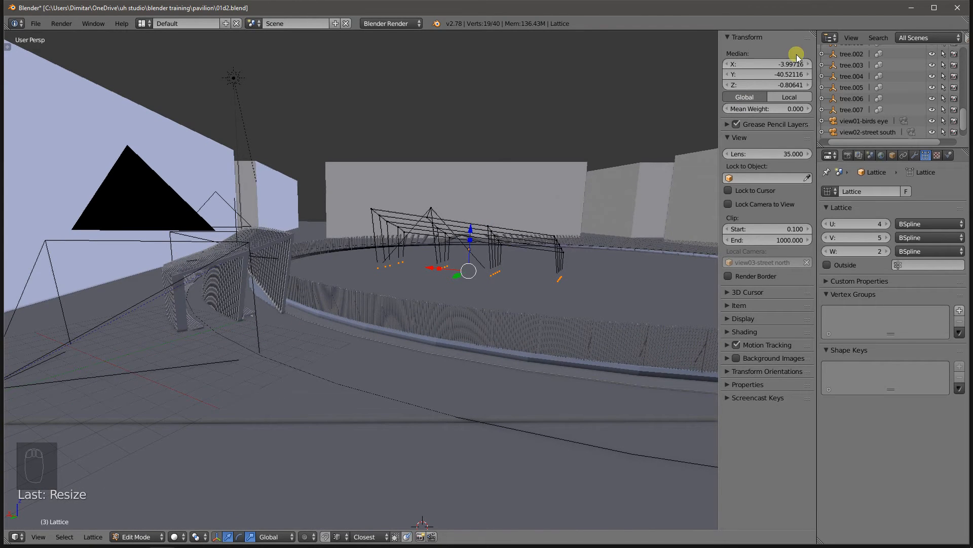
pyautogui.click(756, 87)
pyautogui.write('0')
pyautogui.press('Return')
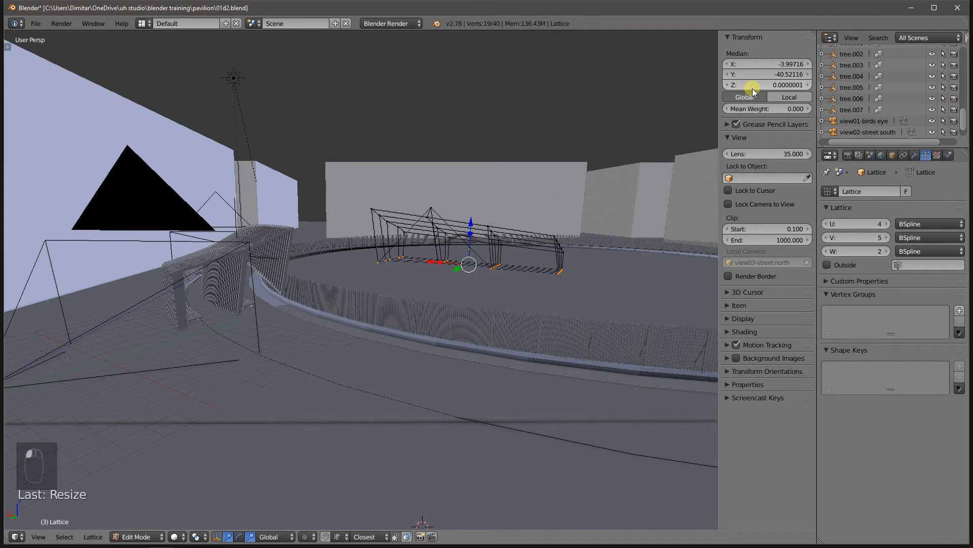
pyautogui.moveTo(218, 267); pyautogui.dragTo(256, 347, button='middle')
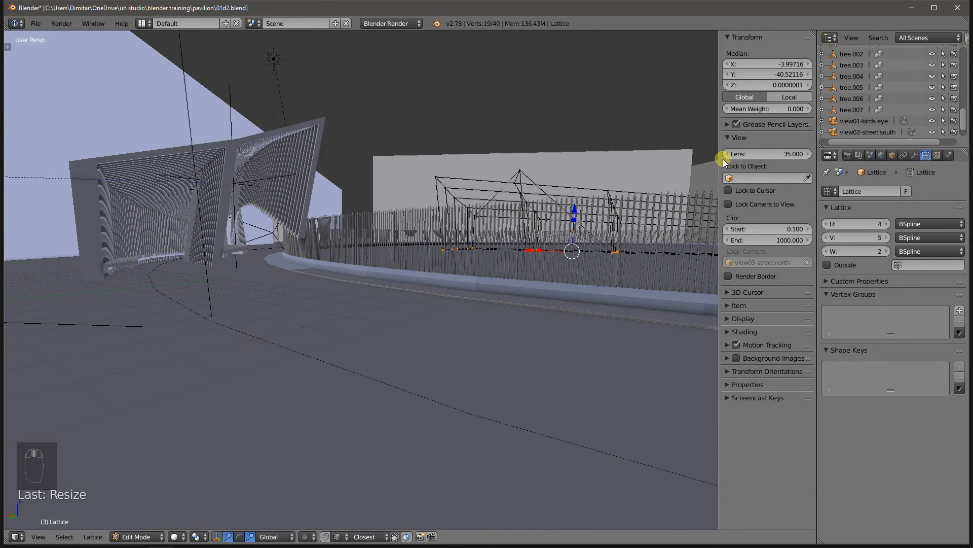
# Try median Z values of -0.3 and 0.5 for the bottom control points
pyautogui.click(781, 86)
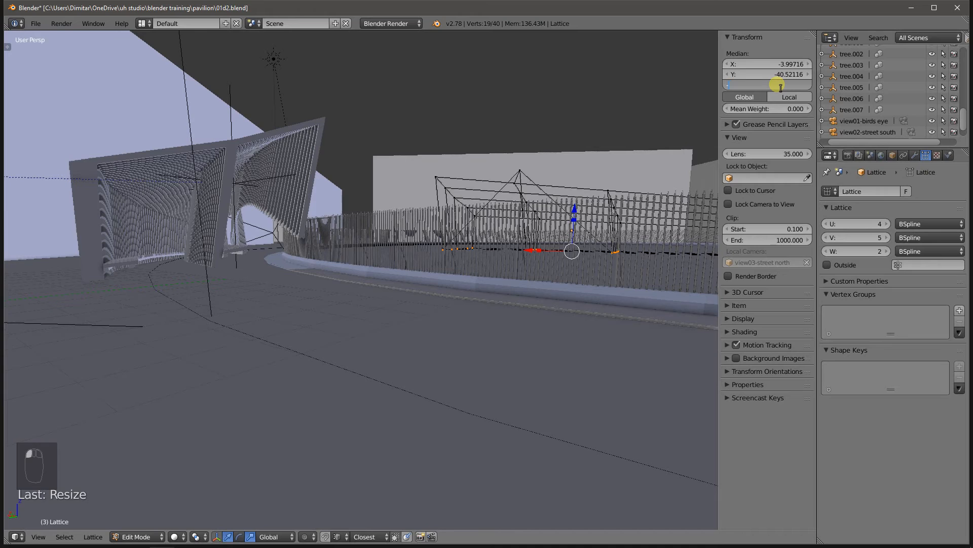
pyautogui.write('-.3')
pyautogui.press('Return')
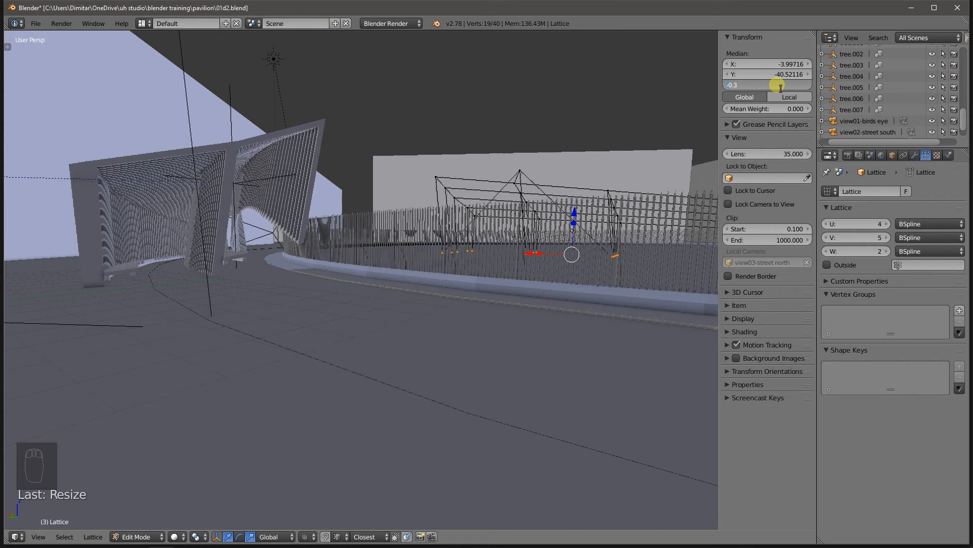
pyautogui.press('Right')
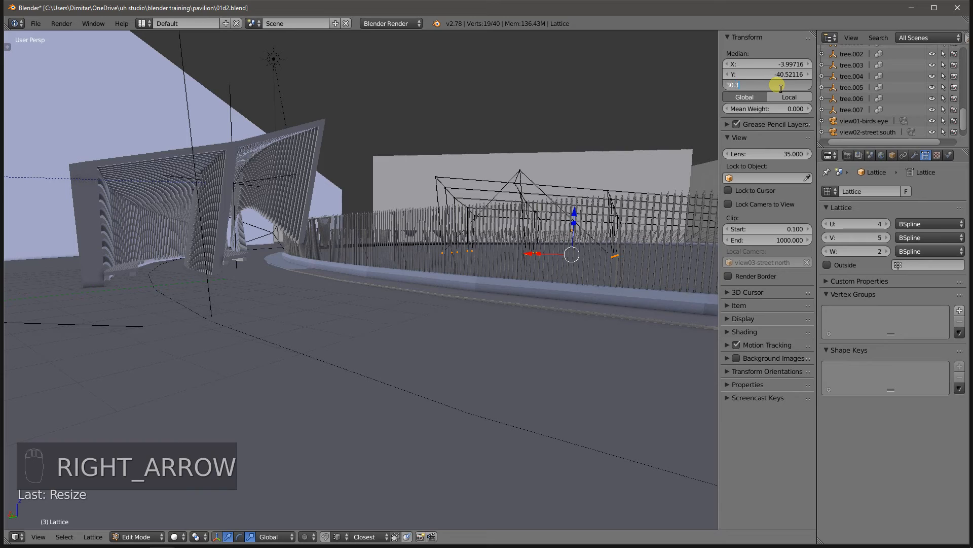
pyautogui.press('BackSpace')
pyautogui.press('BackSpace')
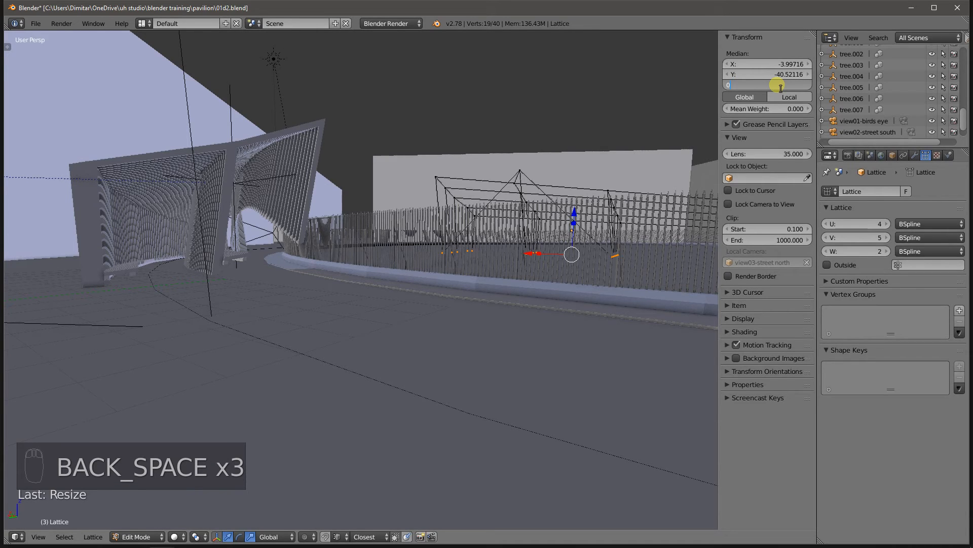
pyautogui.write('.5')
pyautogui.press('Return')
# Set the median Z of the lattice's bottom control points to -0.5
pyautogui.click(780, 86)
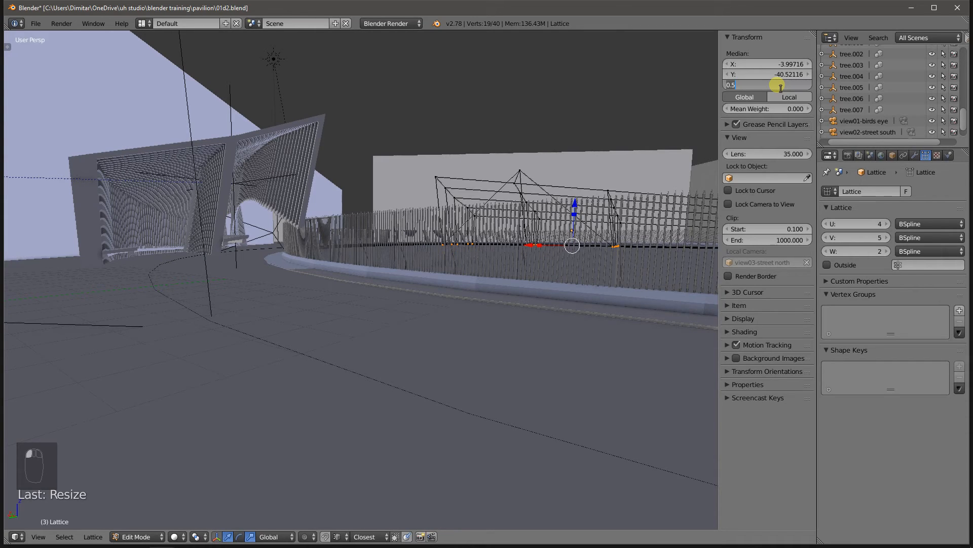
pyautogui.write('-0.5')
pyautogui.press('Return')
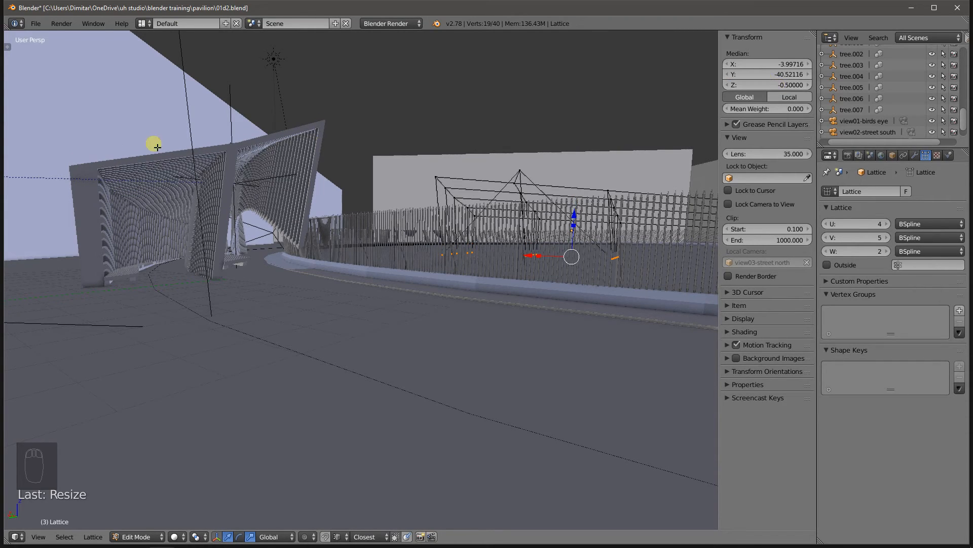
# Lower the single bottom corner control point at the lattice's positive X end to a Z of about -3.95
pyautogui.moveTo(240, 241); pyautogui.dragTo(348, 274, button='middle')
pyautogui.rightClick(447, 250)
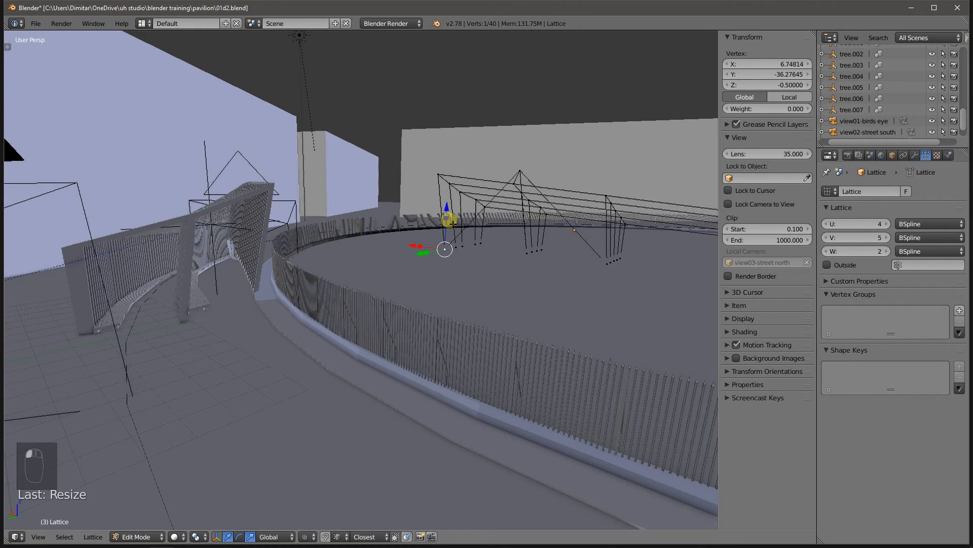
pyautogui.moveTo(447, 209); pyautogui.dragTo(445, 246)
pyautogui.moveTo(444, 246)
pyautogui.mouseDown(button='middle')
pyautogui.moveTo(302, 278)
pyautogui.moveTo(342, 283)
pyautogui.moveTo(374, 270)
pyautogui.moveTo(317, 280)
pyautogui.moveTo(319, 289)
pyautogui.moveTo(547, 352)
pyautogui.mouseUp(button='middle')
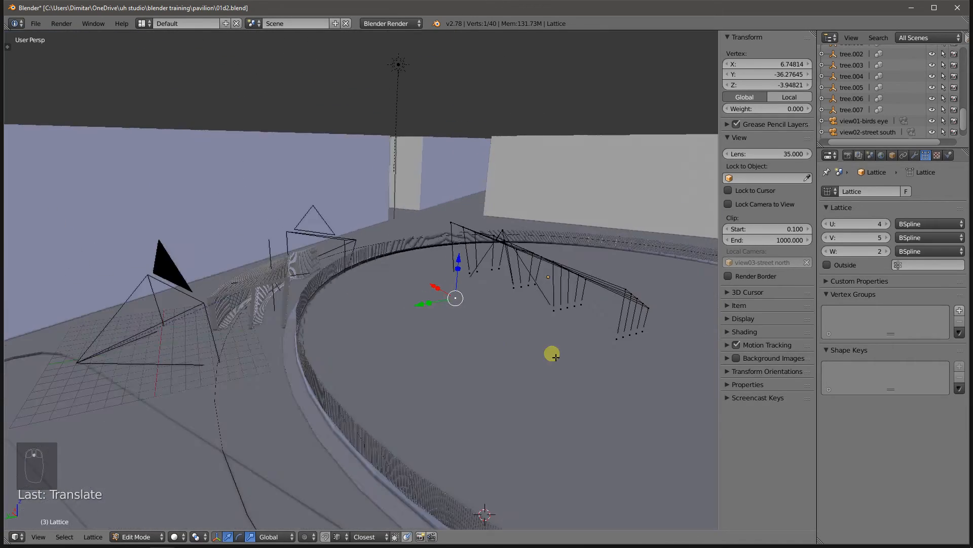
# Increase the lattice's U resolution to 5 while viewing the control points in wireframe
pyautogui.press('z')
pyautogui.scroll(3, 613, 325)
pyautogui.click(547, 290)
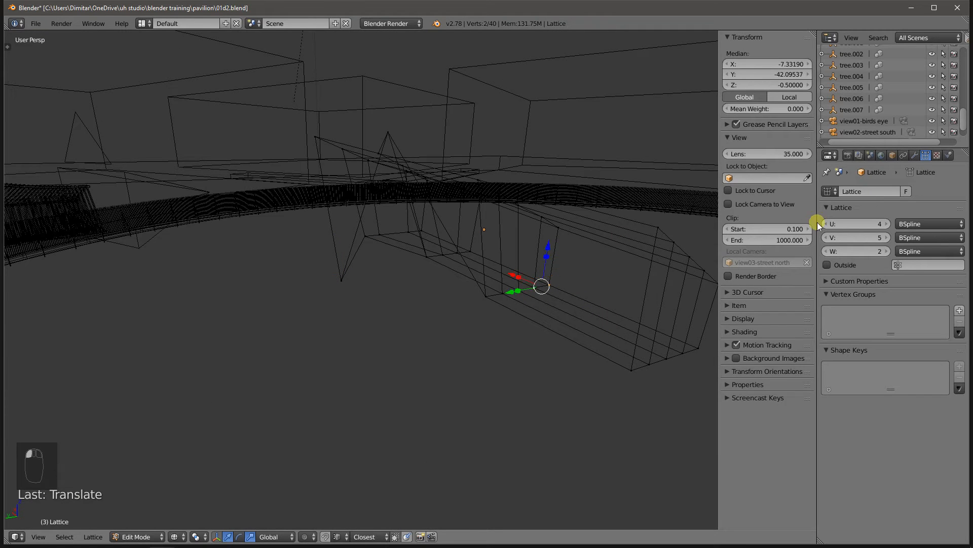
pyautogui.click(887, 224)
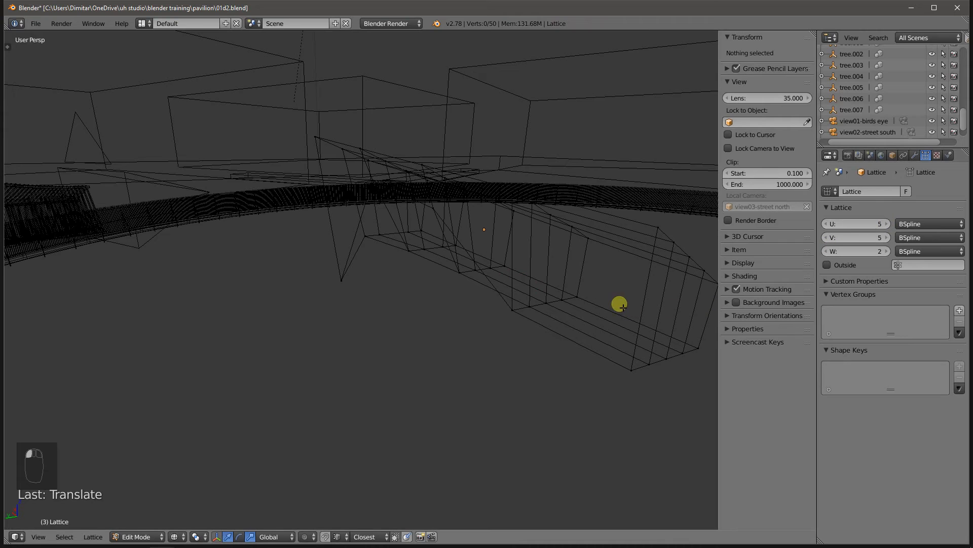
# Raise two neighbouring bottom control points of the lattice's second-to-last row to a median Z of about 3.26
pyautogui.click(587, 300)
pyautogui.press('a')
pyautogui.click(568, 305)
pyautogui.keyDown('shift'); pyautogui.click(588, 299); pyautogui.keyUp('shift')
pyautogui.moveTo(581, 261); pyautogui.dragTo(576, 236)
pyautogui.moveTo(576, 237); pyautogui.dragTo(472, 267, button='middle')
pyautogui.moveTo(679, 199); pyautogui.dragTo(680, 185)
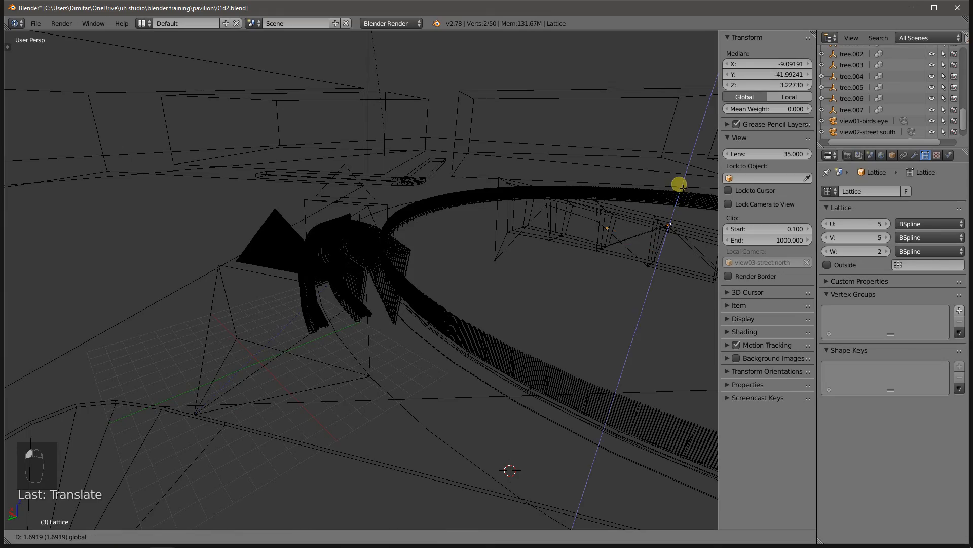
pyautogui.moveTo(384, 218); pyautogui.dragTo(245, 263, button='middle')
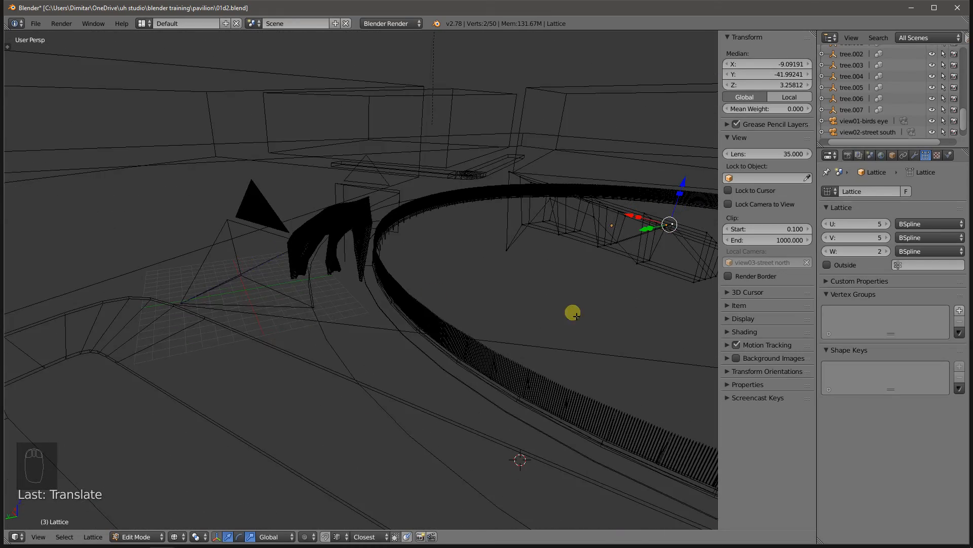
# Lower two bottom control points at the lattice's negative X end to a median Z of about -1.74, and check the pavilion through the camera
pyautogui.moveTo(572, 310); pyautogui.dragTo(483, 311, button='middle')
pyautogui.click(606, 286)
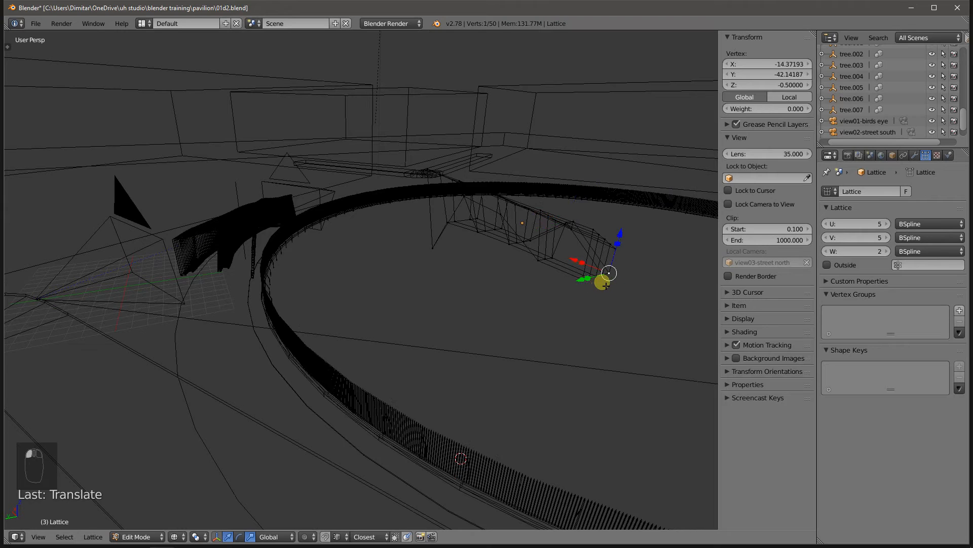
pyautogui.moveTo(620, 233); pyautogui.dragTo(619, 245)
pyautogui.moveTo(151, 243)
pyautogui.mouseDown(button='middle')
pyautogui.moveTo(285, 284)
pyautogui.moveTo(299, 236)
pyautogui.mouseUp(button='middle')
pyautogui.press('z')
pyautogui.scroll(-2, 302, 306)
pyautogui.moveTo(307, 307)
pyautogui.mouseDown(button='middle')
pyautogui.moveTo(336, 327)
pyautogui.moveTo(311, 325)
pyautogui.moveTo(346, 325)
pyautogui.moveTo(306, 352)
pyautogui.moveTo(293, 348)
pyautogui.mouseUp(button='middle')
pyautogui.scroll(-1, 339, 330)
pyautogui.scroll(2, 327, 347)
pyautogui.moveTo(207, 299); pyautogui.dragTo(208, 327, button='middle')
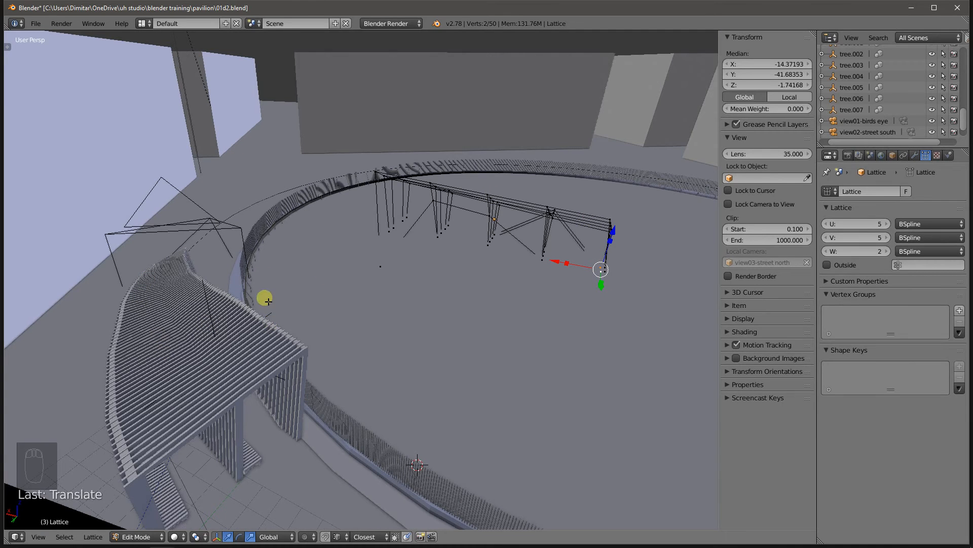
pyautogui.press('Tab')
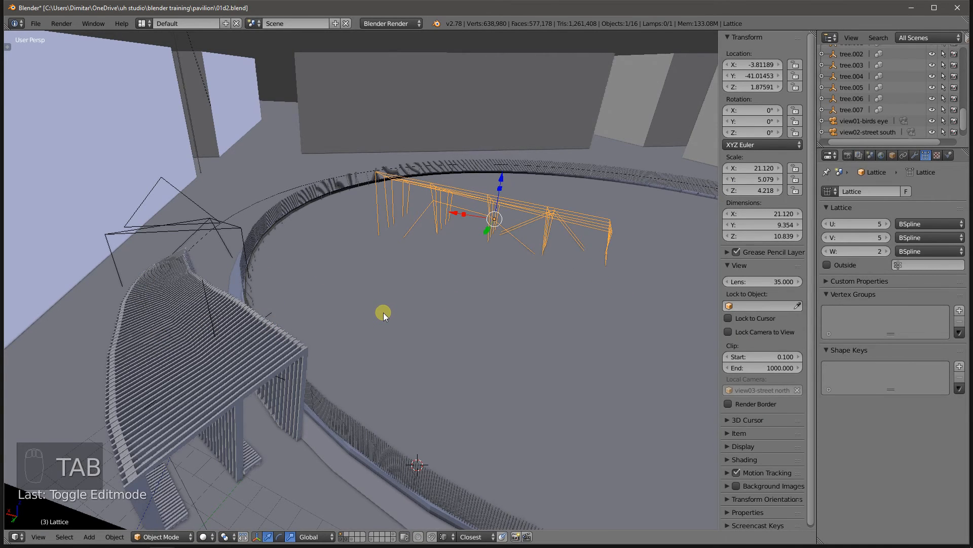
pyautogui.hotkey('ctrl', '4')
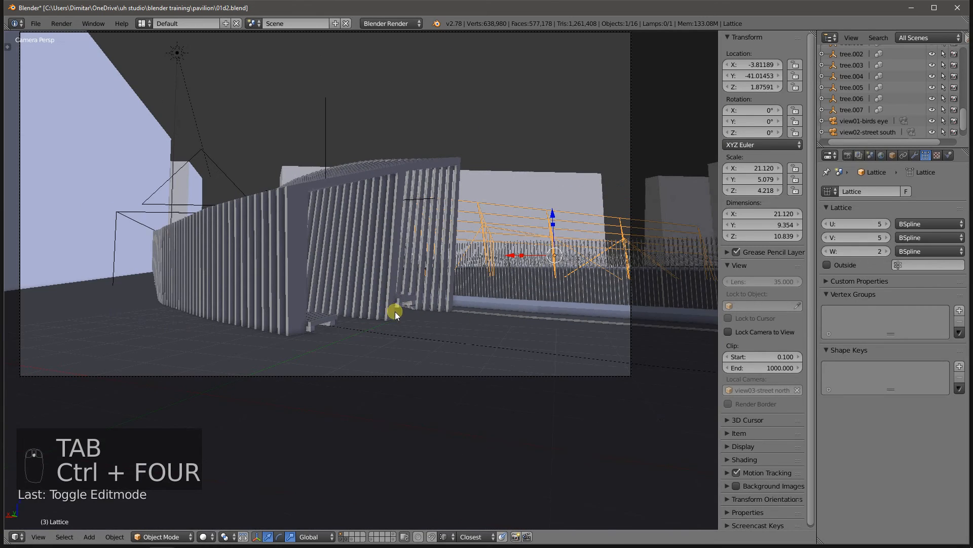
# Examine which material is assigned to the pavilion's slats, benches and edge strips
pyautogui.rightClick(387, 200)
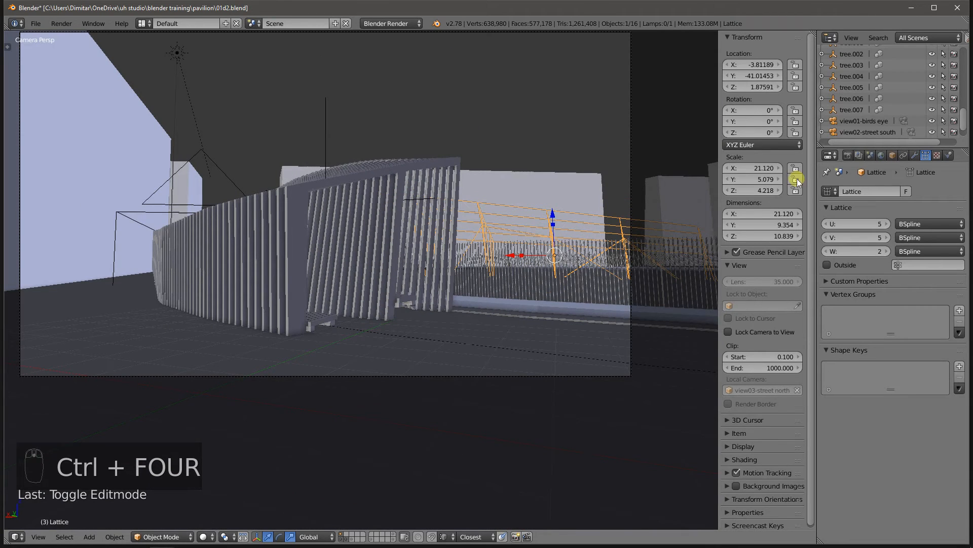
pyautogui.click(915, 156)
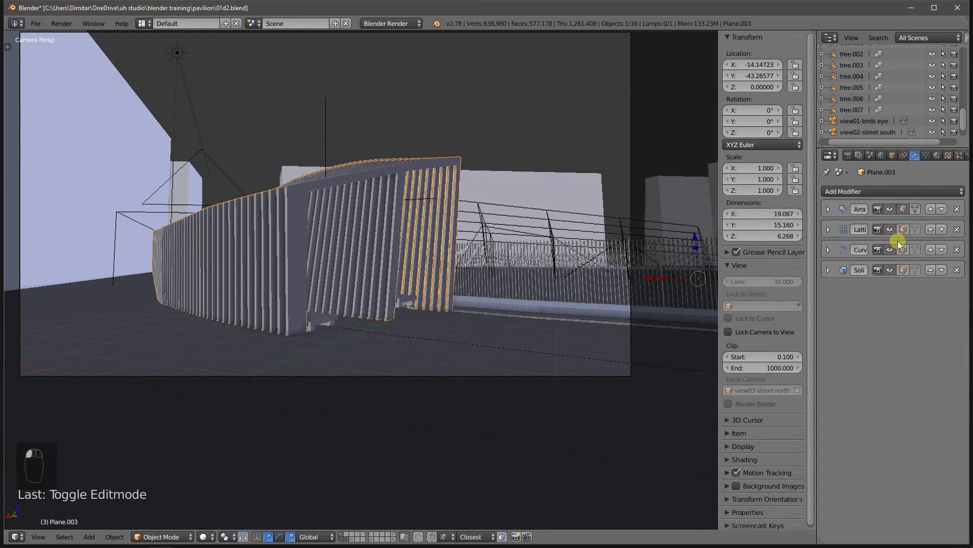
pyautogui.click(935, 155)
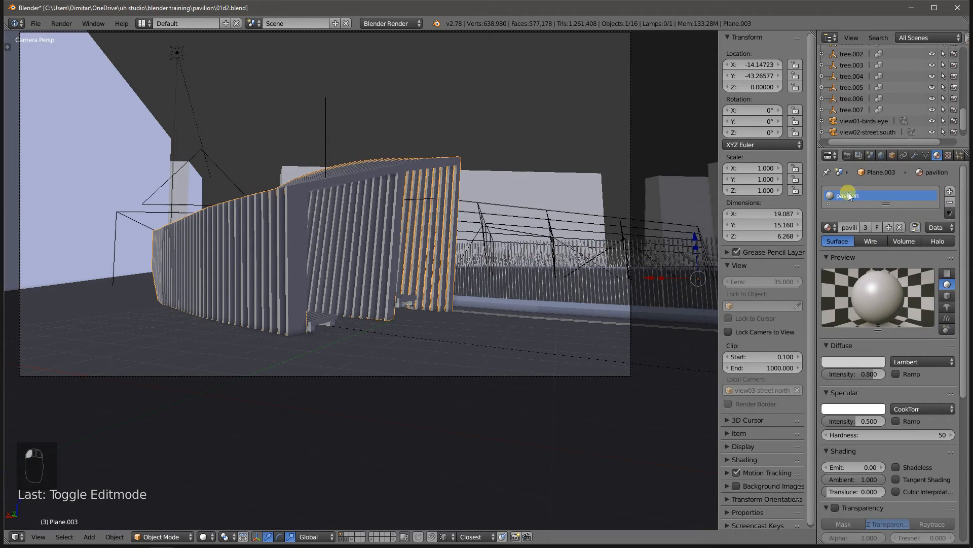
pyautogui.press('z')
pyautogui.rightClick(334, 324)
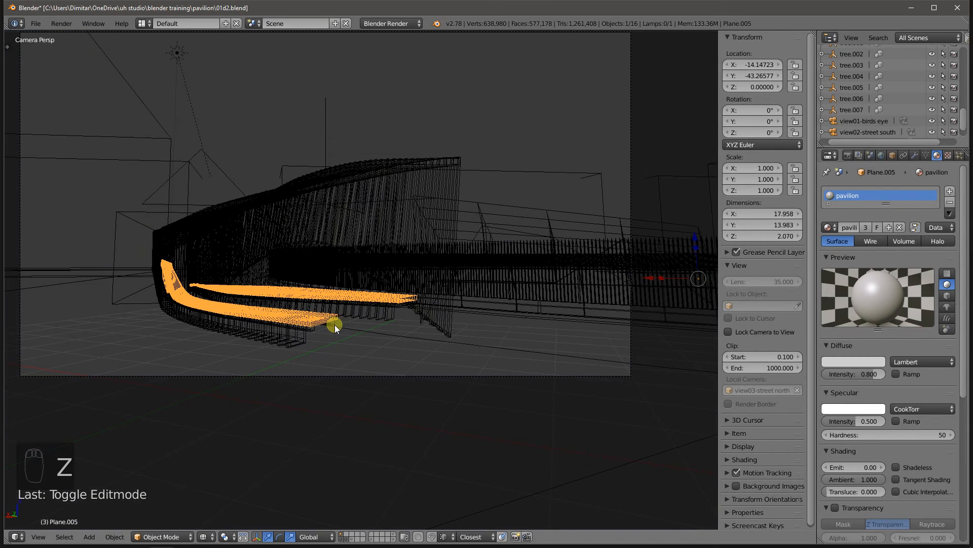
pyautogui.rightClick(290, 345)
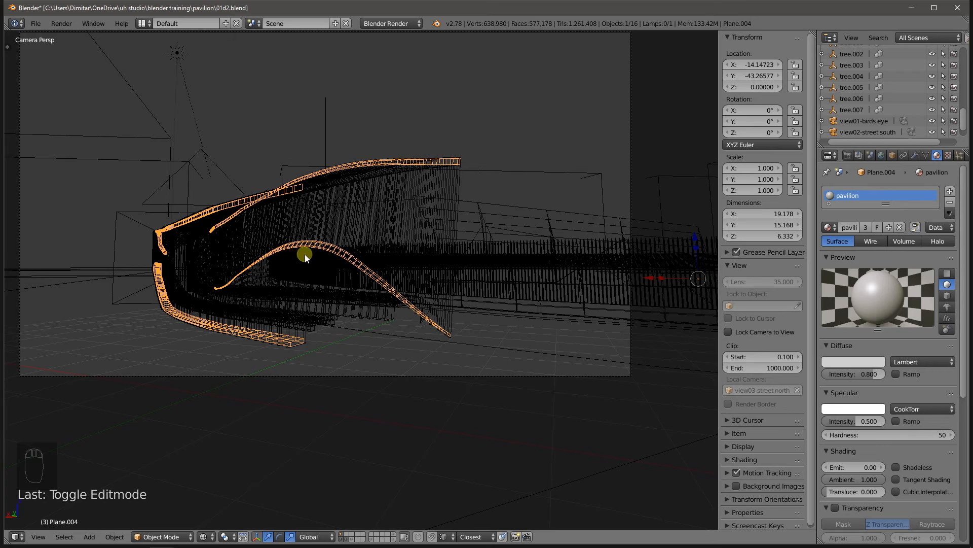
pyautogui.press('z')
pyautogui.moveTo(434, 257); pyautogui.dragTo(397, 311, button='middle')
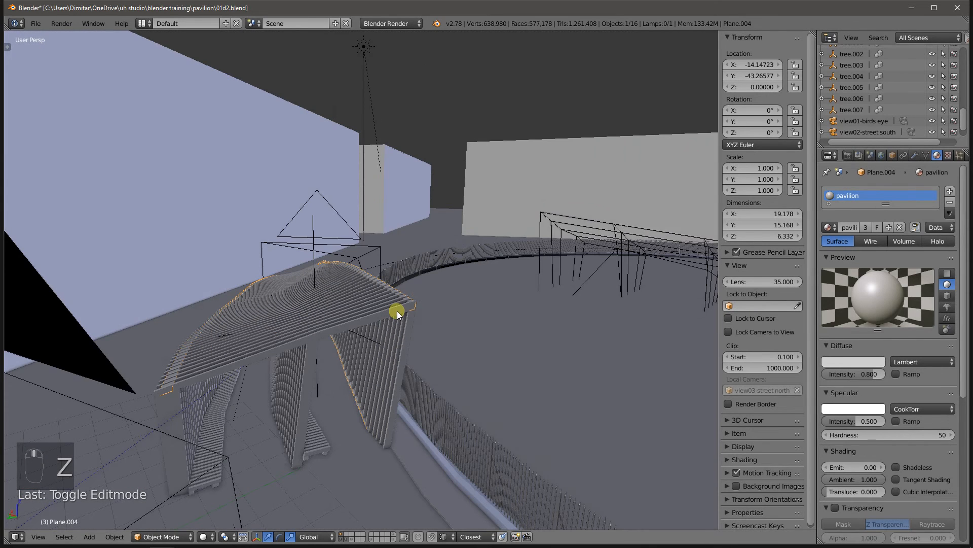
# Show an additional scene layer and select the surrounding context object to view its material
pyautogui.keyDown('shift'); pyautogui.click(351, 538); pyautogui.keyUp('shift')
pyautogui.scroll(-5, 446, 304)
pyautogui.scroll(5, 449, 306)
pyautogui.moveTo(461, 297); pyautogui.dragTo(446, 300, button='middle')
pyautogui.scroll(-4, 454, 295)
pyautogui.scroll(-7, 455, 294)
pyautogui.moveTo(185, 243); pyautogui.dragTo(180, 393, button='middle')
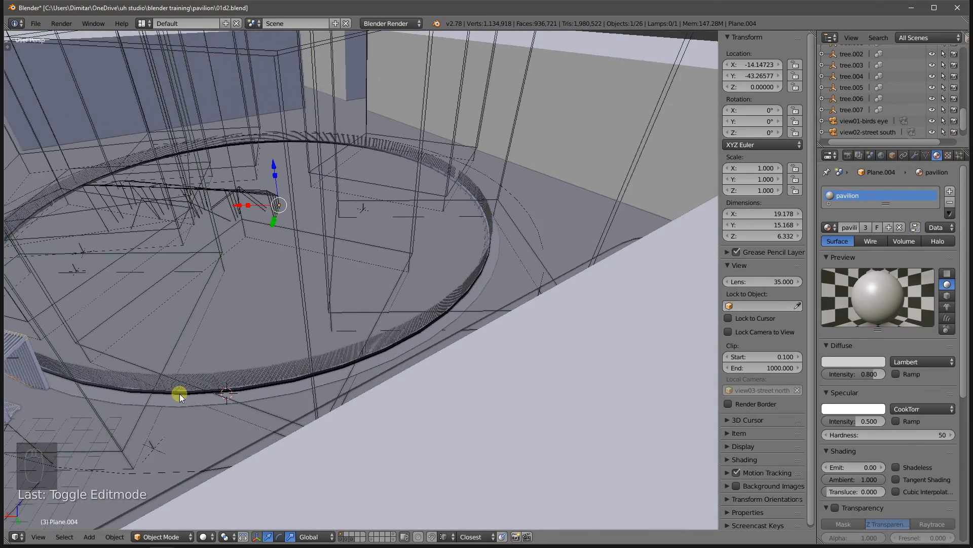
pyautogui.rightClick(136, 424)
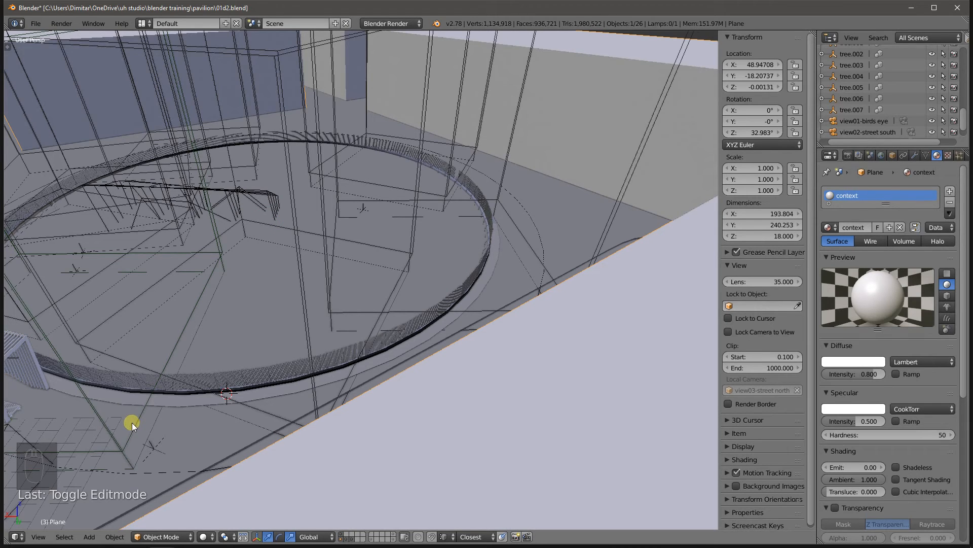
# Replace the leaves object's material with a new one named leaves and darken its diffuse colour to a grey of about 0.355
pyautogui.press('z')
pyautogui.rightClick(135, 424)
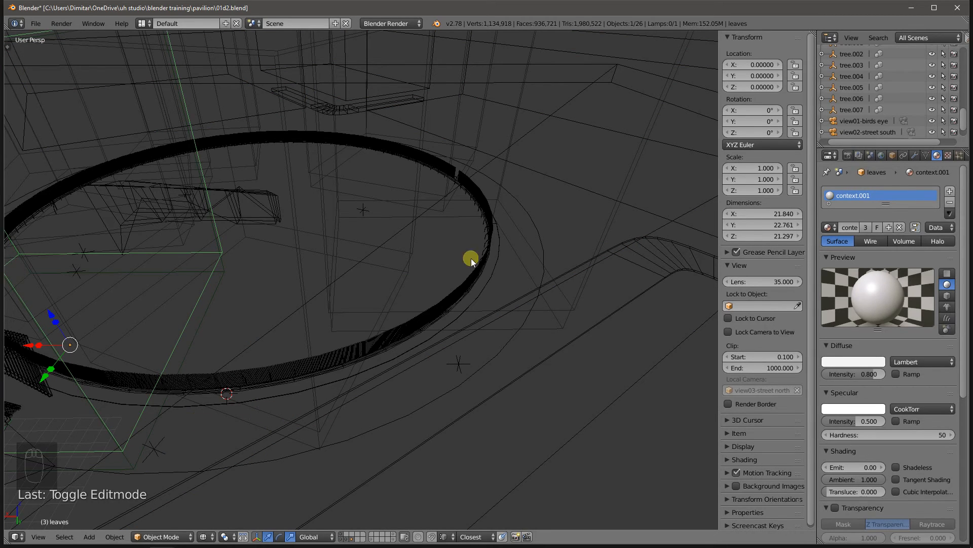
pyautogui.click(901, 227)
pyautogui.click(854, 226)
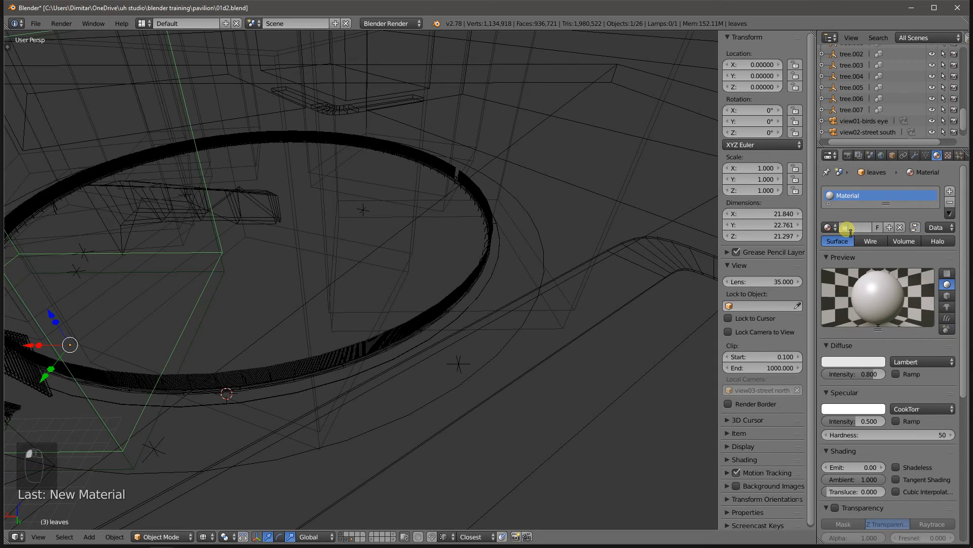
pyautogui.click(852, 361)
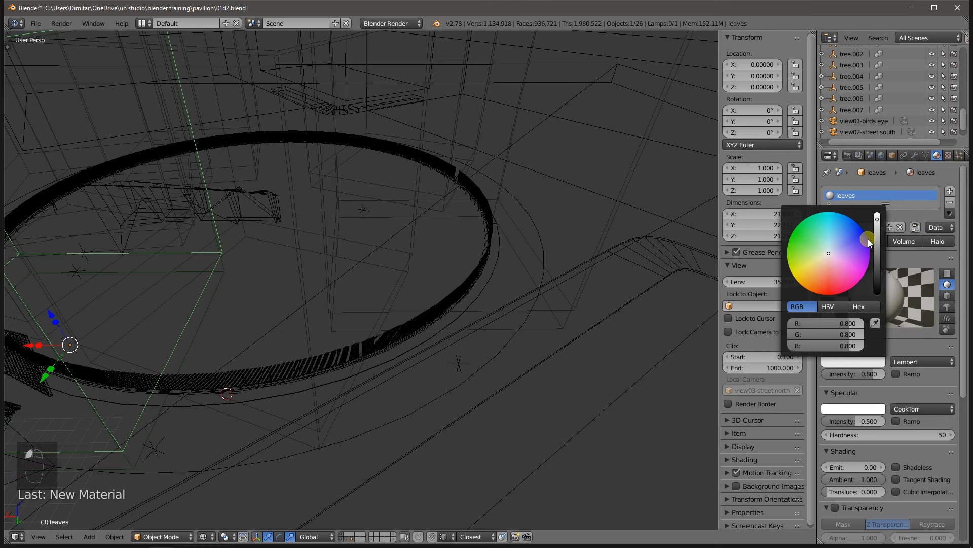
pyautogui.moveTo(878, 228); pyautogui.dragTo(878, 243)
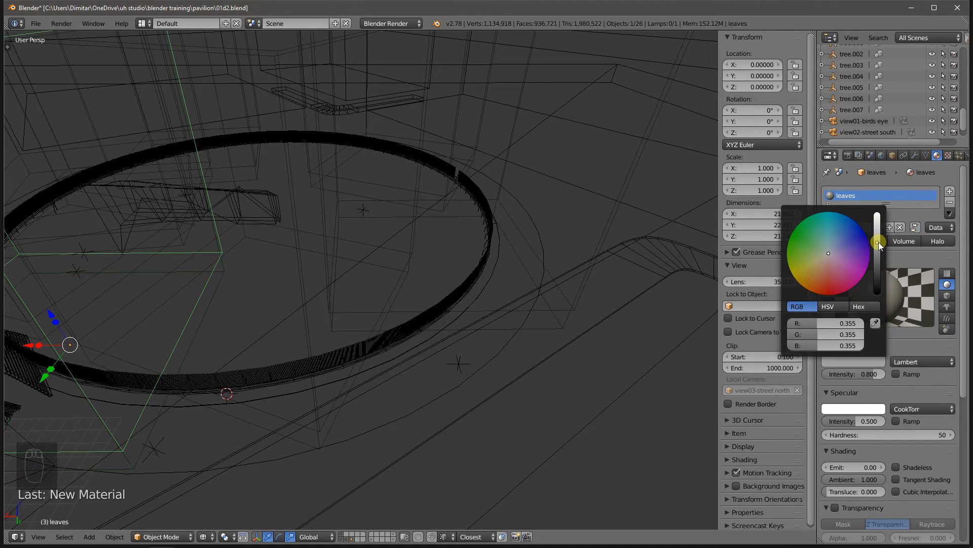
# Replace the tree object's material with a new one named tree and darken its diffuse colour to a dark grey
pyautogui.rightClick(137, 459)
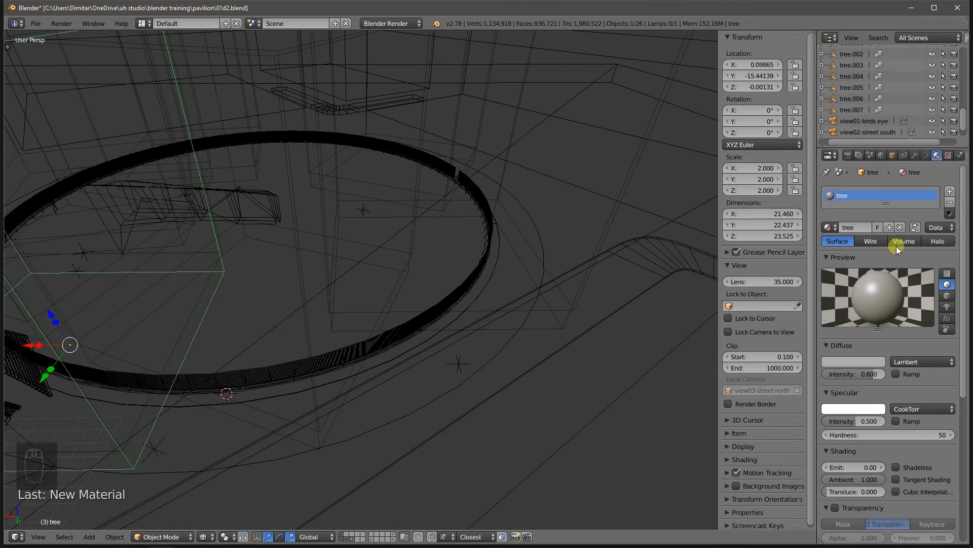
pyautogui.click(900, 228)
pyautogui.click(855, 227)
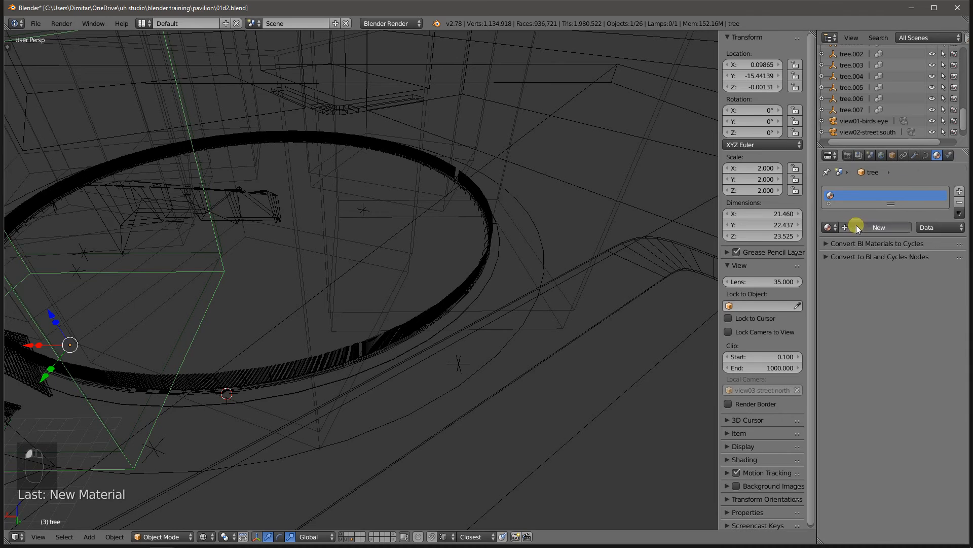
pyautogui.write('ree')
pyautogui.press('Return')
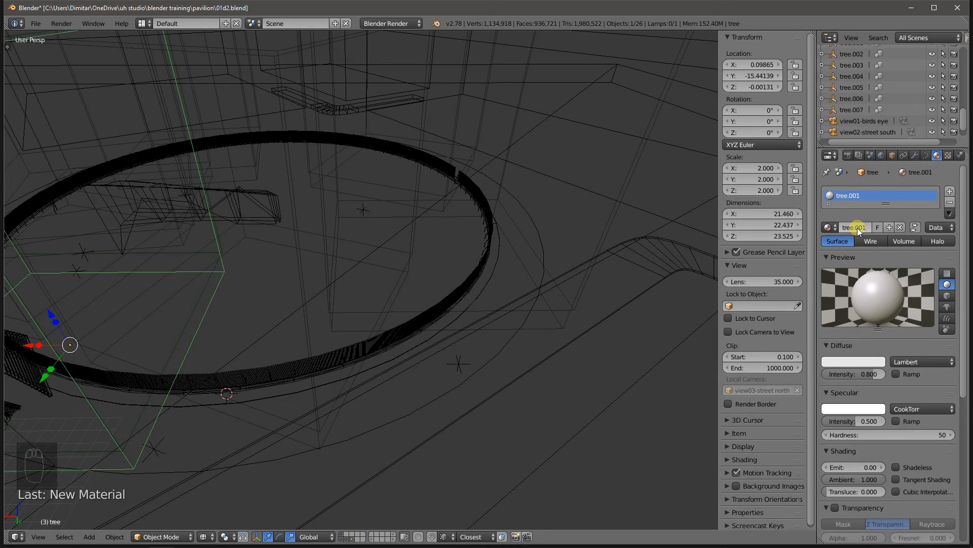
pyautogui.click(829, 227)
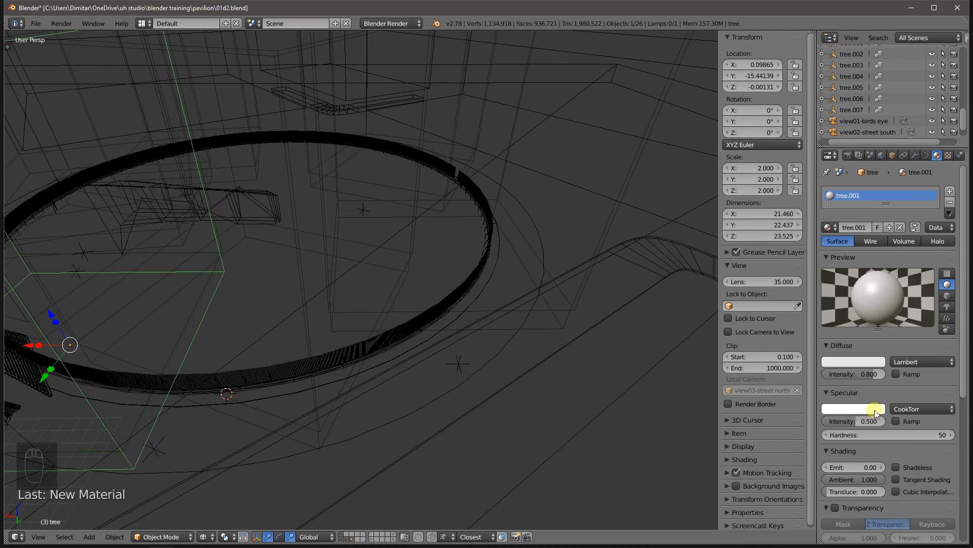
pyautogui.click(858, 362)
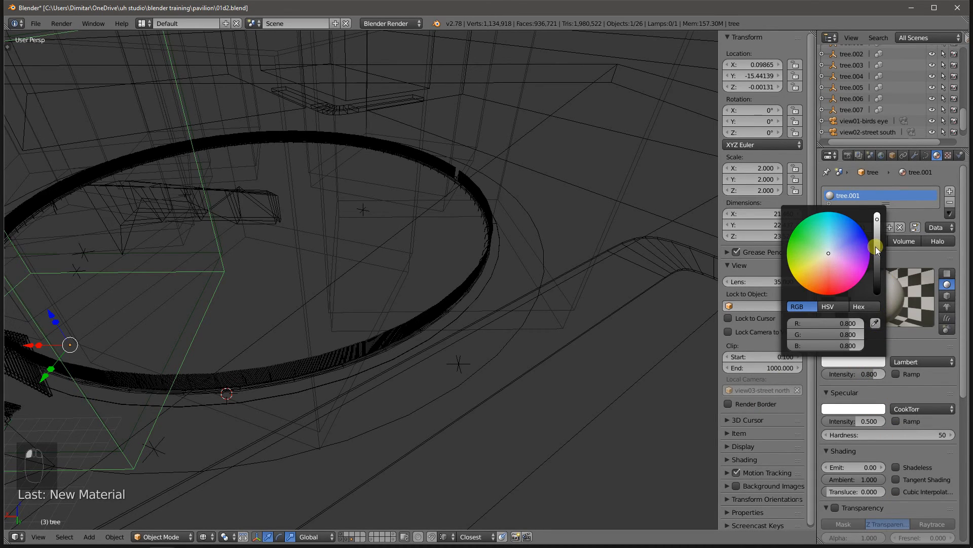
pyautogui.moveTo(876, 247); pyautogui.dragTo(877, 258)
# Preview the rendered pavilion through the active camera, then return the viewport to wireframe
pyautogui.scroll(-2, 449, 288)
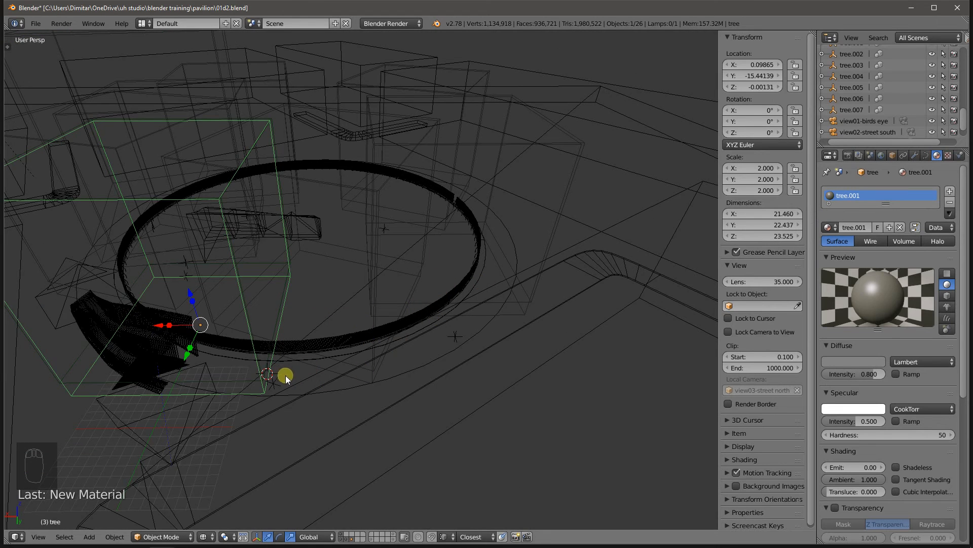
pyautogui.hotkey('ctrl', '4')
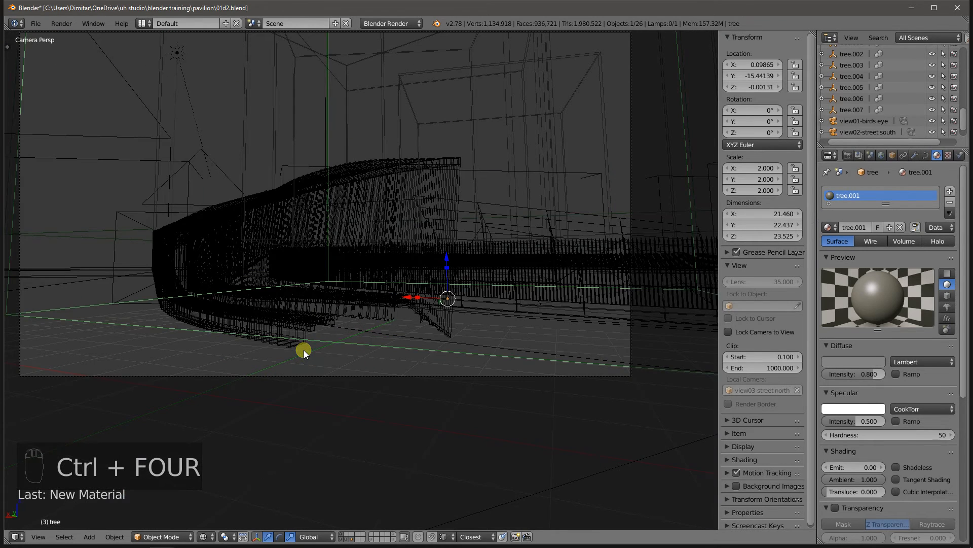
pyautogui.press('z')
pyautogui.hotkey('shift', 'z')
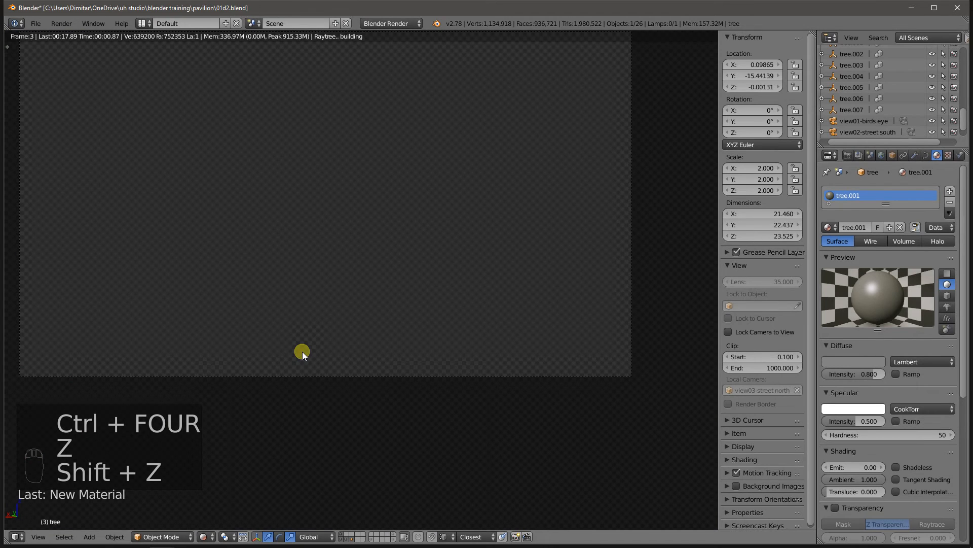
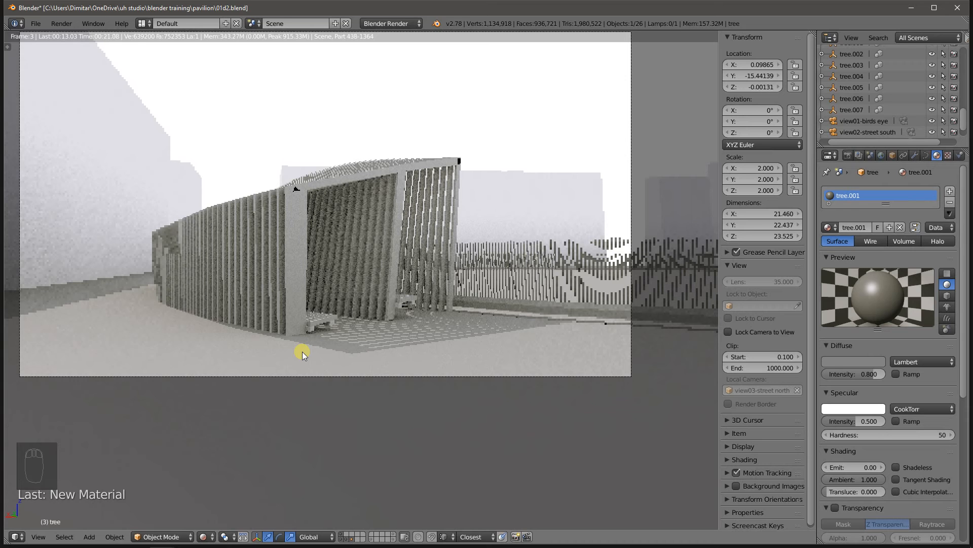
pyautogui.press('z')
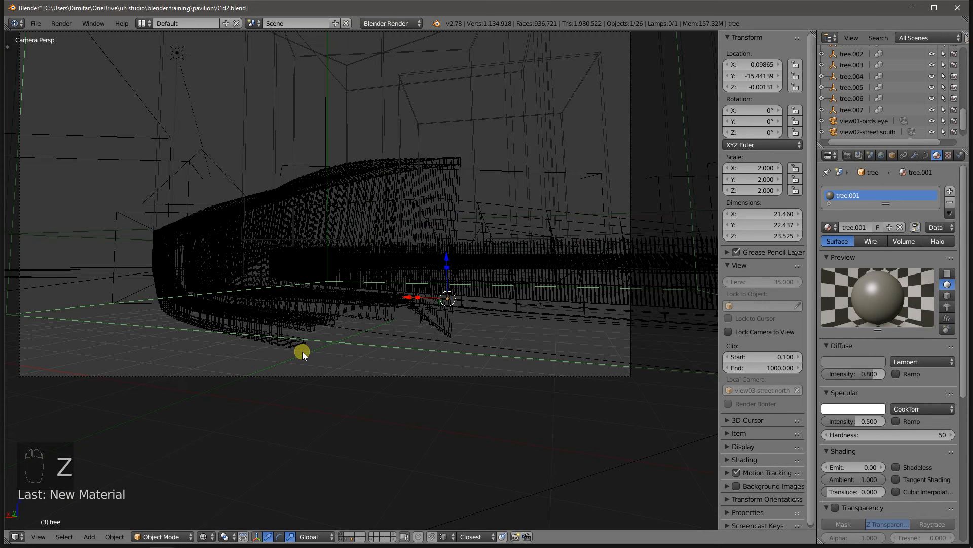
# Select the view03-street north camera and switch to a solid-shaded quad view with its perspective pane looking through the camera
pyautogui.scroll(-5, 377, 268)
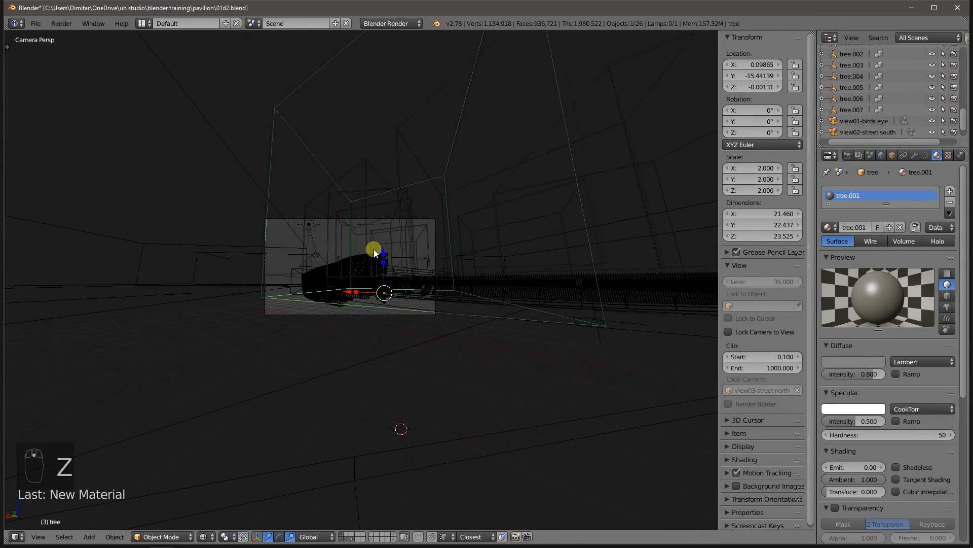
pyautogui.moveTo(373, 249); pyautogui.dragTo(249, 338, button='middle')
pyautogui.click(199, 342)
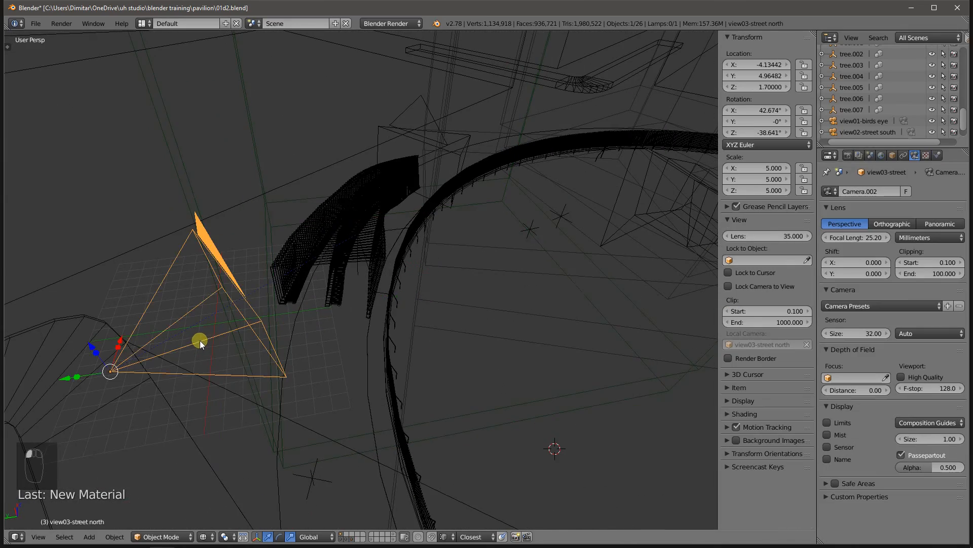
pyautogui.press('z')
pyautogui.moveTo(335, 327)
pyautogui.mouseDown(button='middle')
pyautogui.moveTo(330, 315)
pyautogui.moveTo(351, 296)
pyautogui.moveTo(331, 342)
pyautogui.mouseUp(button='middle')
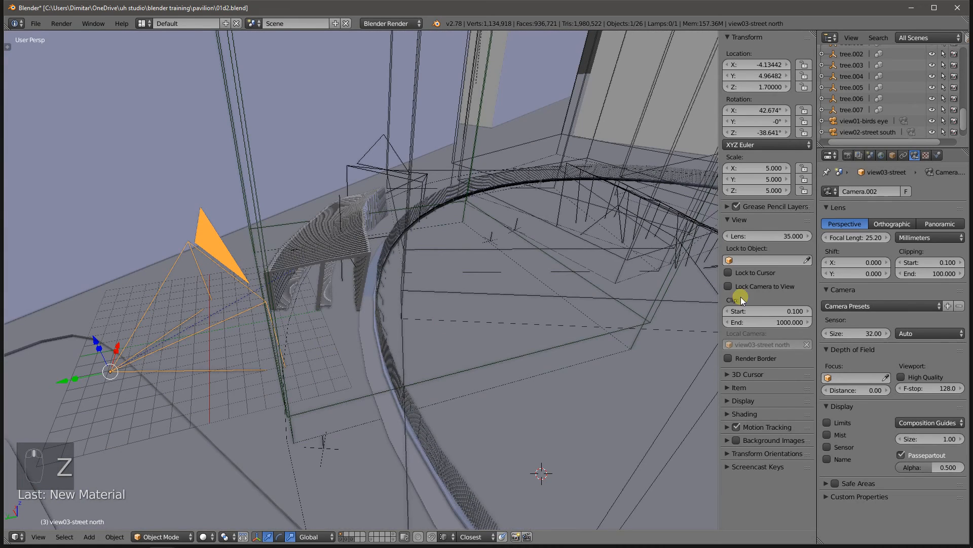
pyautogui.press('space')
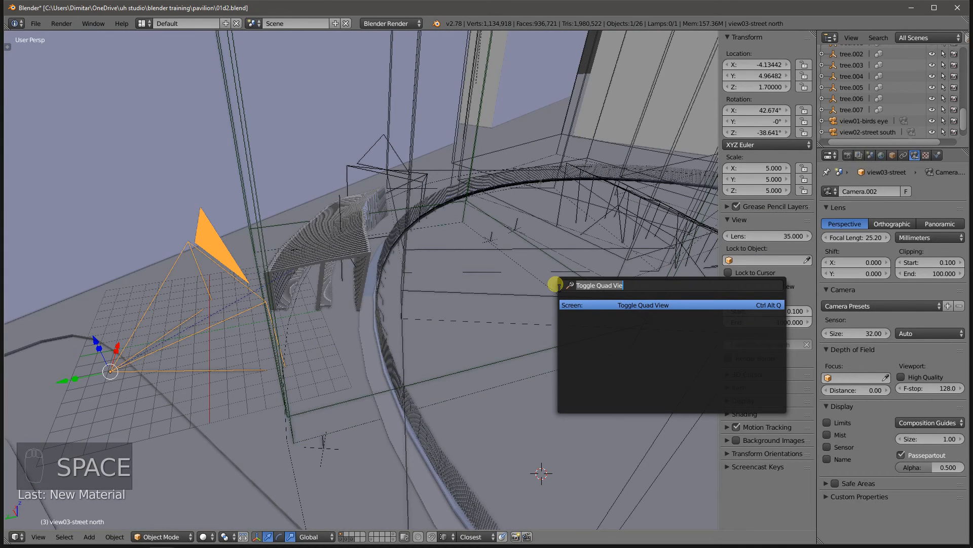
pyautogui.press('Return')
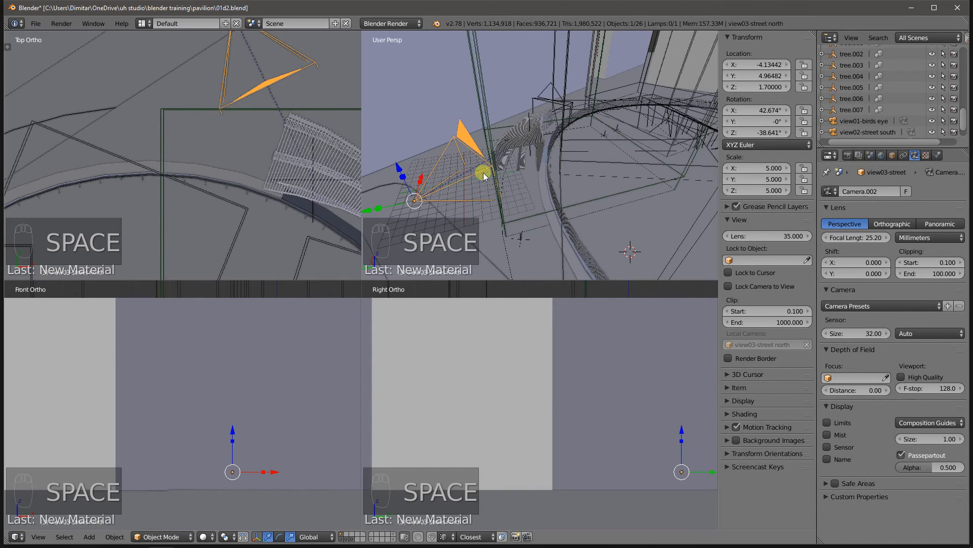
pyautogui.hotkey('ctrl', '4')
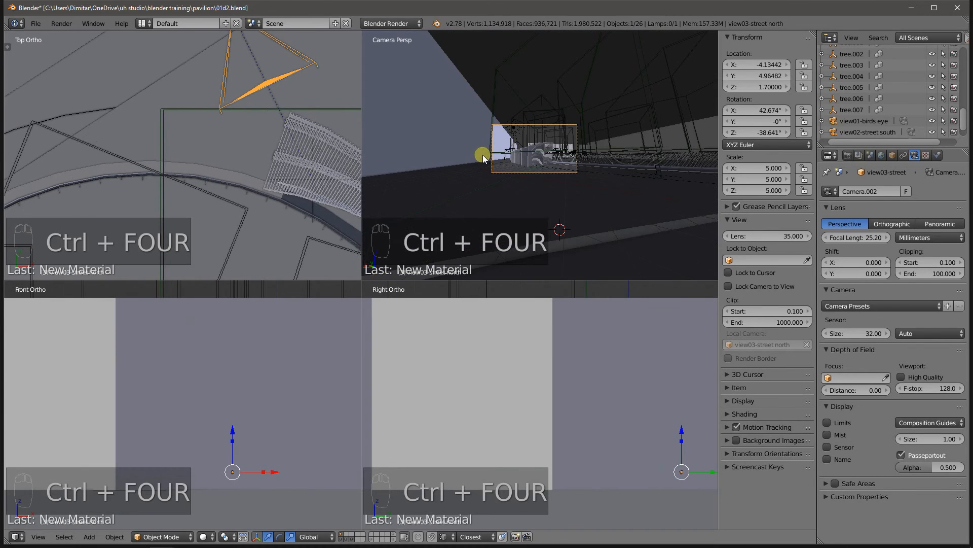
# Reposition the view03-street north camera in the top view to about X -9.34, Y 1.72 while watching its framing of the pavilion
pyautogui.scroll(-6, 210, 81)
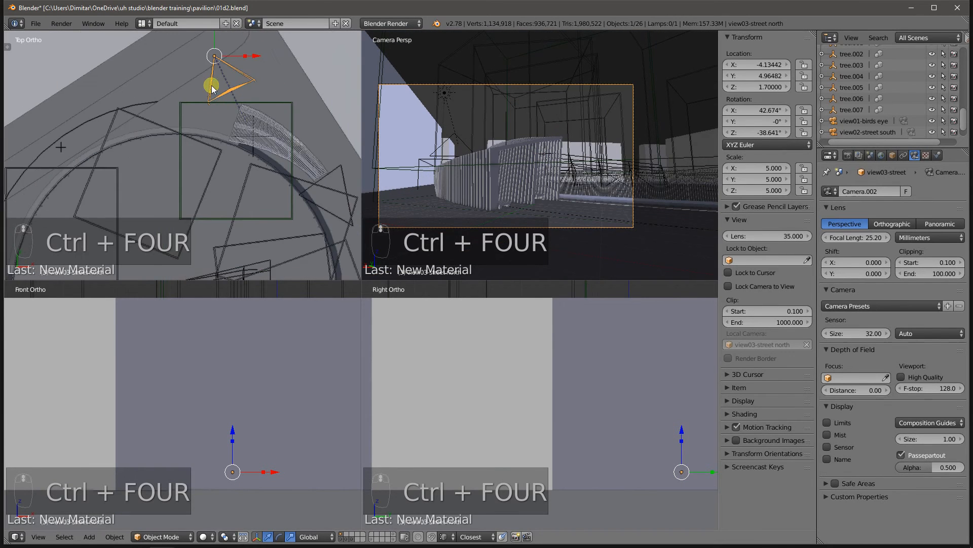
pyautogui.scroll(2, 222, 63)
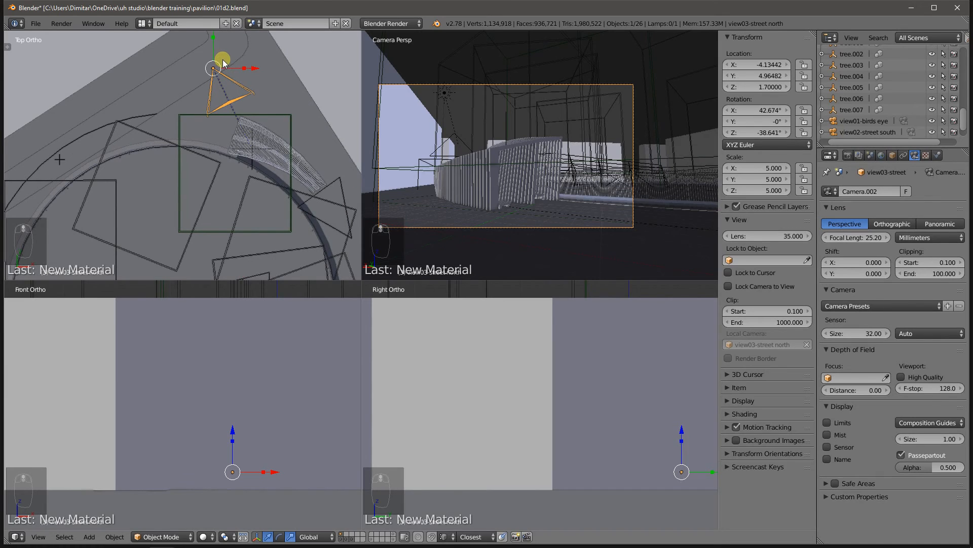
pyautogui.press('g')
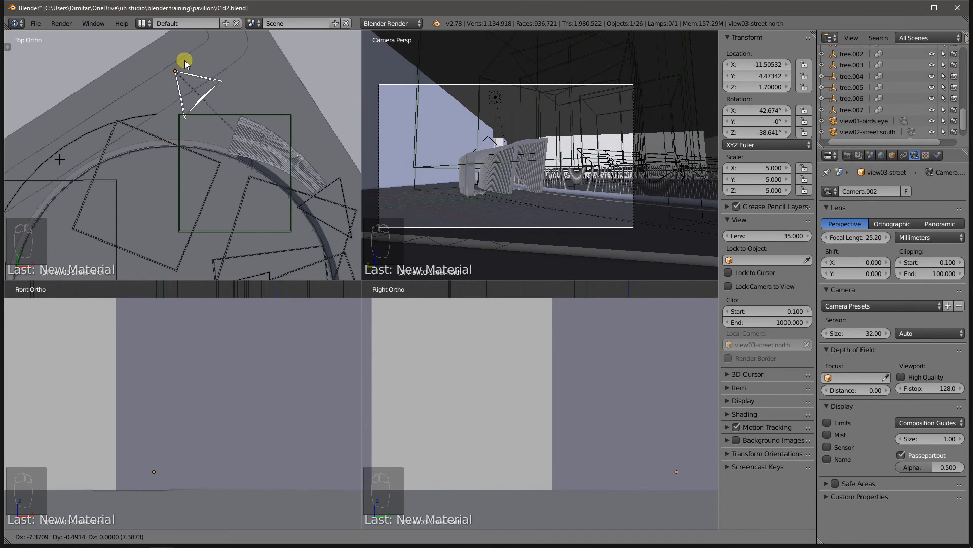
pyautogui.click(186, 60)
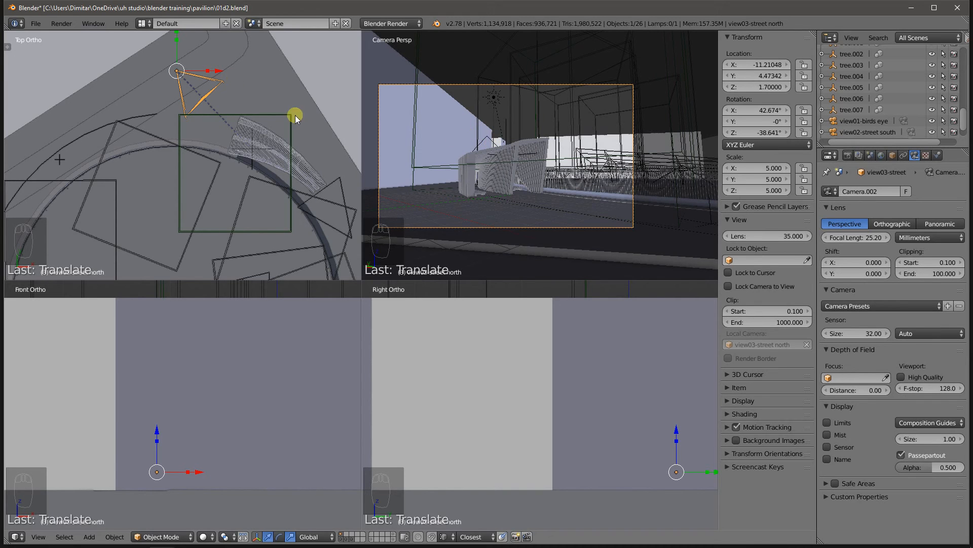
pyautogui.press('g')
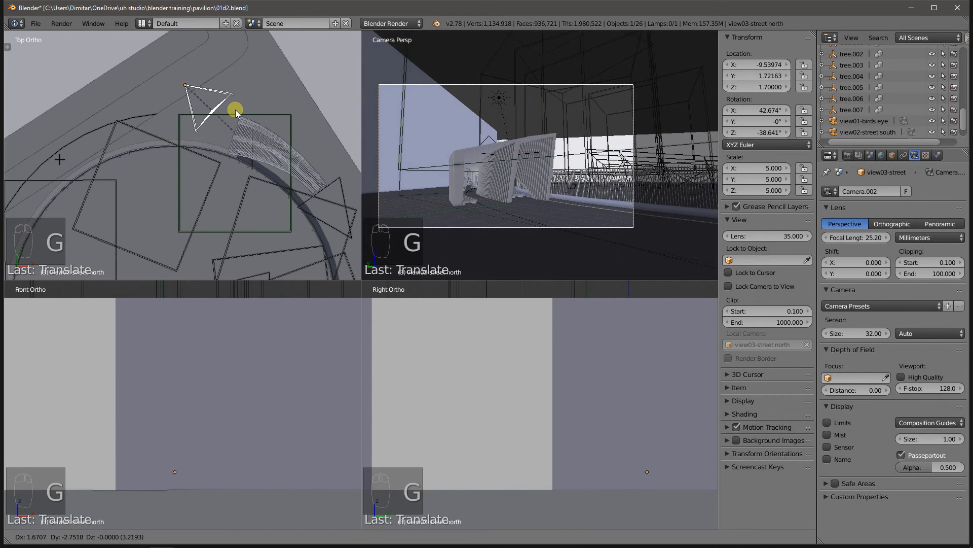
pyautogui.click(237, 110)
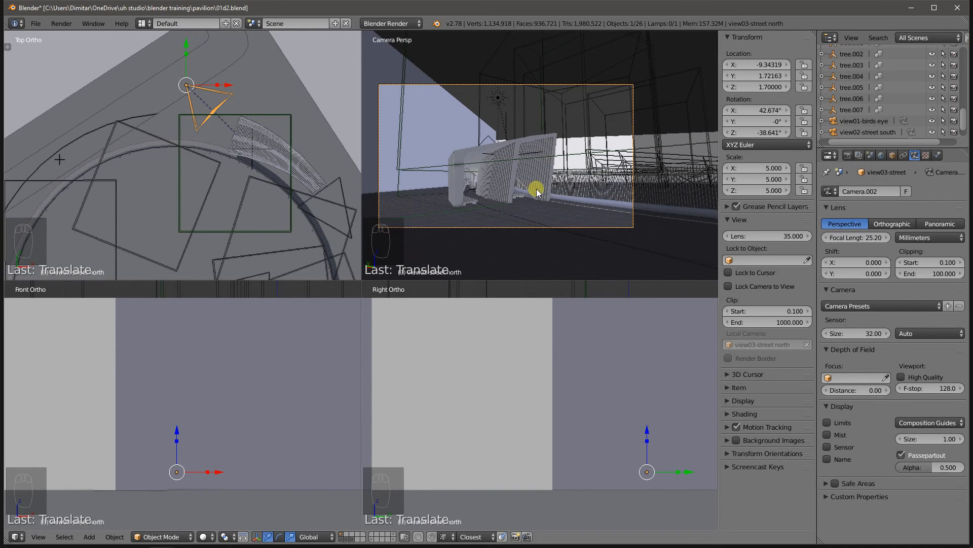
# Leave the camera view and restore a single perspective viewport showing the camera and the pavilion
pyautogui.moveTo(460, 166); pyautogui.dragTo(515, 148, button='middle')
pyautogui.scroll(-5, 467, 198)
pyautogui.scroll(4, 512, 112)
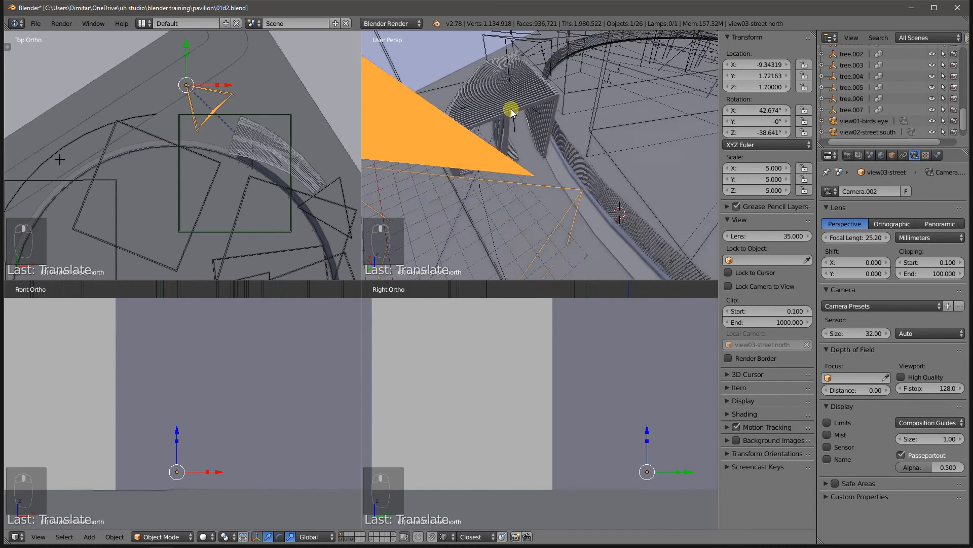
pyautogui.press('space')
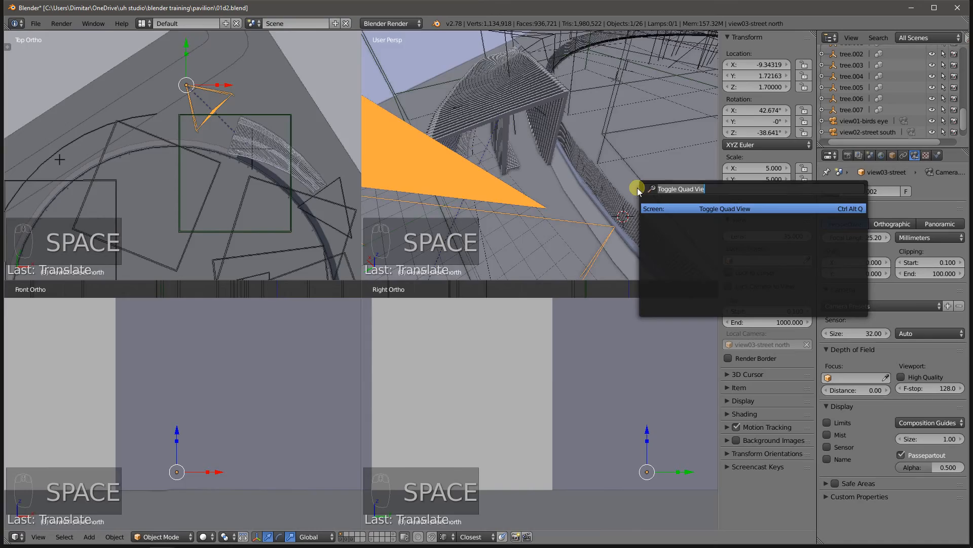
pyautogui.press('Return')
pyautogui.moveTo(482, 239); pyautogui.dragTo(412, 235, button='middle')
pyautogui.scroll(3, 423, 255)
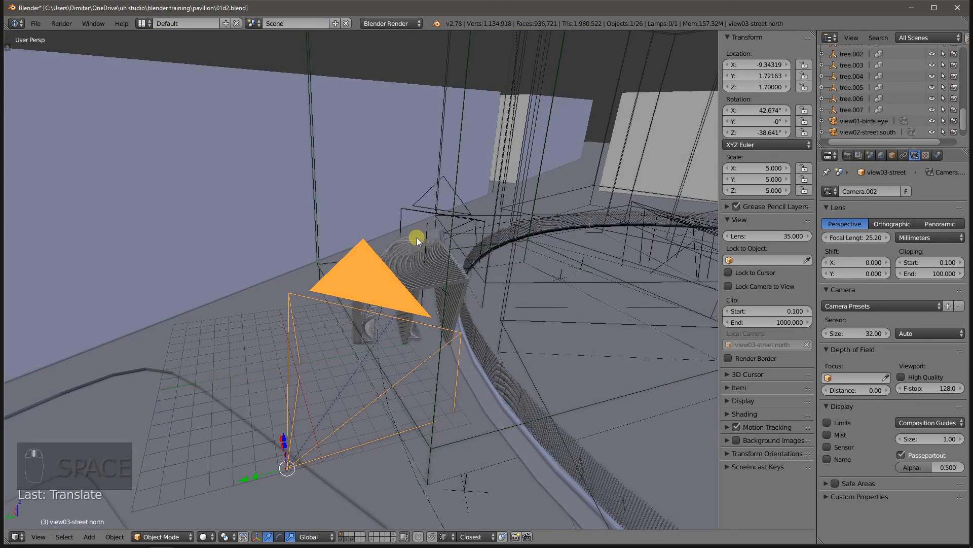
# Set the render resolution scale to 200% of 1920 × 1080 px
pyautogui.click(848, 156)
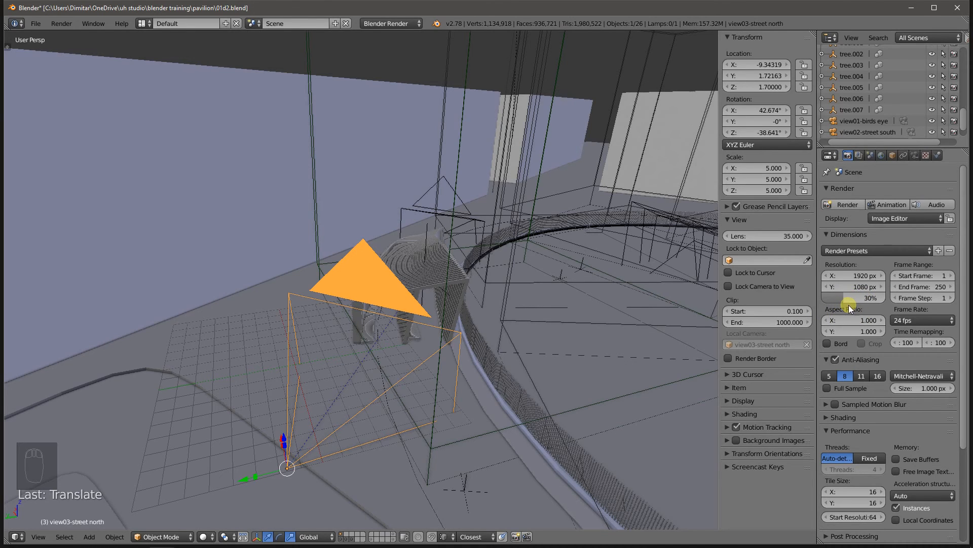
pyautogui.moveTo(841, 299); pyautogui.dragTo(869, 299)
pyautogui.click(852, 299)
pyautogui.write('200')
pyautogui.press('Return')
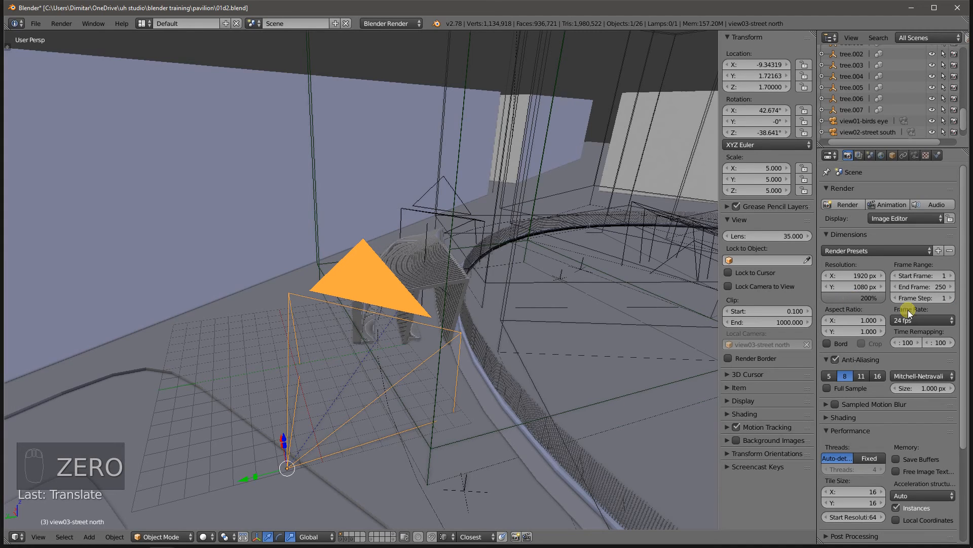
# Collapse the anti-aliasing and performance render settings and place the output settings above the metadata settings
pyautogui.click(826, 360)
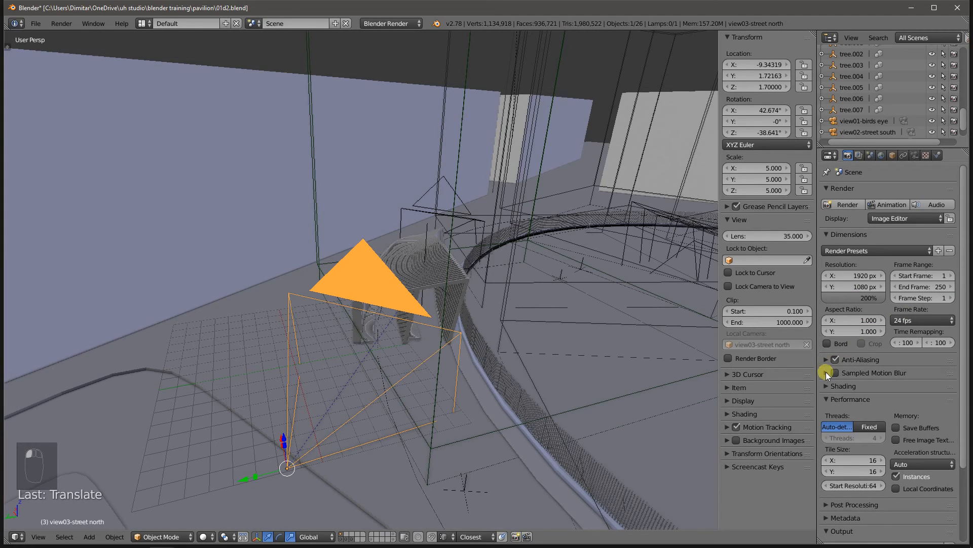
pyautogui.scroll(-3, 872, 406)
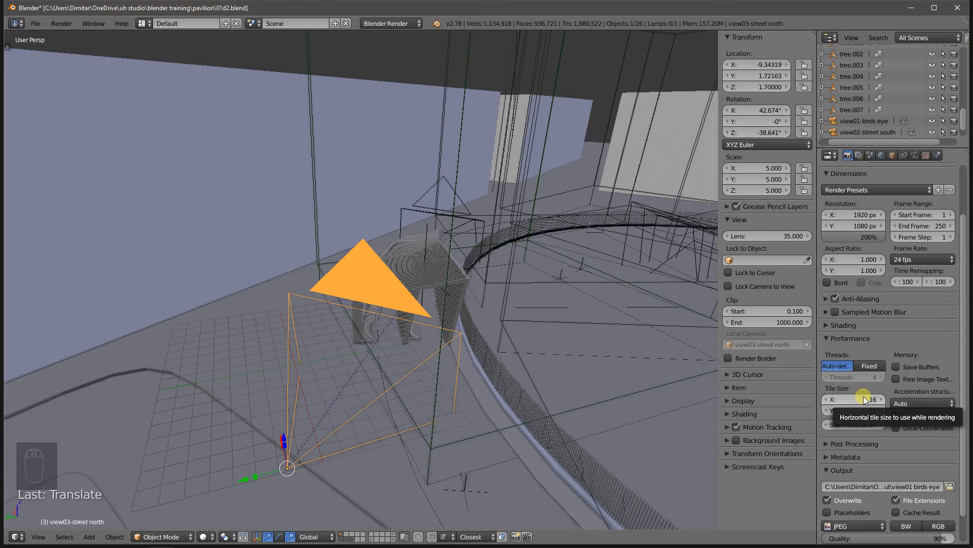
pyautogui.click(825, 338)
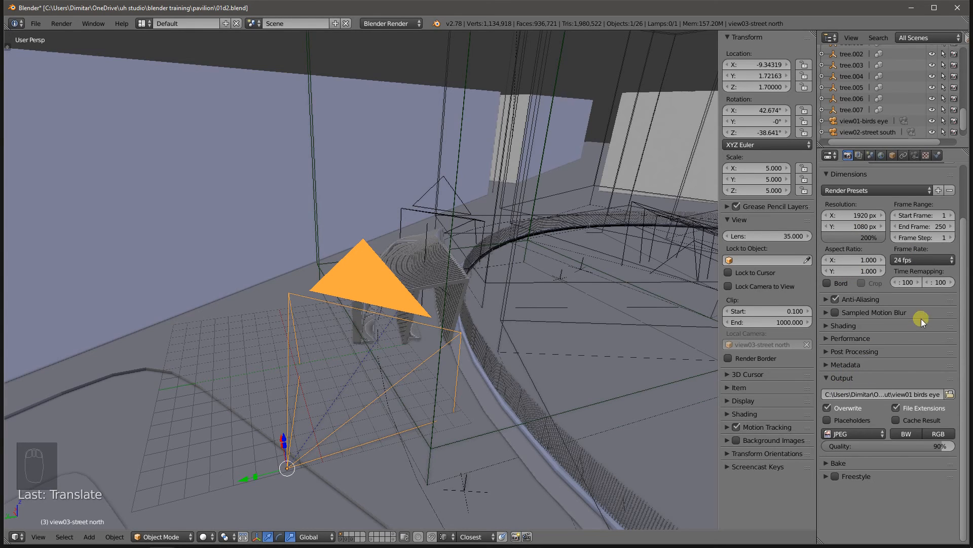
pyautogui.moveTo(950, 378)
pyautogui.mouseDown()
pyautogui.moveTo(949, 397)
pyautogui.moveTo(947, 382)
pyautogui.mouseUp()
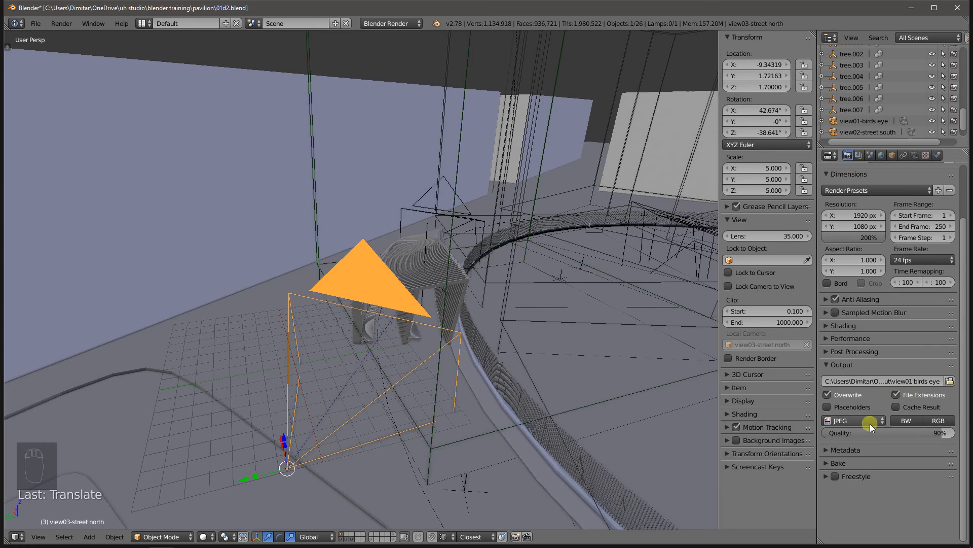
# Check the available output file formats, keep JPEG, and start rendering the view03-street north camera view
pyautogui.click(860, 419)
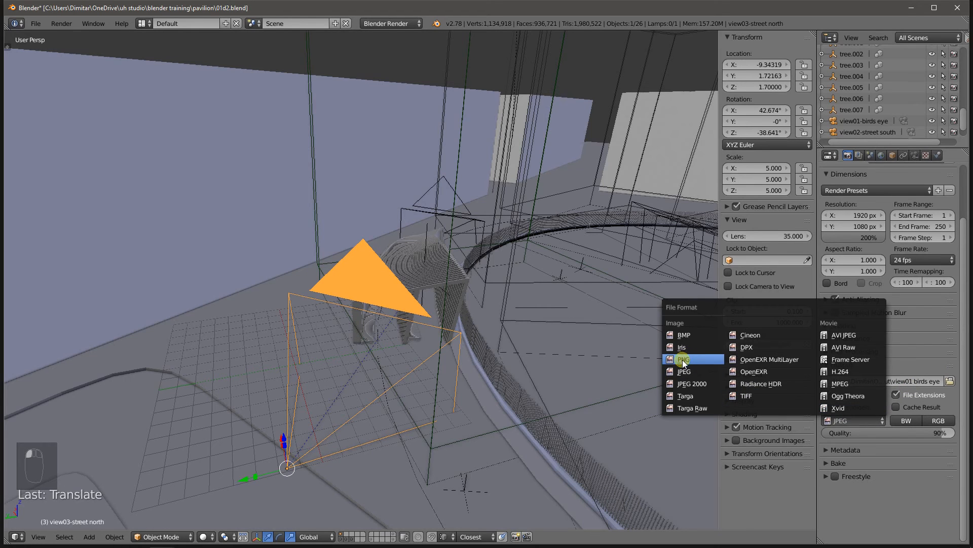
pyautogui.press('Escape')
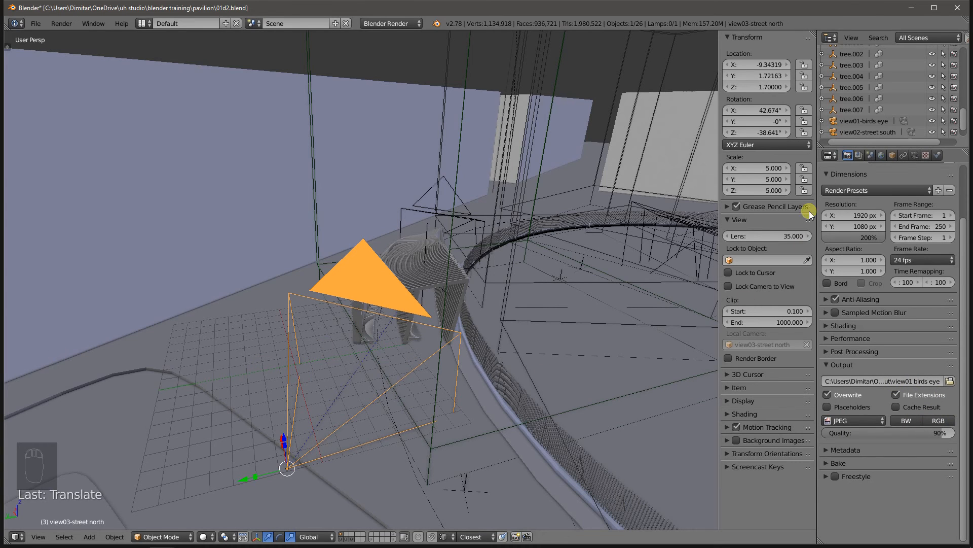
pyautogui.scroll(3, 884, 296)
pyautogui.click(847, 205)
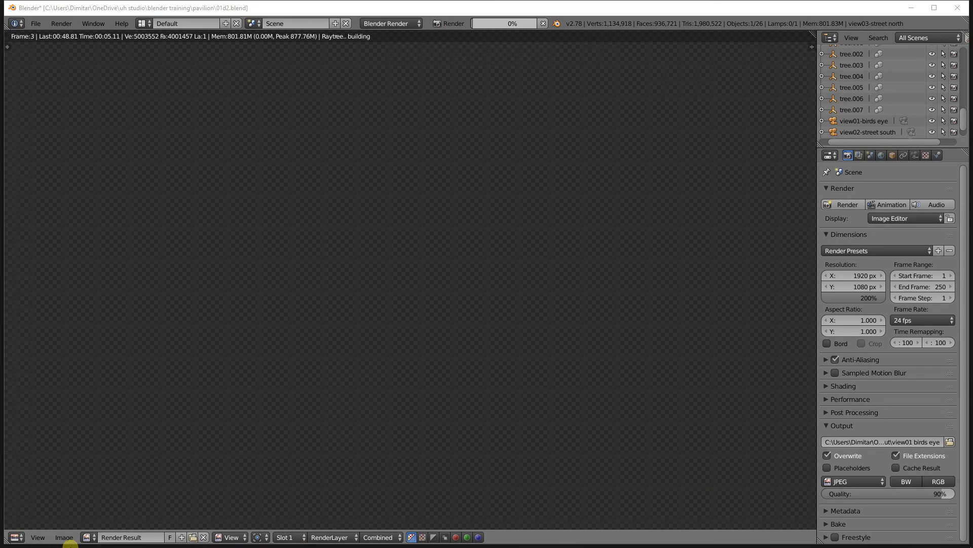
pyautogui.press('super')
pyautogui.click(262, 537)
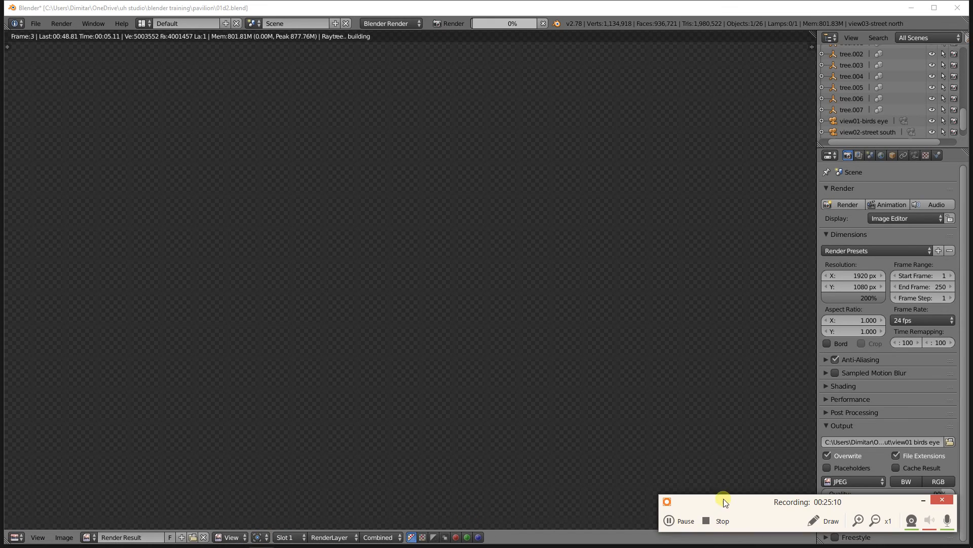
pyautogui.click(682, 522)
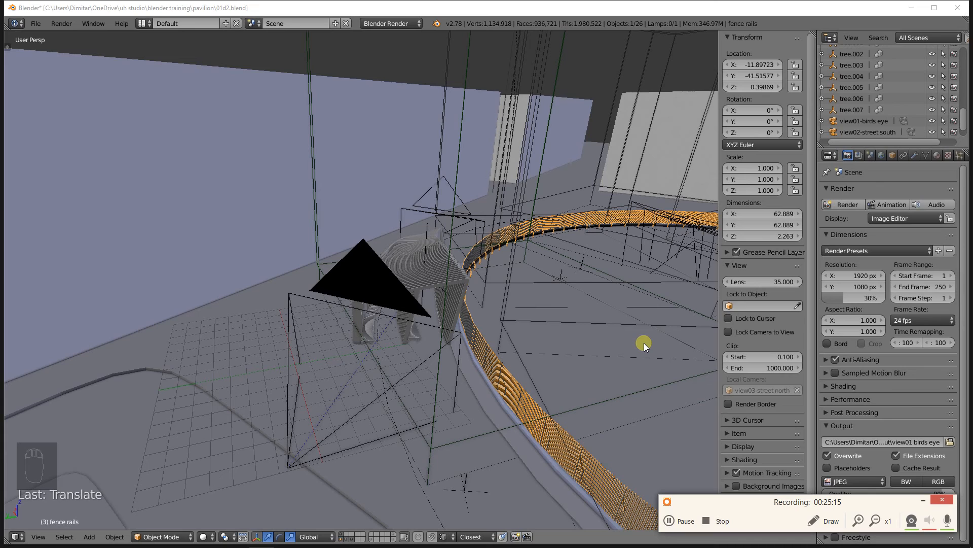
pyautogui.click(680, 519)
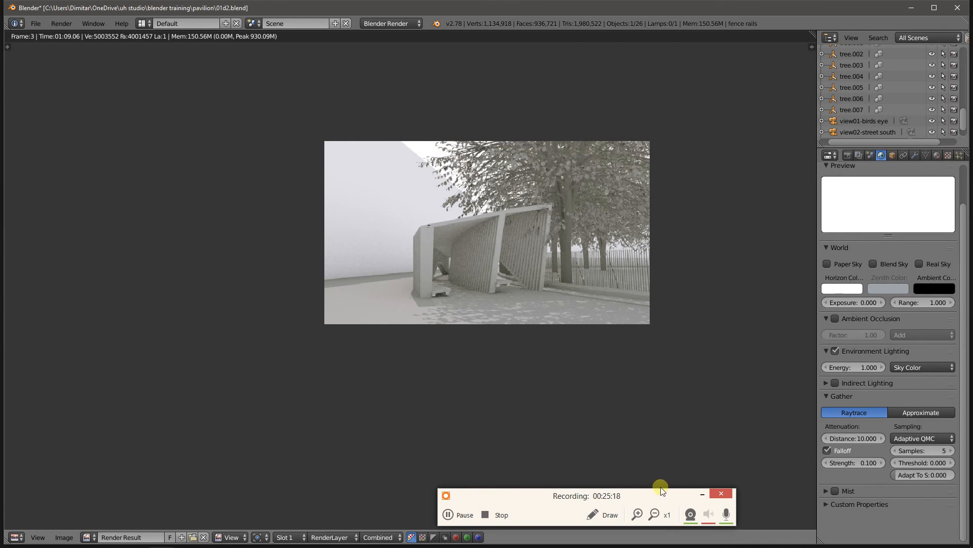
pyautogui.click(702, 495)
# Examine the rendered pavilion image, the render settings and the world's gather settings, keeping Adaptive QMC as the sampling method
pyautogui.scroll(2, 517, 236)
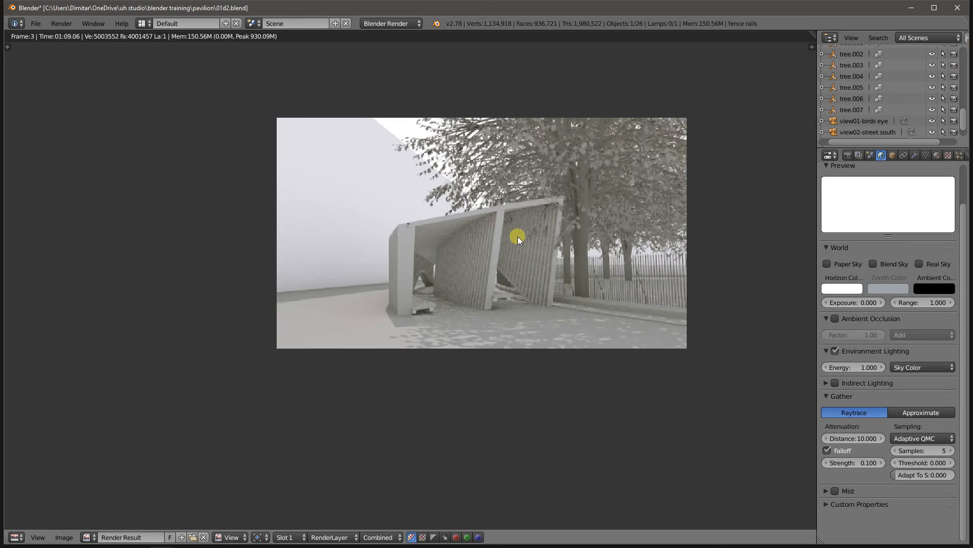
pyautogui.moveTo(504, 232); pyautogui.dragTo(475, 260, button='middle')
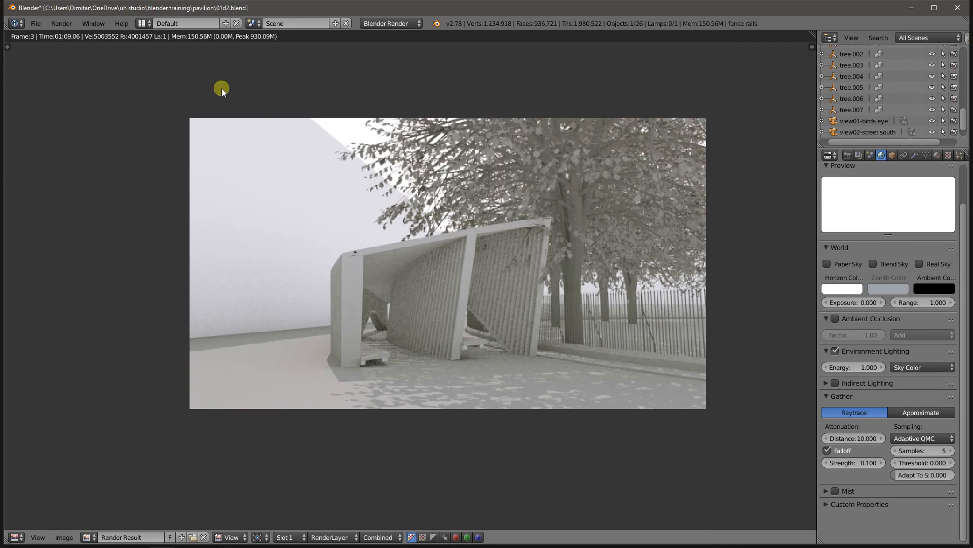
pyautogui.click(847, 155)
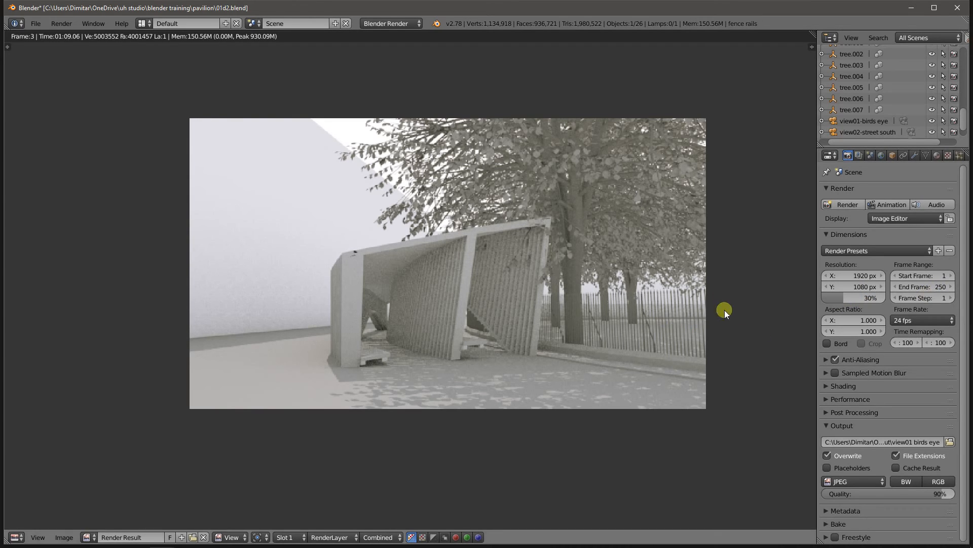
pyautogui.click(881, 155)
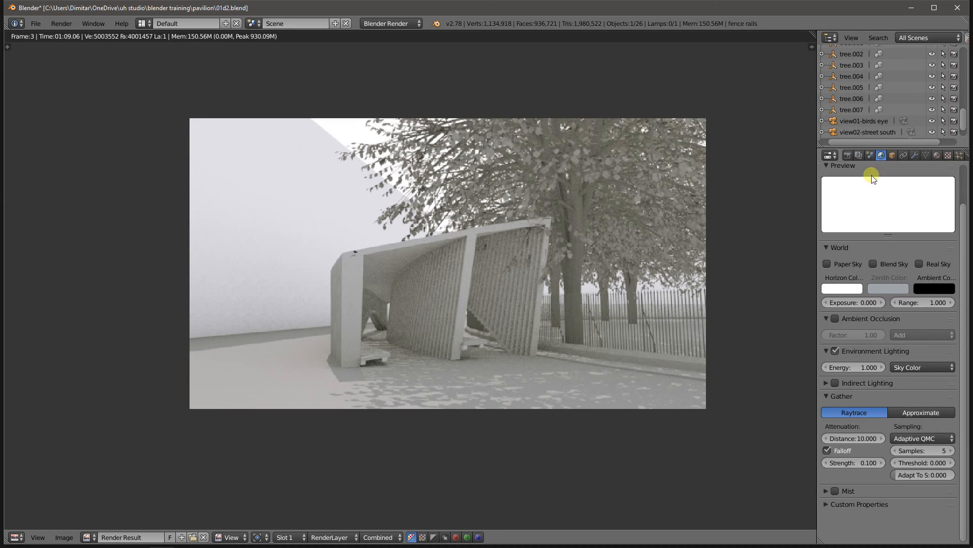
pyautogui.click(927, 438)
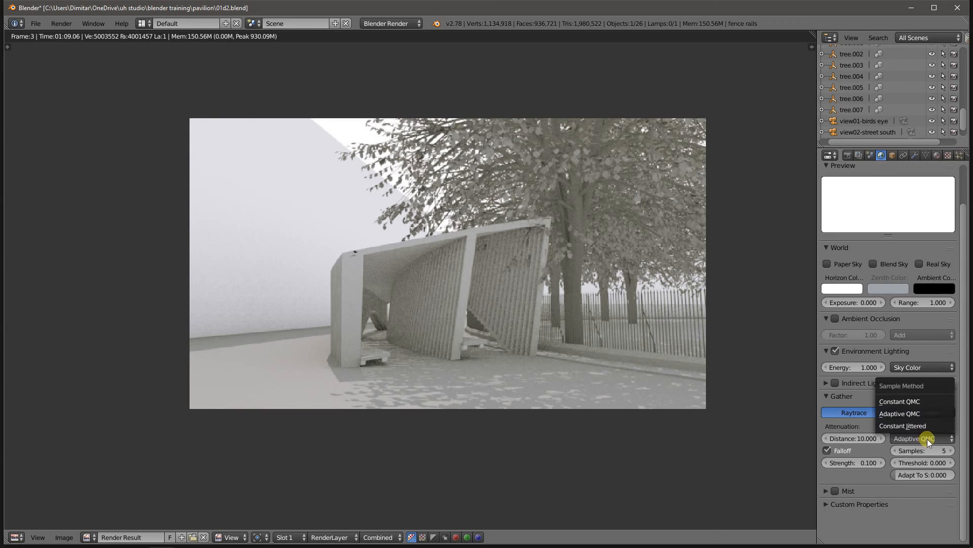
pyautogui.click(932, 413)
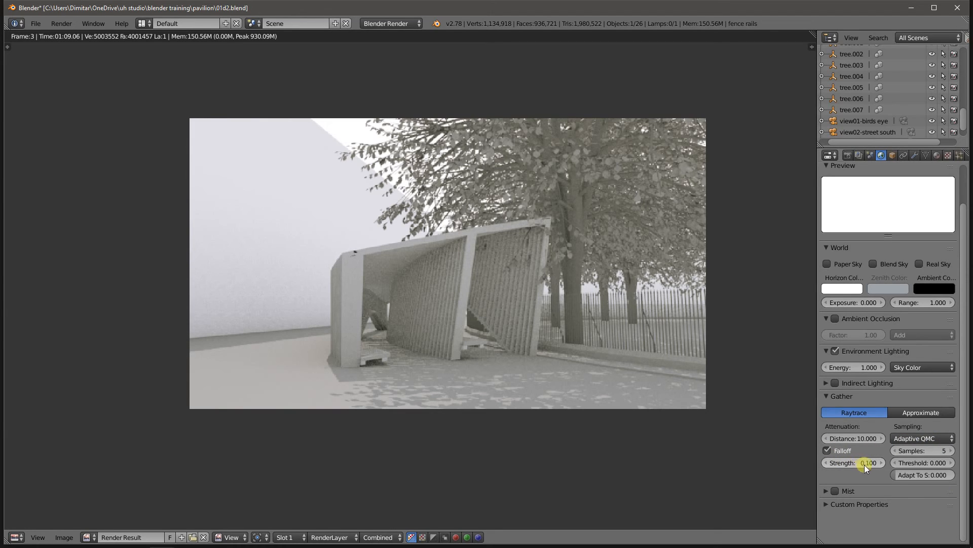
# Enable ambient occlusion for the world with a factor of 0.1 and the Multiply blend mode
pyautogui.click(835, 318)
pyautogui.click(852, 334)
pyautogui.press('BackSpace')
pyautogui.write('0.1')
pyautogui.press('Return')
pyautogui.click(897, 335)
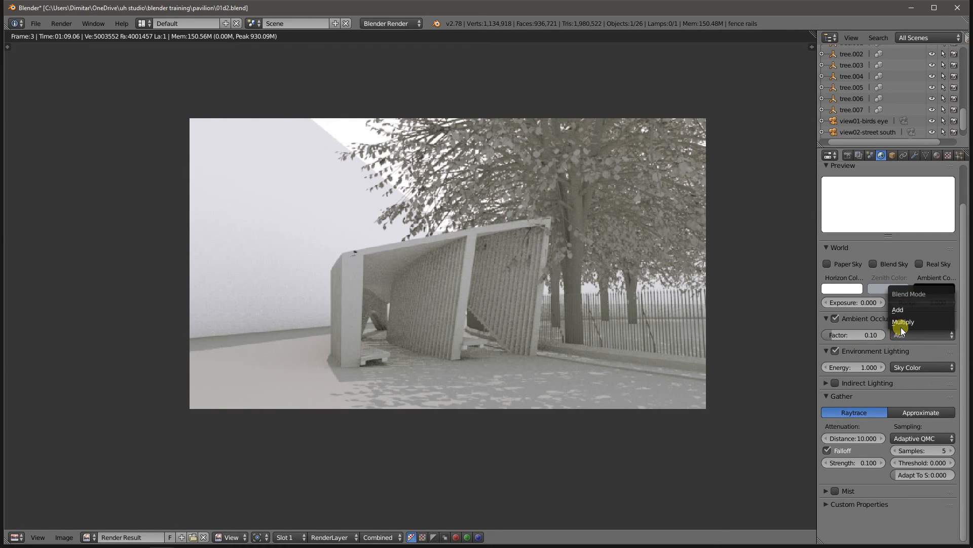
pyautogui.click(902, 327)
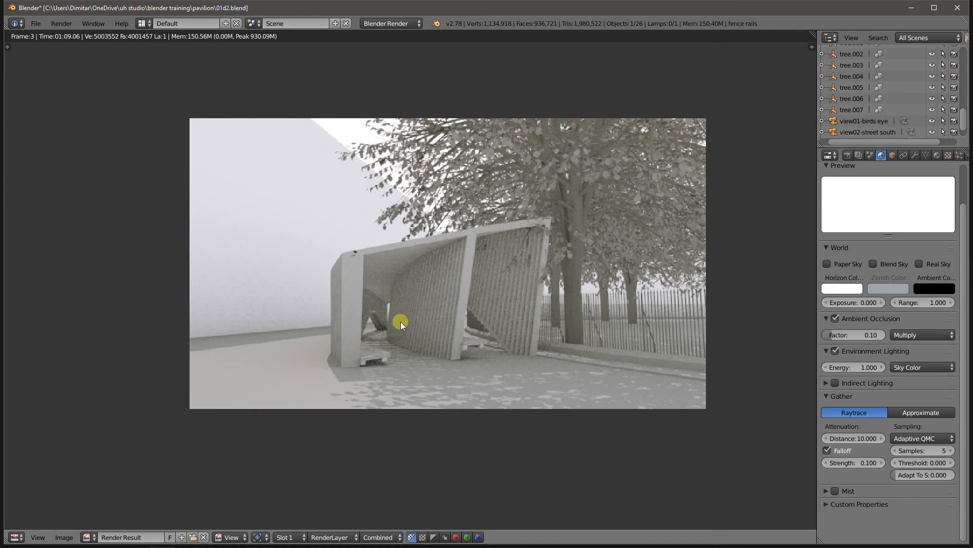
# Save the rendered image as view03.jpg in JPEG format in the pavilion folder
pyautogui.scroll(2, 403, 324)
pyautogui.scroll(-4, 405, 330)
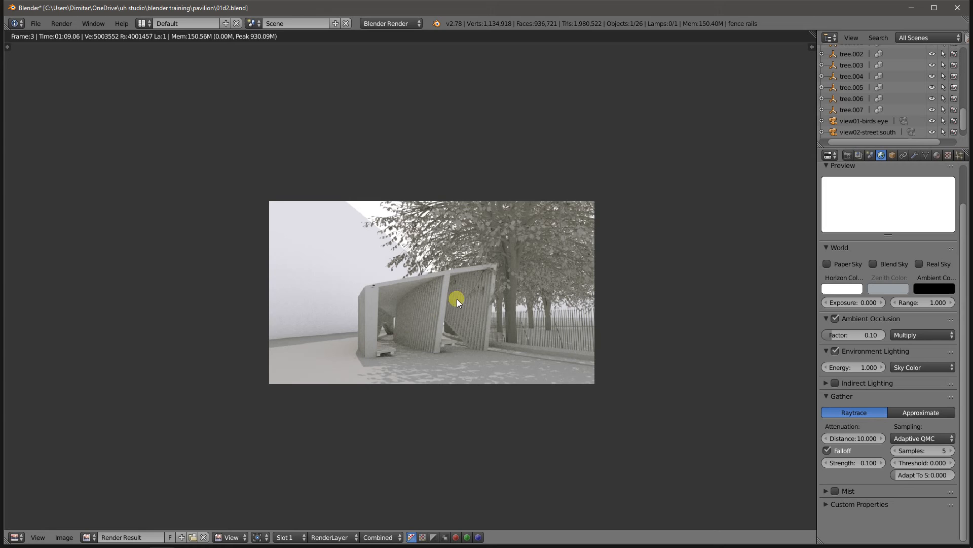
pyautogui.click(64, 537)
pyautogui.click(78, 469)
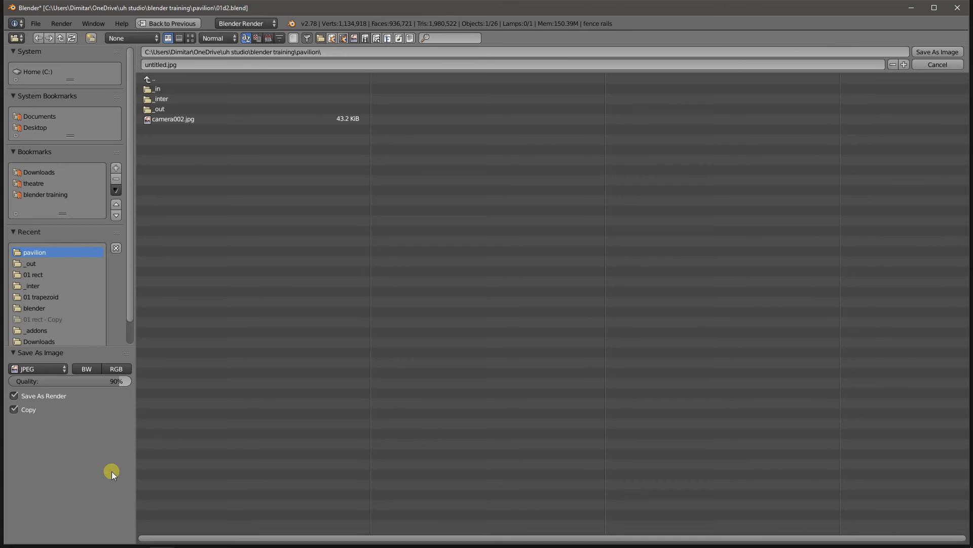
pyautogui.click(197, 65)
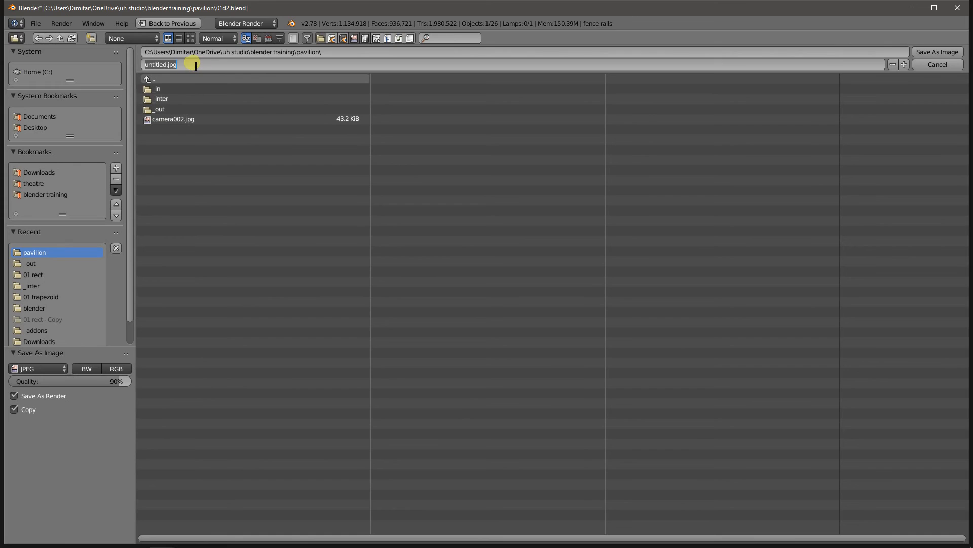
pyautogui.write('view03')
pyautogui.press('Return')
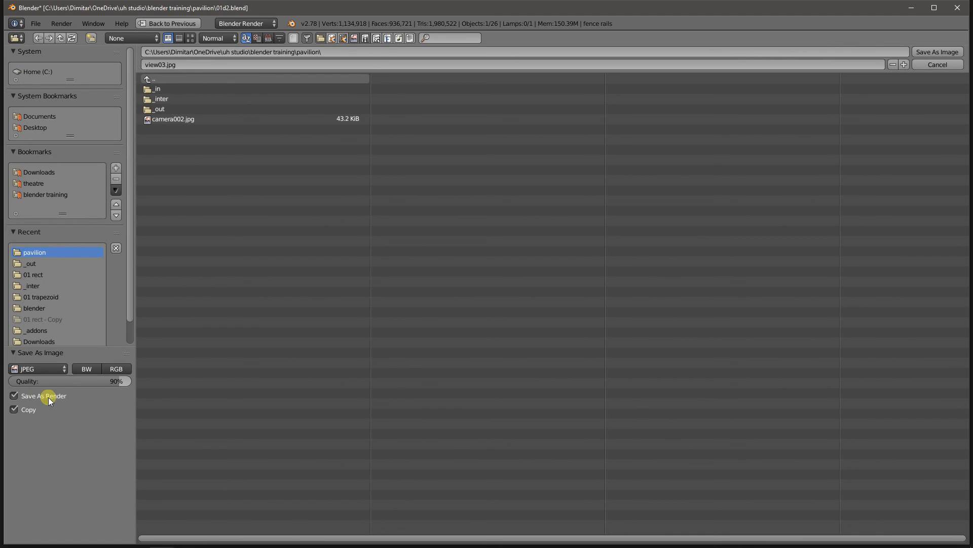
pyautogui.click(44, 370)
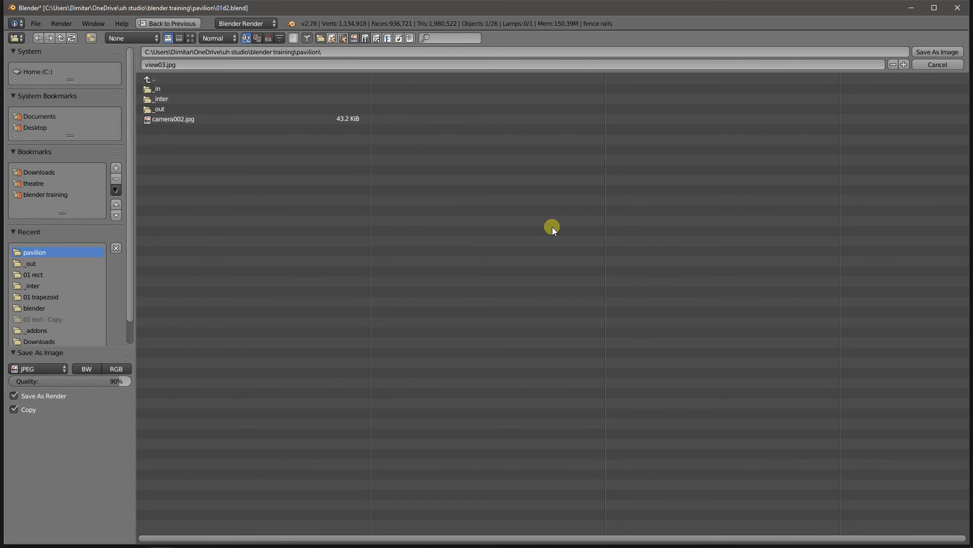
pyautogui.click(947, 51)
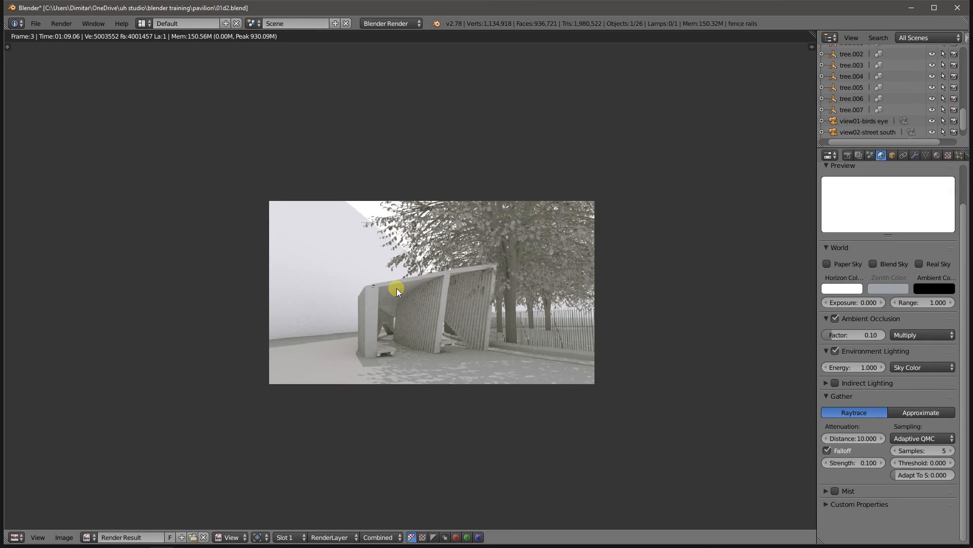
# Leave the render result, split the 3D viewport into two side-by-side areas and make one of them a Text Editor
pyautogui.press('Escape')
pyautogui.moveTo(376, 341); pyautogui.dragTo(410, 382, button='middle')
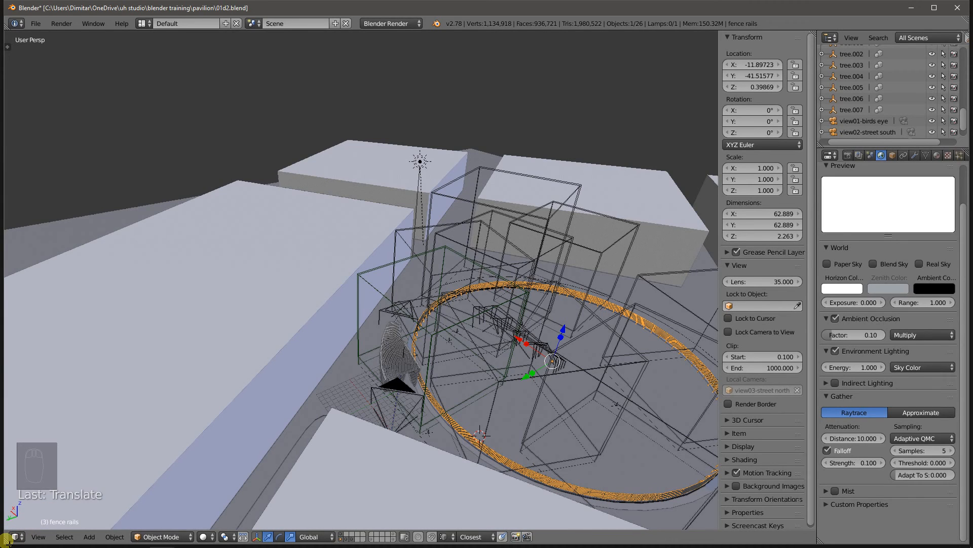
pyautogui.moveTo(7, 540); pyautogui.dragTo(404, 474)
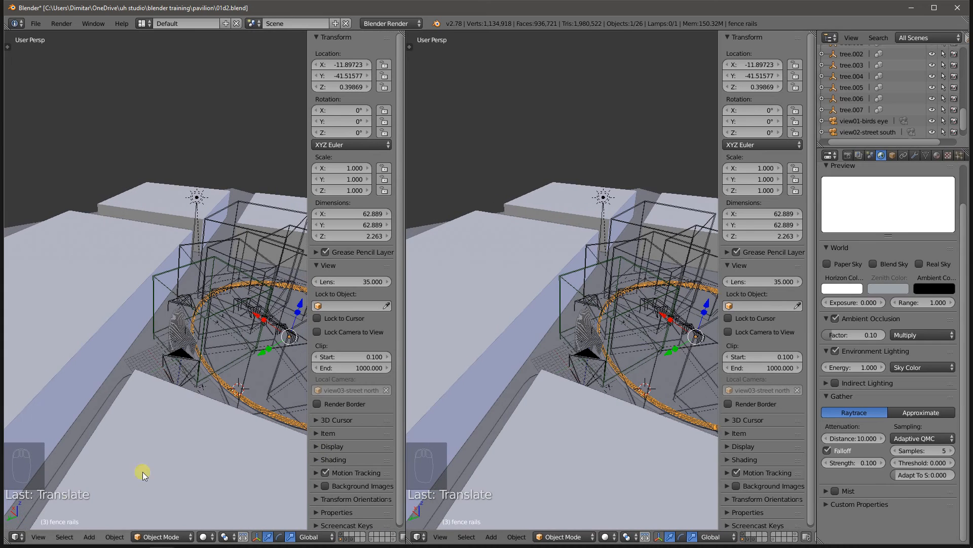
pyautogui.click(15, 537)
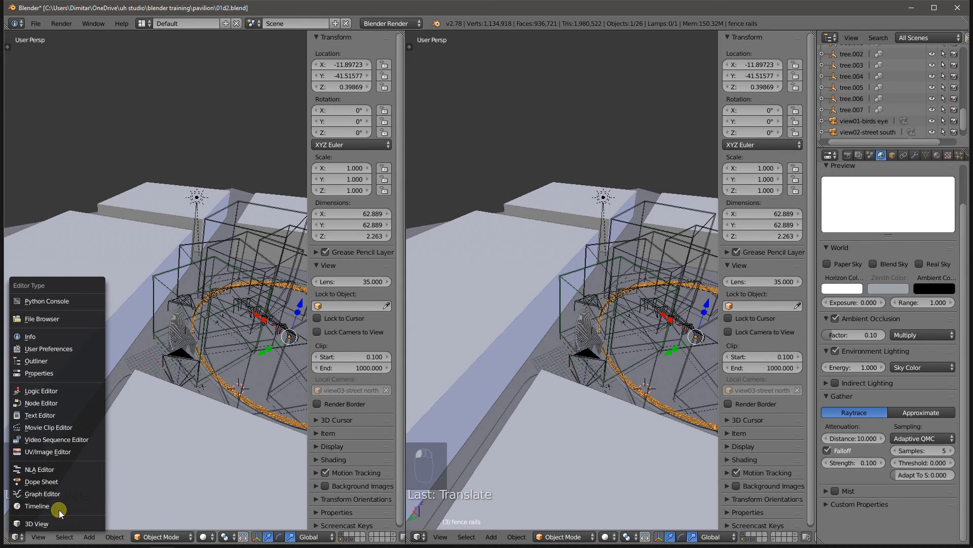
pyautogui.click(52, 417)
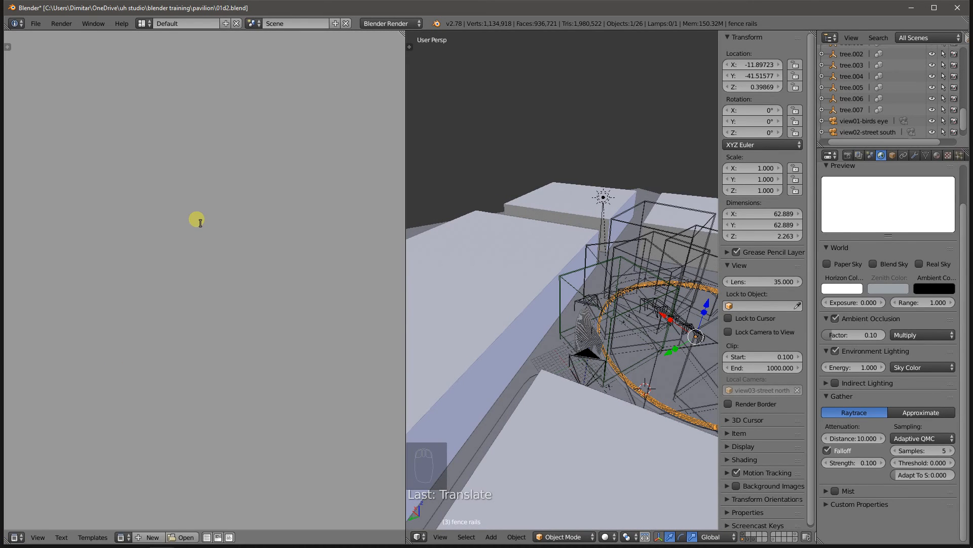
# Load the render output script in the Text Editor and turn on line numbers and syntax highlighting
pyautogui.click(122, 537)
pyautogui.click(123, 536)
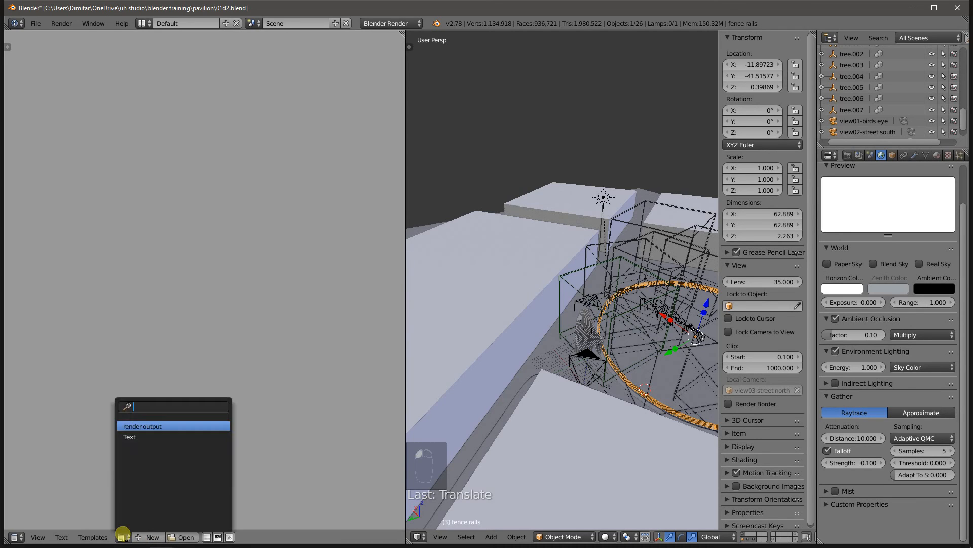
pyautogui.click(143, 427)
pyautogui.scroll(3, 114, 95)
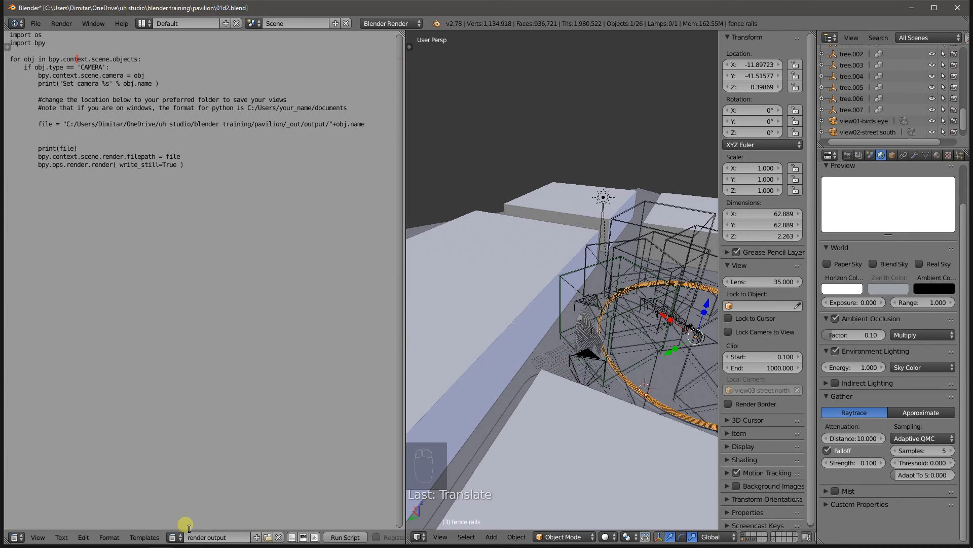
pyautogui.click(290, 538)
pyautogui.click(302, 538)
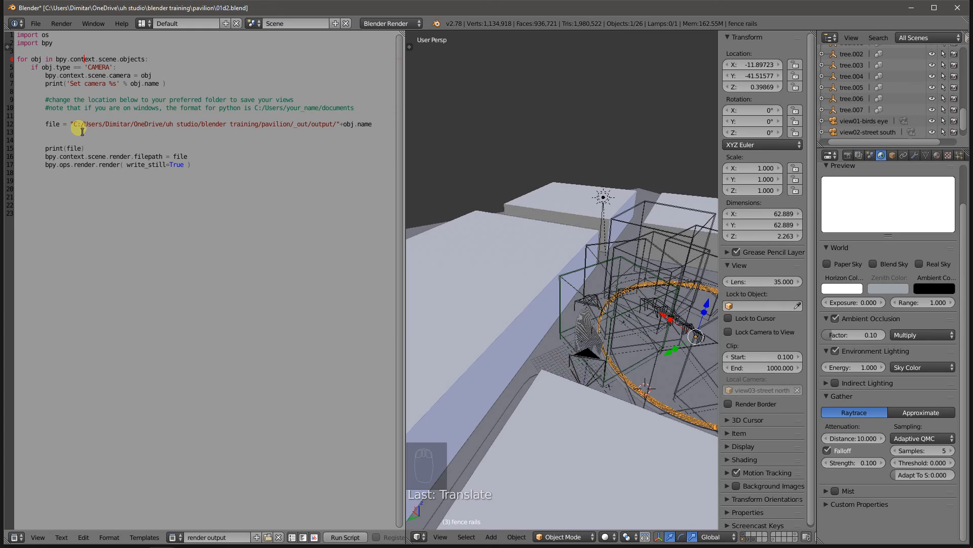
# Copy the output folder's path from File Explorer and paste it on empty line 14 of the render output script
pyautogui.moveTo(75, 126); pyautogui.dragTo(335, 135)
pyautogui.click(281, 116)
pyautogui.click(84, 124)
pyautogui.press('super')
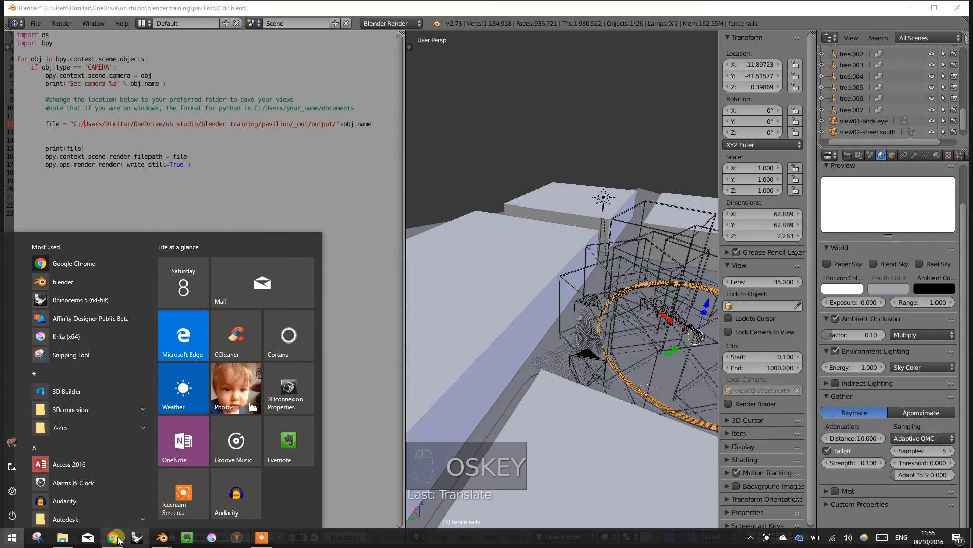
pyautogui.click(71, 539)
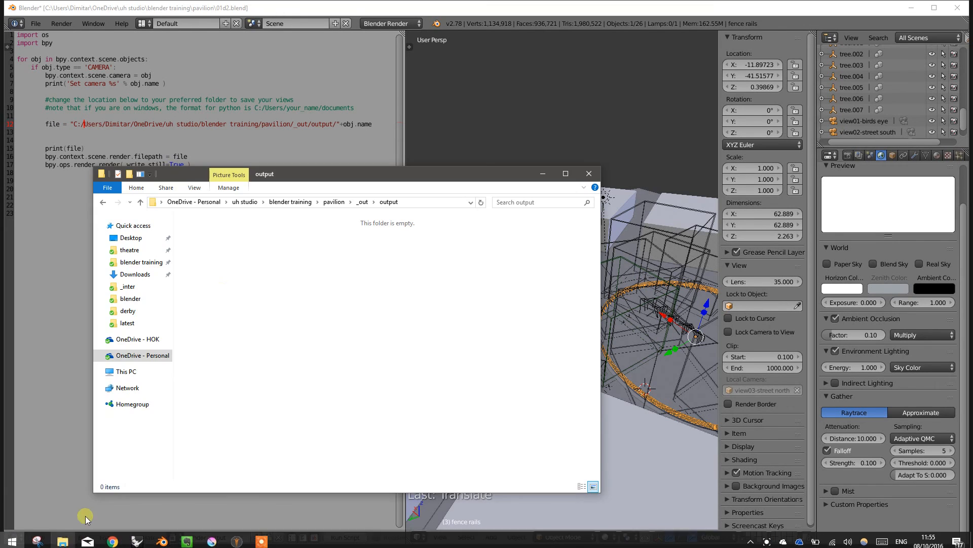
pyautogui.click(436, 204)
pyautogui.hotkey('ctrl', 'c')
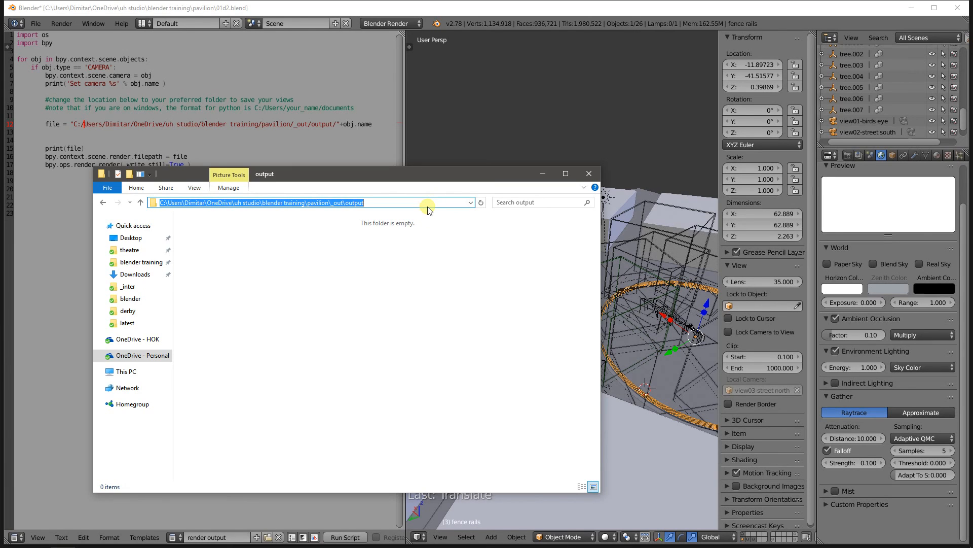
pyautogui.click(143, 138)
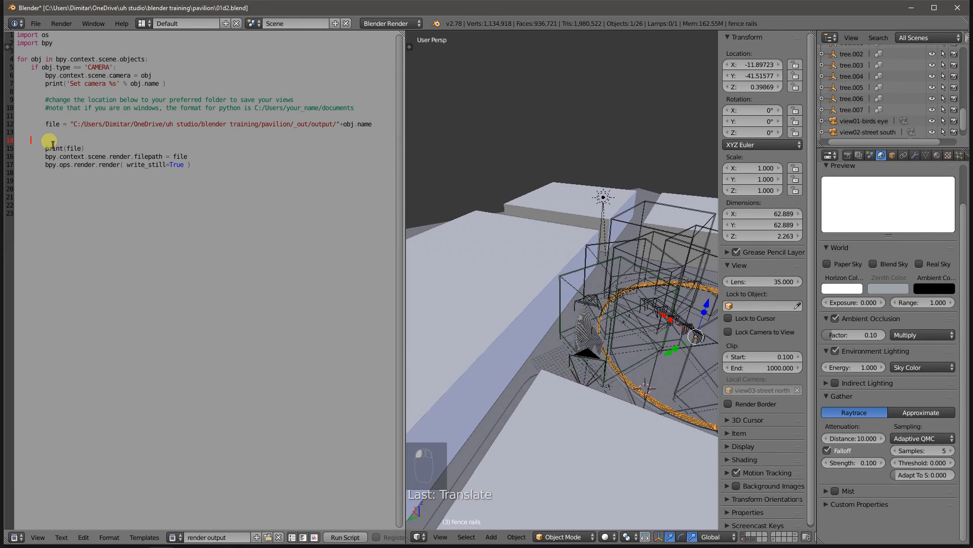
pyautogui.hotkey('ctrl', 'v')
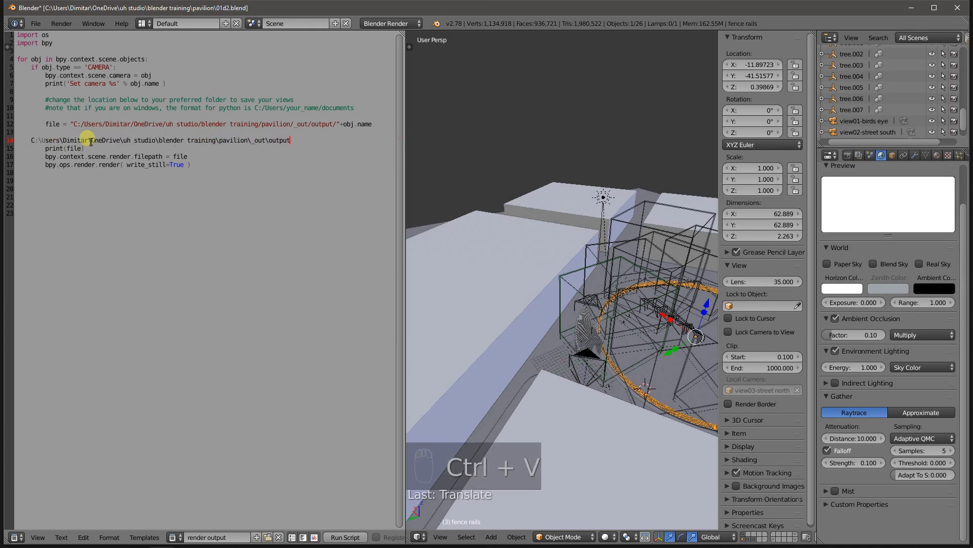
# Replace every backslash in the pasted output folder path on line 14 with a forward slash and add a trailing slash
pyautogui.click(42, 141)
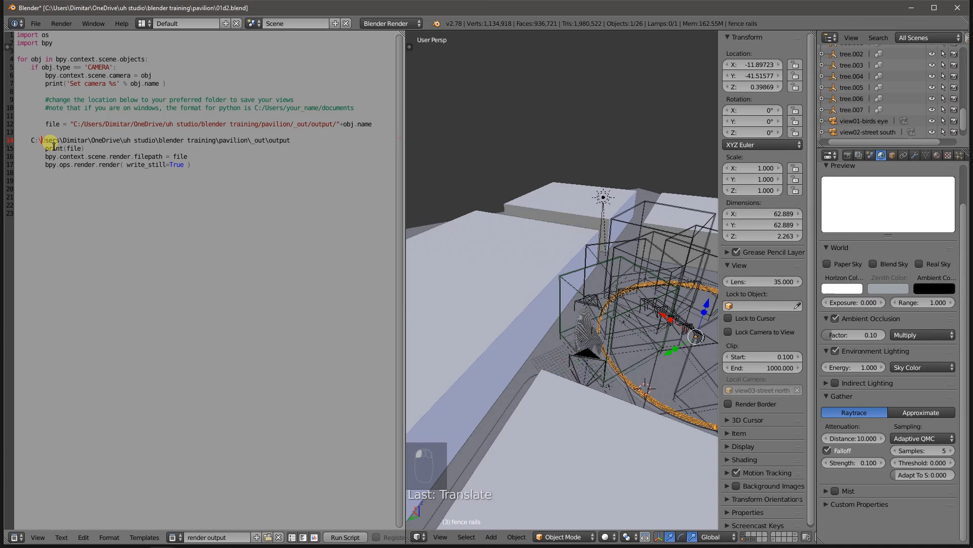
pyautogui.press('BackSpace')
pyautogui.write('/')
pyautogui.press('Right')
pyautogui.press('Right')
pyautogui.press('Right')
pyautogui.press('Right')
pyautogui.press('Right')
pyautogui.press('Right')
pyautogui.press('Right')
pyautogui.press('Right')
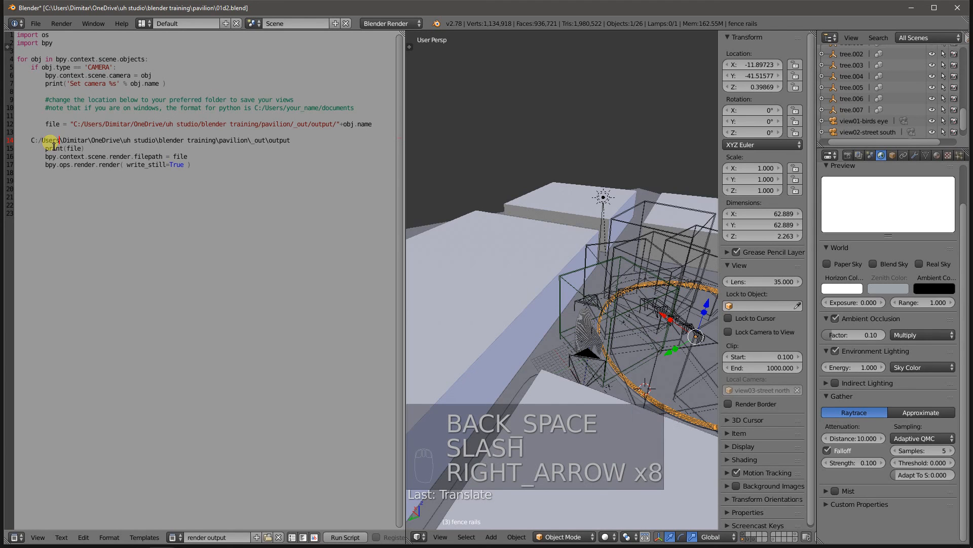
pyautogui.press('BackSpace')
pyautogui.write('/')
pyautogui.press('Right')
pyautogui.press('Right')
pyautogui.press('Right')
pyautogui.press('Right')
pyautogui.press('Right')
pyautogui.press('Right')
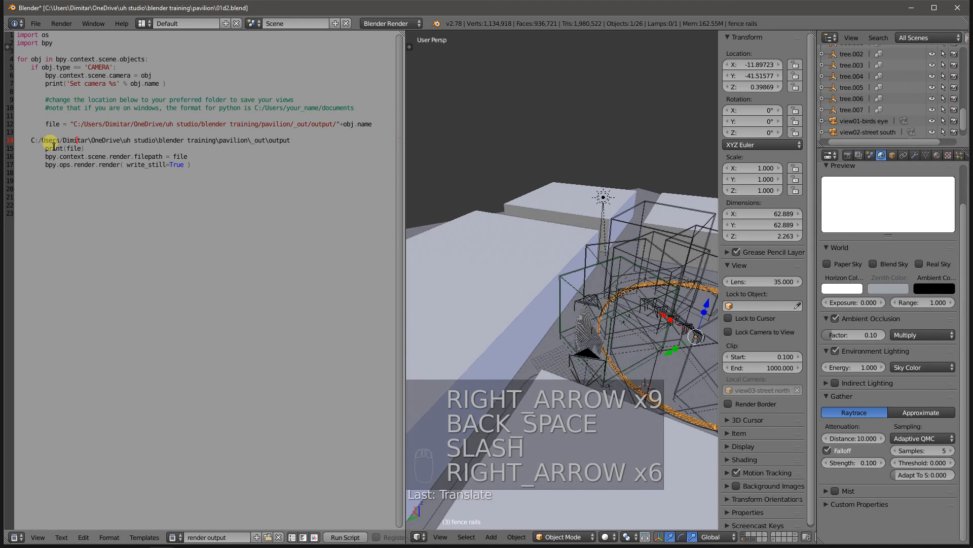
pyautogui.press('Right')
pyautogui.press('Right')
pyautogui.press('Right')
pyautogui.press('Right')
pyautogui.press('BackSpace')
pyautogui.write('/')
pyautogui.press('Right')
pyautogui.press('Right')
pyautogui.press('Right')
pyautogui.press('Right')
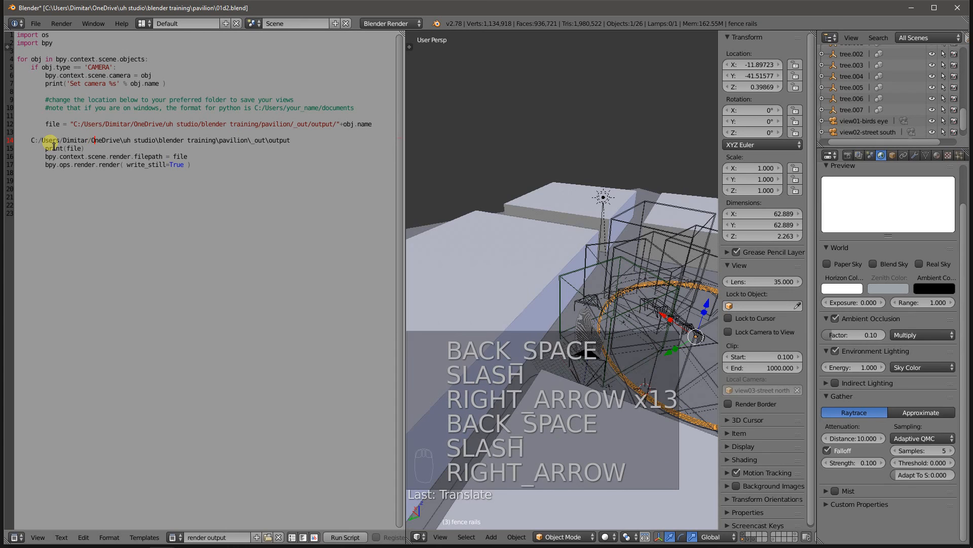
pyautogui.press('Right')
pyautogui.press('Right')
pyautogui.press('Right')
pyautogui.press('Right')
pyautogui.press('Right')
pyautogui.press('Right')
pyautogui.press('BackSpace')
pyautogui.write('/')
pyautogui.press('Right')
pyautogui.press('Right')
pyautogui.press('Right')
pyautogui.press('Right')
pyautogui.press('Right')
pyautogui.press('Right')
pyautogui.press('Right')
pyautogui.press('Right')
pyautogui.press('Right')
pyautogui.press('Right')
pyautogui.press('Right')
pyautogui.press('Right')
pyautogui.press('Right')
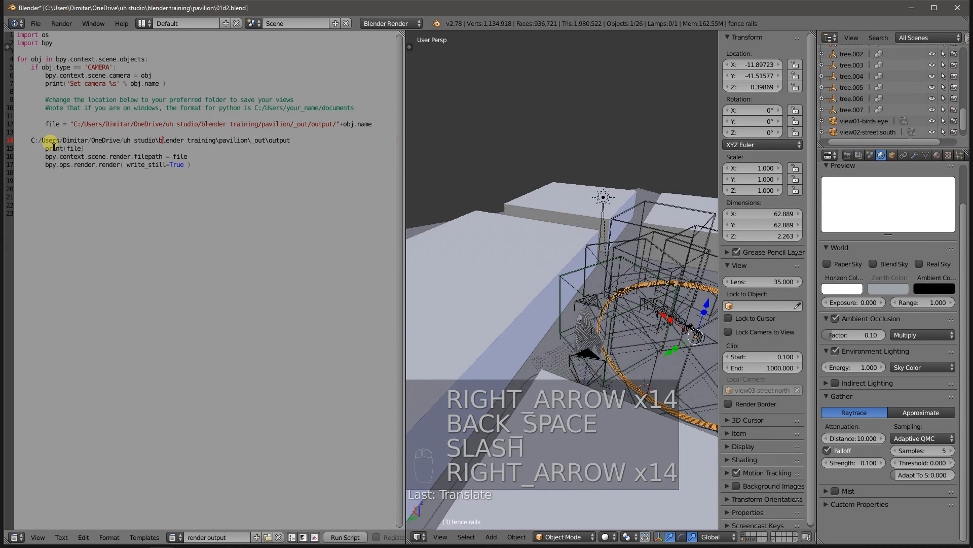
pyautogui.press('Left')
pyautogui.press('BackSpace')
pyautogui.write('/')
pyautogui.press('Right')
pyautogui.press('Right')
pyautogui.press('Right')
pyautogui.press('Right')
pyautogui.press('Right')
pyautogui.press('Right')
pyautogui.press('Right')
pyautogui.press('Right')
pyautogui.press('Right')
pyautogui.press('Right')
pyautogui.press('Right')
pyautogui.press('Right')
pyautogui.press('Right')
pyautogui.press('Right')
pyautogui.press('Right')
pyautogui.press('Right')
pyautogui.press('Right')
pyautogui.press('Right')
pyautogui.press('Right')
pyautogui.press('Right')
pyautogui.press('Left')
pyautogui.press('Left')
pyautogui.press('Left')
pyautogui.press('Left')
pyautogui.press('BackSpace')
pyautogui.write('/')
pyautogui.press('Right')
pyautogui.press('Right')
pyautogui.press('Right')
pyautogui.press('Right')
pyautogui.press('Right')
pyautogui.press('Right')
pyautogui.press('Right')
pyautogui.press('Right')
pyautogui.press('Right')
pyautogui.press('Right')
pyautogui.press('Right')
pyautogui.press('BackSpace')
pyautogui.write('/')
pyautogui.press('Right')
pyautogui.press('Right')
pyautogui.press('Right')
pyautogui.press('Right')
pyautogui.press('Right')
pyautogui.press('Right')
pyautogui.press('Right')
pyautogui.press('BackSpace')
pyautogui.write('/')
pyautogui.press('Right')
pyautogui.press('Right')
pyautogui.press('Right')
pyautogui.press('Right')
pyautogui.press('Right')
pyautogui.press('Right')
pyautogui.press('Right')
pyautogui.press('Right')
pyautogui.press('Right')
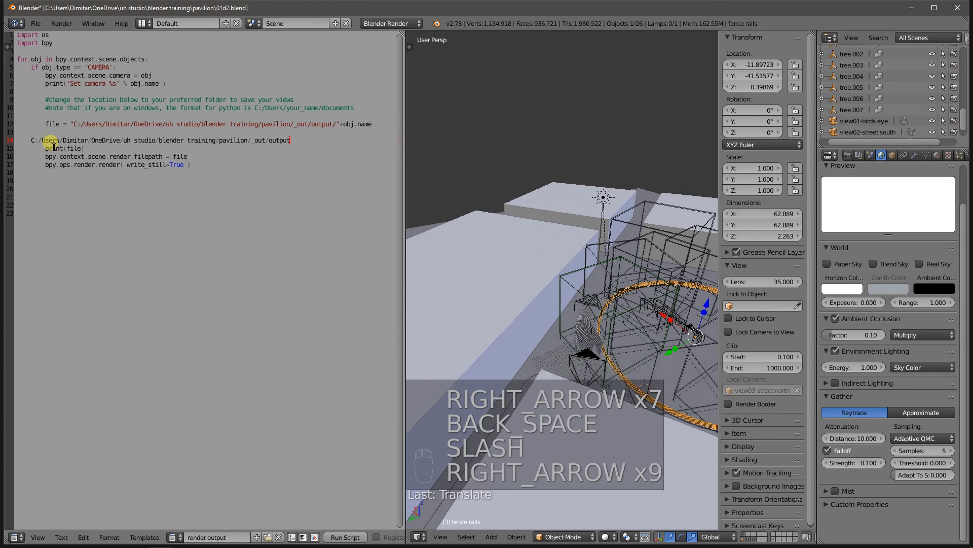
pyautogui.write('/')
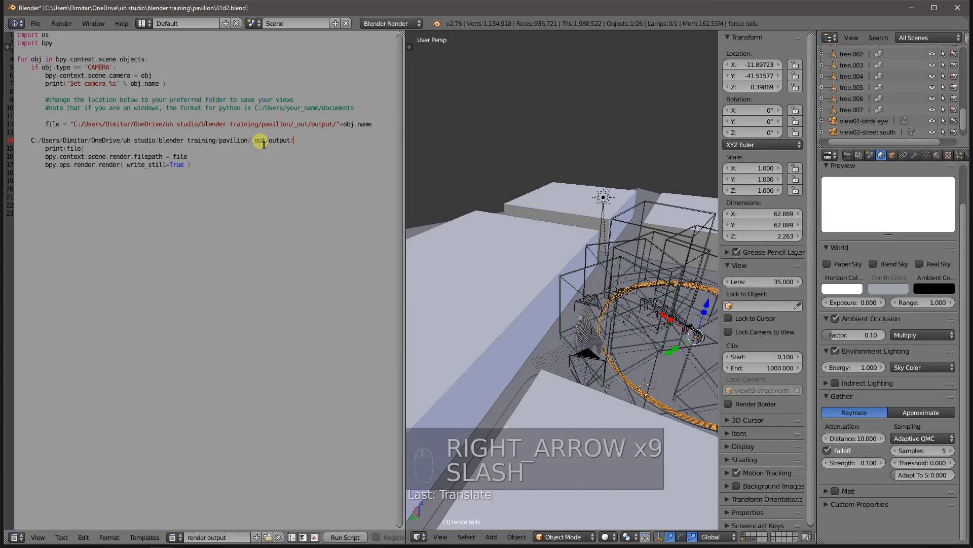
# Cut the corrected path from line 14, paste it over the quoted path in the file assignment on line 12, and save the blend file
pyautogui.moveTo(319, 143); pyautogui.dragTo(28, 144)
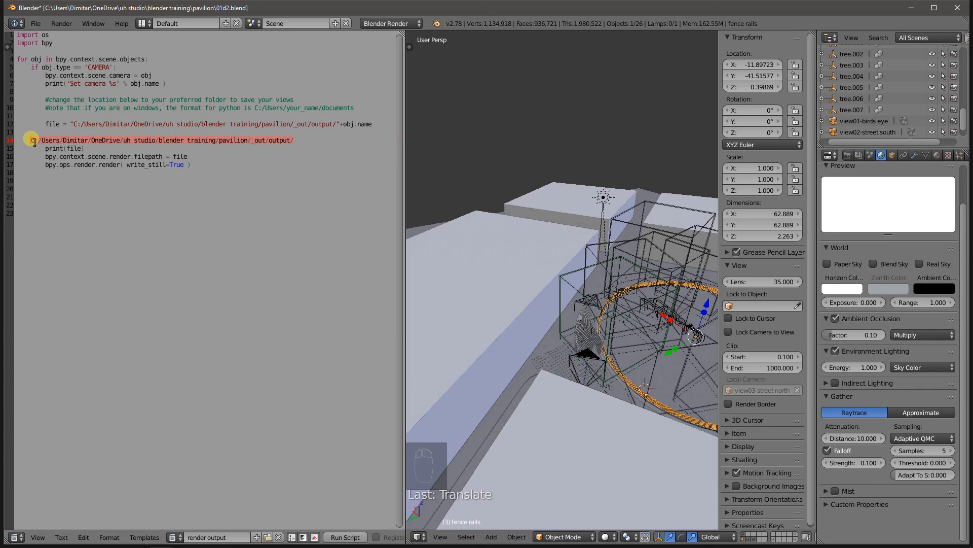
pyautogui.hotkey('ctrl', 'x')
pyautogui.click(80, 127)
pyautogui.moveTo(81, 128); pyautogui.dragTo(207, 119)
pyautogui.click(104, 131)
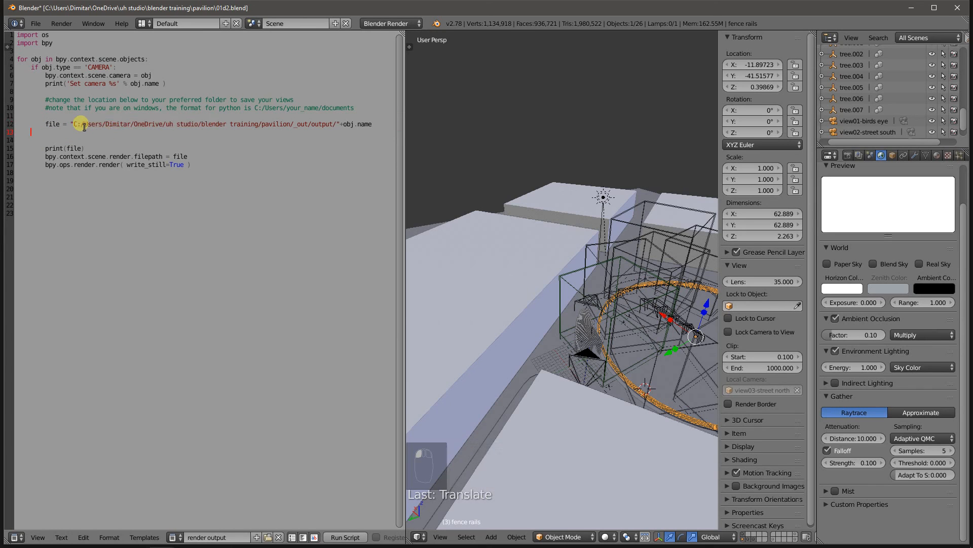
pyautogui.moveTo(78, 126); pyautogui.dragTo(340, 130)
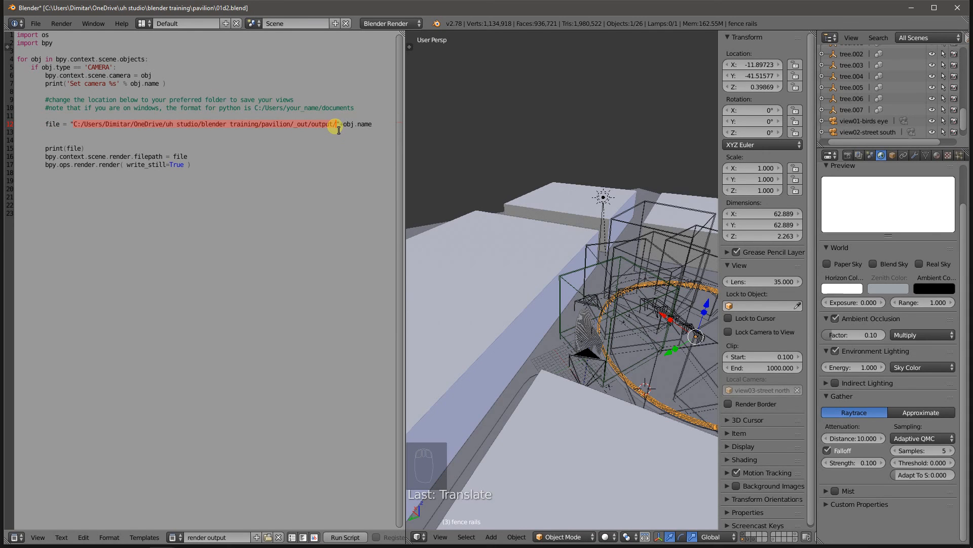
pyautogui.hotkey('ctrl', 'v')
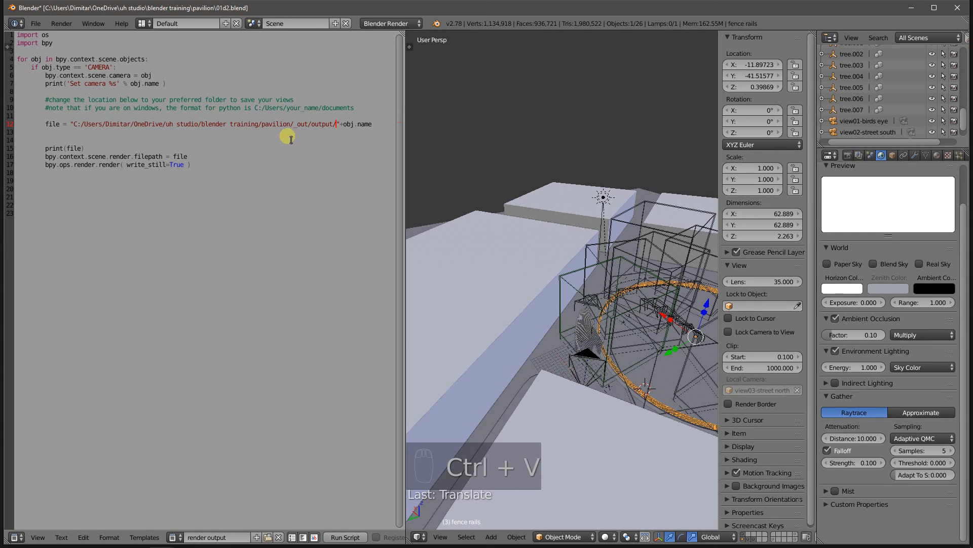
pyautogui.click(176, 150)
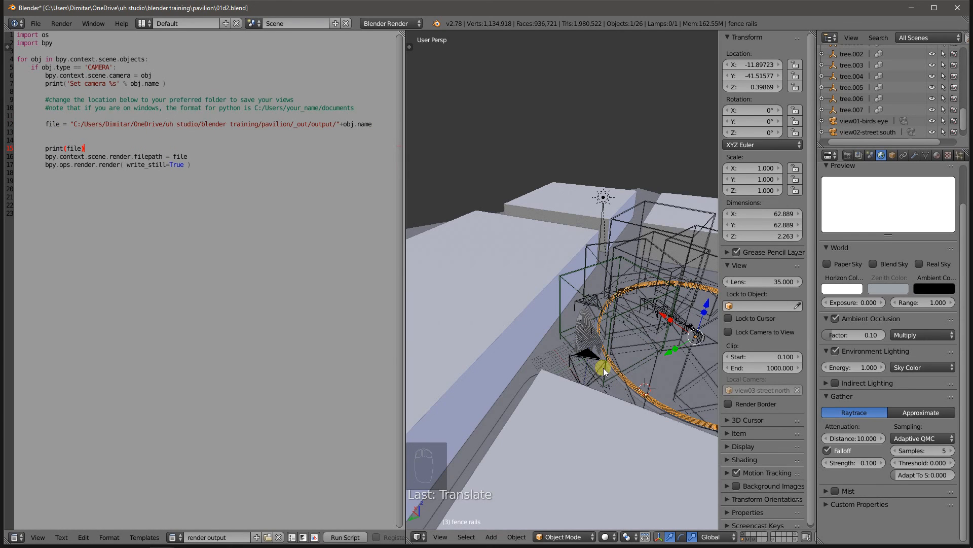
pyautogui.hotkey('ctrl', 's')
pyautogui.click(570, 285)
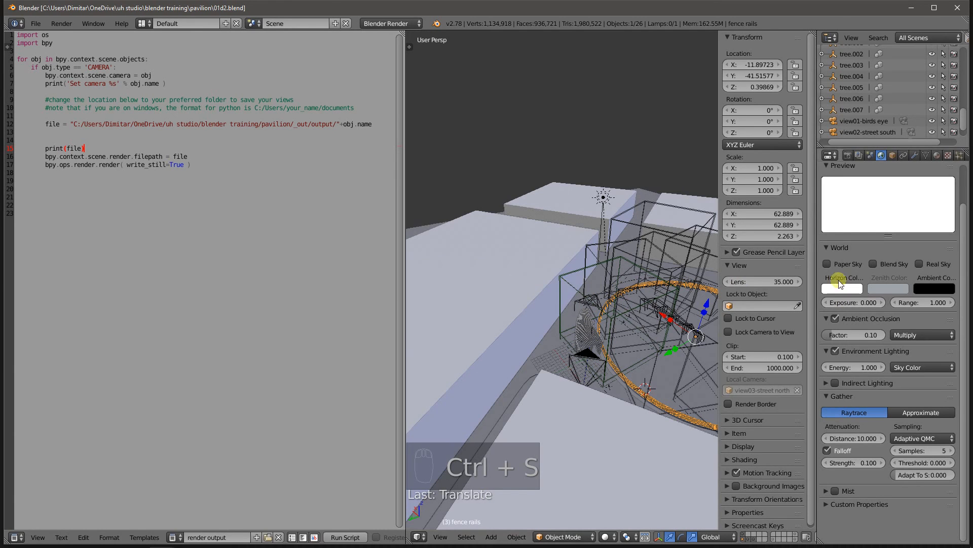
# Set the render resolution percentage to 100% and save the blend file
pyautogui.click(846, 156)
pyautogui.click(857, 298)
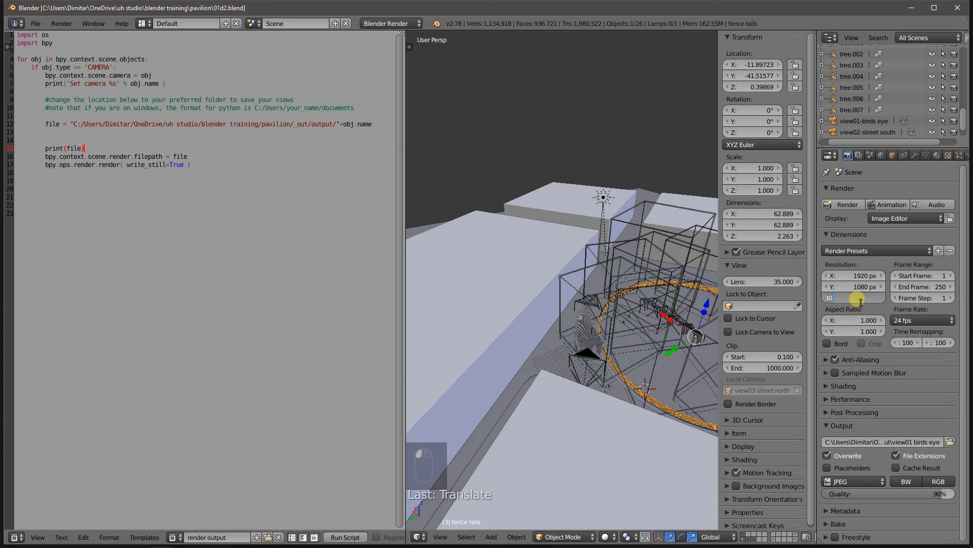
pyautogui.write('100')
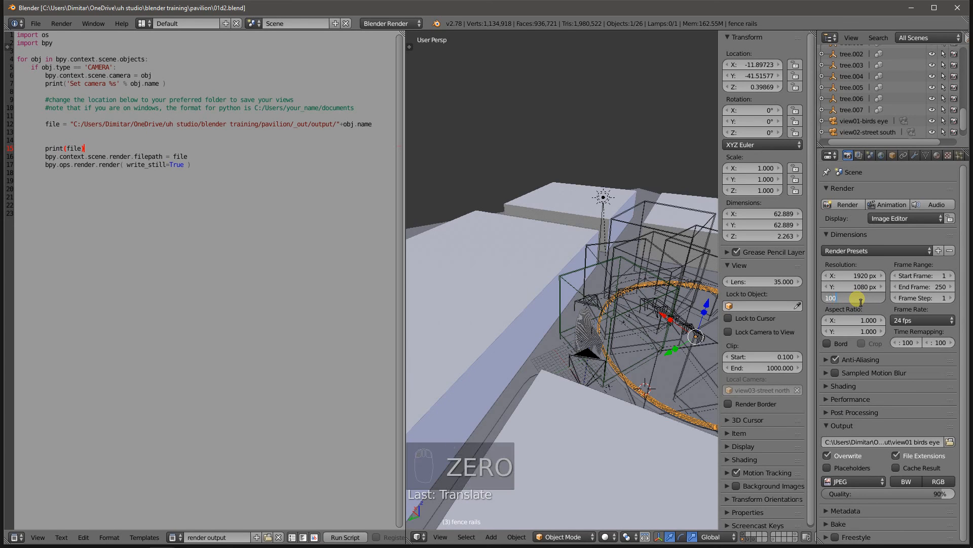
pyautogui.press('Return')
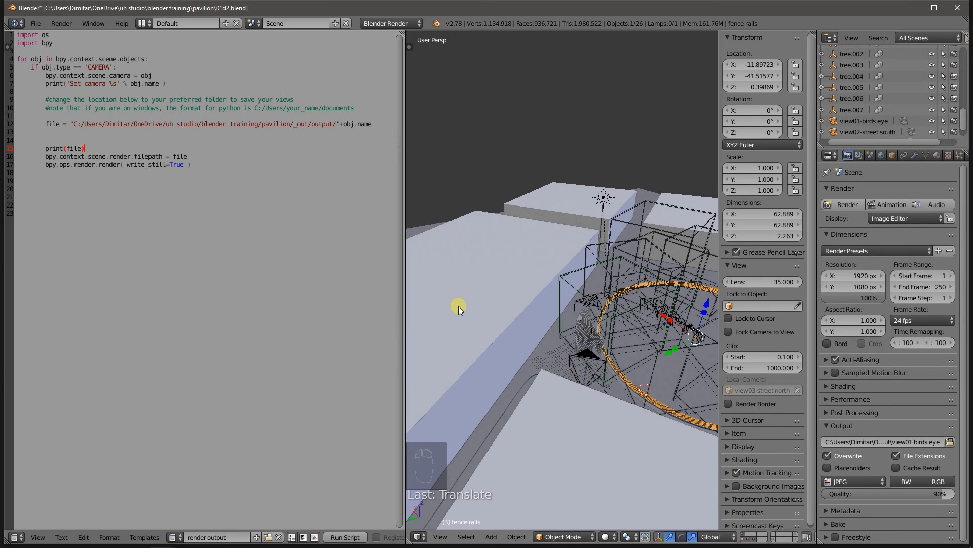
pyautogui.hotkey('ctrl', 's')
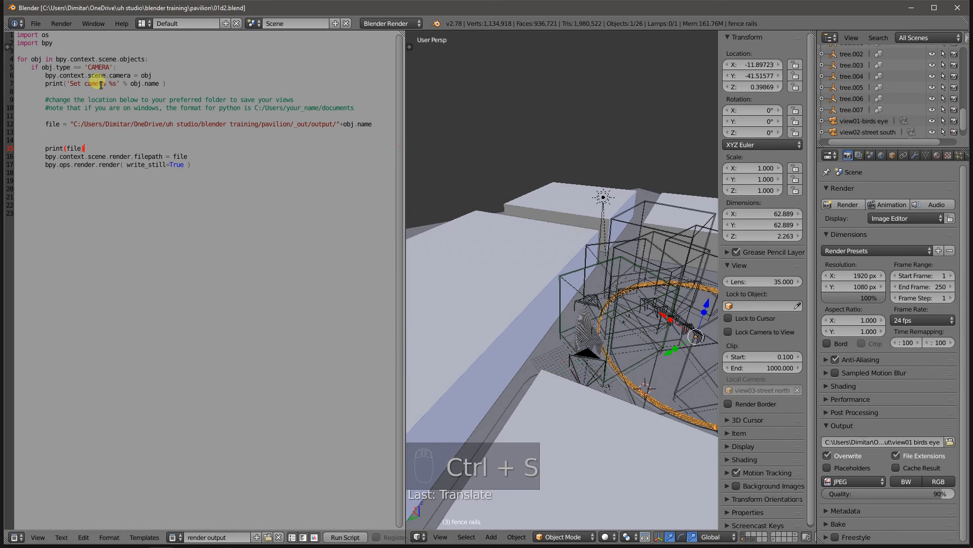
# Bring up the system console window to monitor the script's progress
pyautogui.click(100, 25)
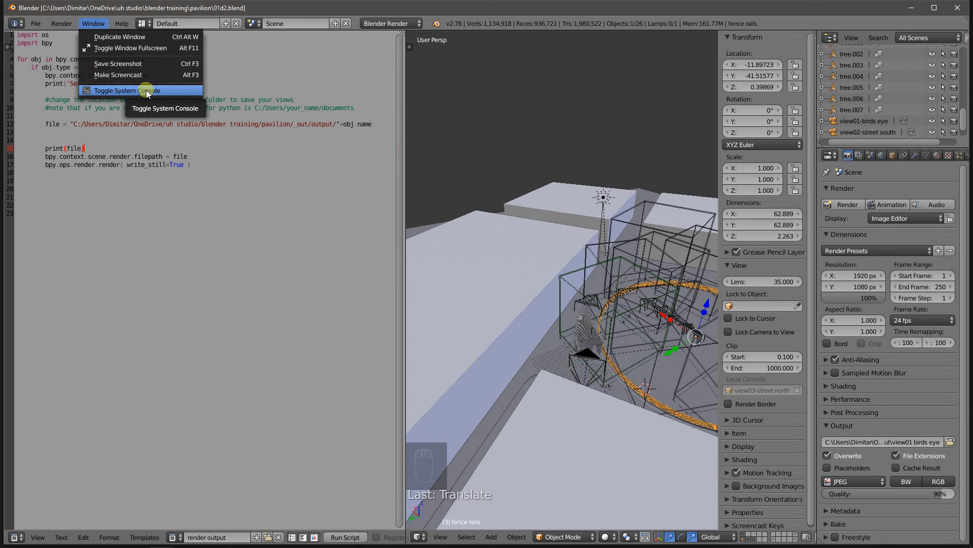
pyautogui.click(126, 91)
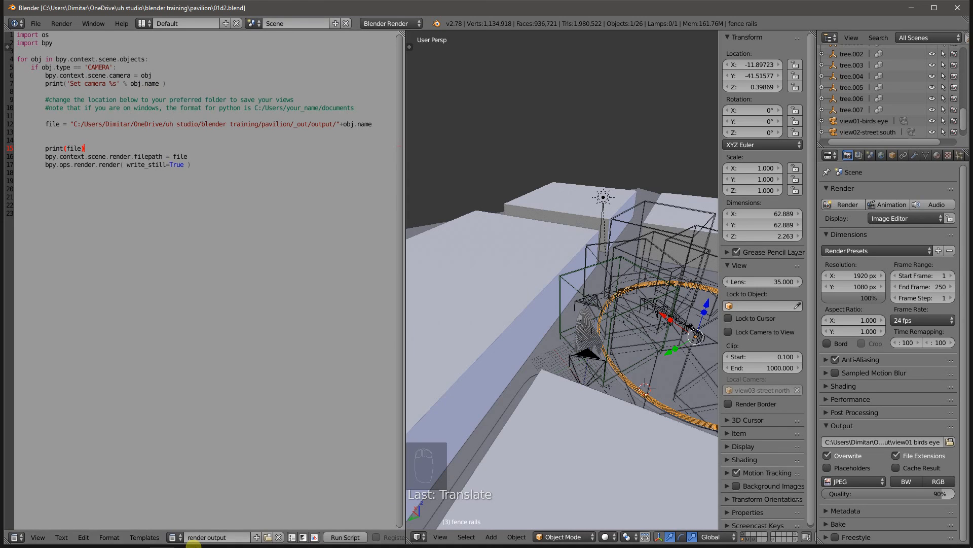
pyautogui.press('super')
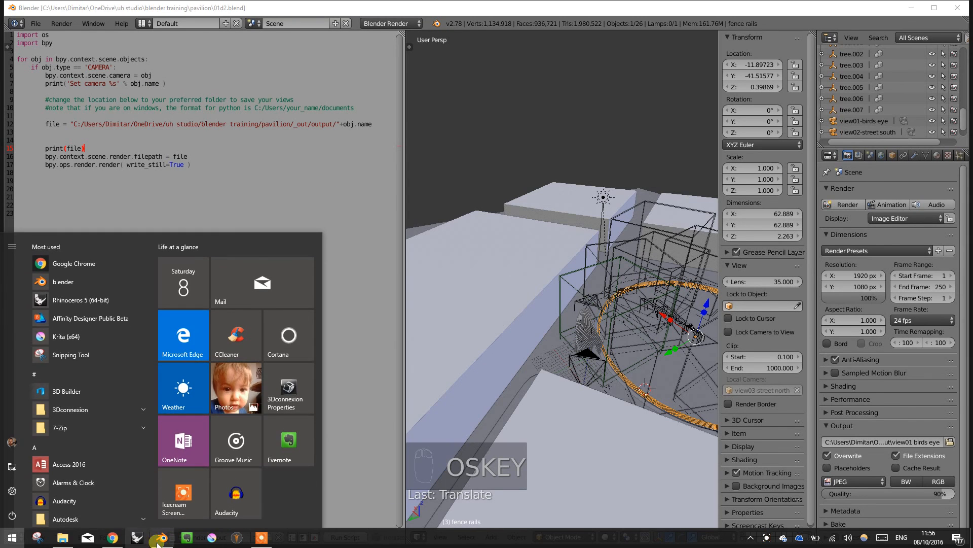
pyautogui.press('super')
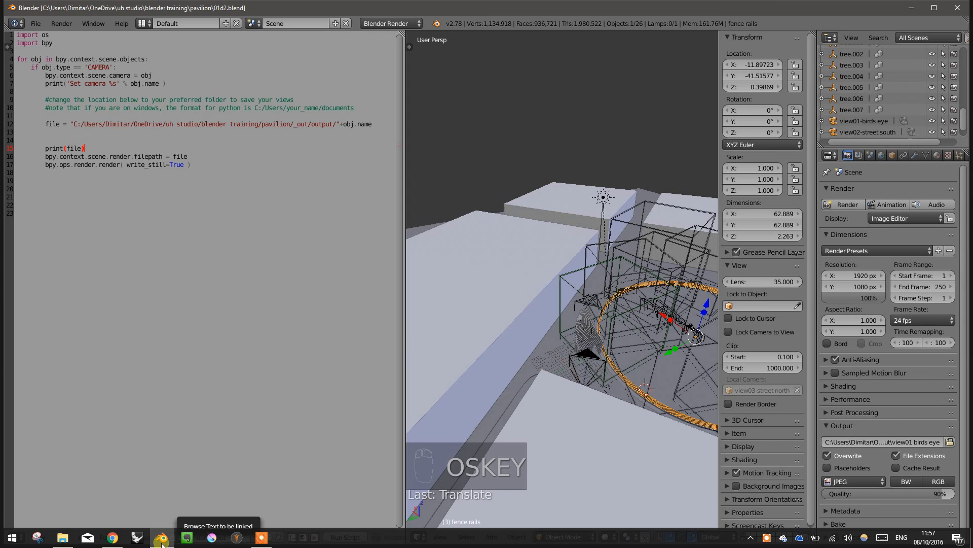
pyautogui.click(91, 24)
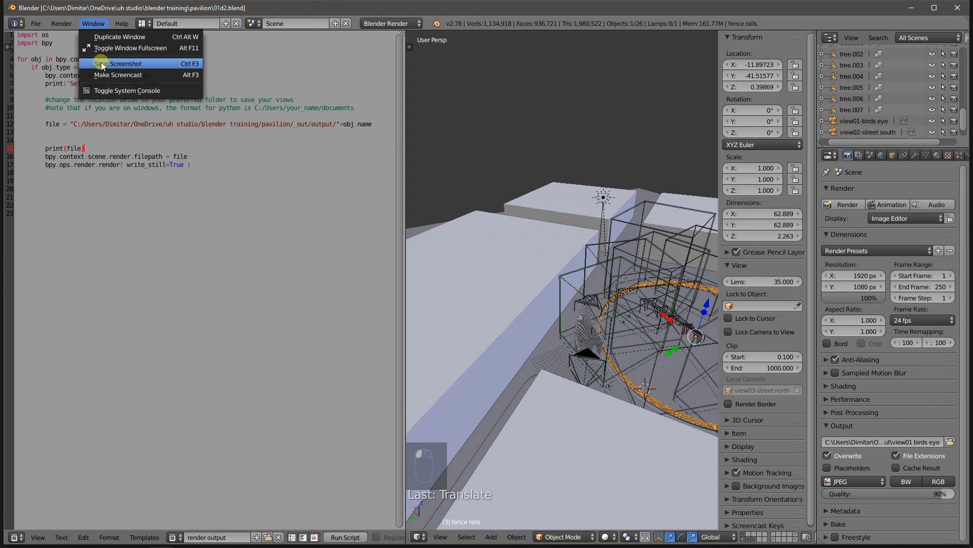
pyautogui.click(114, 94)
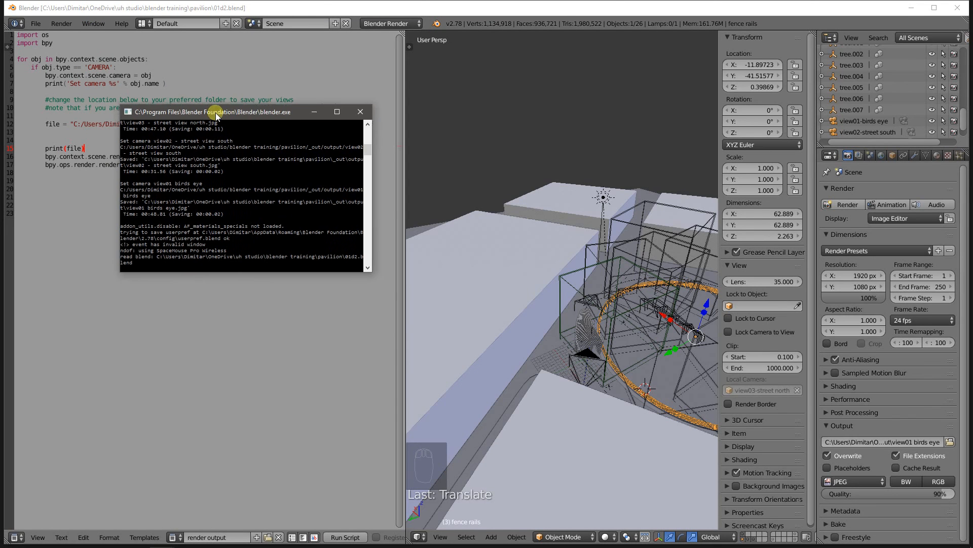
# Move the console window clear of the script code and run the render output script
pyautogui.moveTo(215, 113); pyautogui.dragTo(594, 123)
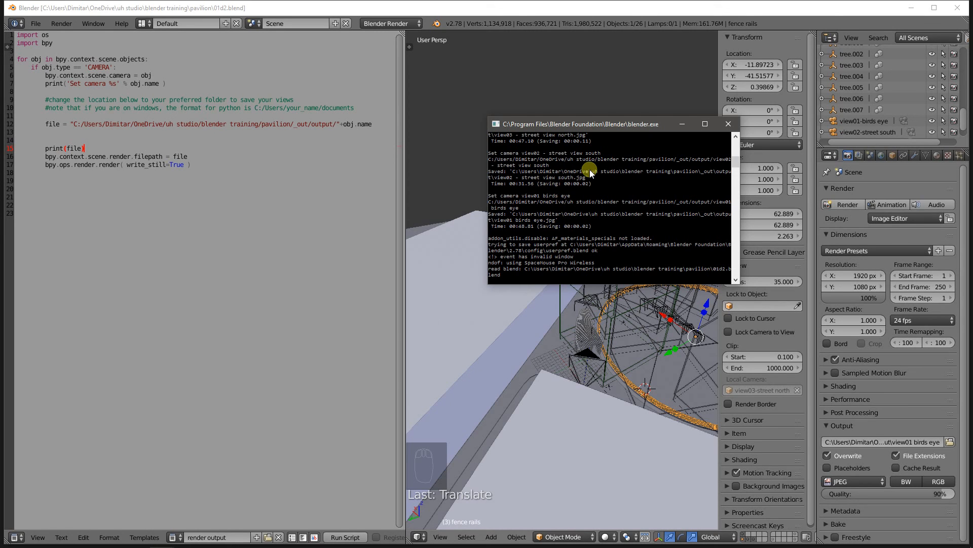
pyautogui.moveTo(564, 126); pyautogui.dragTo(460, 172)
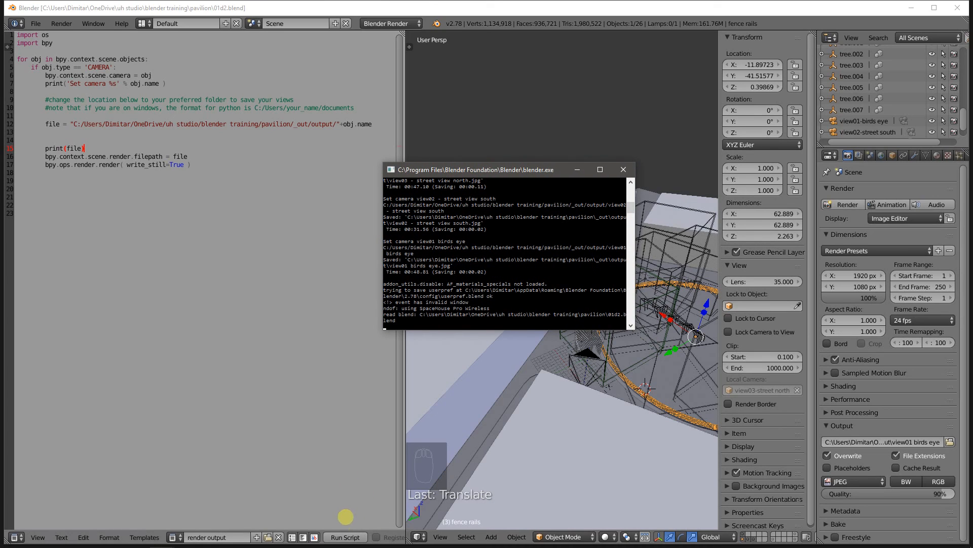
pyautogui.click(346, 539)
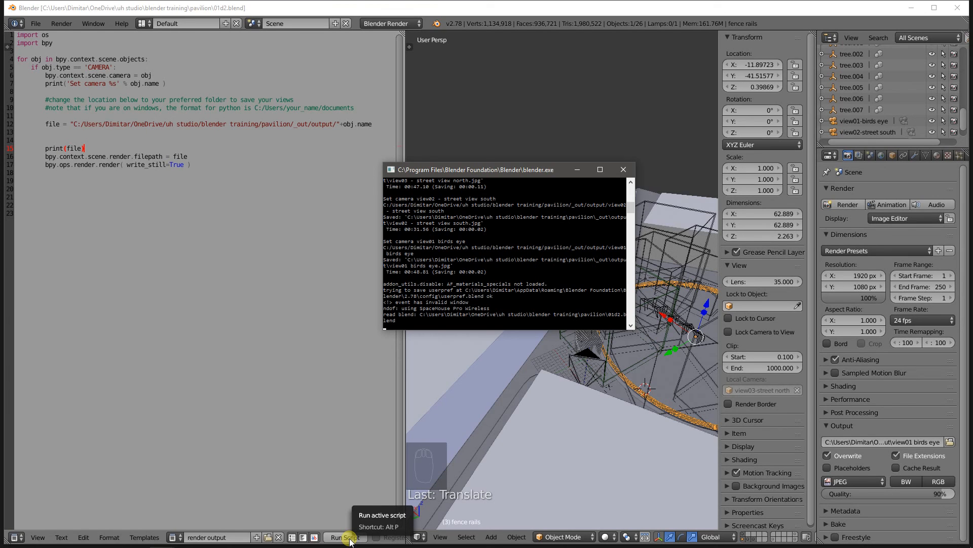
pyautogui.click(345, 537)
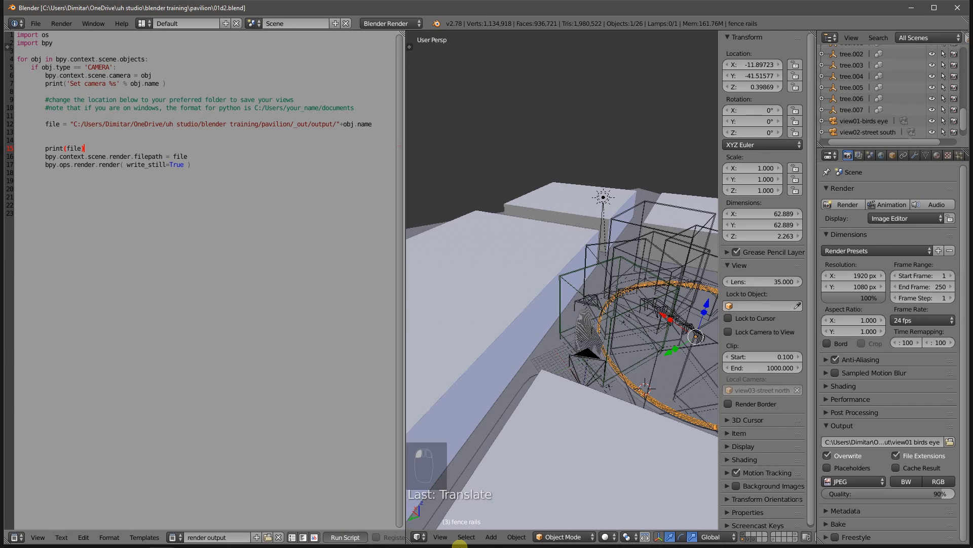
# Switch to Photos and review the rendered images view01-birds eye.jpg, view02-street south.jpg and view03-street north.jpg
pyautogui.hotkey('alt', 'Tab')
pyautogui.click(534, 276)
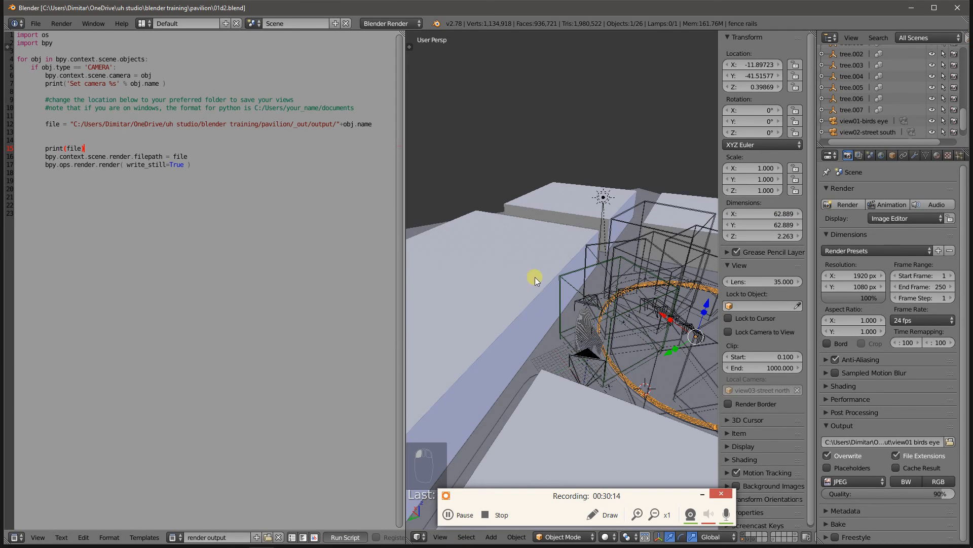
pyautogui.hotkey('alt', 'Tab')
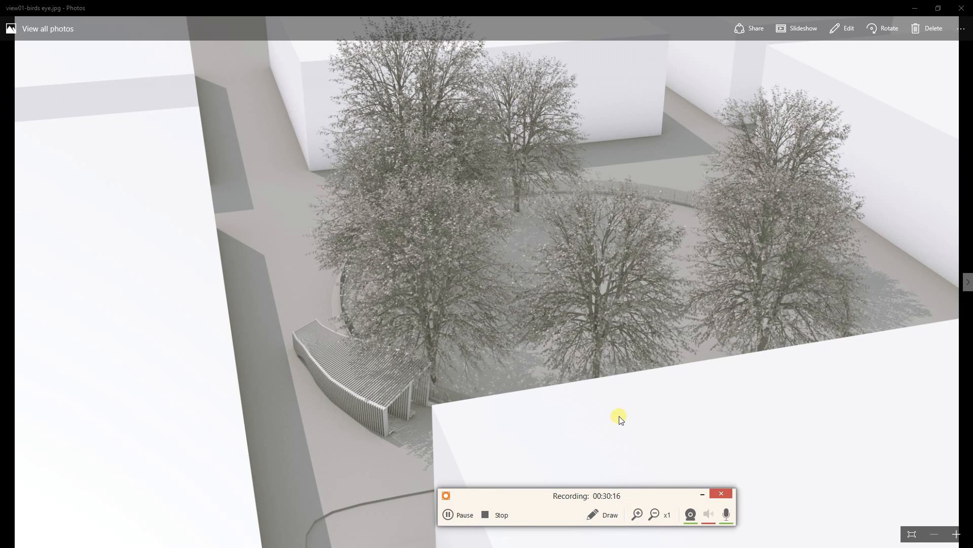
pyautogui.click(700, 494)
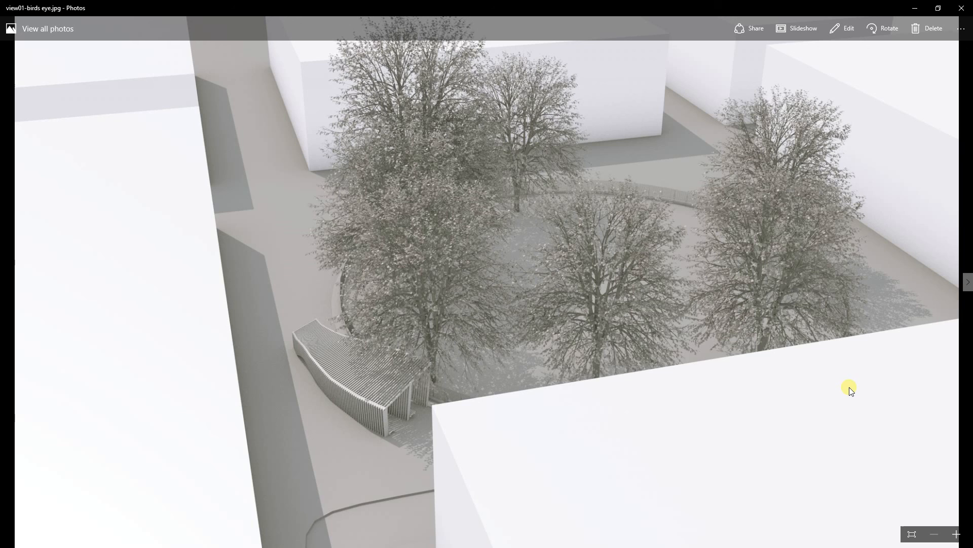
pyautogui.press('Right')
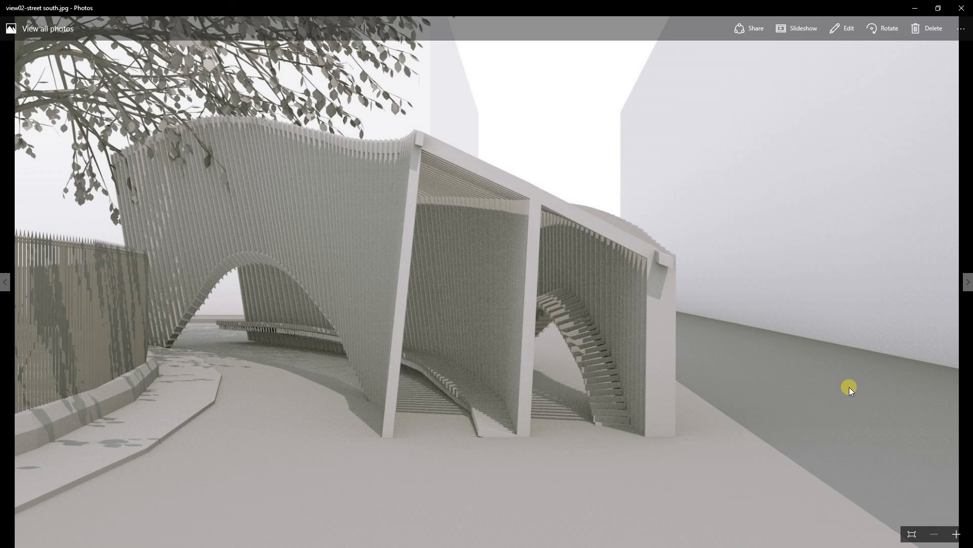
pyautogui.press('Right')
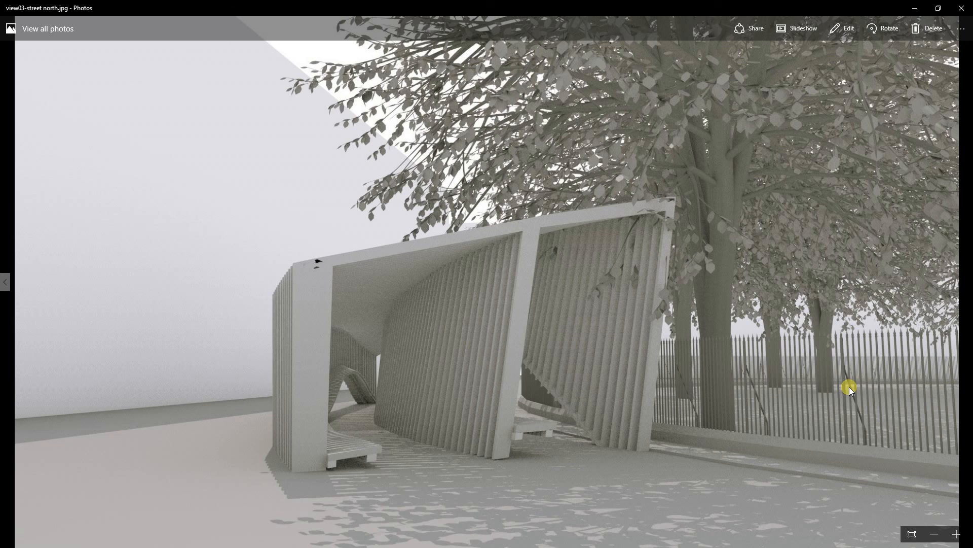
pyautogui.press('Left')
pyautogui.press('Left')
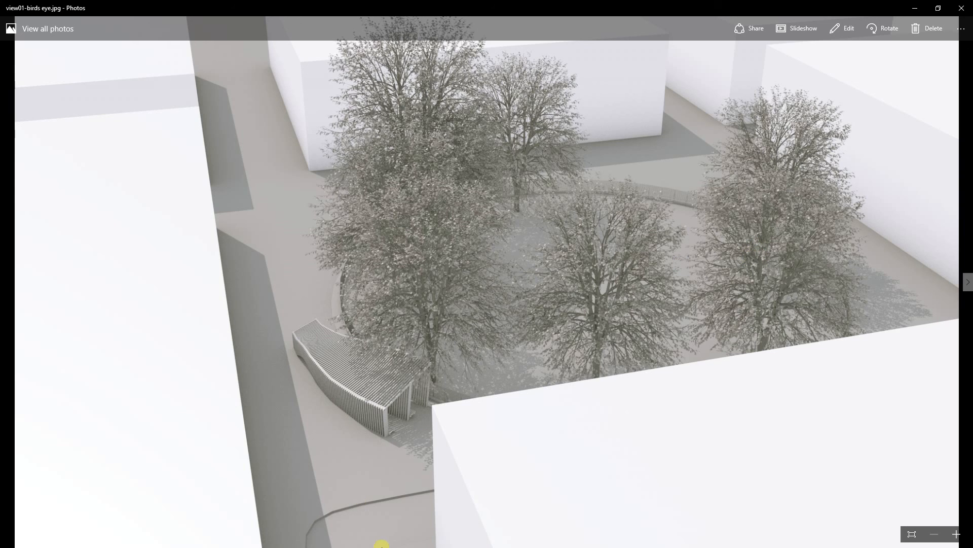
pyautogui.press('super')
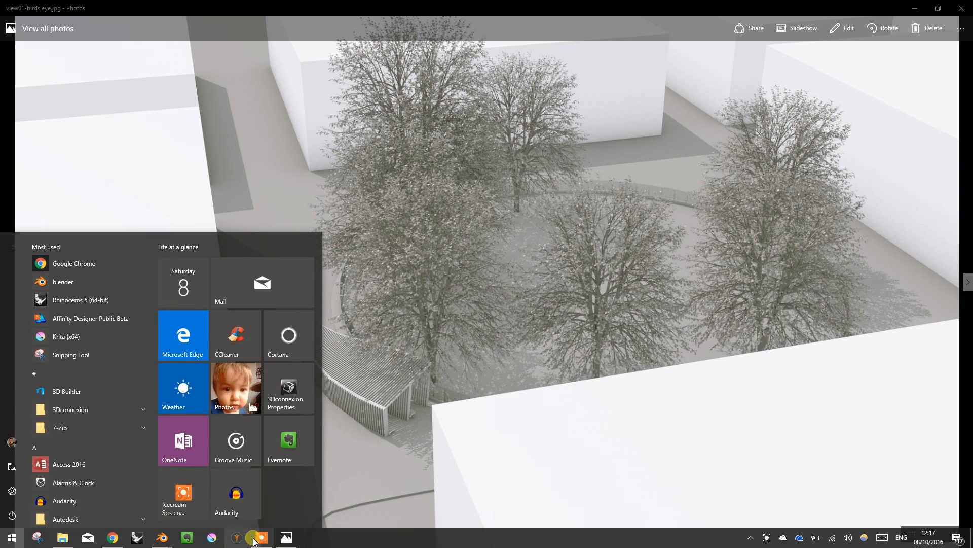